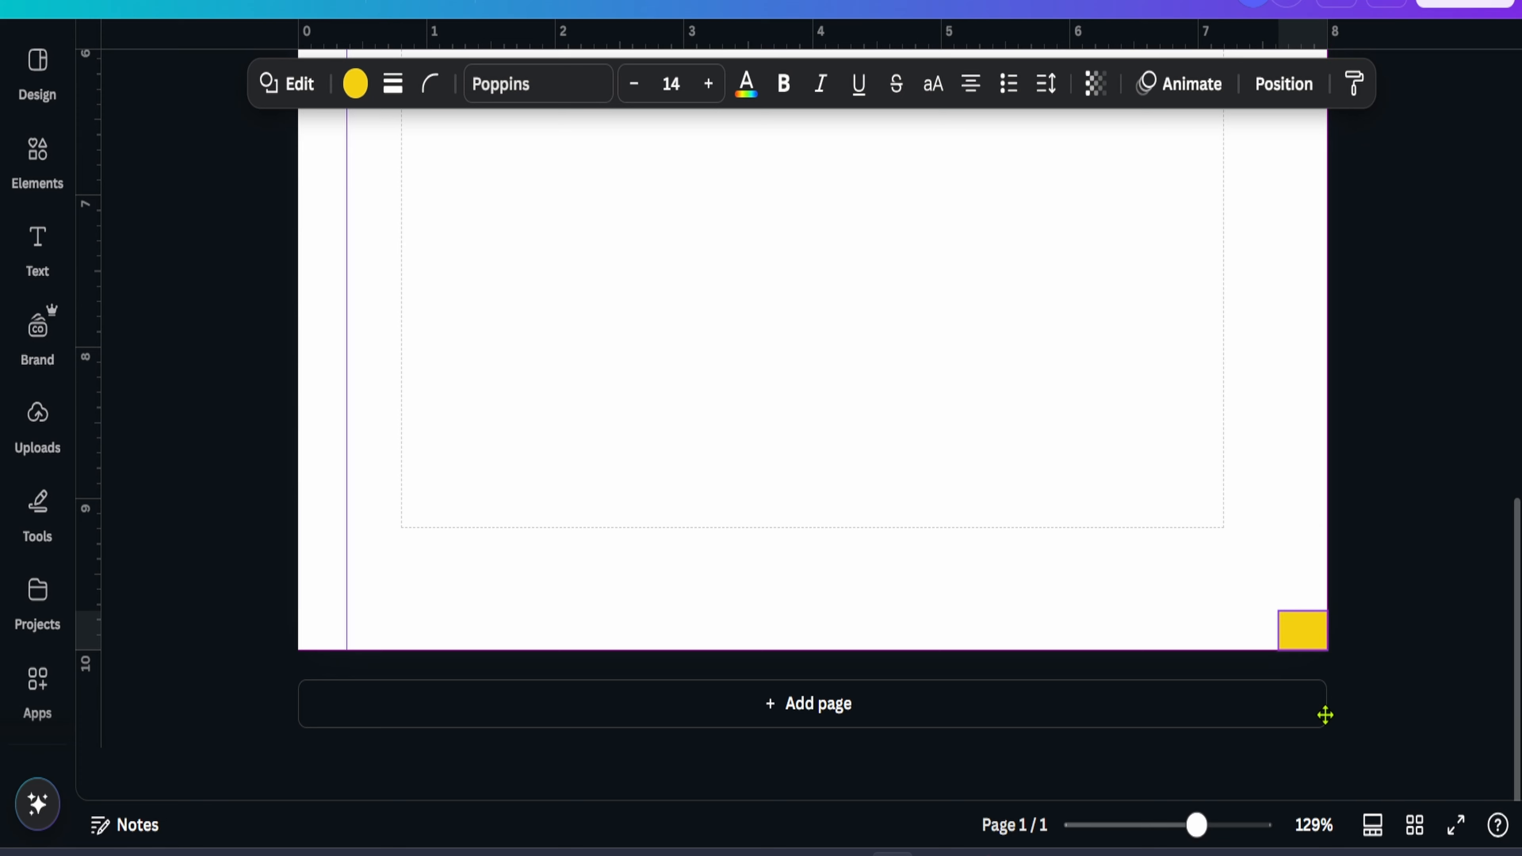
Place a vertical guide on the yellow corner square's inner edge and a horizontal guide along its upper edge
left_click_drag(99, 452, 1279, 519)
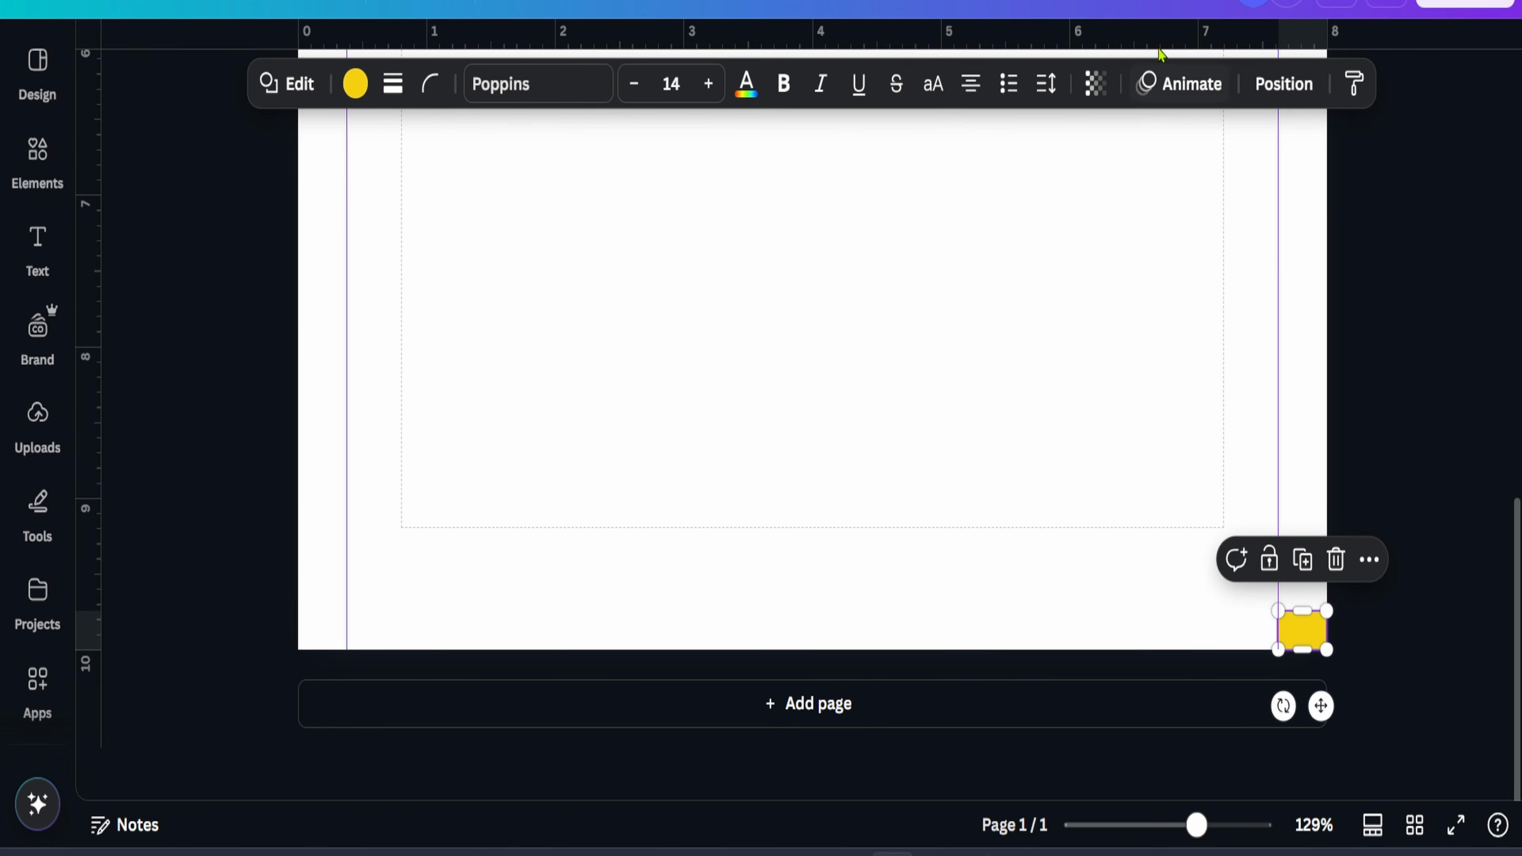
left_click_drag(1163, 30, 1211, 612)
left_click(1464, 610)
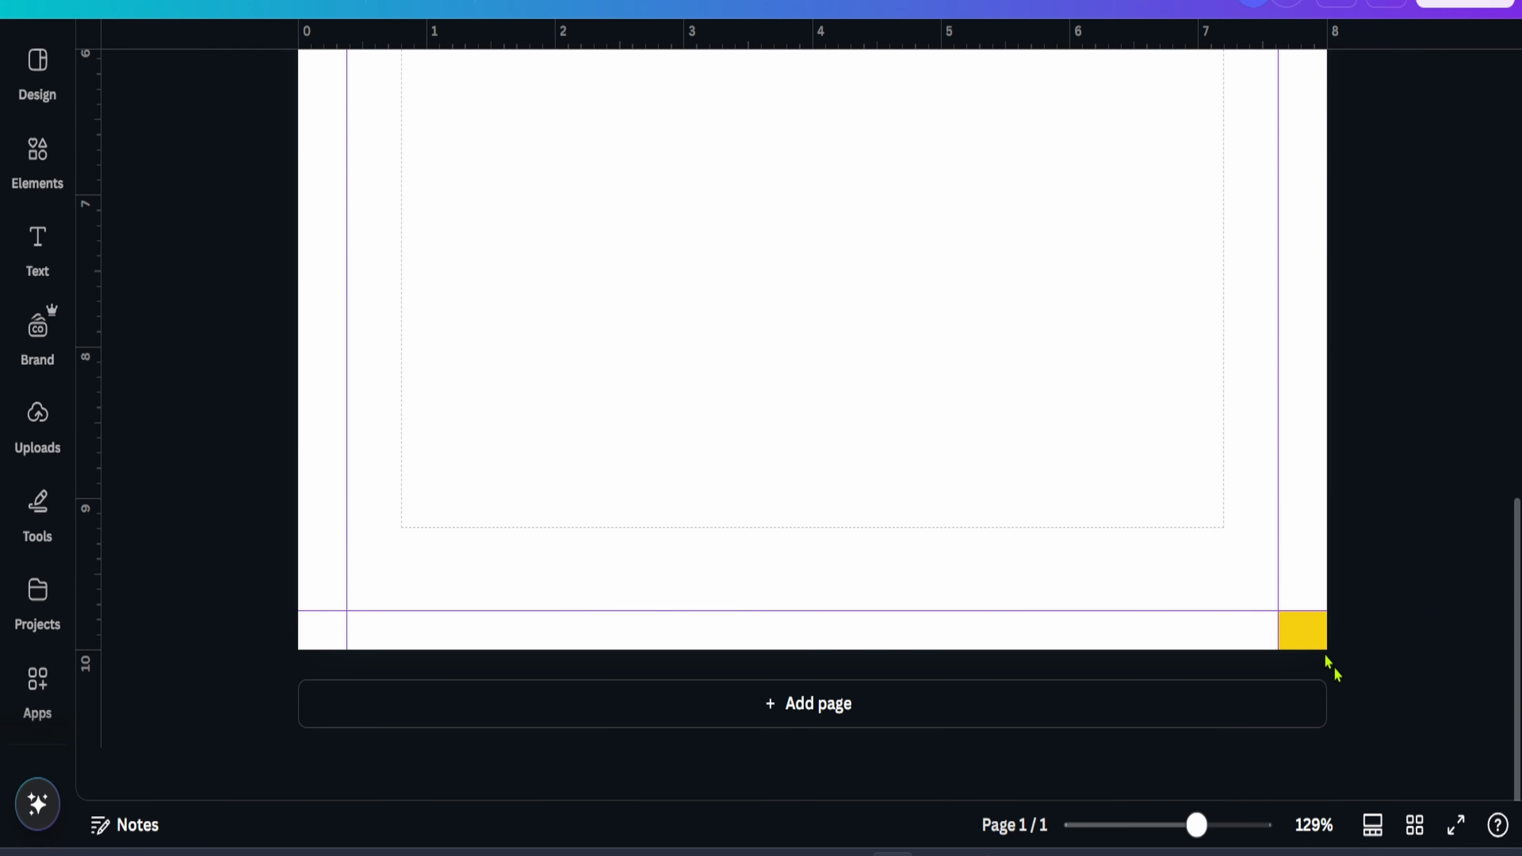
Delete the yellow squares in the page's lower-right and upper-left corners, keeping the guides
left_click(1305, 641)
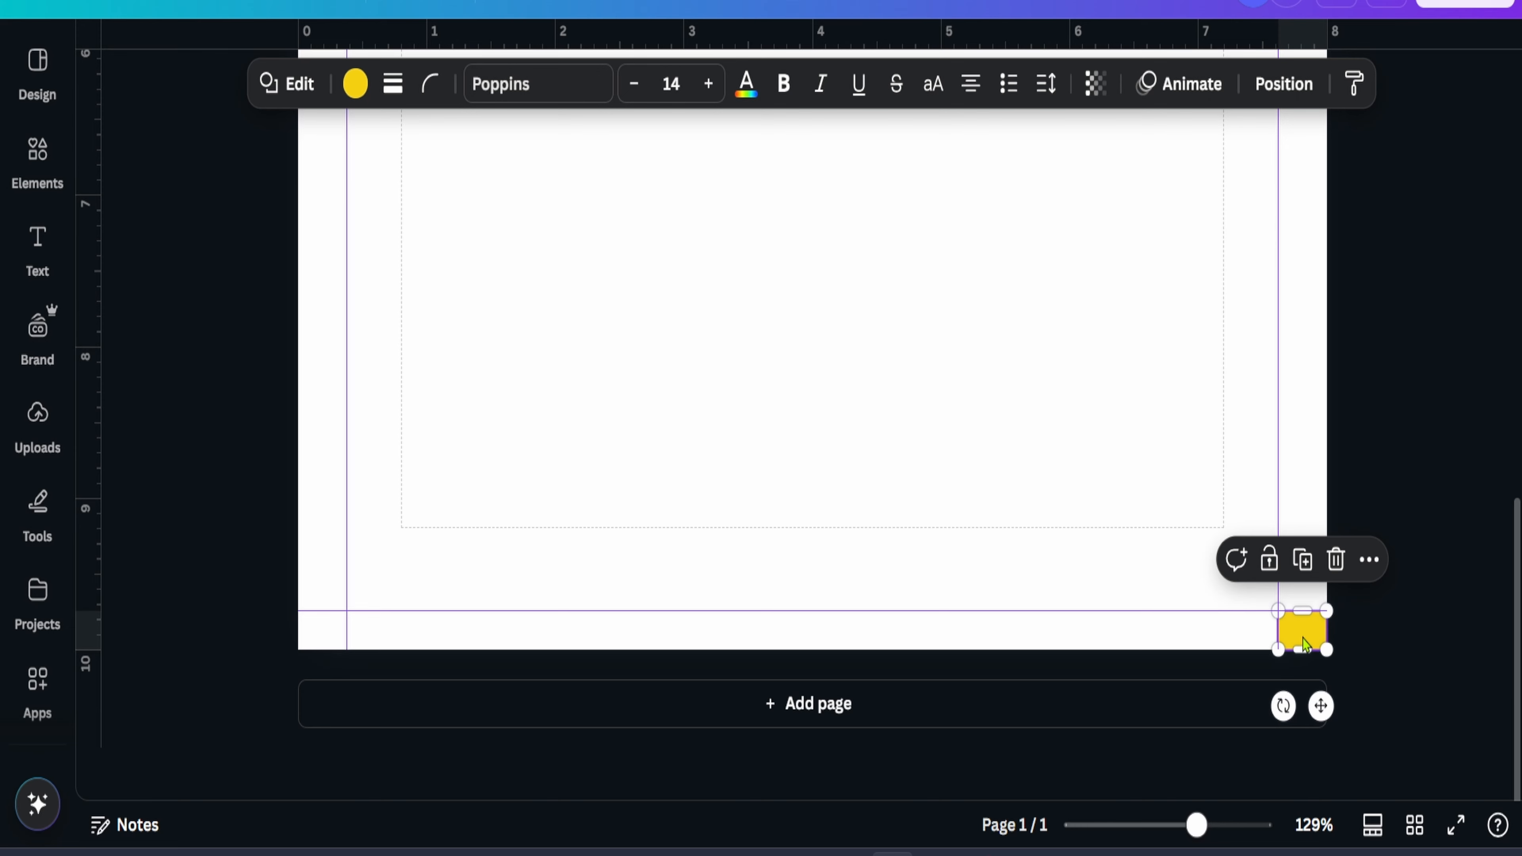
key("Delete")
scroll(773, 515, "up", 10)
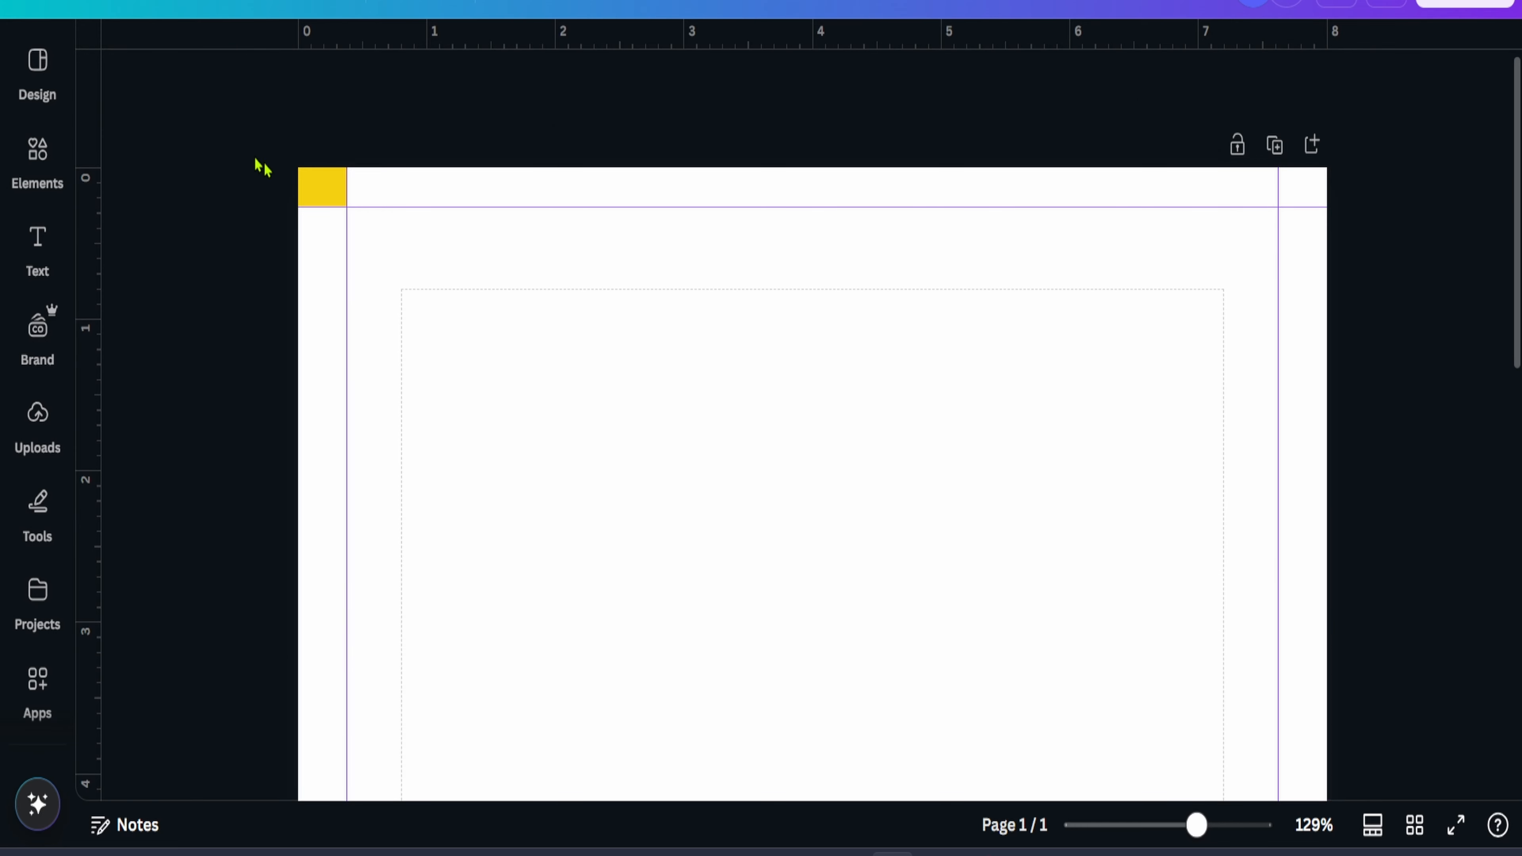
left_click(332, 191)
key("Delete")
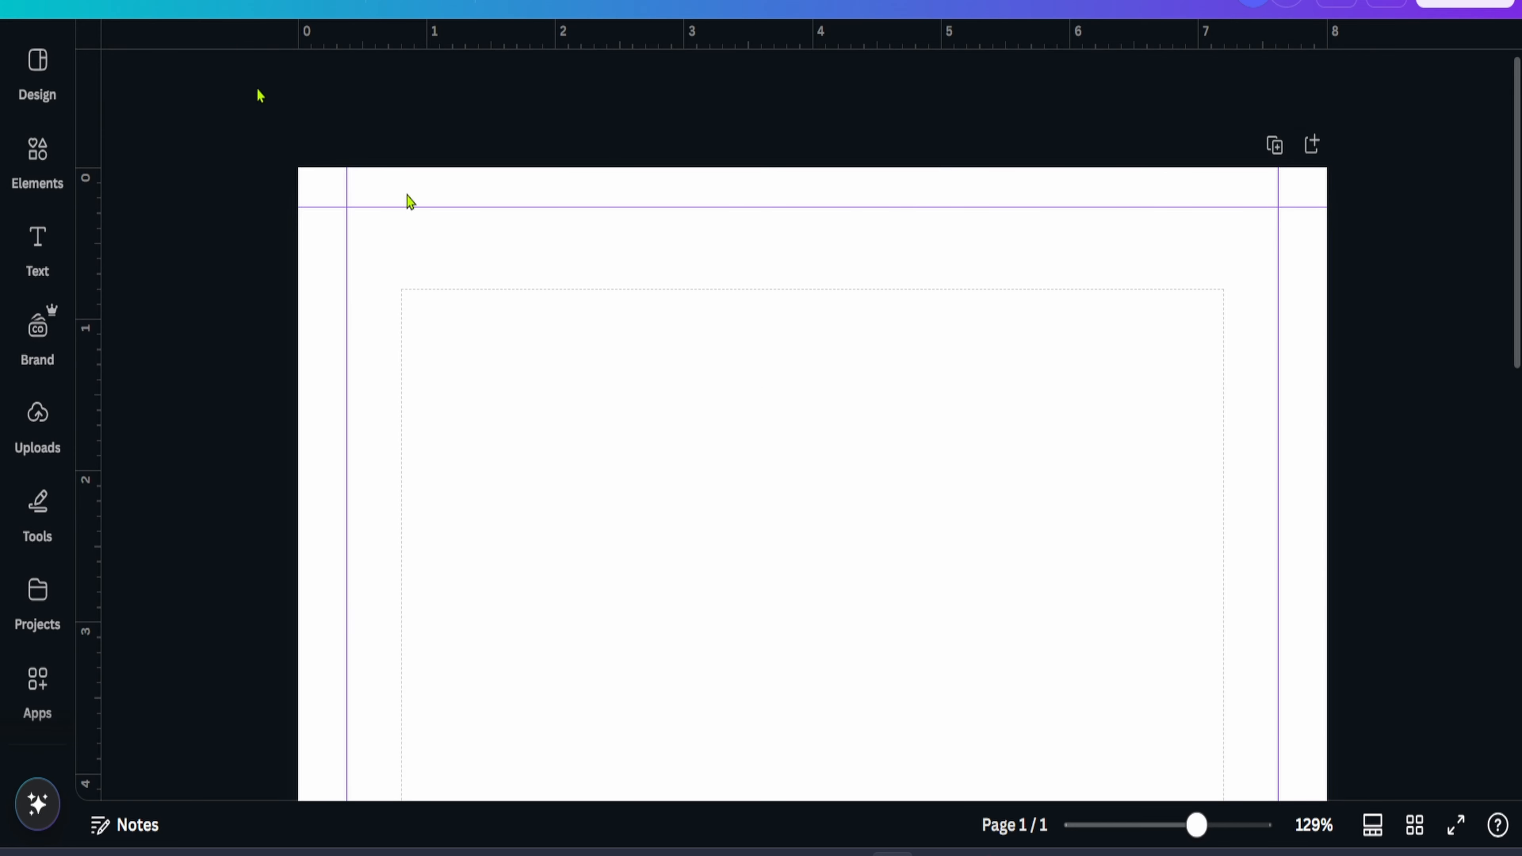
Lock the page guides and test that they can no longer be moved
left_click(96, 4)
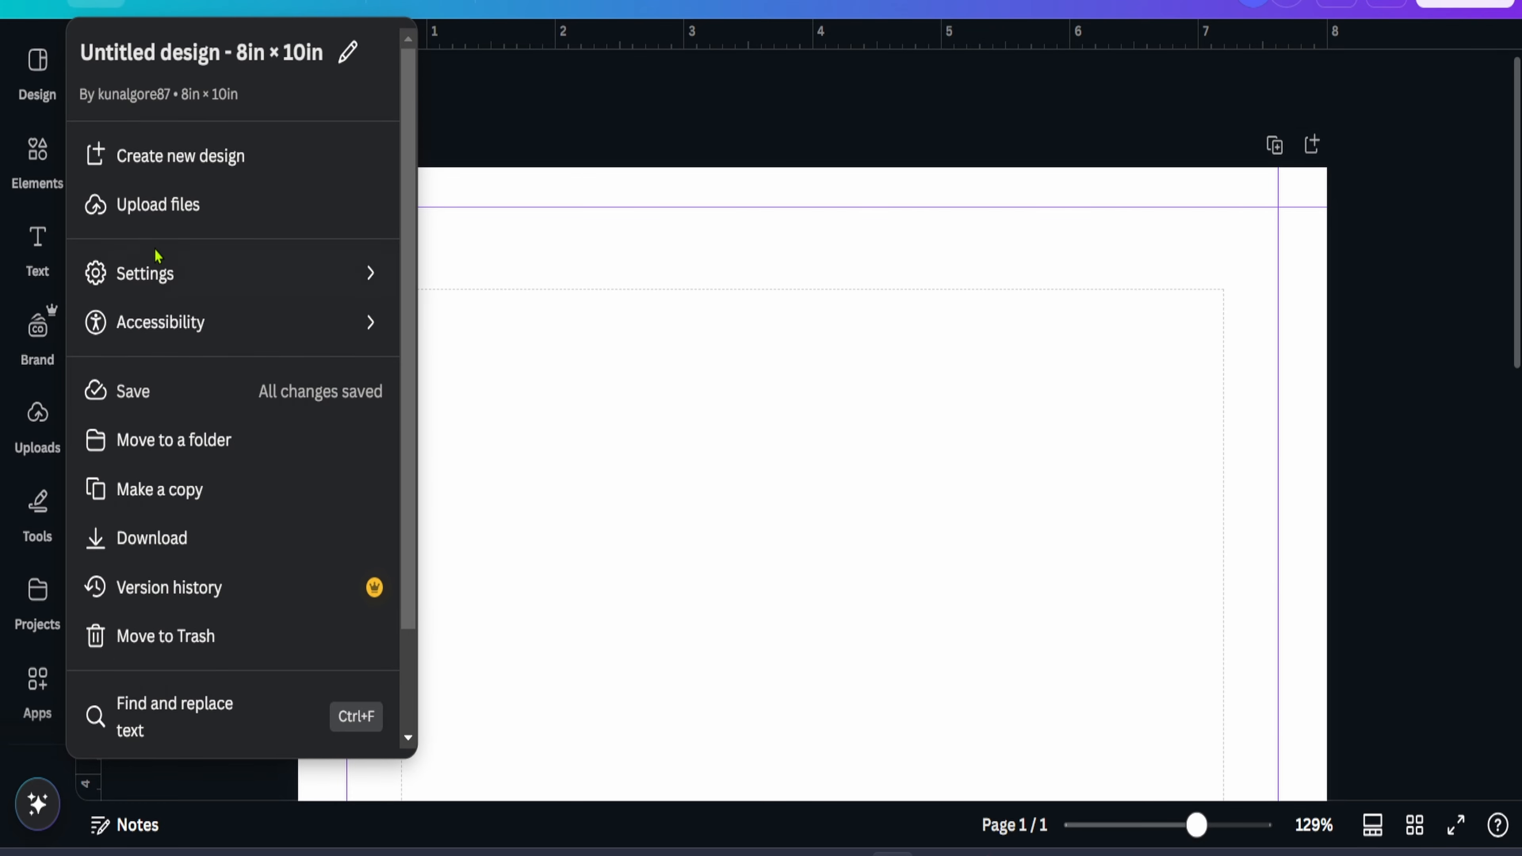
mouse_move(160, 272)
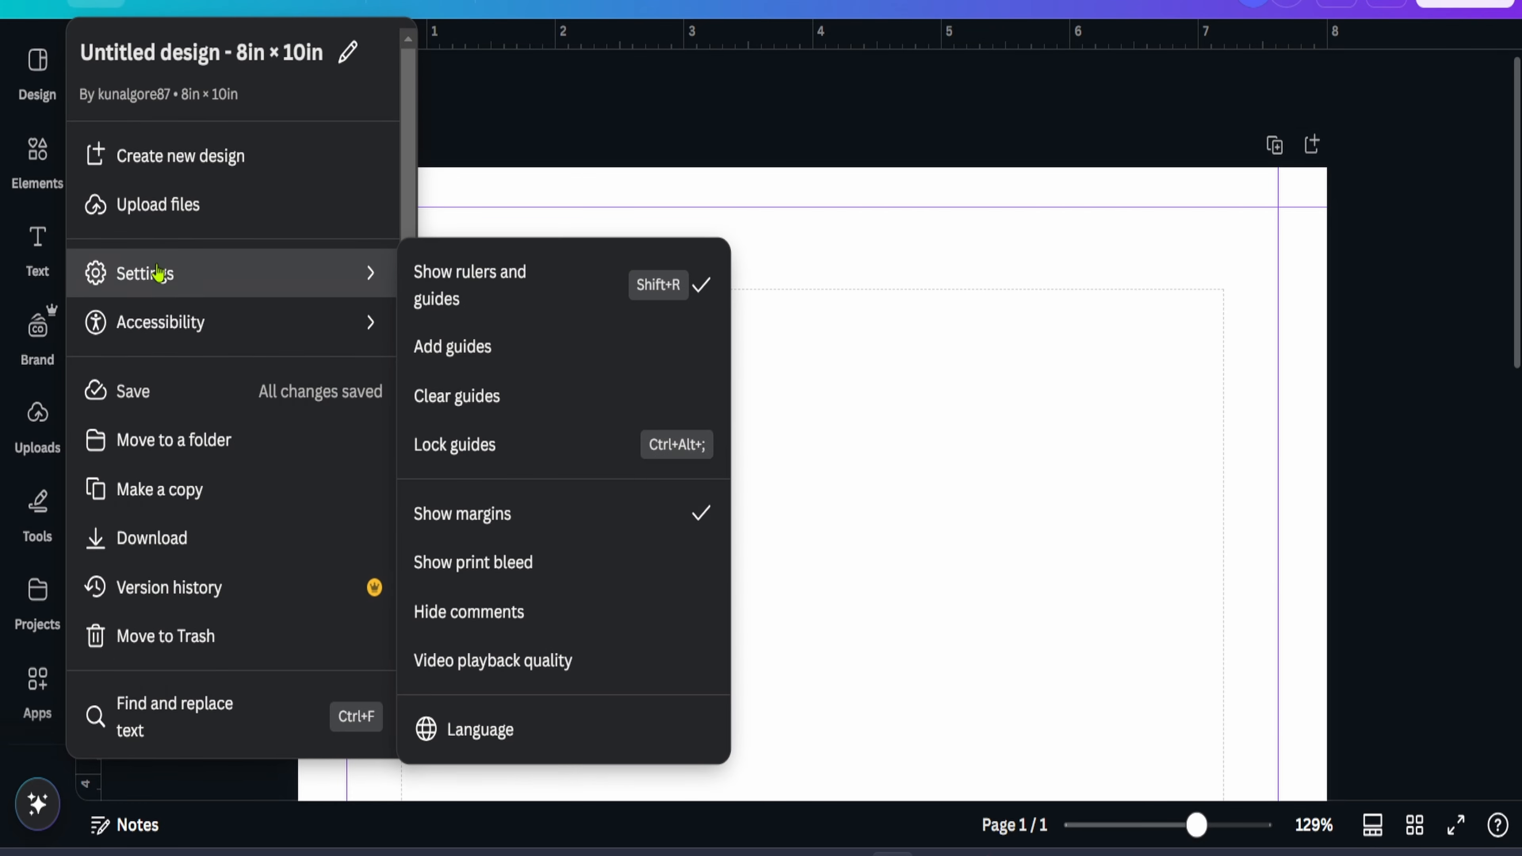
left_click(526, 450)
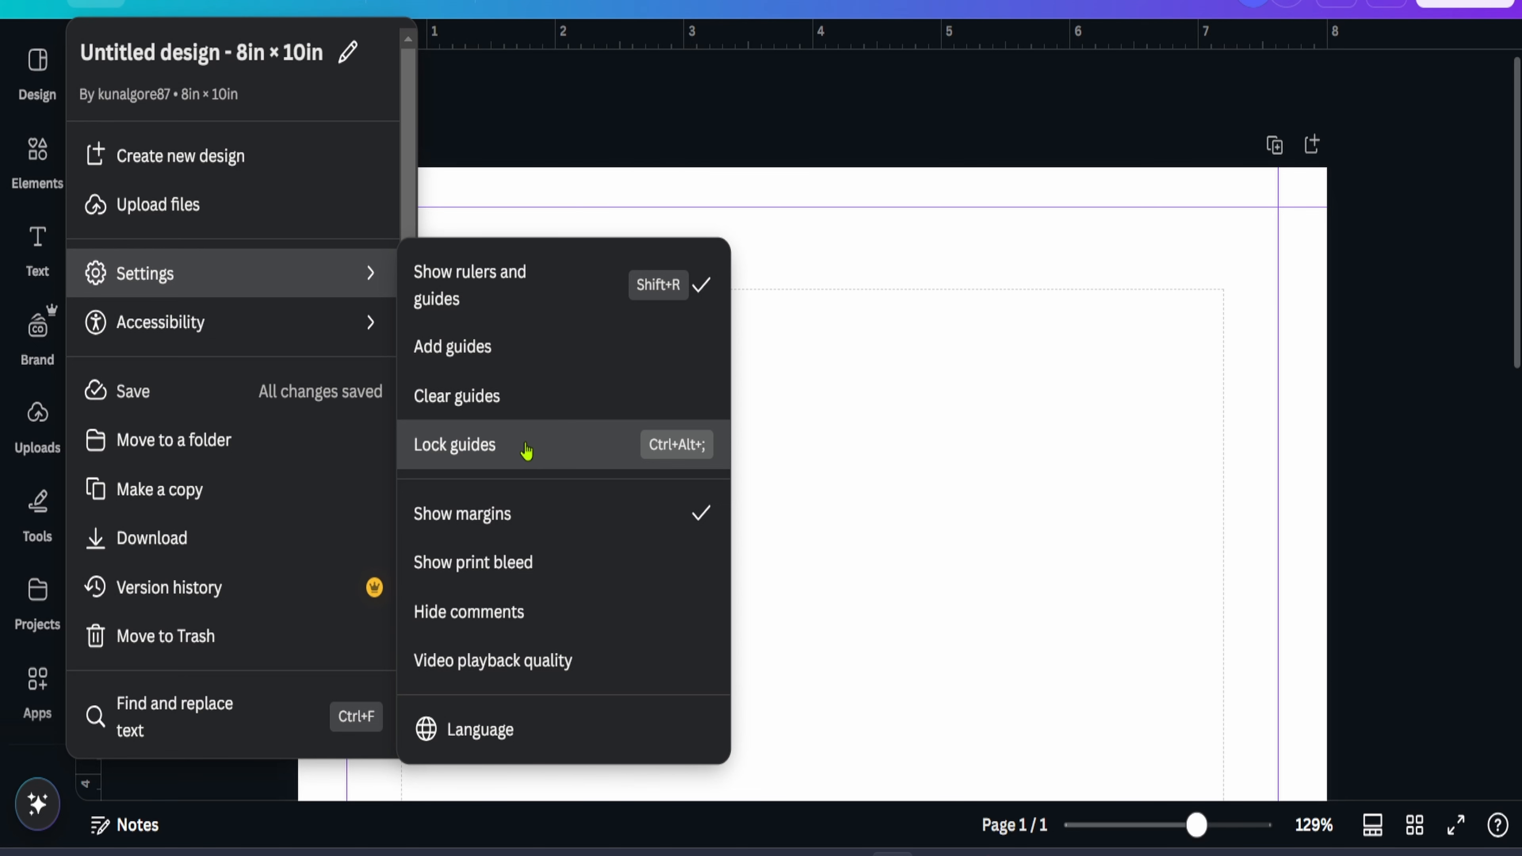
left_click(527, 450)
left_click_drag(433, 201, 468, 226)
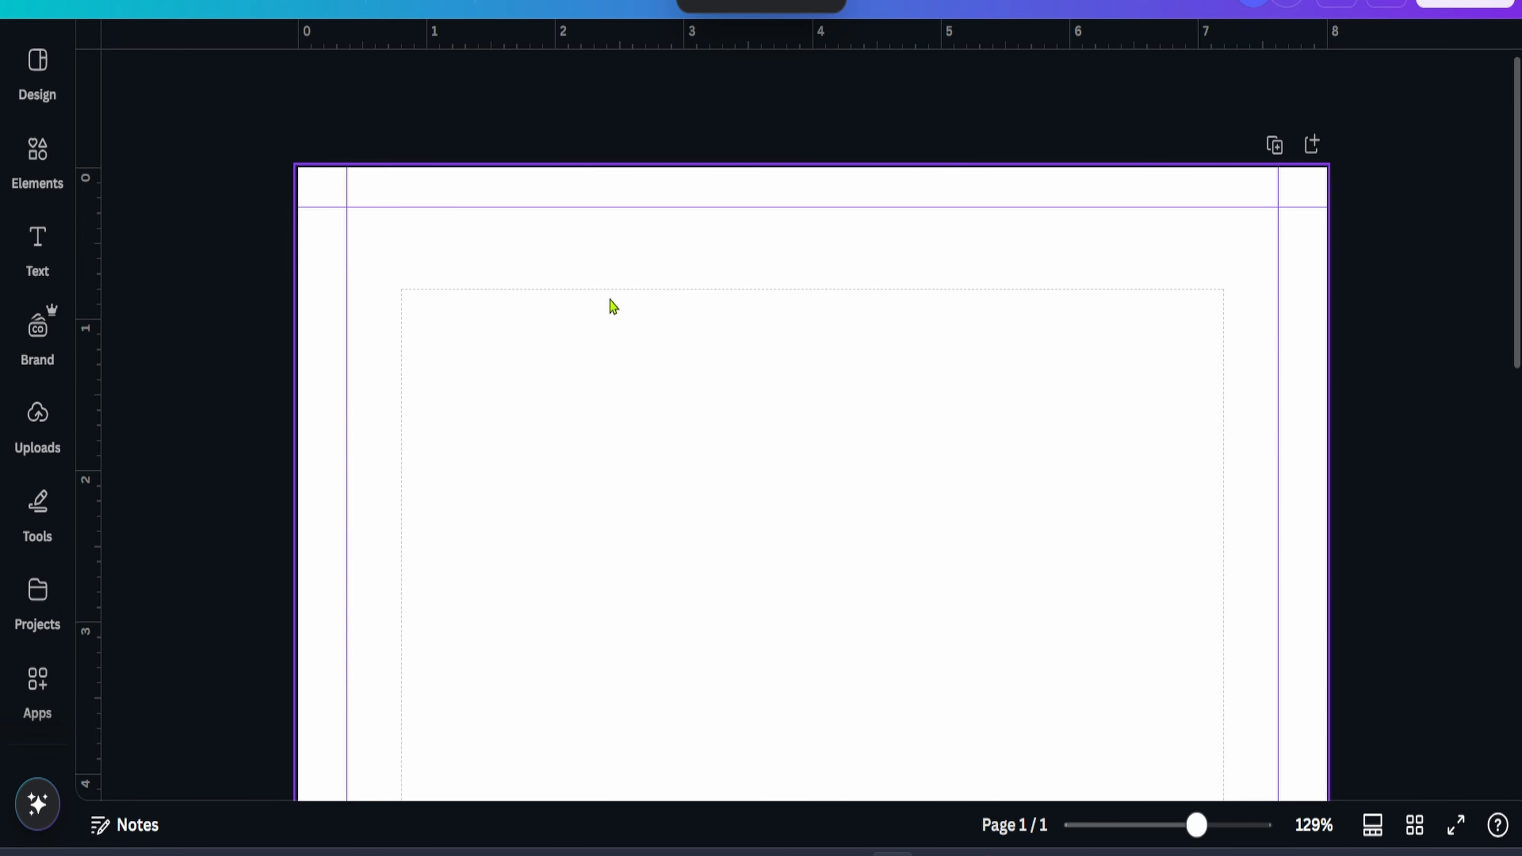
Add a Heading text in the brand style and position it centred near the top of the page
scroll(611, 306, "down", 2)
scroll(574, 241, "down", 6, "ctrl")
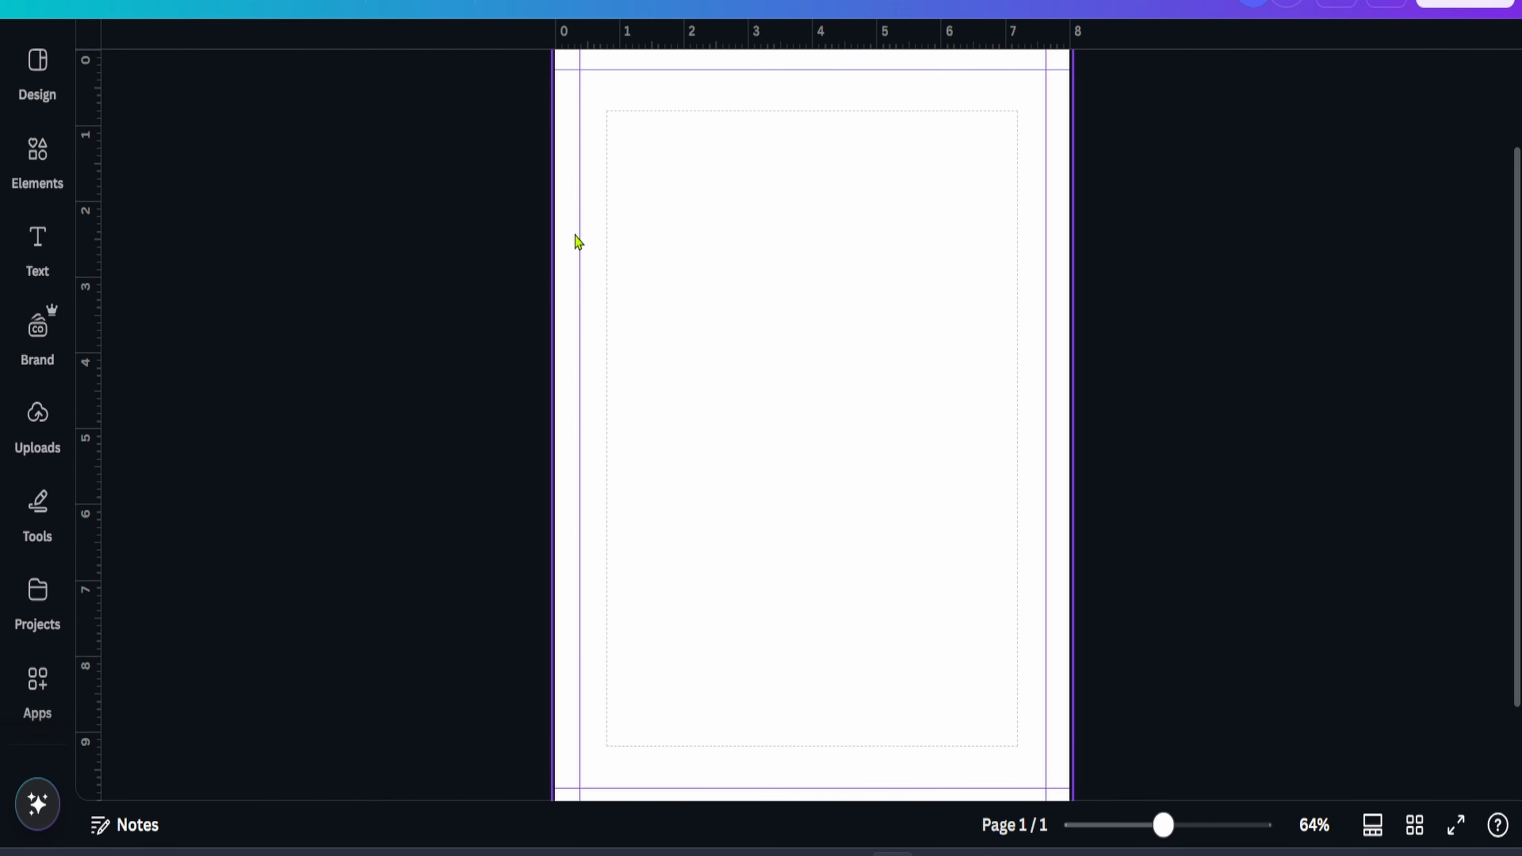
left_click(37, 240)
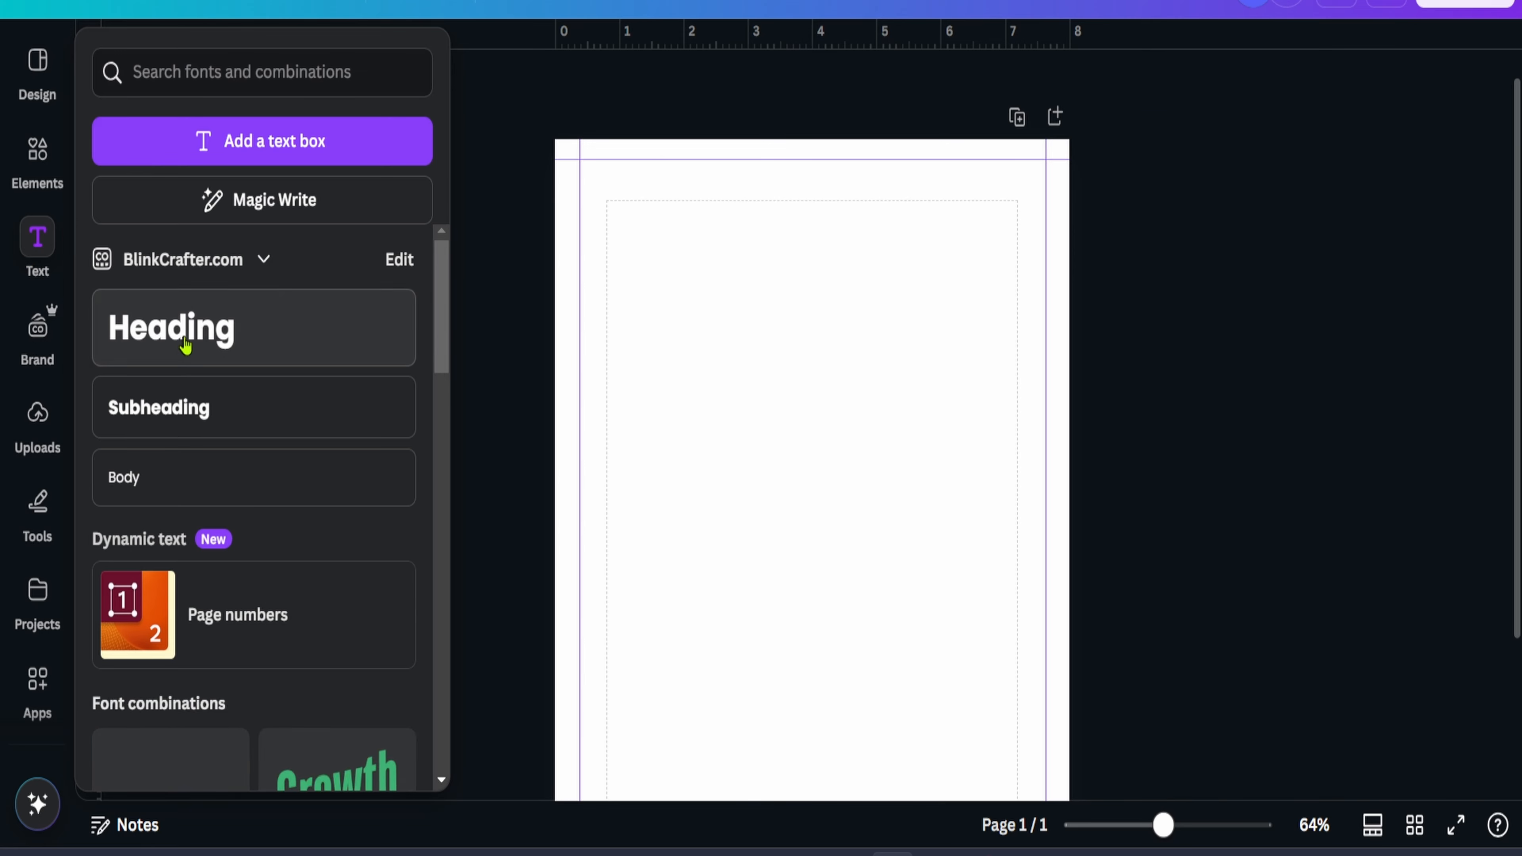
left_click(186, 346)
left_click(900, 446)
left_click(853, 472)
left_click_drag(852, 472, 844, 312)
Add a Body text in the brand style and position it centred below the heading
left_click(48, 264)
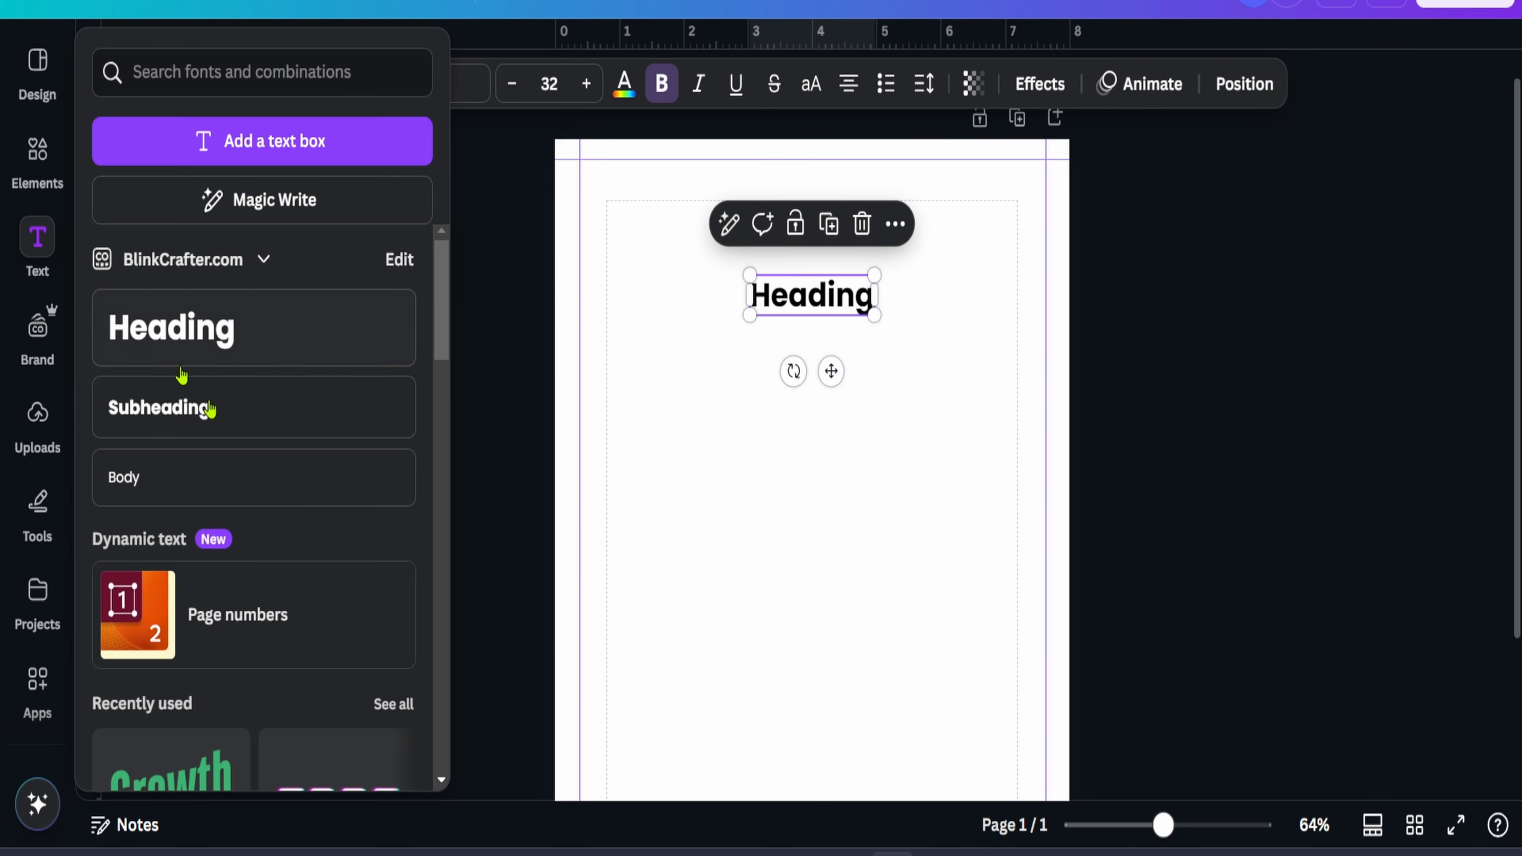
left_click(224, 480)
left_click_drag(830, 388, 833, 545)
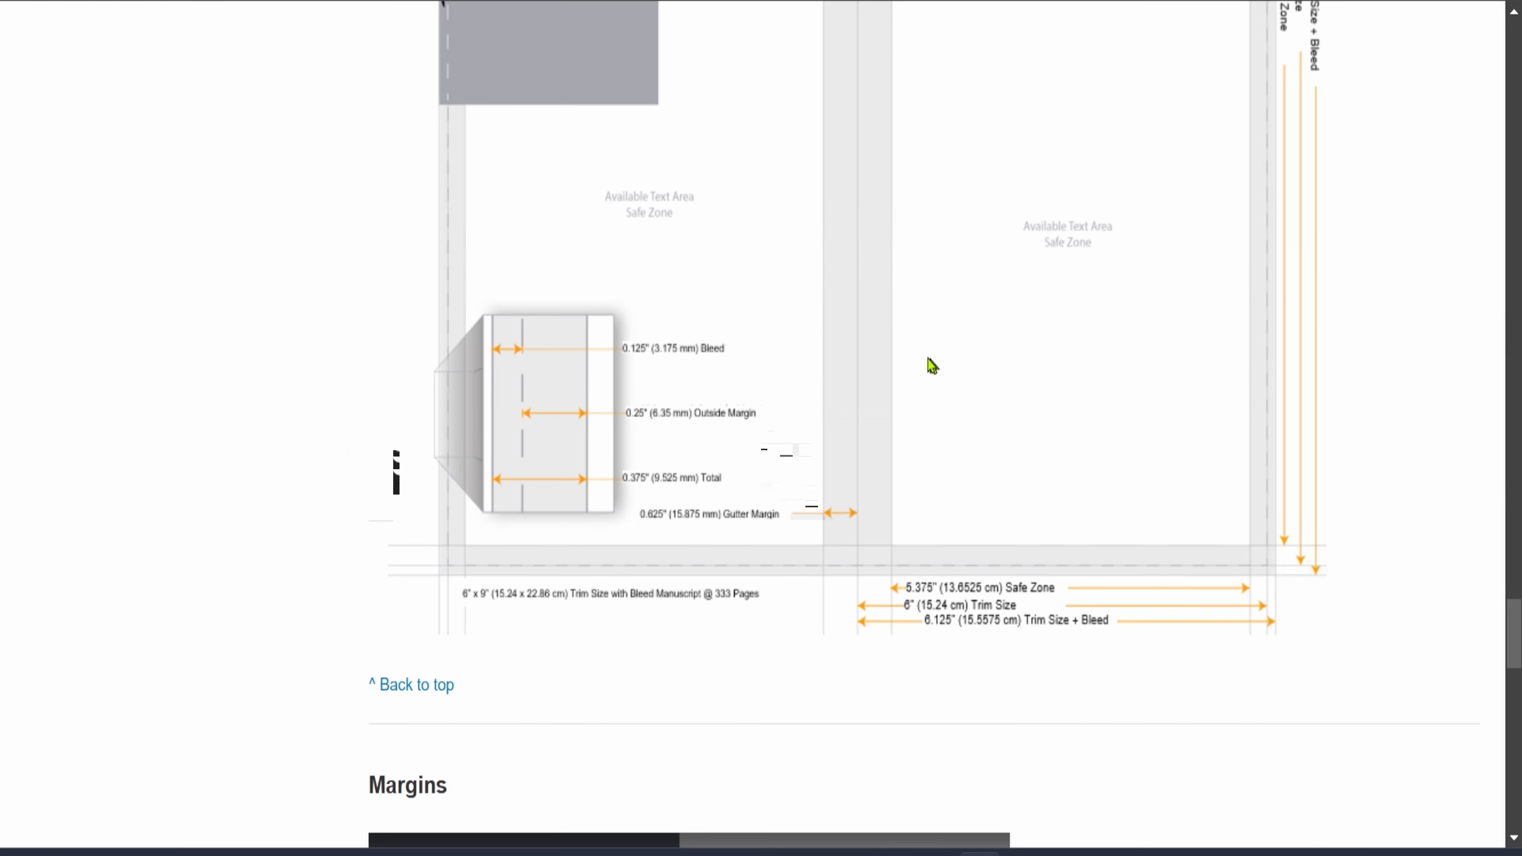
Copy the paragraph beginning "Margins protect your content" from the Margins help page and paste it over the Body placeholder
scroll(779, 353, "down", 15)
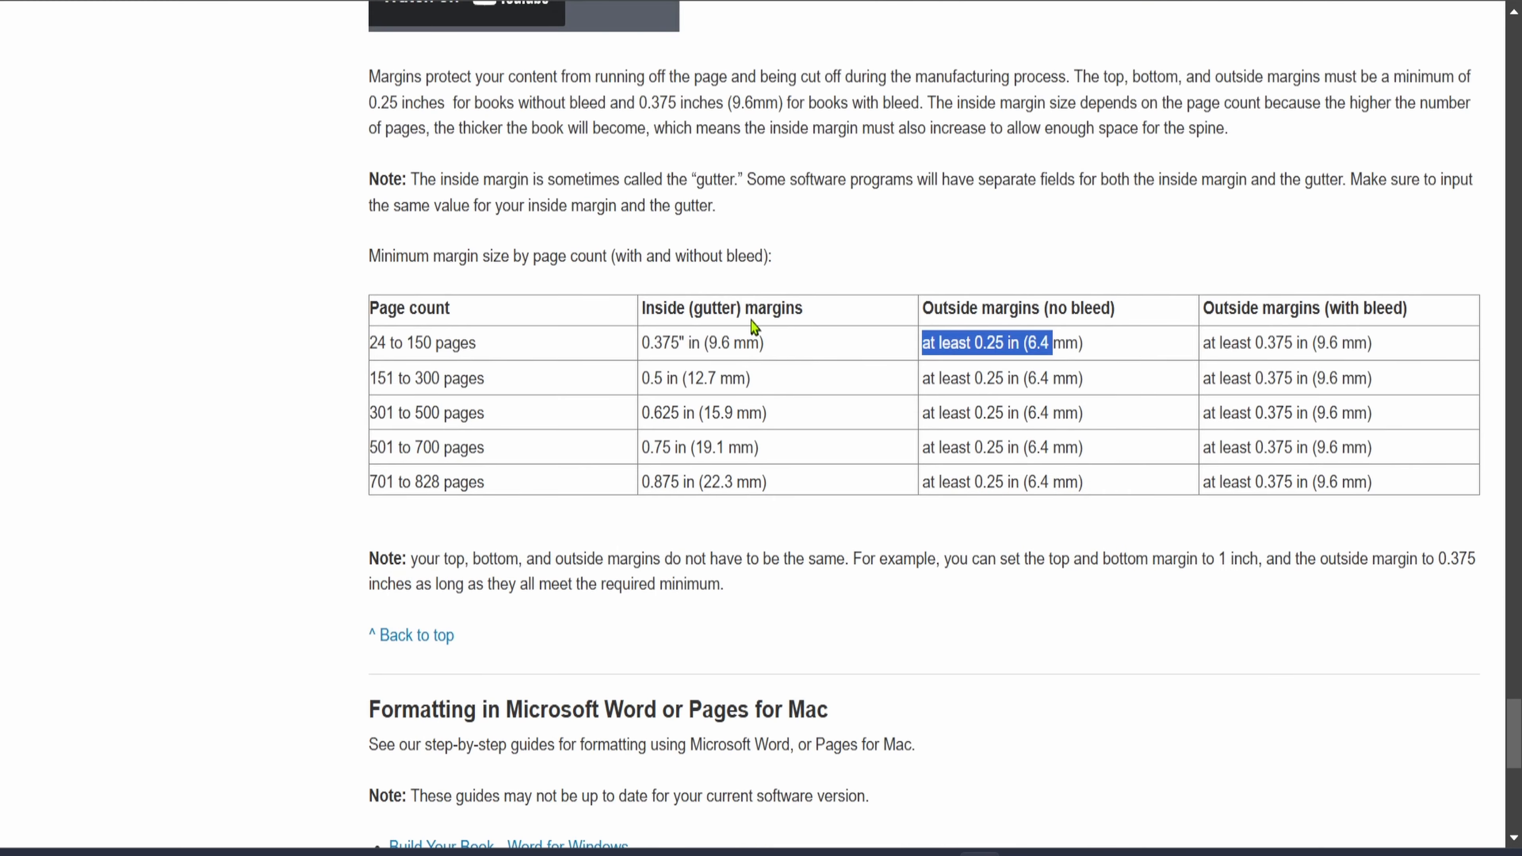
scroll(757, 329, "up", 3)
triple_click(725, 344)
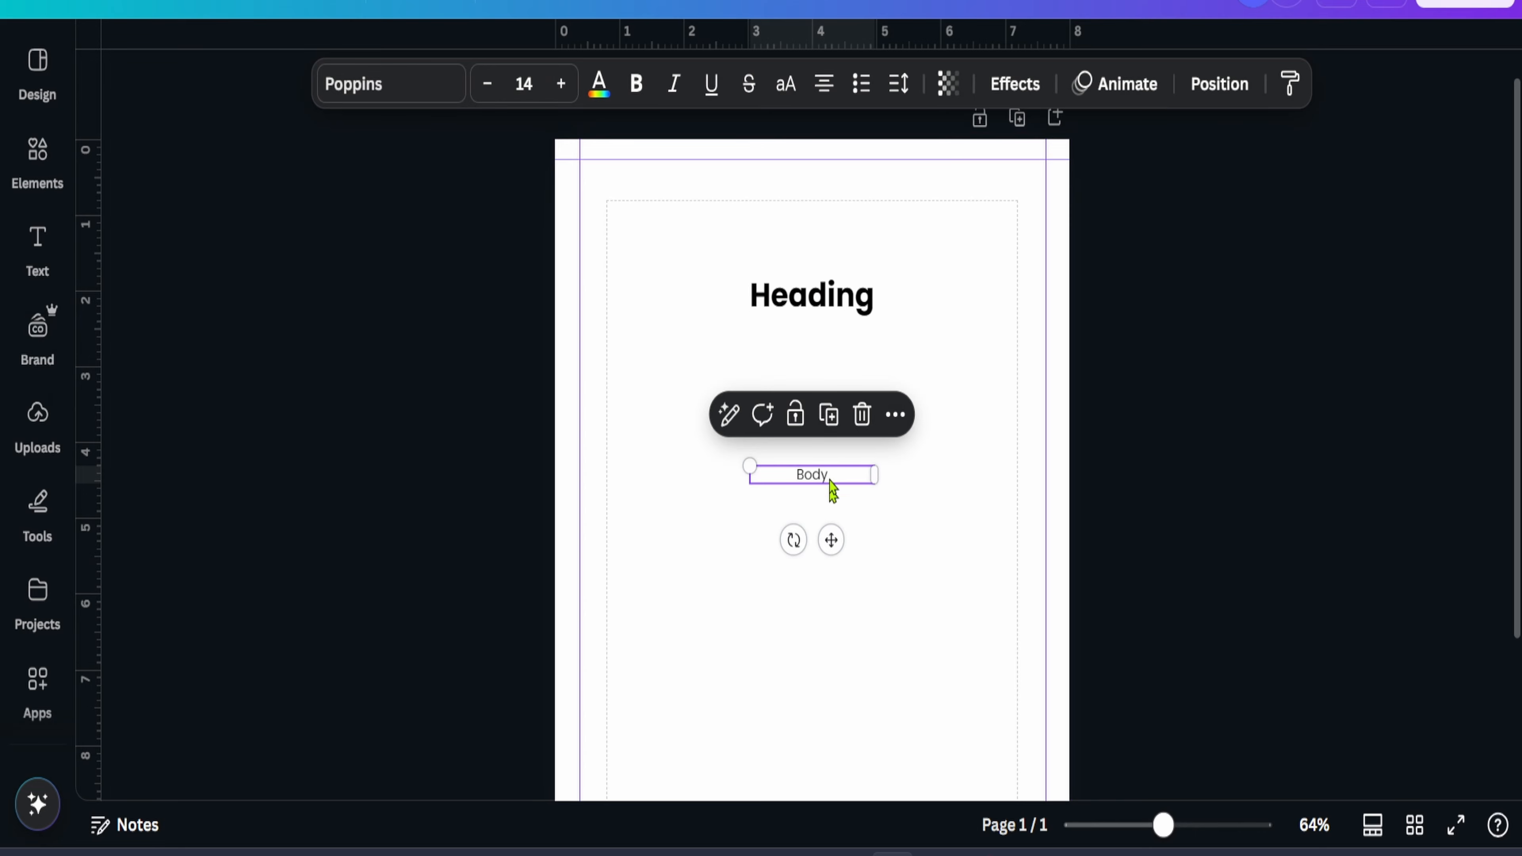
double_click(831, 477)
key("ctrl+v")
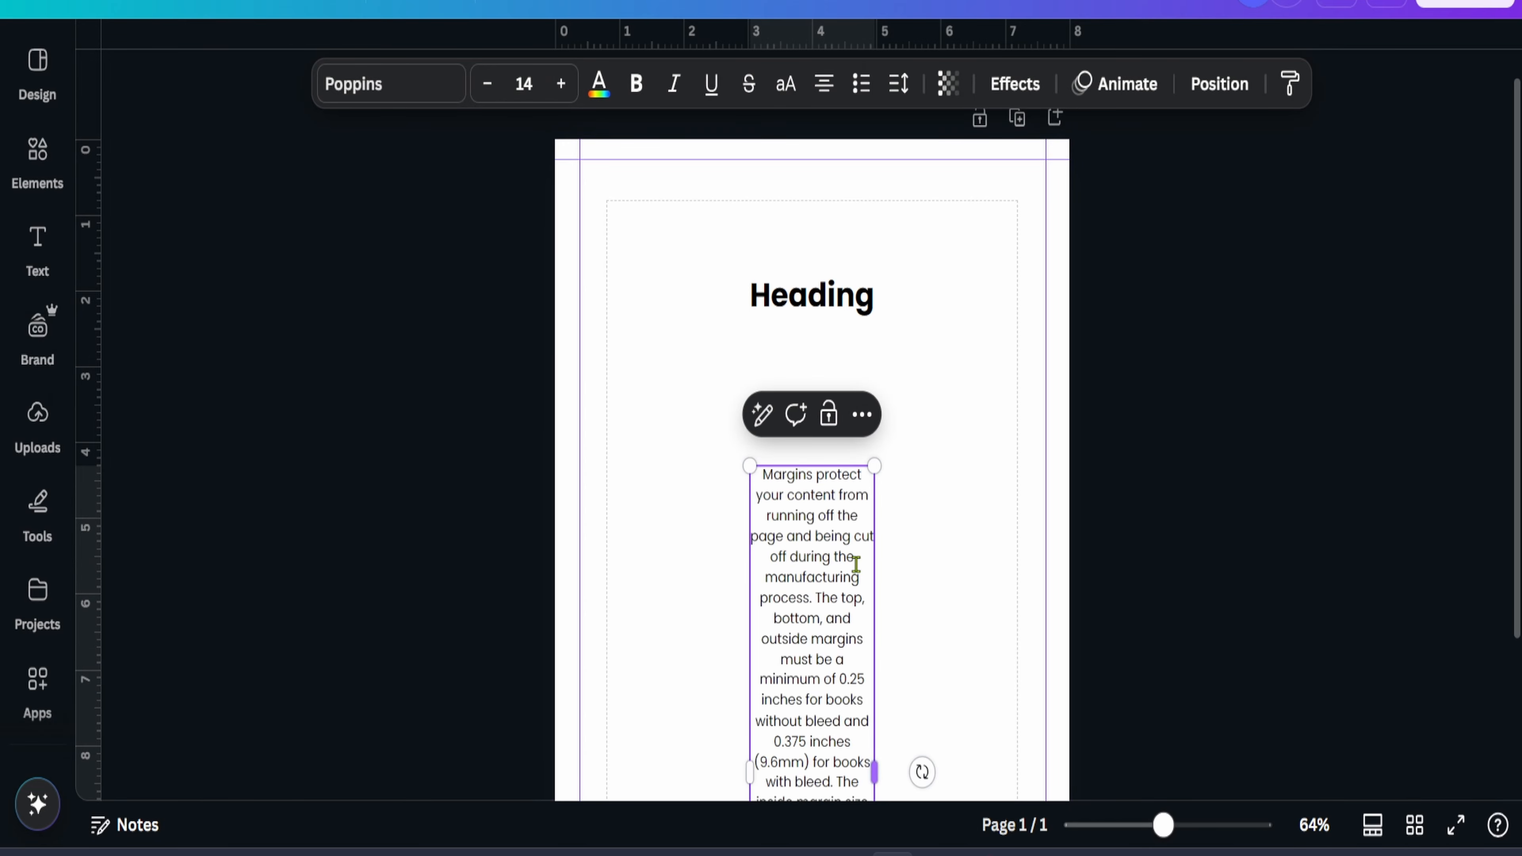
Widen the body text box on both sides so it nearly fills the space between the side guides
scroll(870, 598, "down", 5)
left_click_drag(884, 478, 1044, 486)
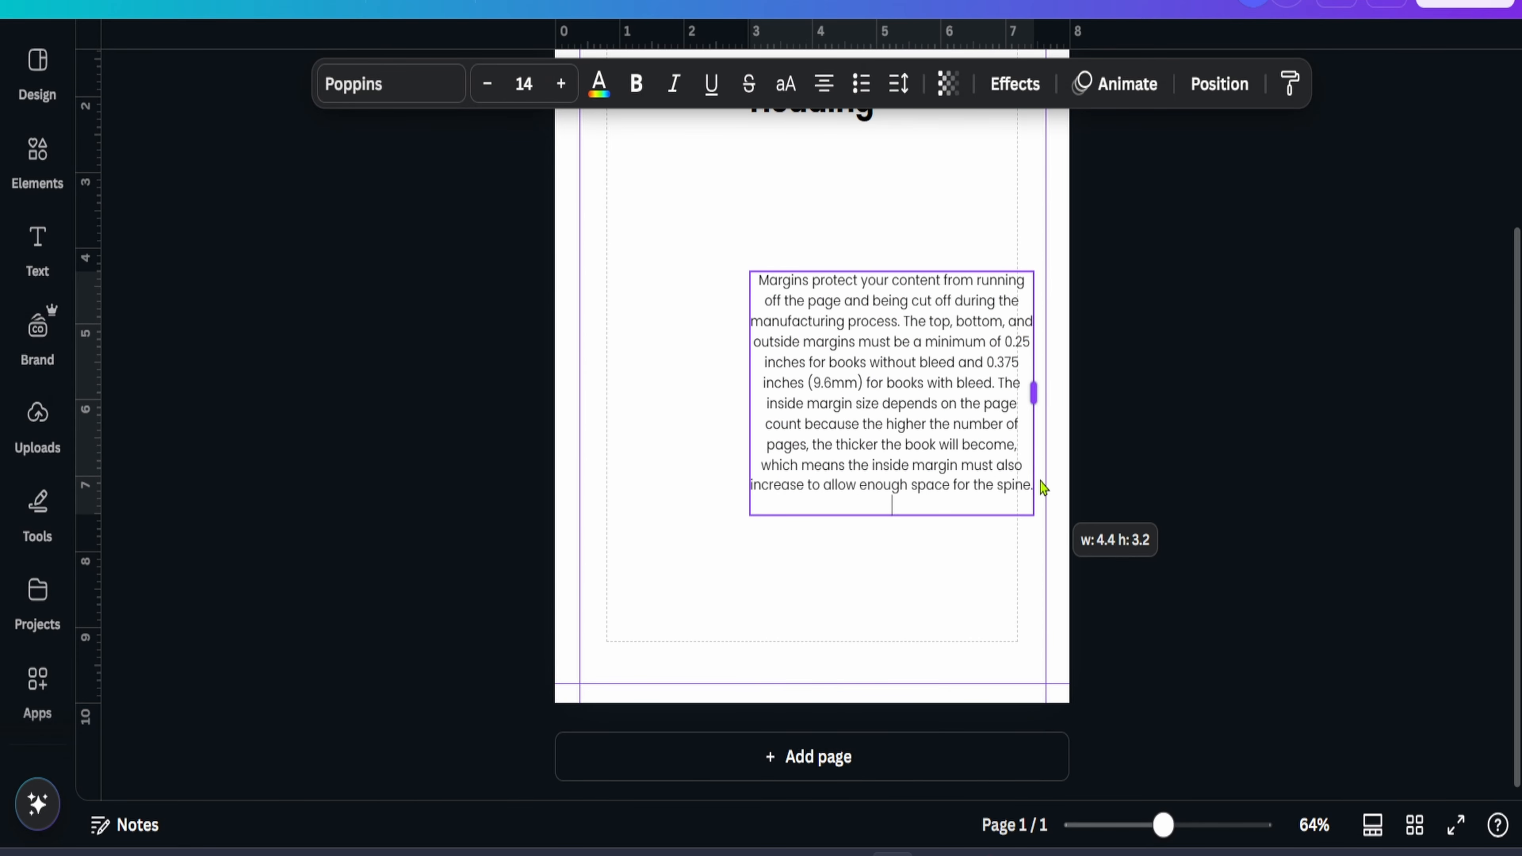
left_click_drag(749, 401, 600, 414)
Centre the body paragraph horizontally on the page and position it a little below the heading
scroll(1053, 452, "up", 4)
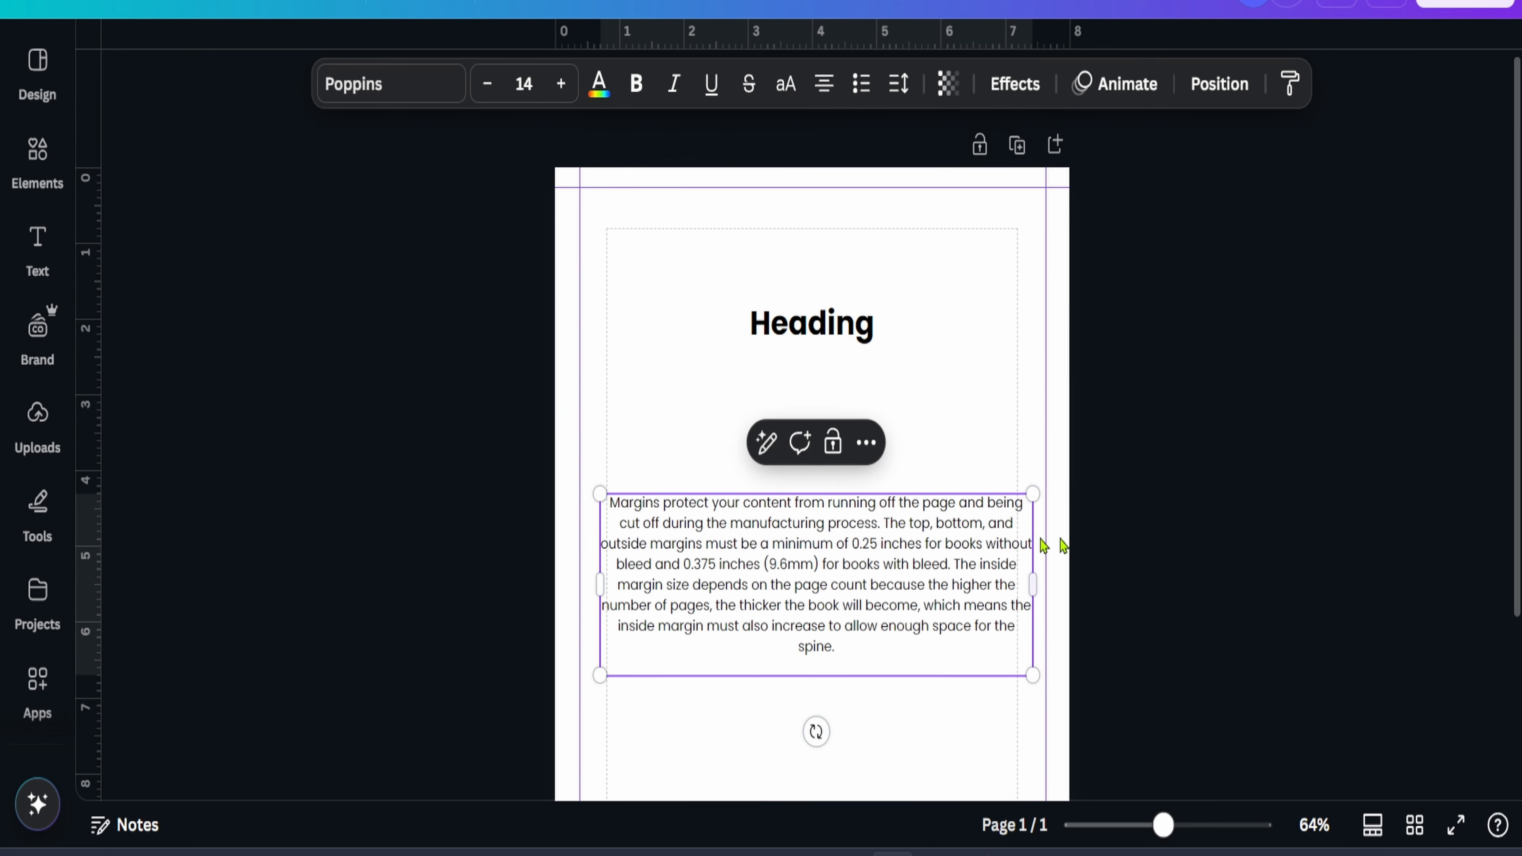
left_click_drag(897, 605, 866, 514)
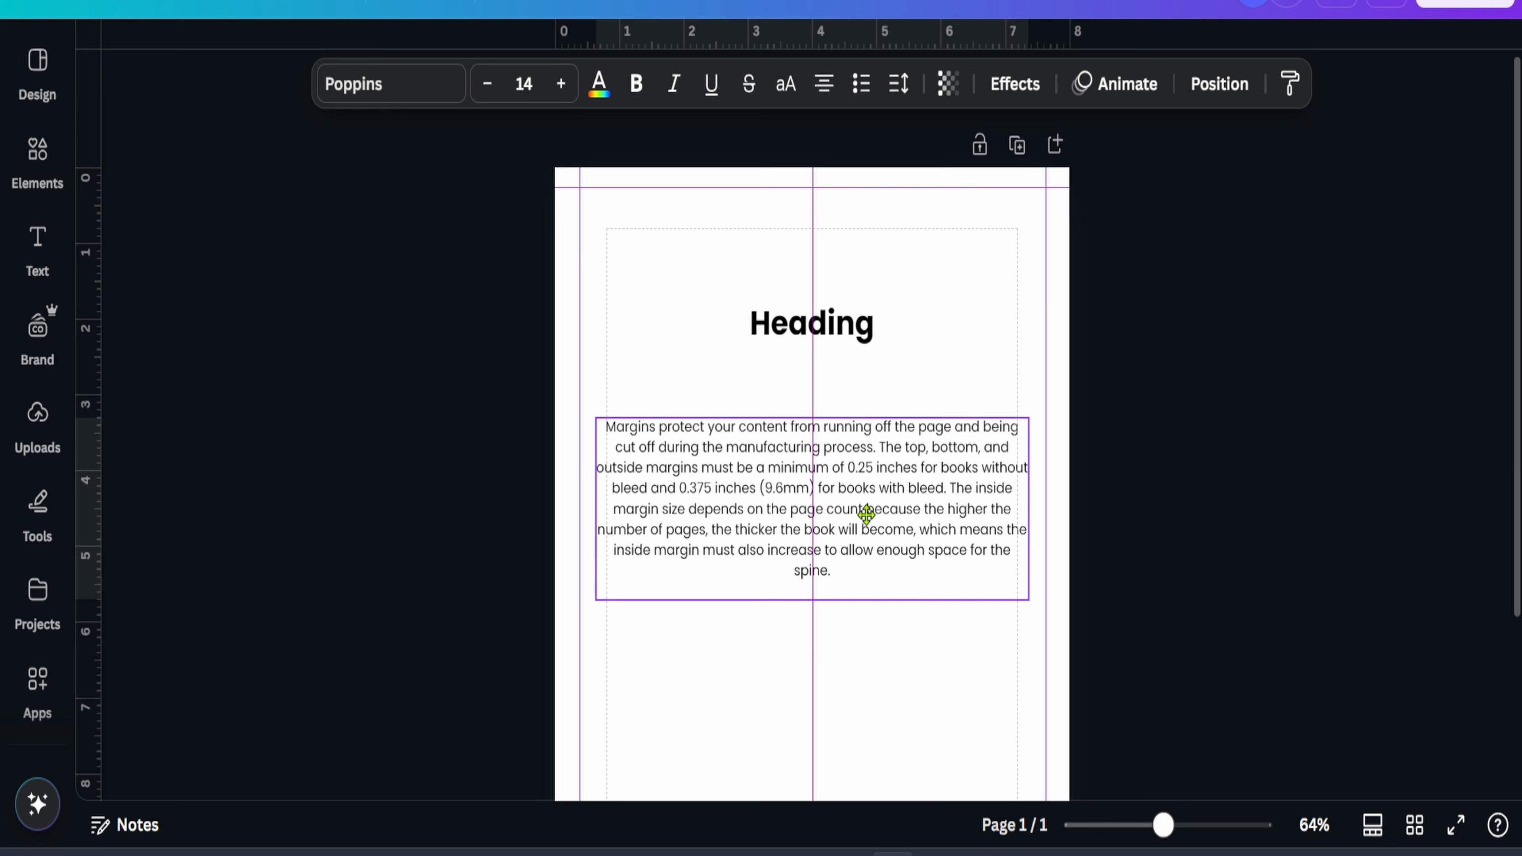
left_click(1248, 515)
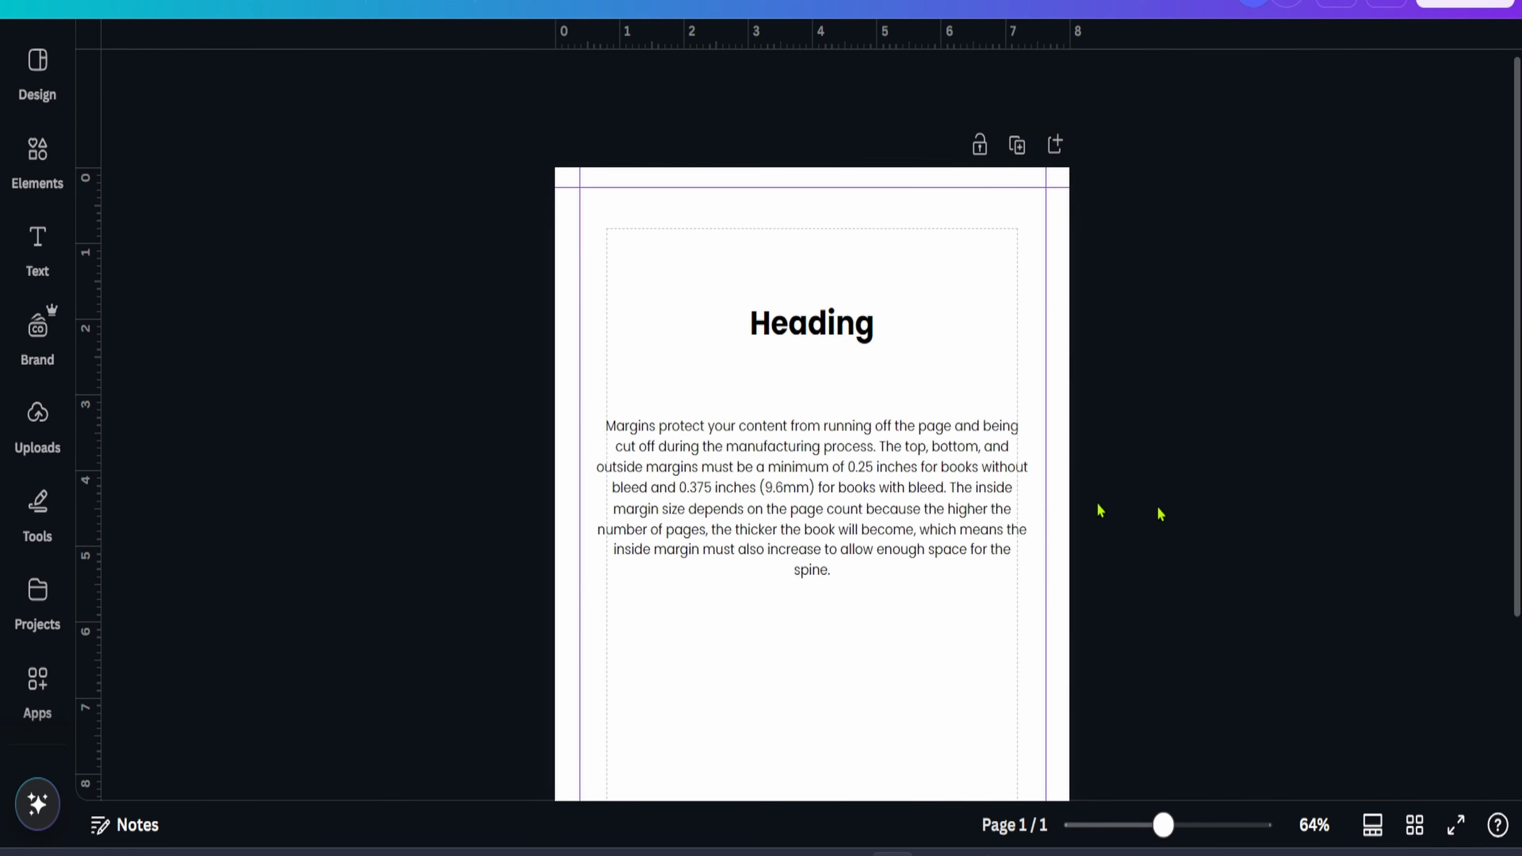
left_click_drag(846, 509, 845, 548)
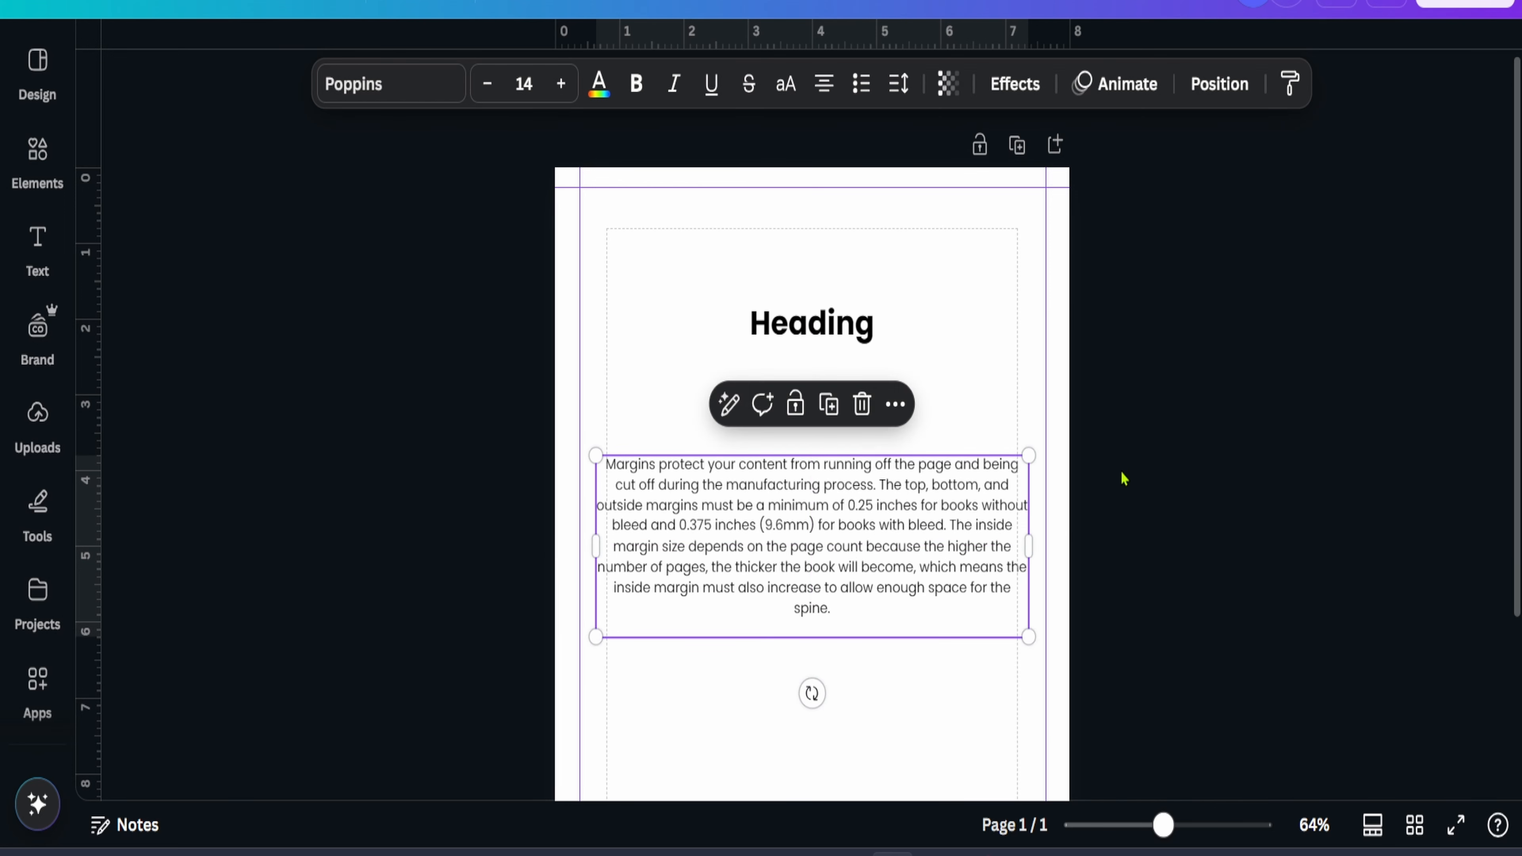
left_click(1184, 461)
Show all pages as a grid and duplicate the finished page five times to make six pages
scroll(1180, 460, "down", 3)
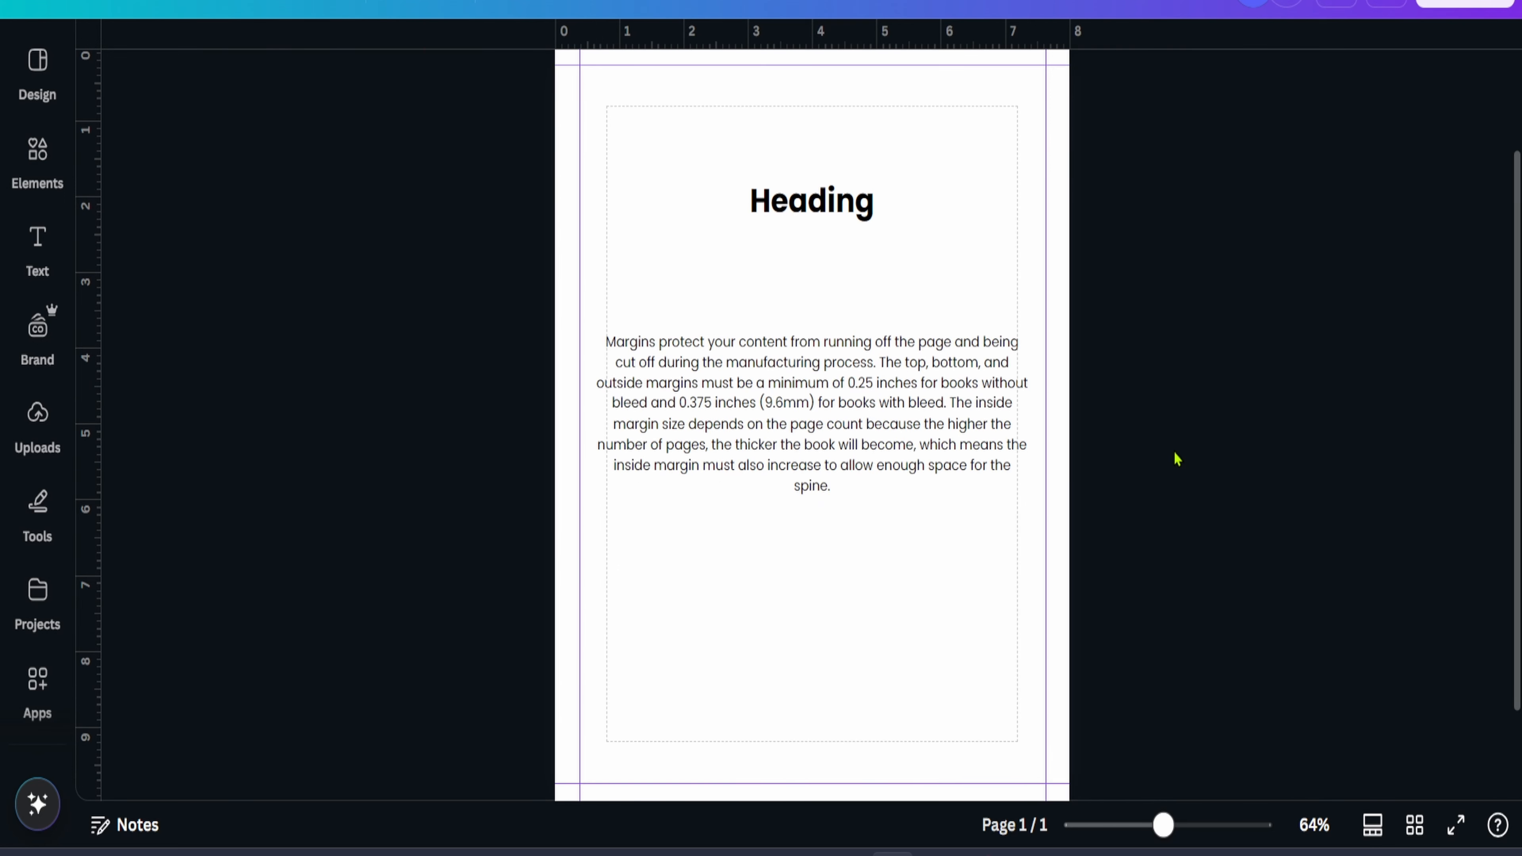
left_click(1415, 825)
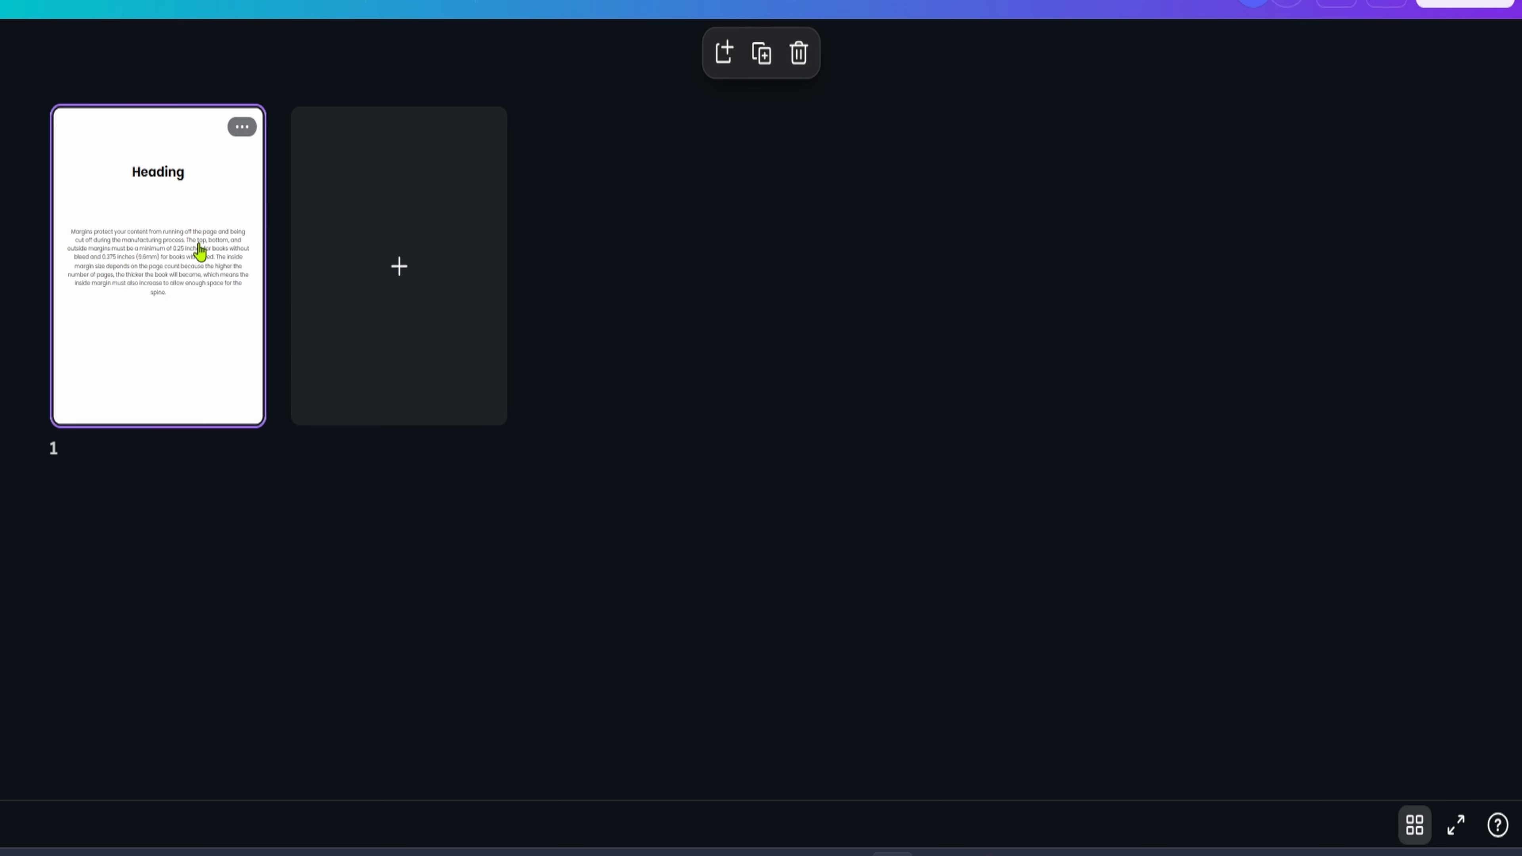
key("ctrl+d")
key("ctrl+d")
key("ctrl+d")
key("ctrl+d")
key("ctrl+d")
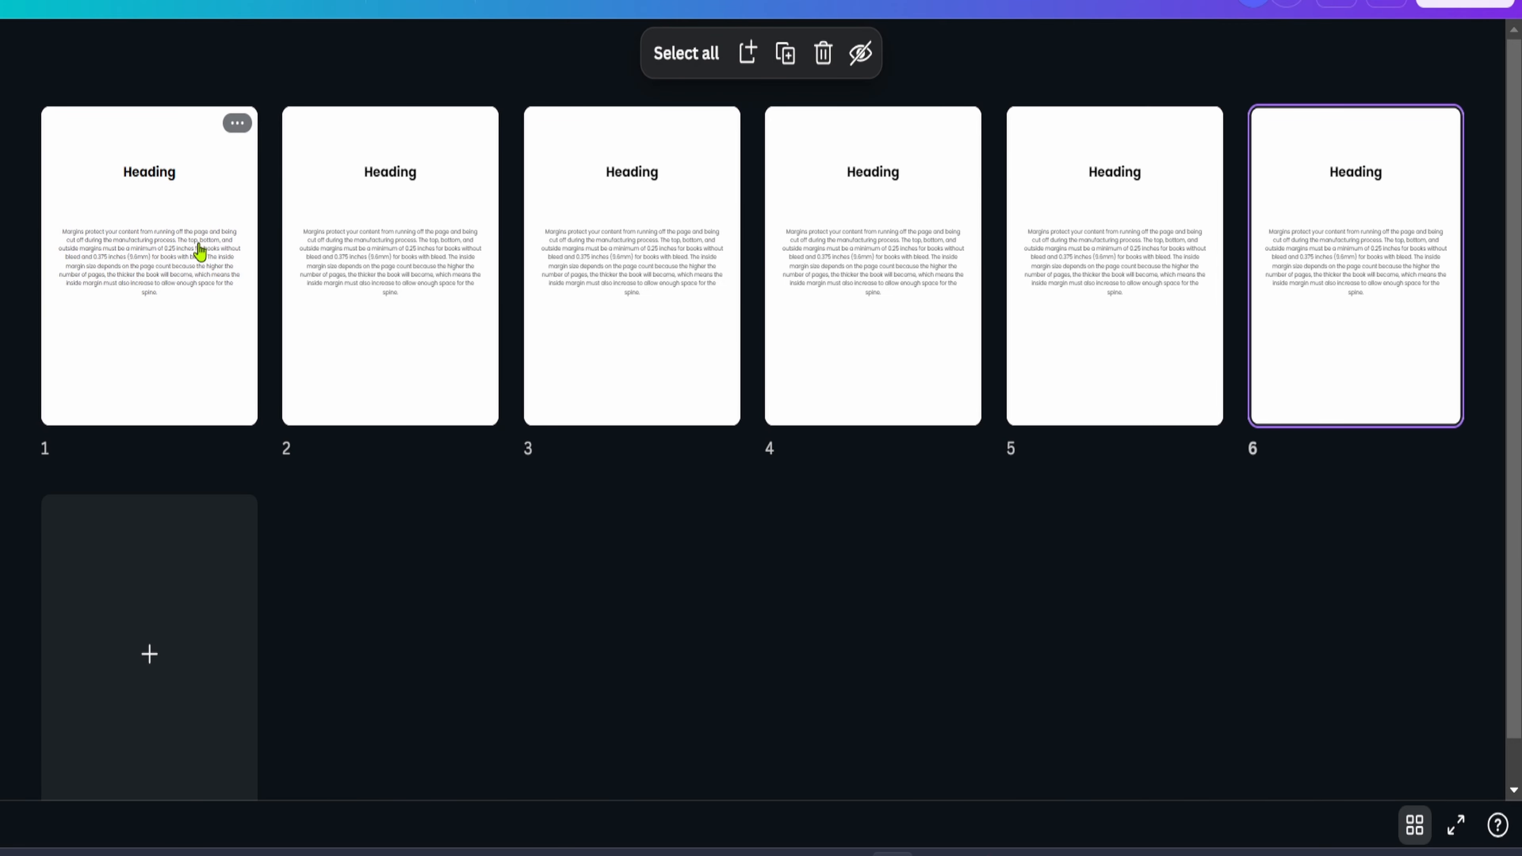
Select pages 1 to 6 and duplicate the set repeatedly until the design has 36 pages
left_click(158, 188)
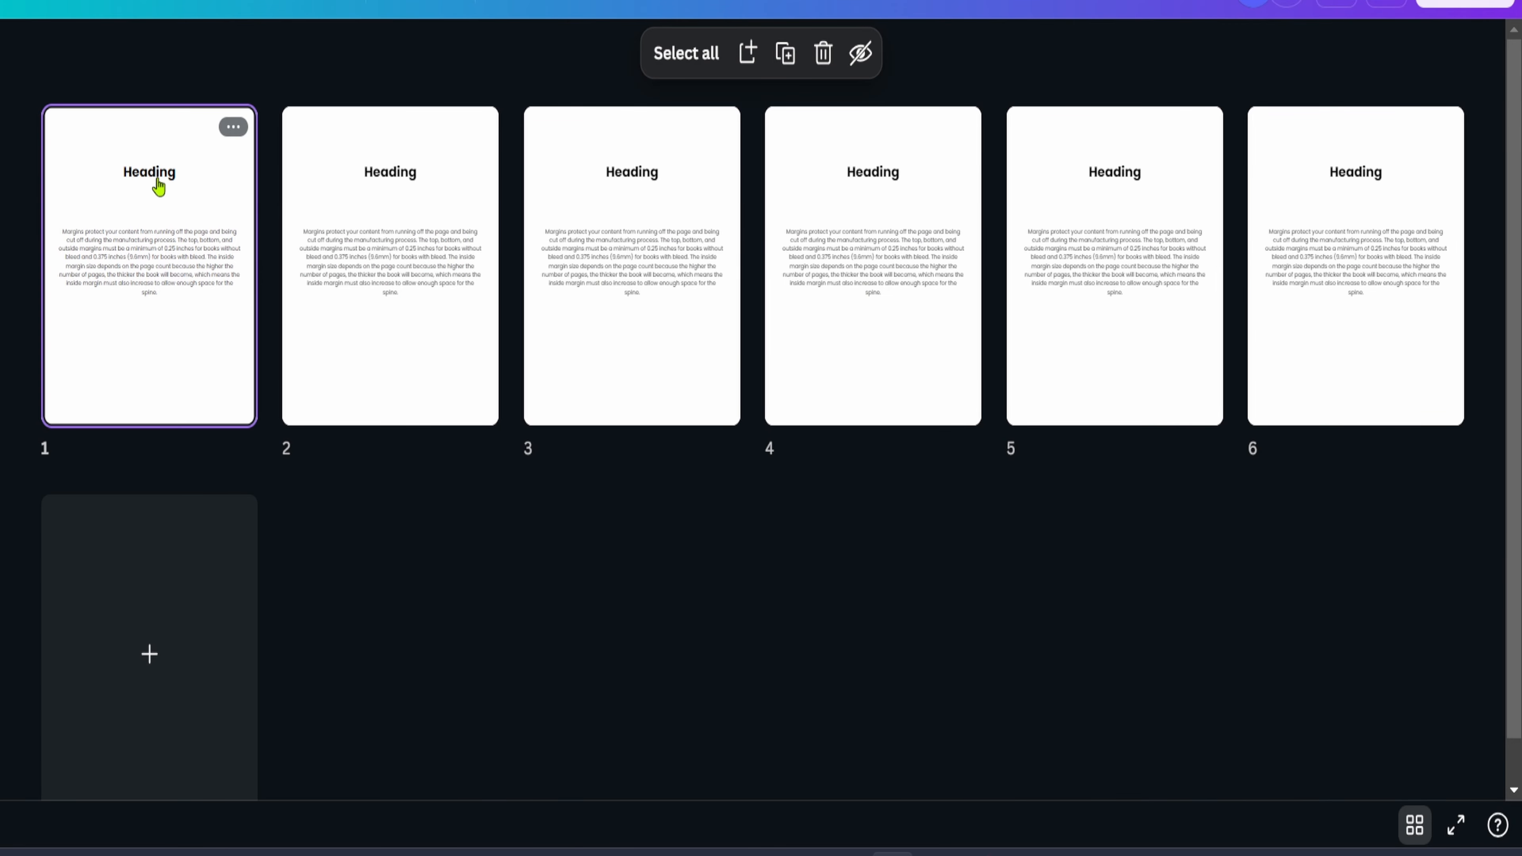
left_click(1282, 295, "shift")
key("ctrl+d")
key("ctrl+d")
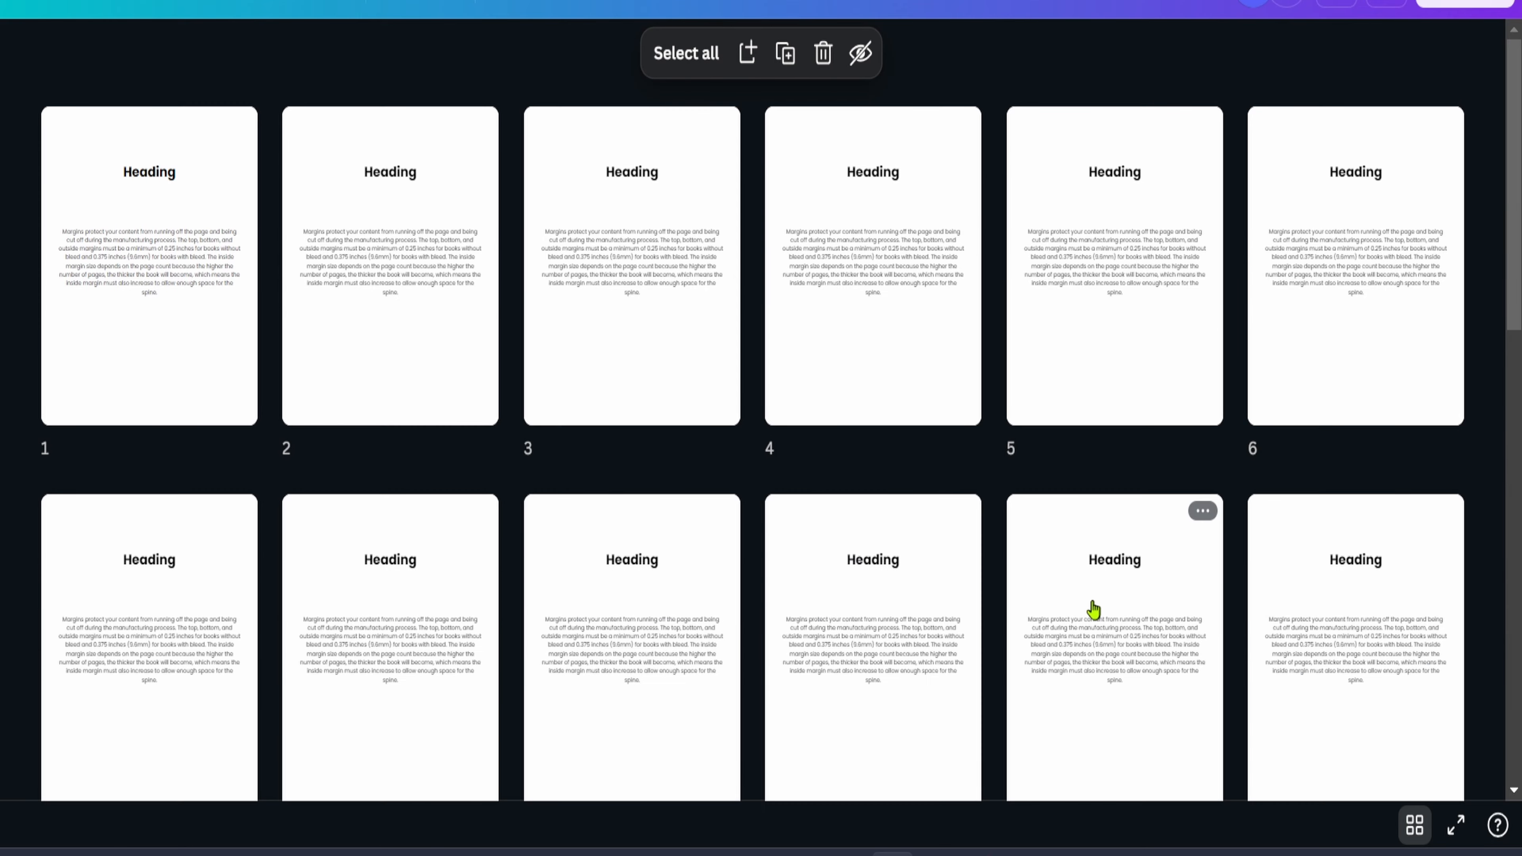
key("ctrl+d")
key("ctrl+d")
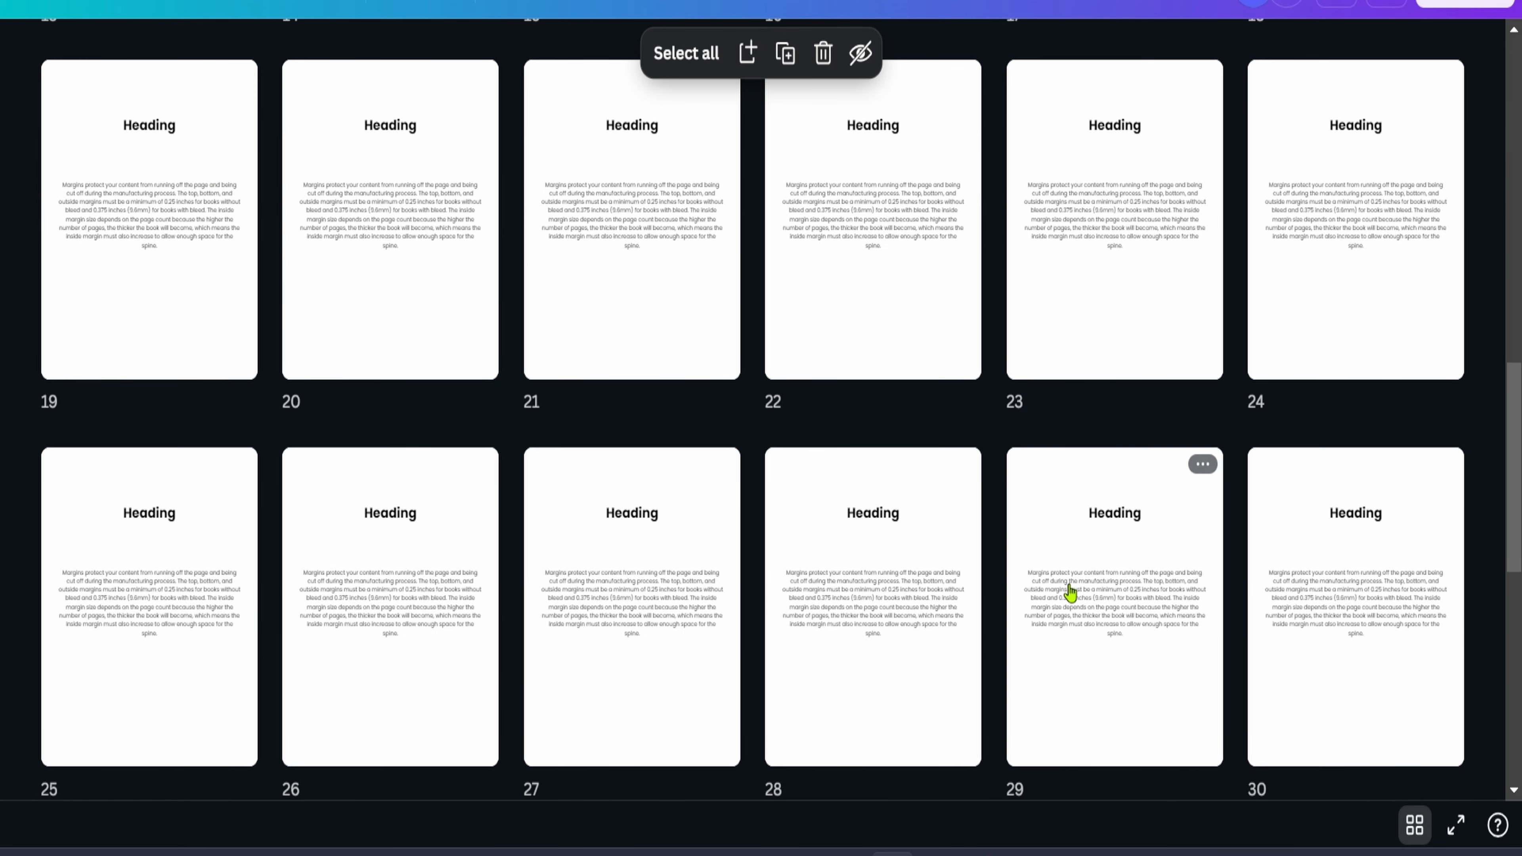
key("ctrl+d")
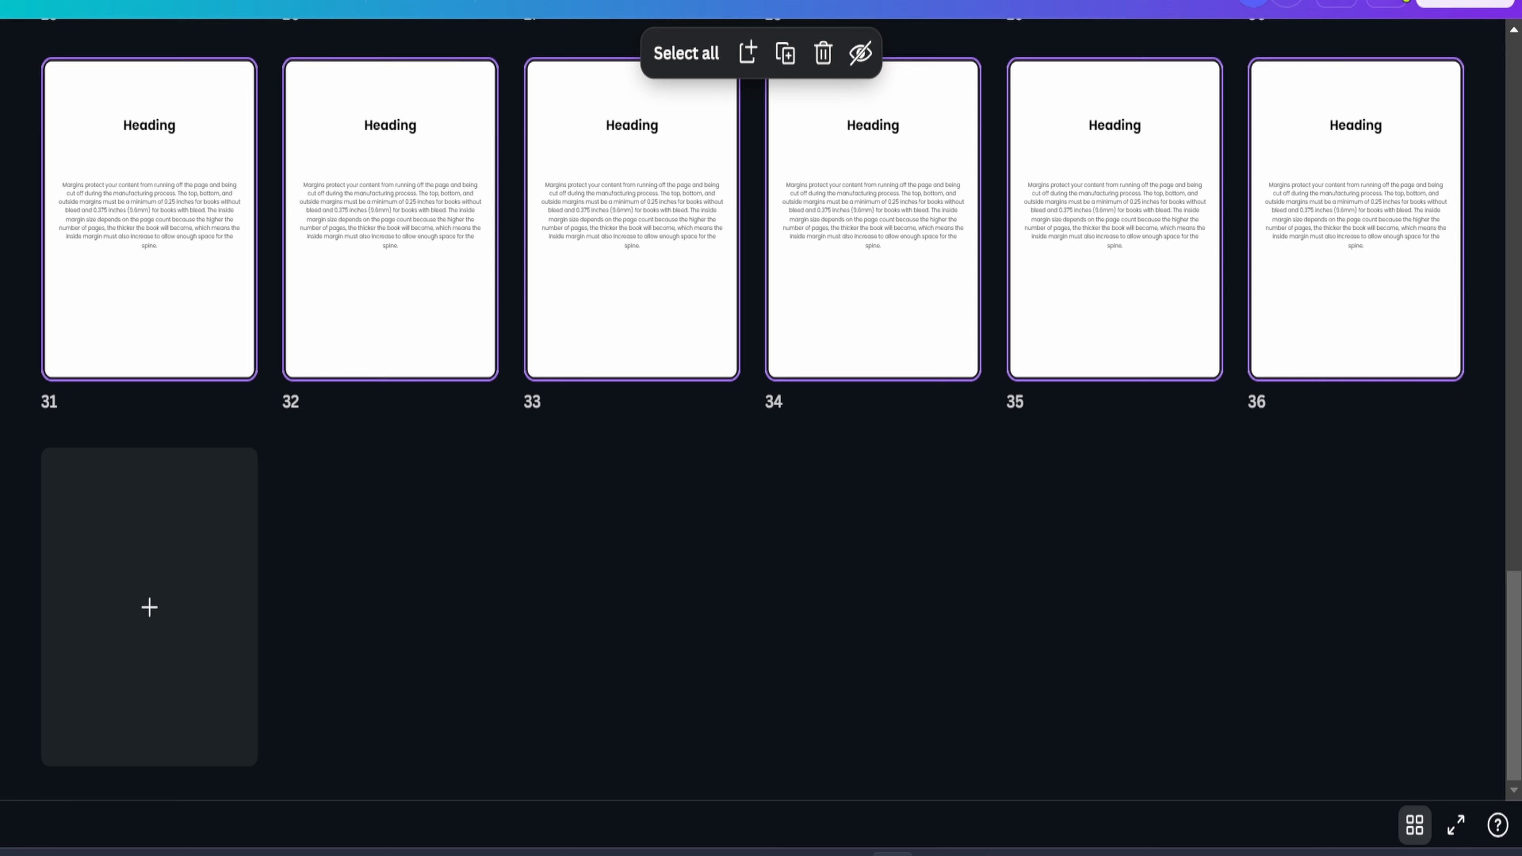
Set up a download of the design as PDF Print with Flatten PDF enabled
left_click(1469, 9)
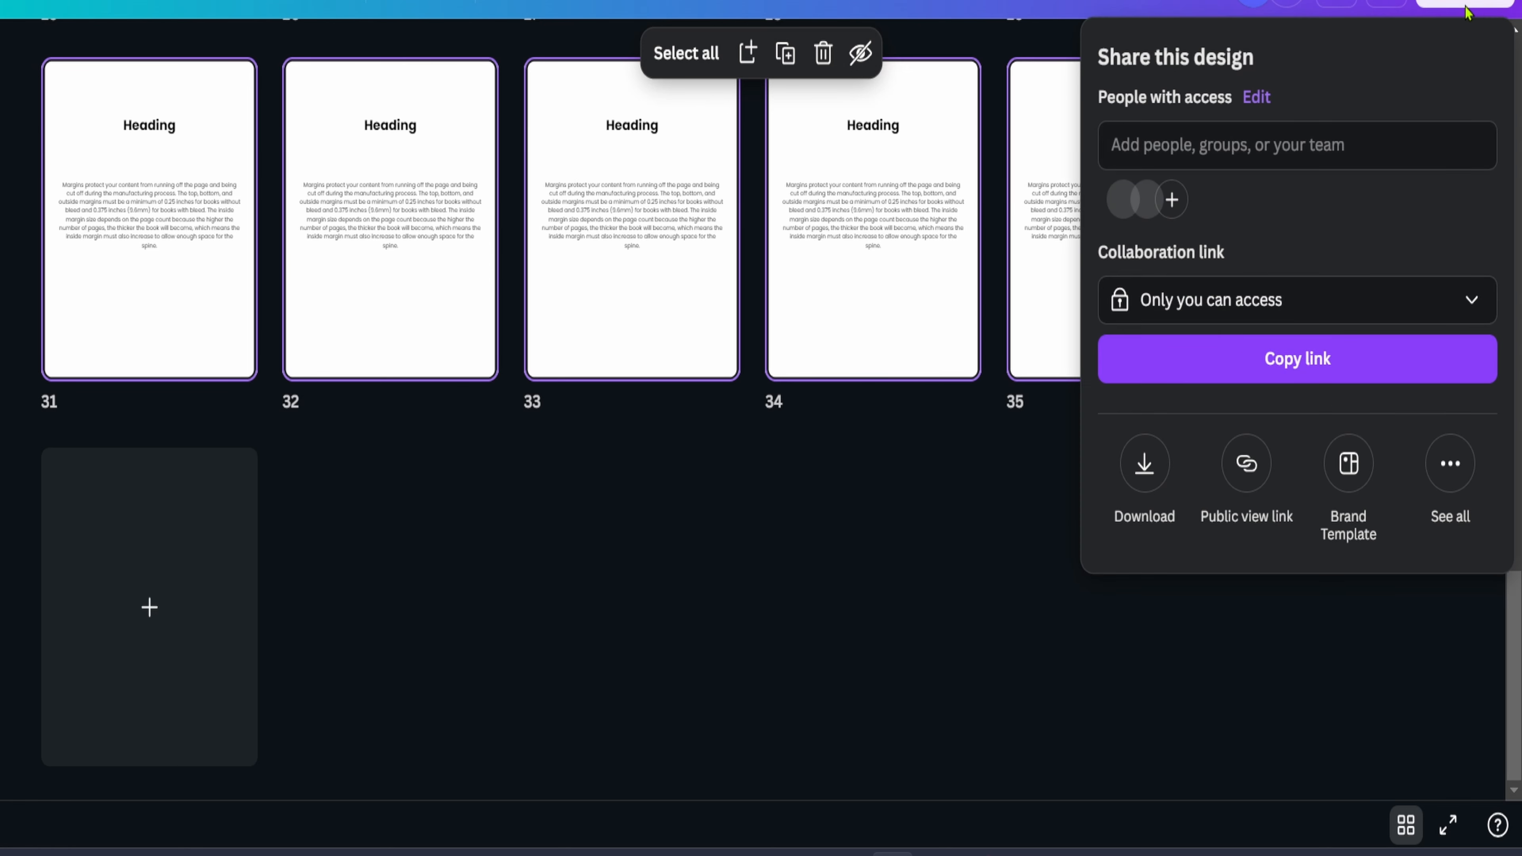
left_click(1143, 474)
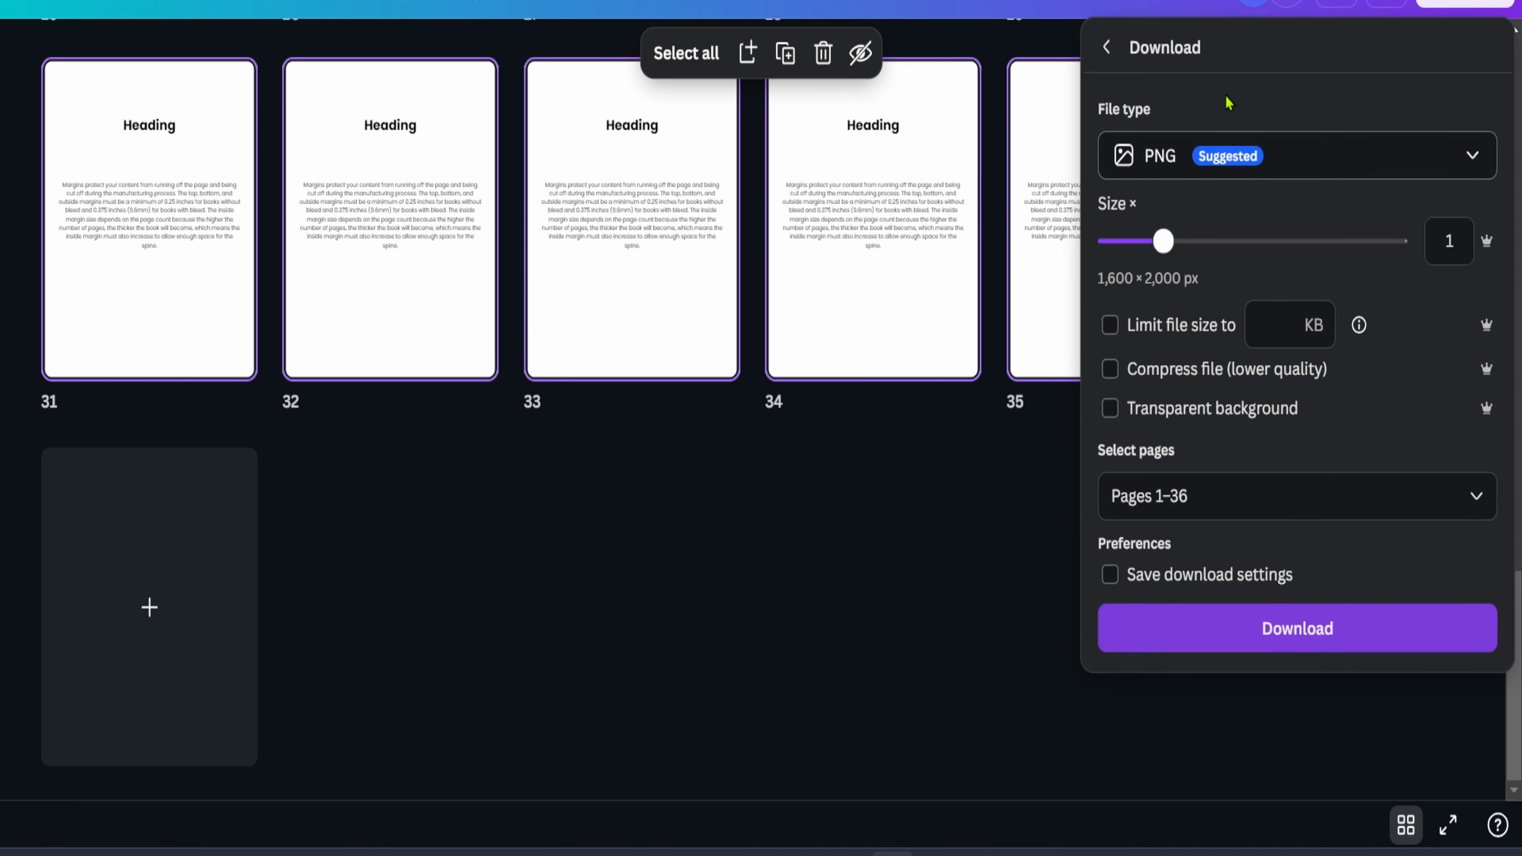
left_click(1211, 169)
left_click(1193, 462)
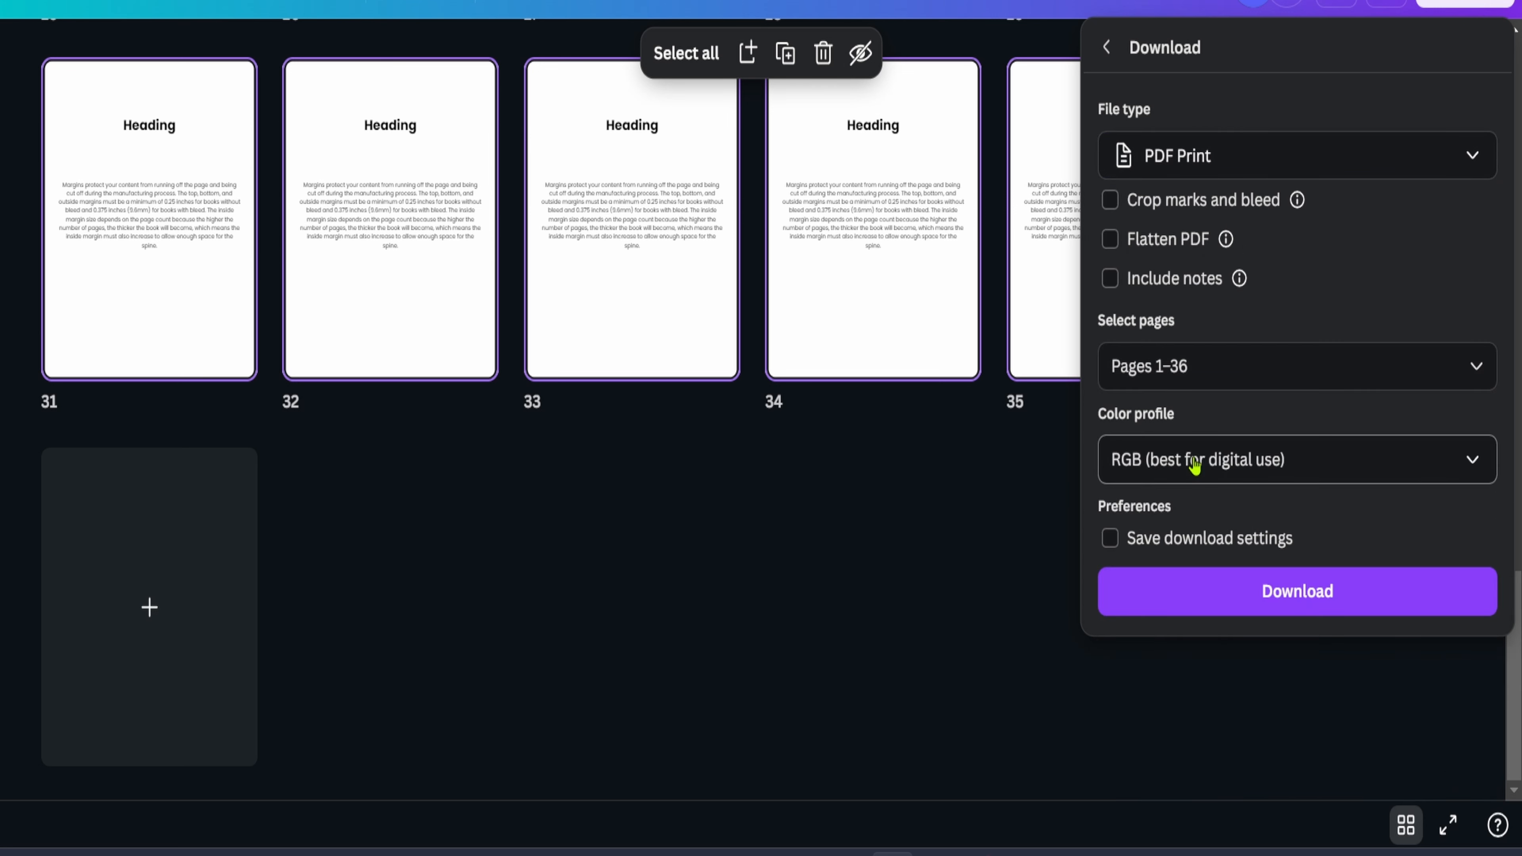
left_click(1172, 243)
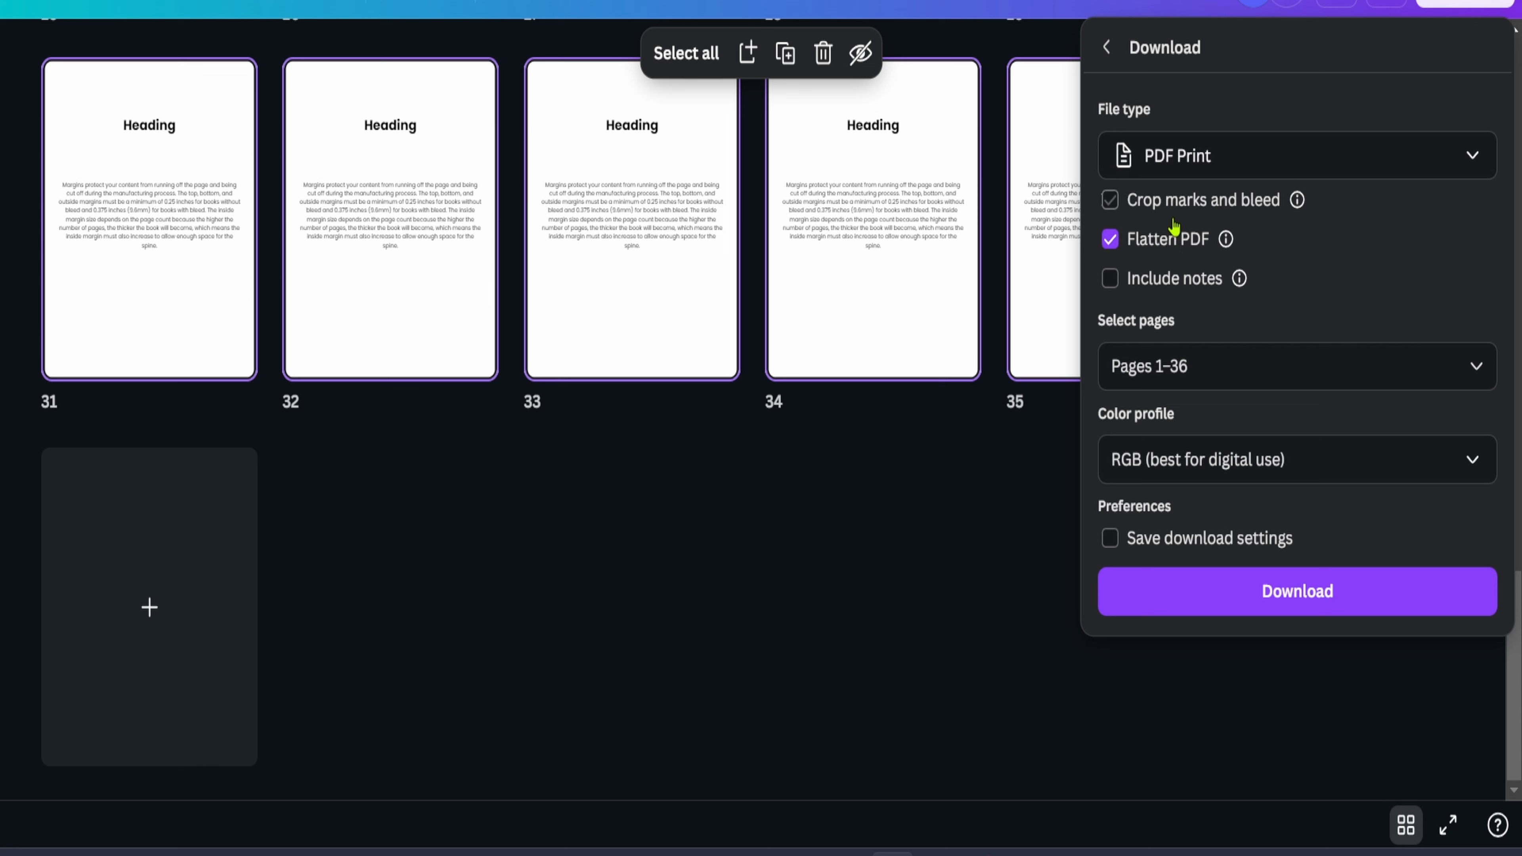
Set the color profile to CMYK (best for professional printing) and download pages 1–36
left_click(1186, 470)
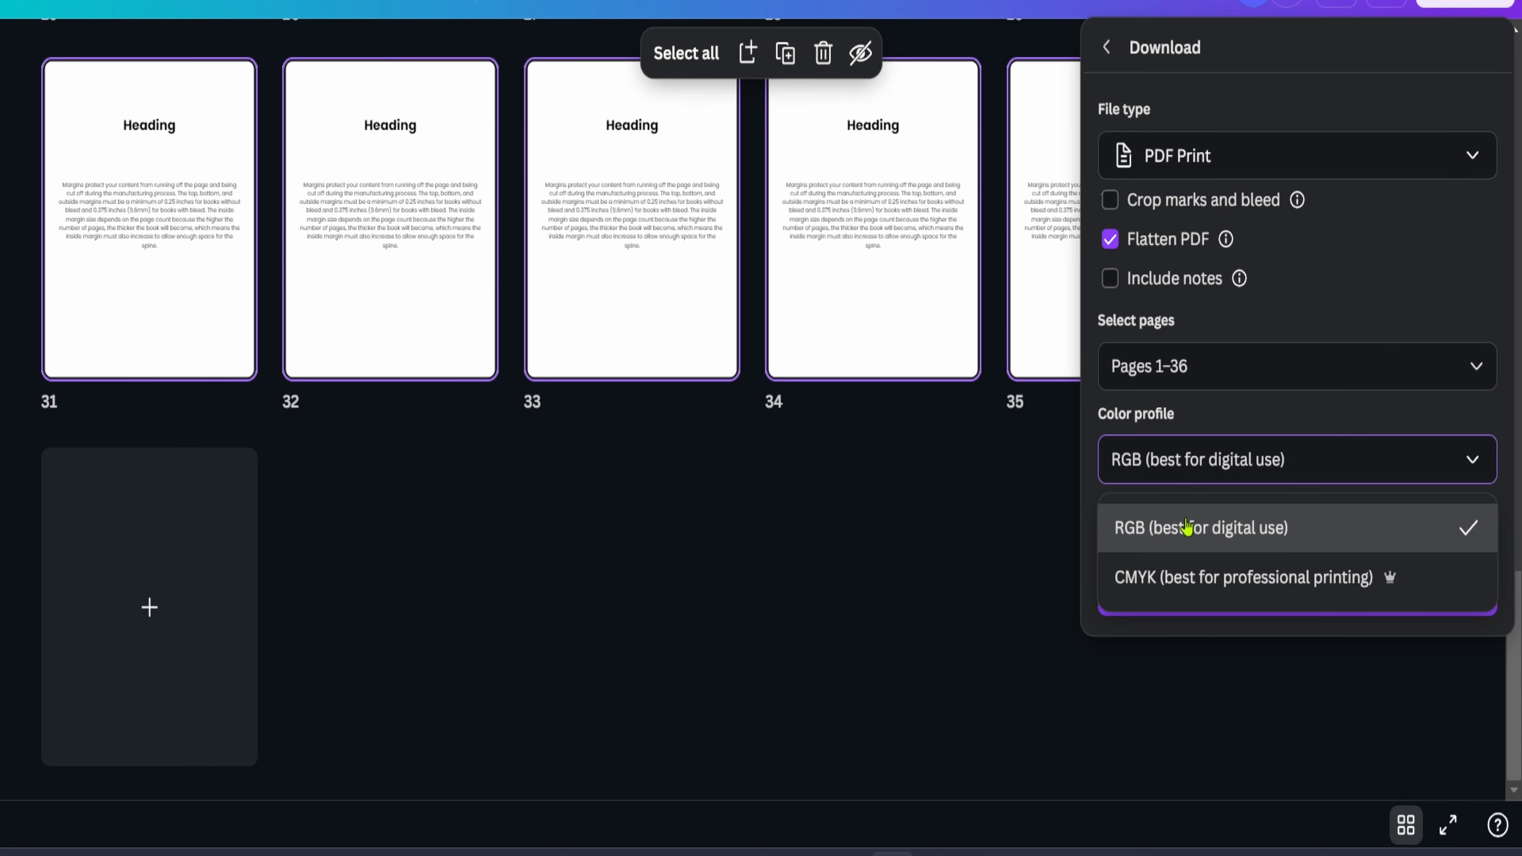
left_click(1189, 581)
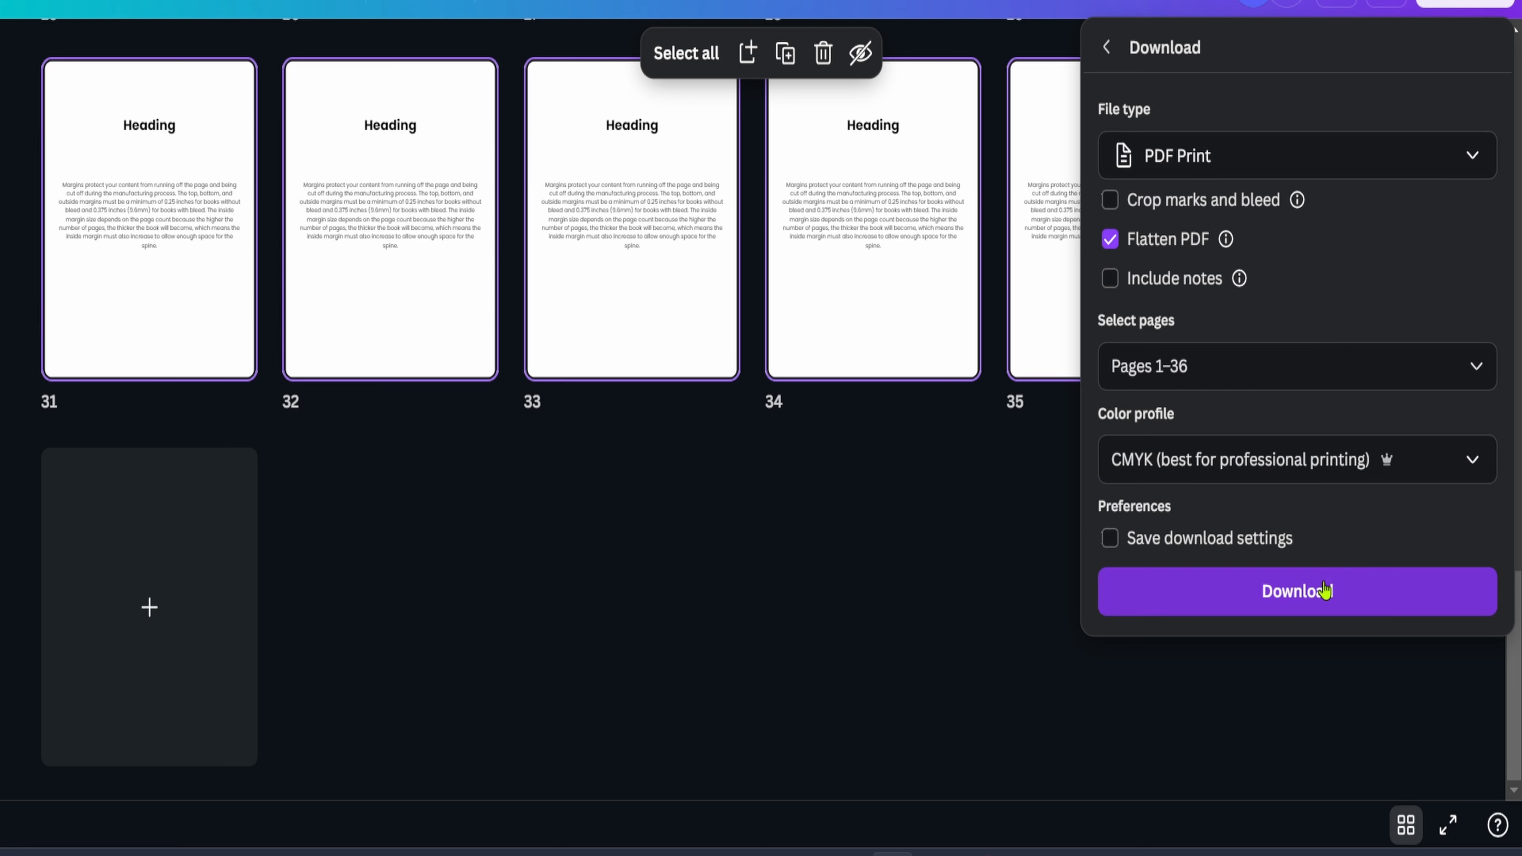
left_click(1324, 599)
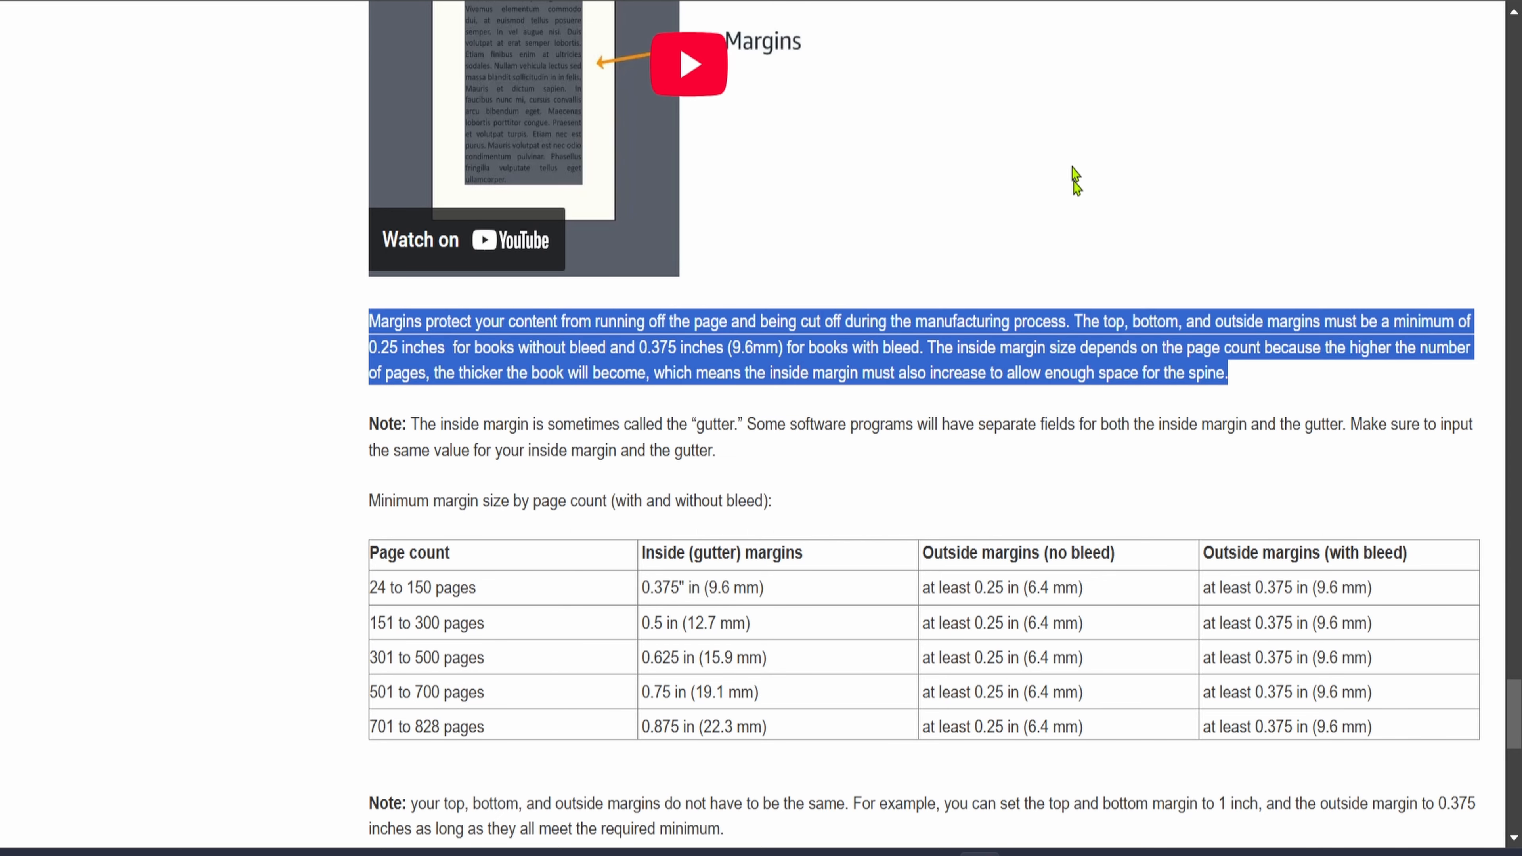
In the KDP cover calculator, set the binding to Paperback, the interior to Black & white and the paper to White paper
left_click(1075, 190)
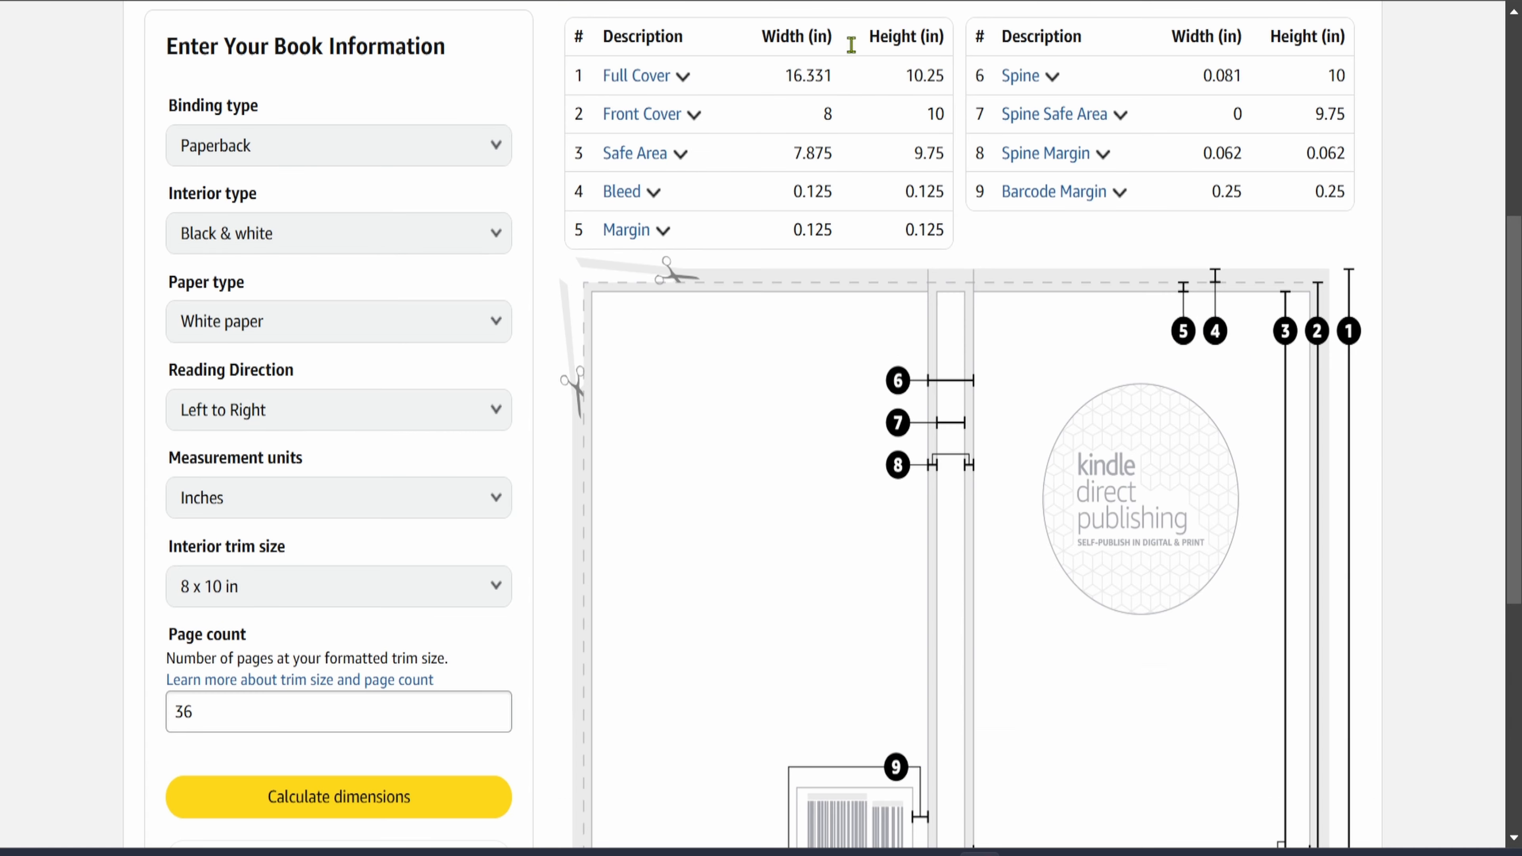
scroll(761, 420, "up", 7)
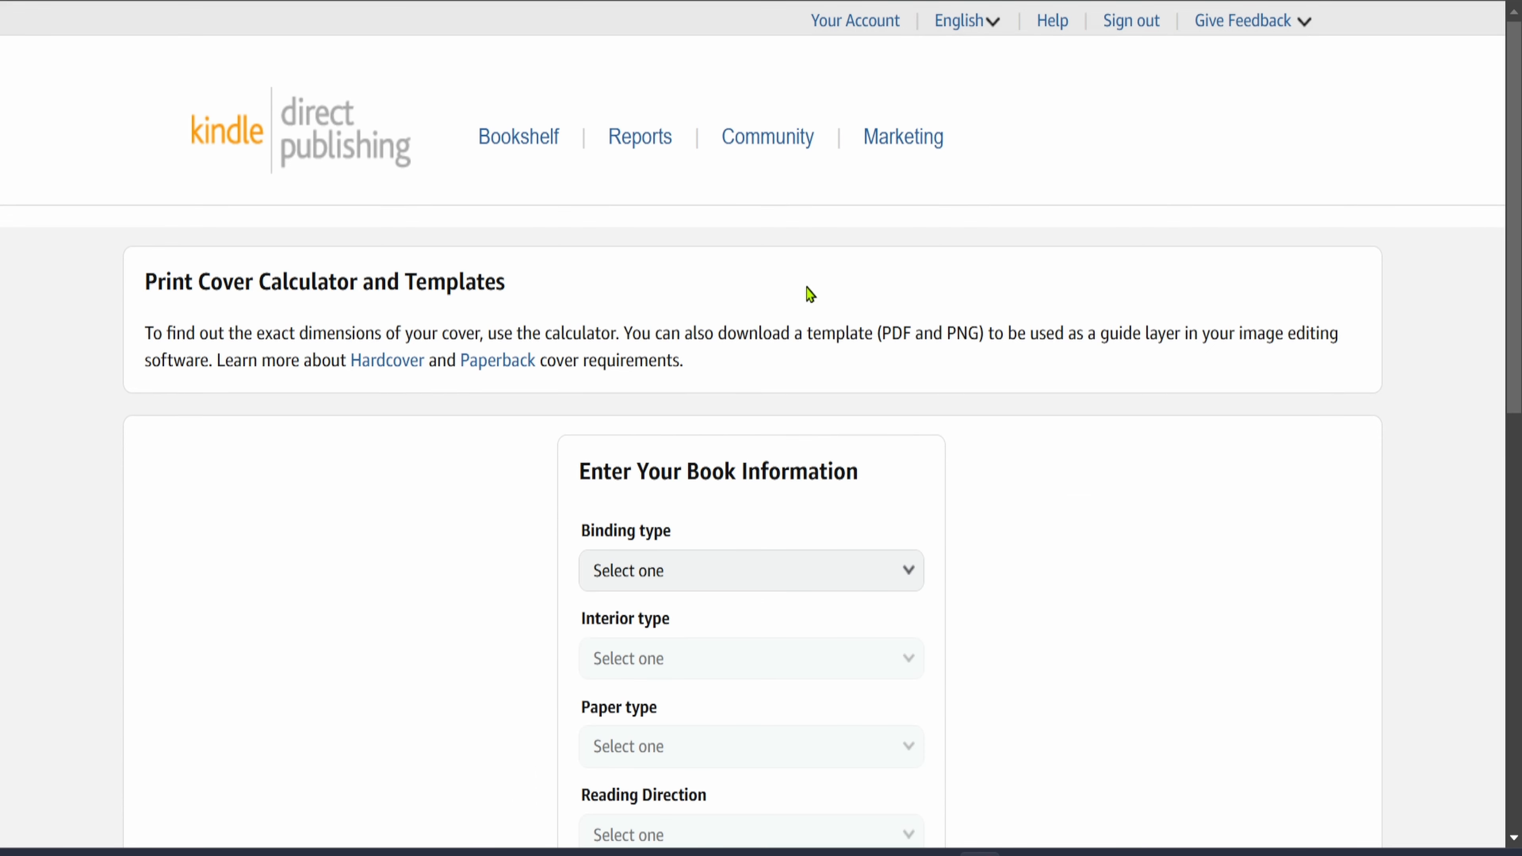
scroll(803, 282, "down", 5)
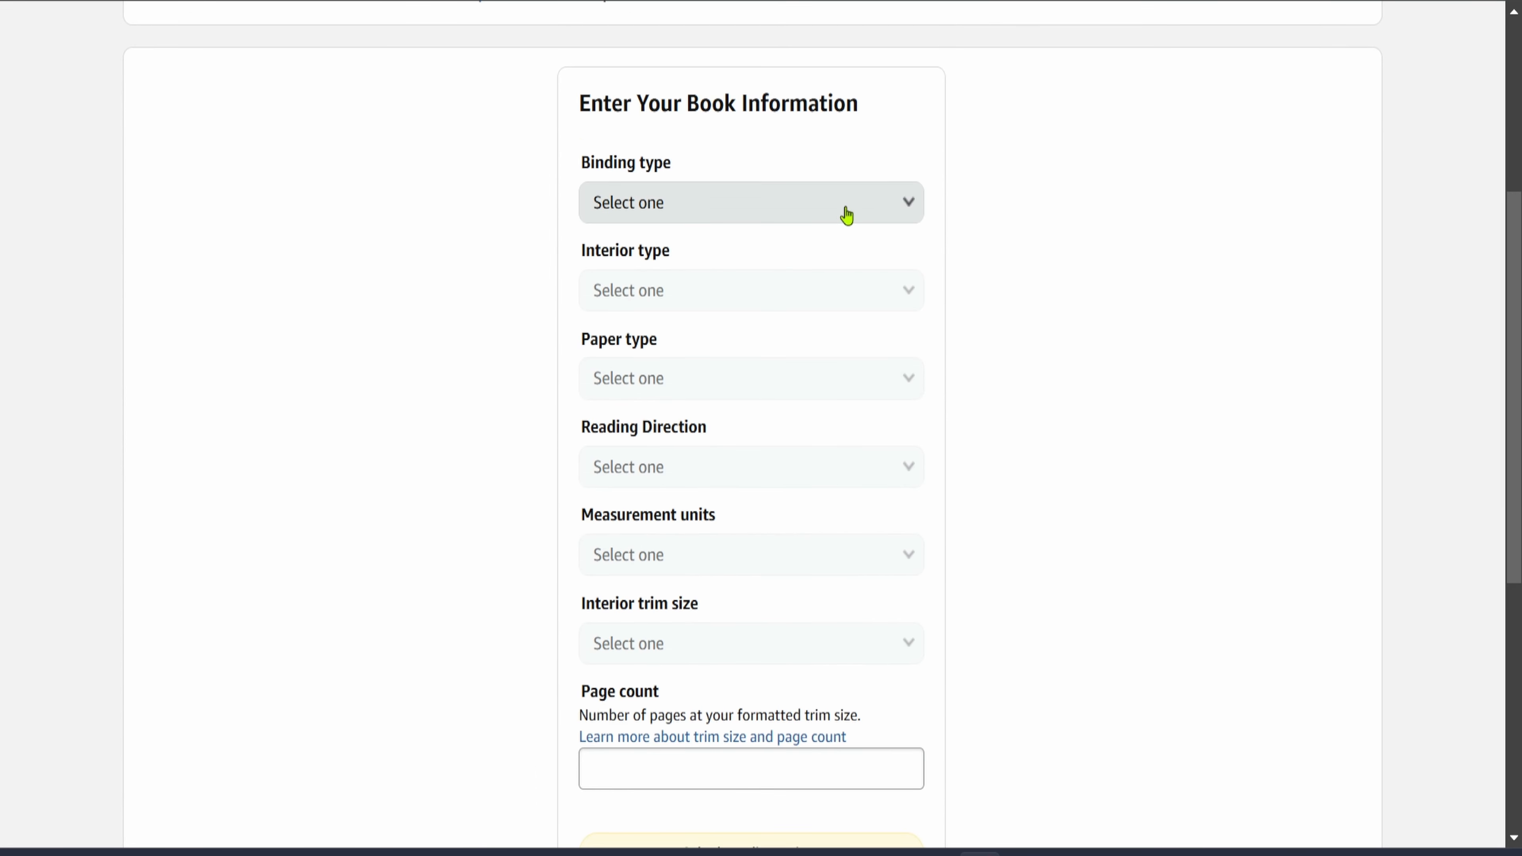
left_click(843, 214)
left_click(694, 236)
left_click(867, 293)
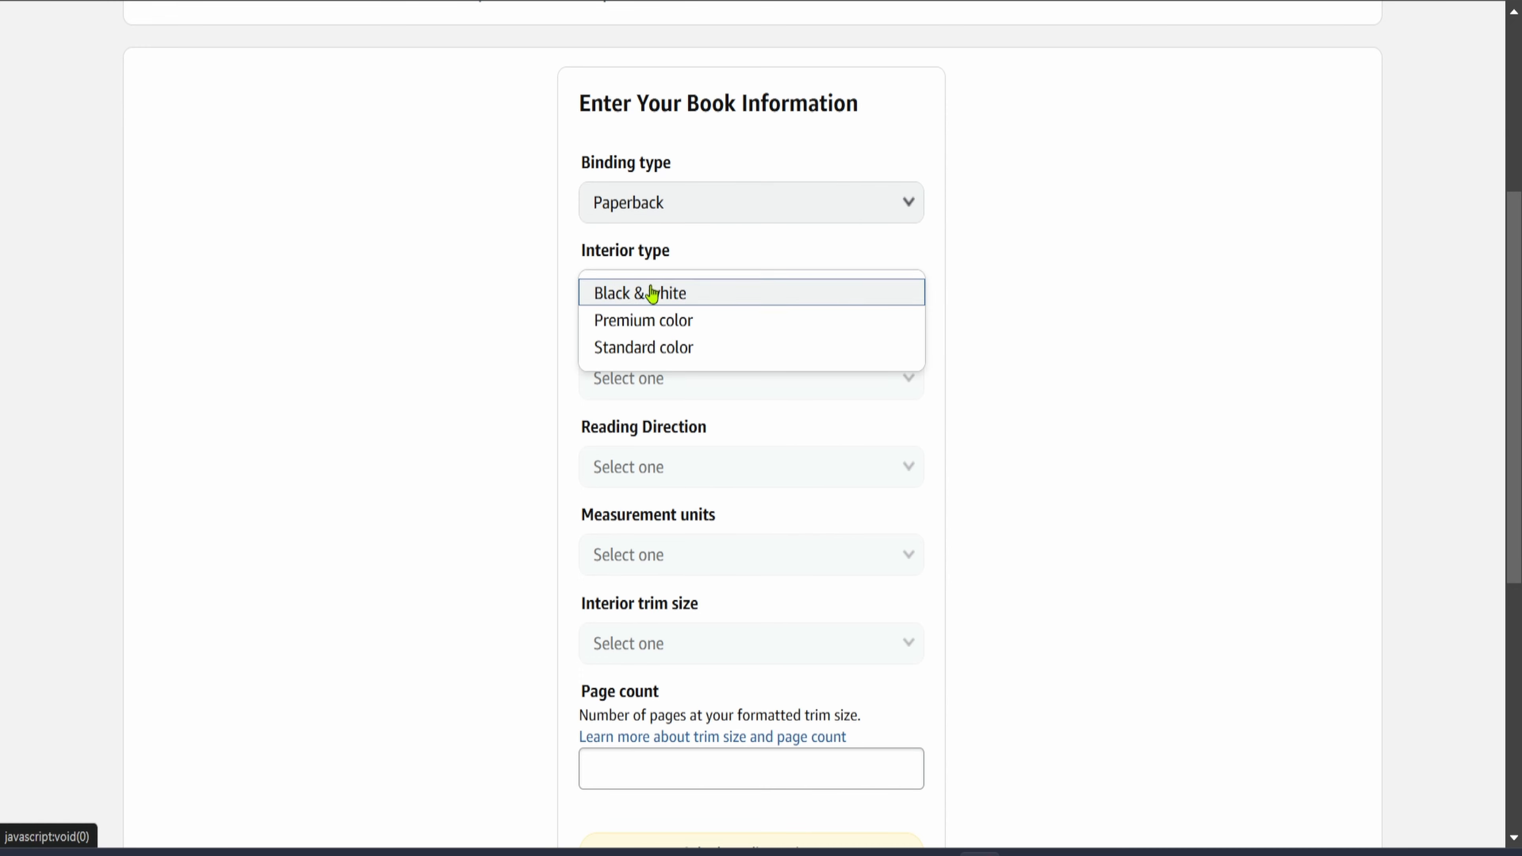
left_click(653, 294)
left_click(840, 387)
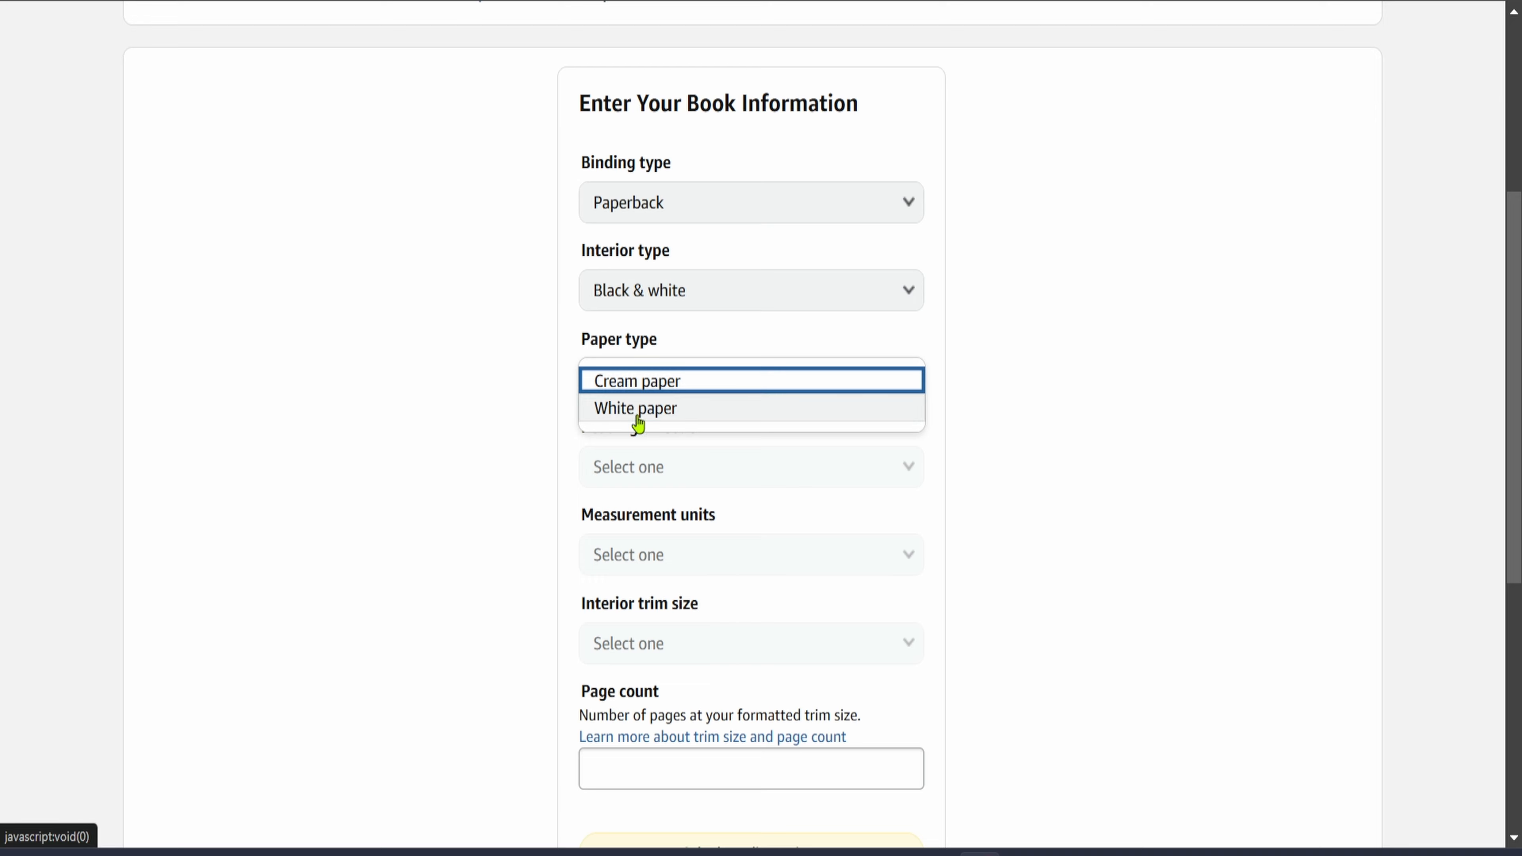
left_click(635, 410)
Set the reading direction to Left to Right, the measurement units to Inches and the interior trim size to 8 x 10 in
scroll(1046, 414, "down", 2)
left_click(762, 359)
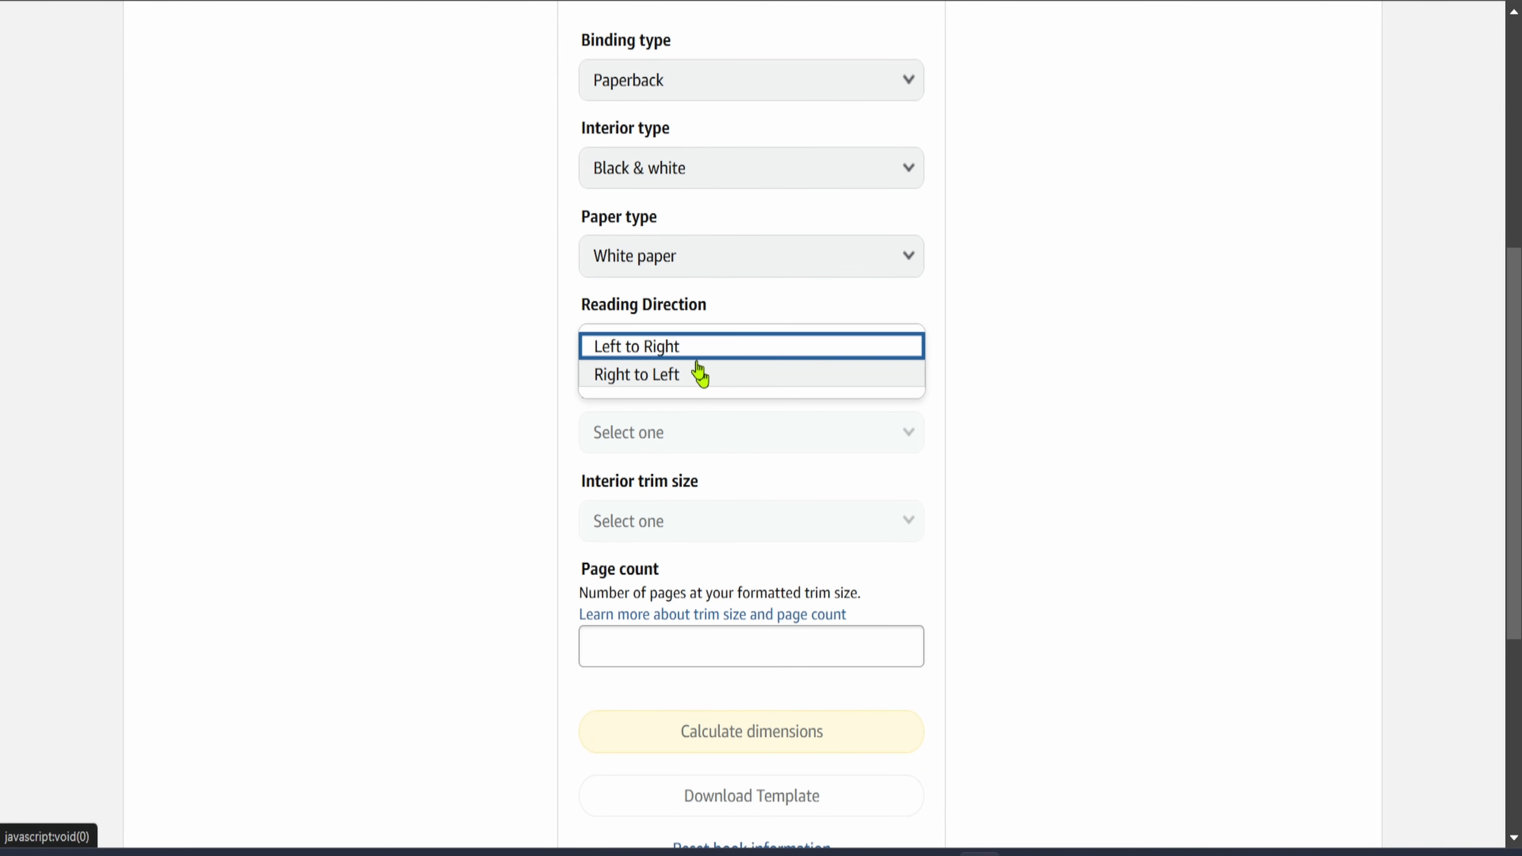
left_click(697, 355)
left_click(774, 449)
left_click(750, 444)
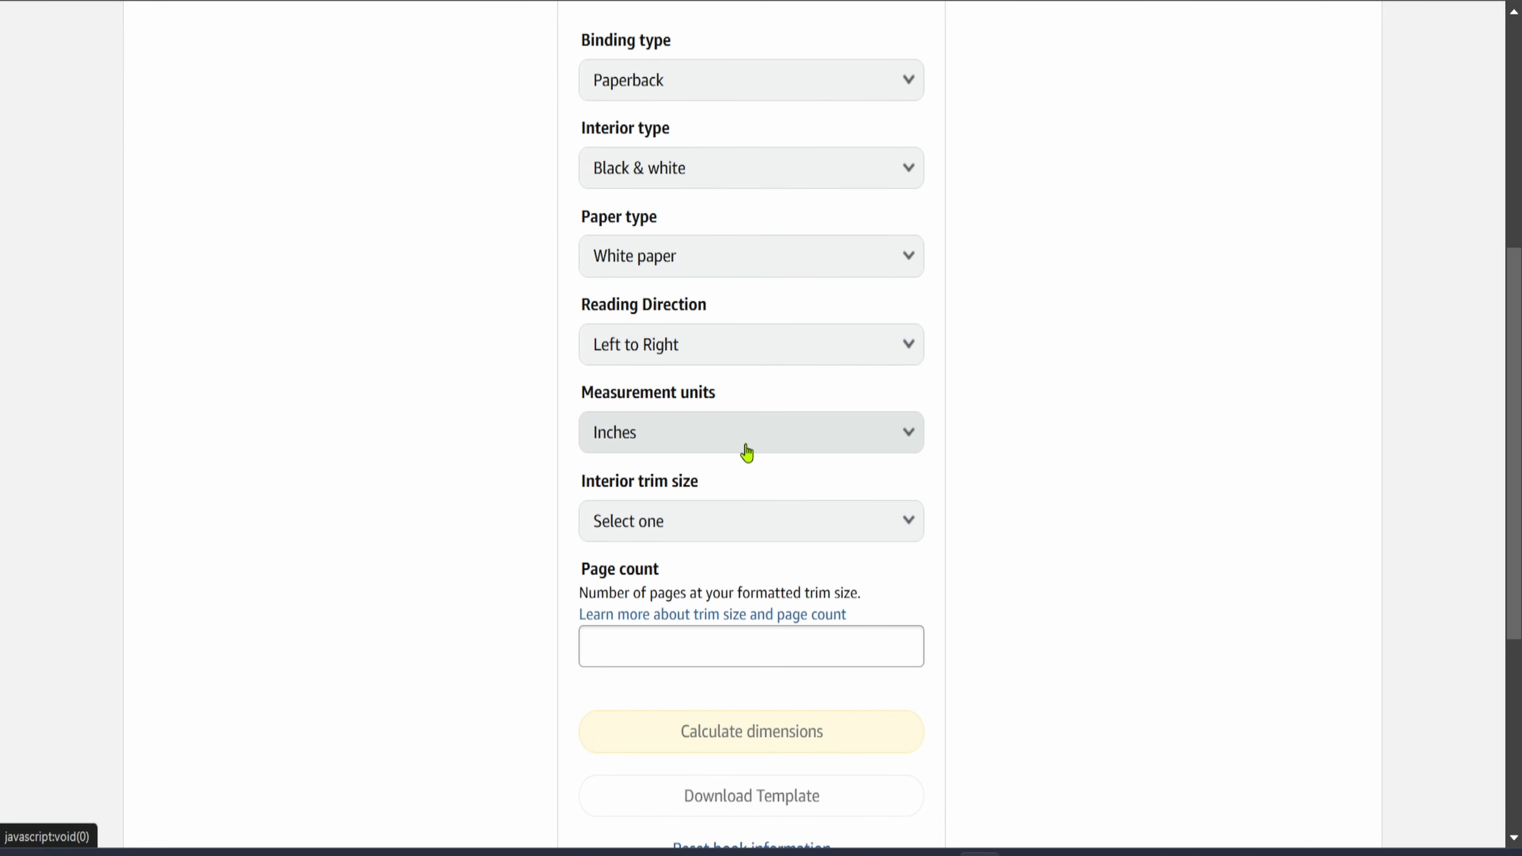
left_click(899, 521)
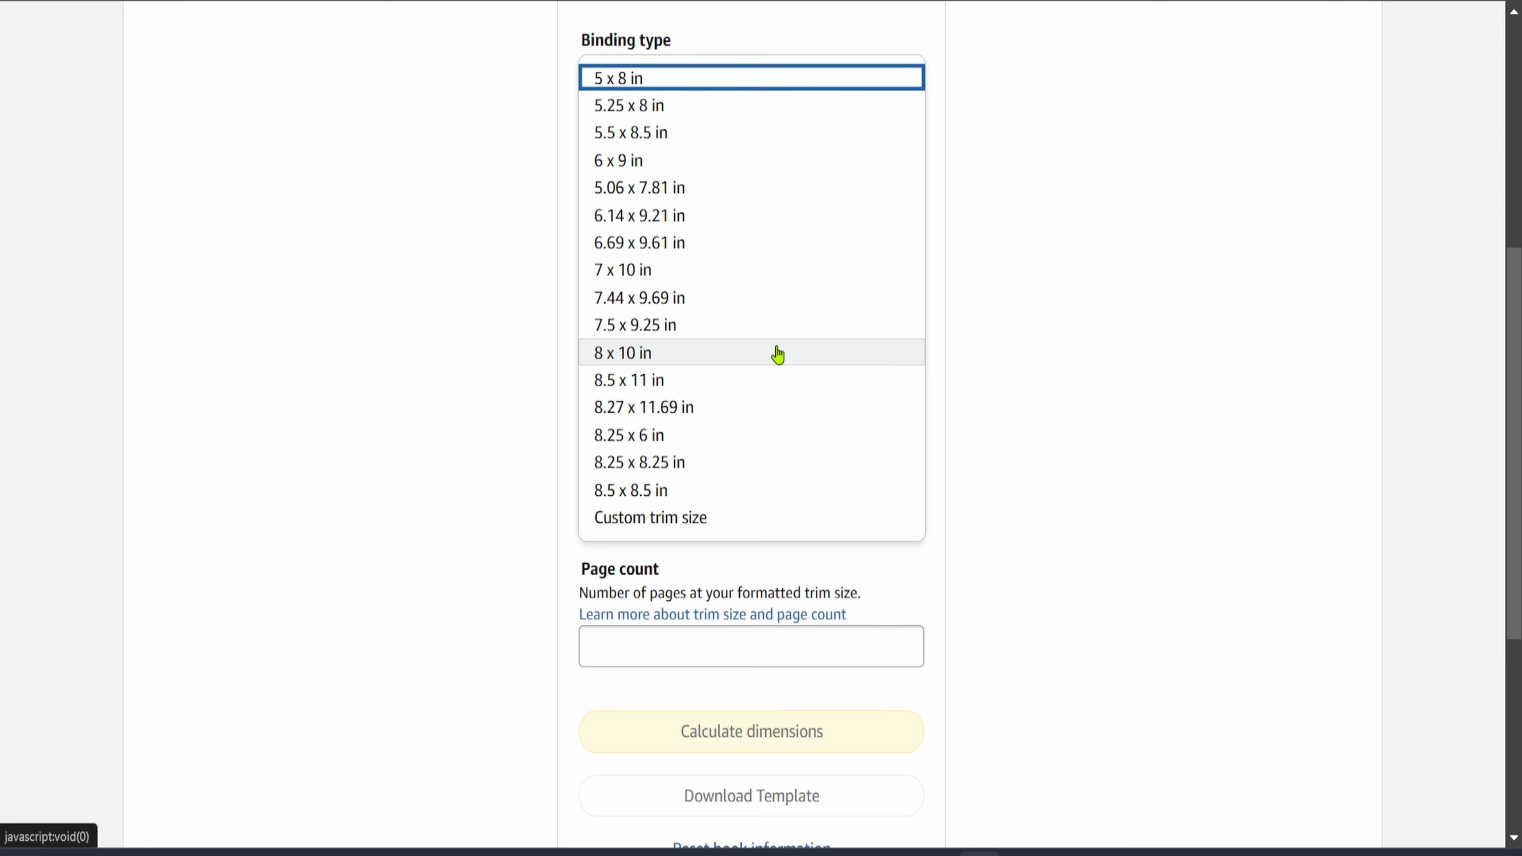
left_click(777, 355)
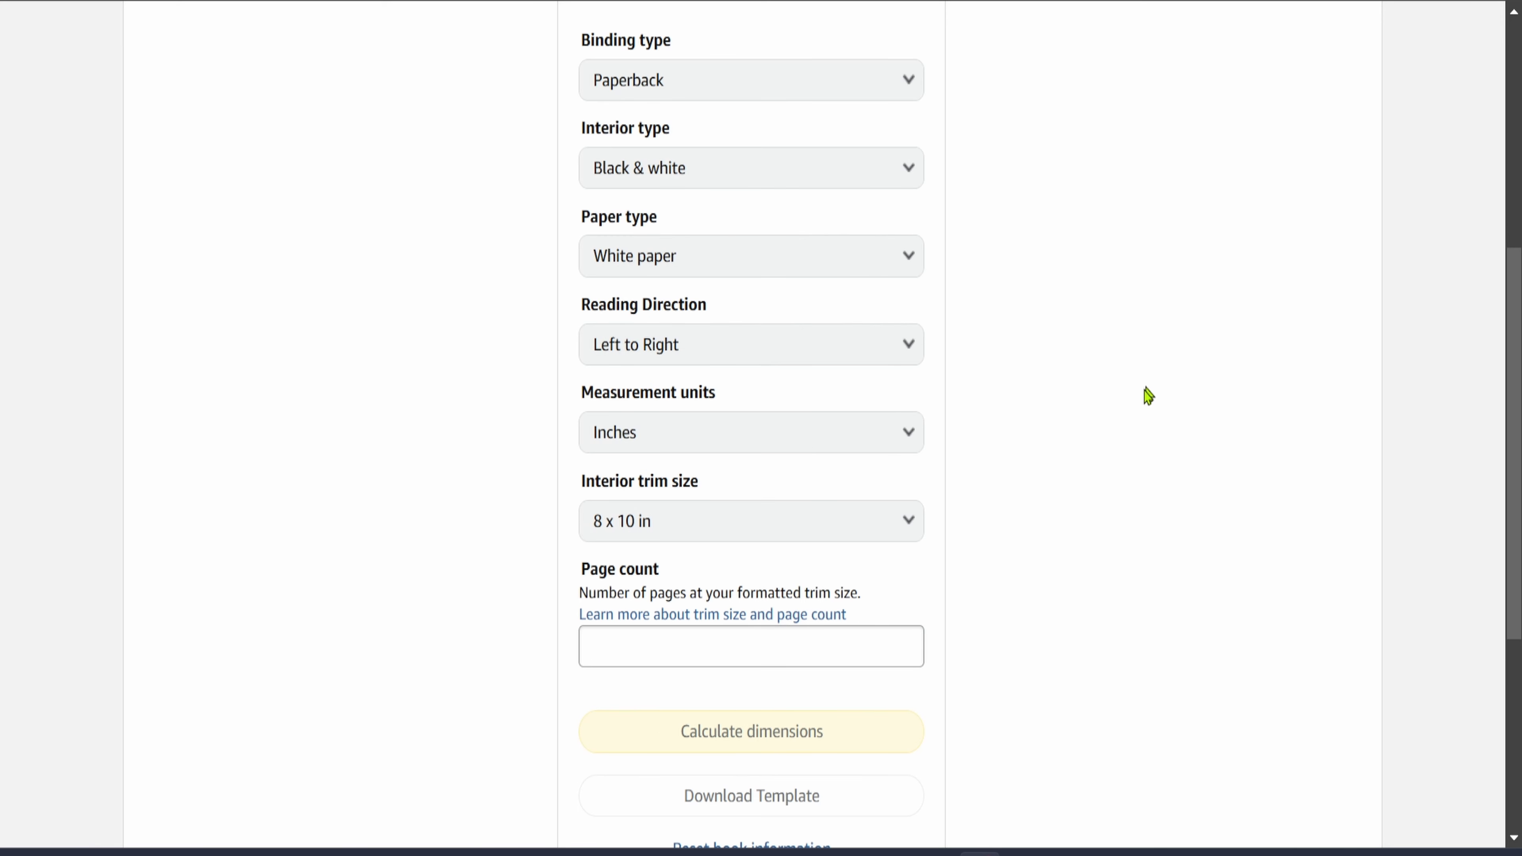
Calculate the cover dimensions for a page count of 36 and download the cover template
left_click(665, 651)
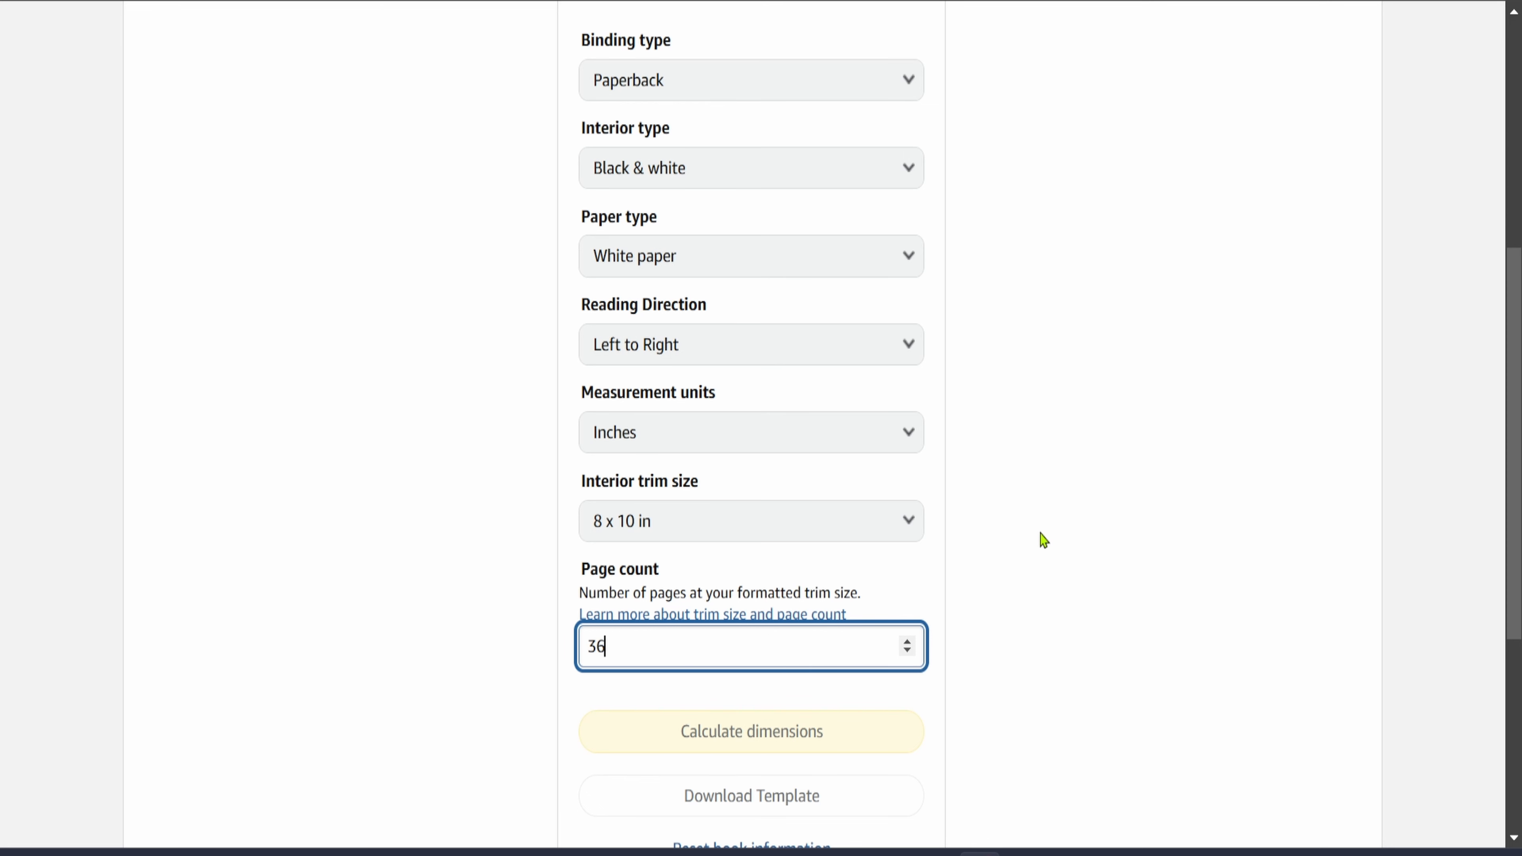
scroll(1043, 540, "down", 2)
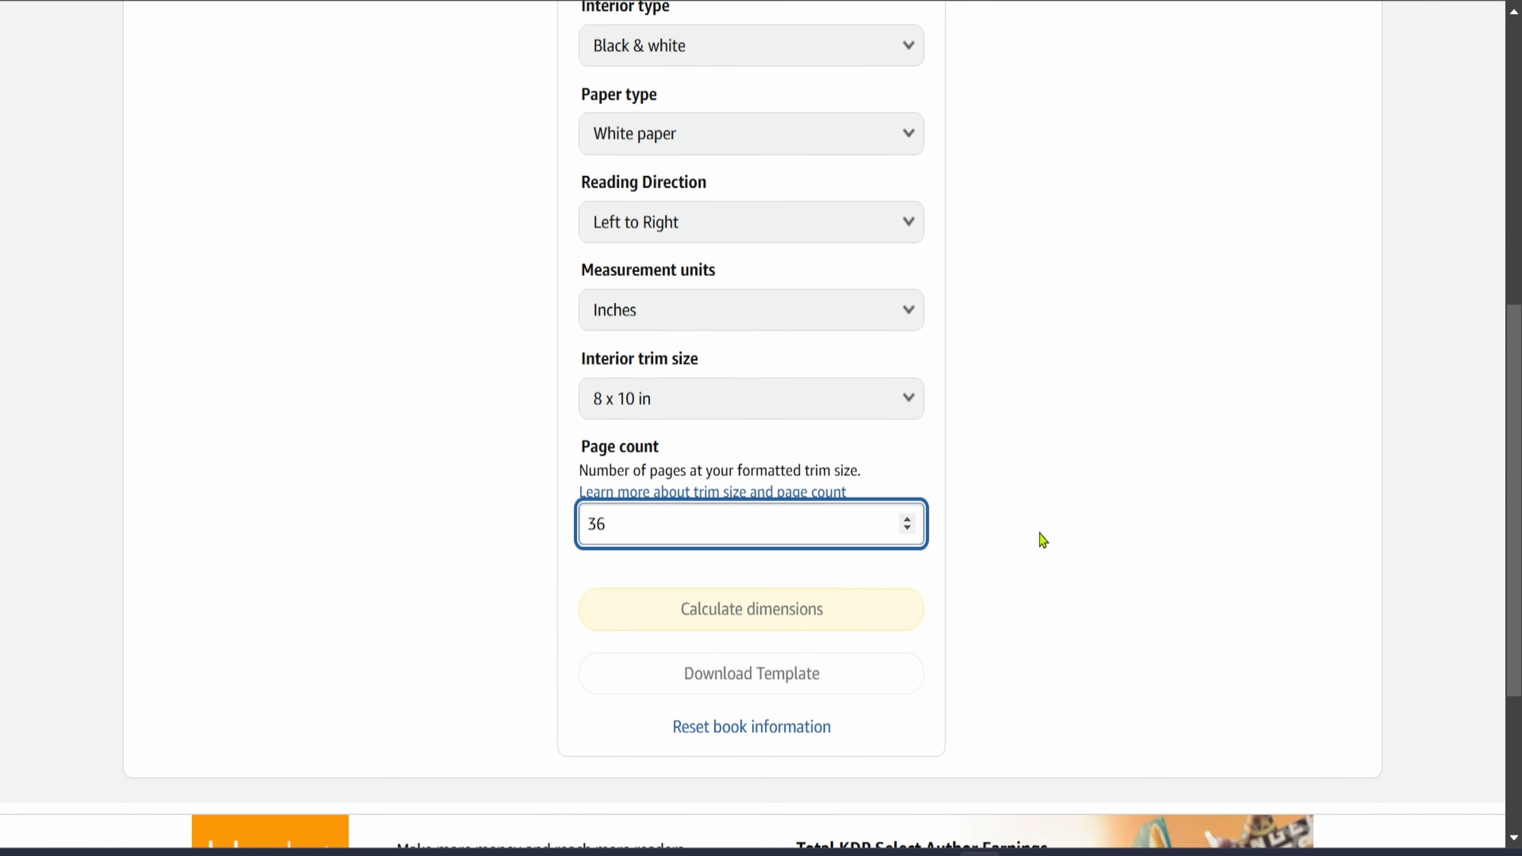
key("Tab")
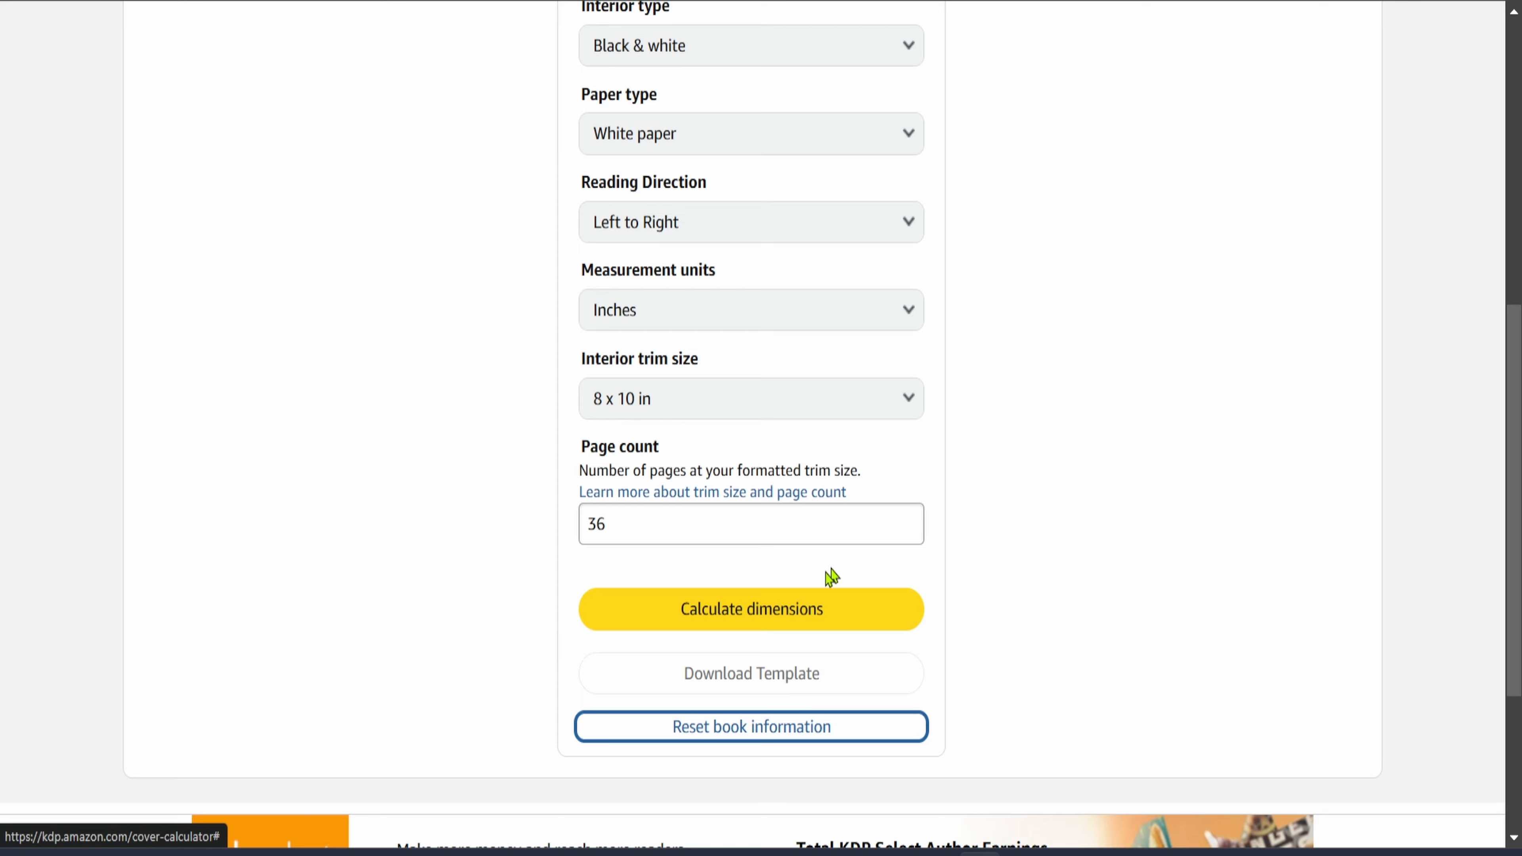
left_click(762, 624)
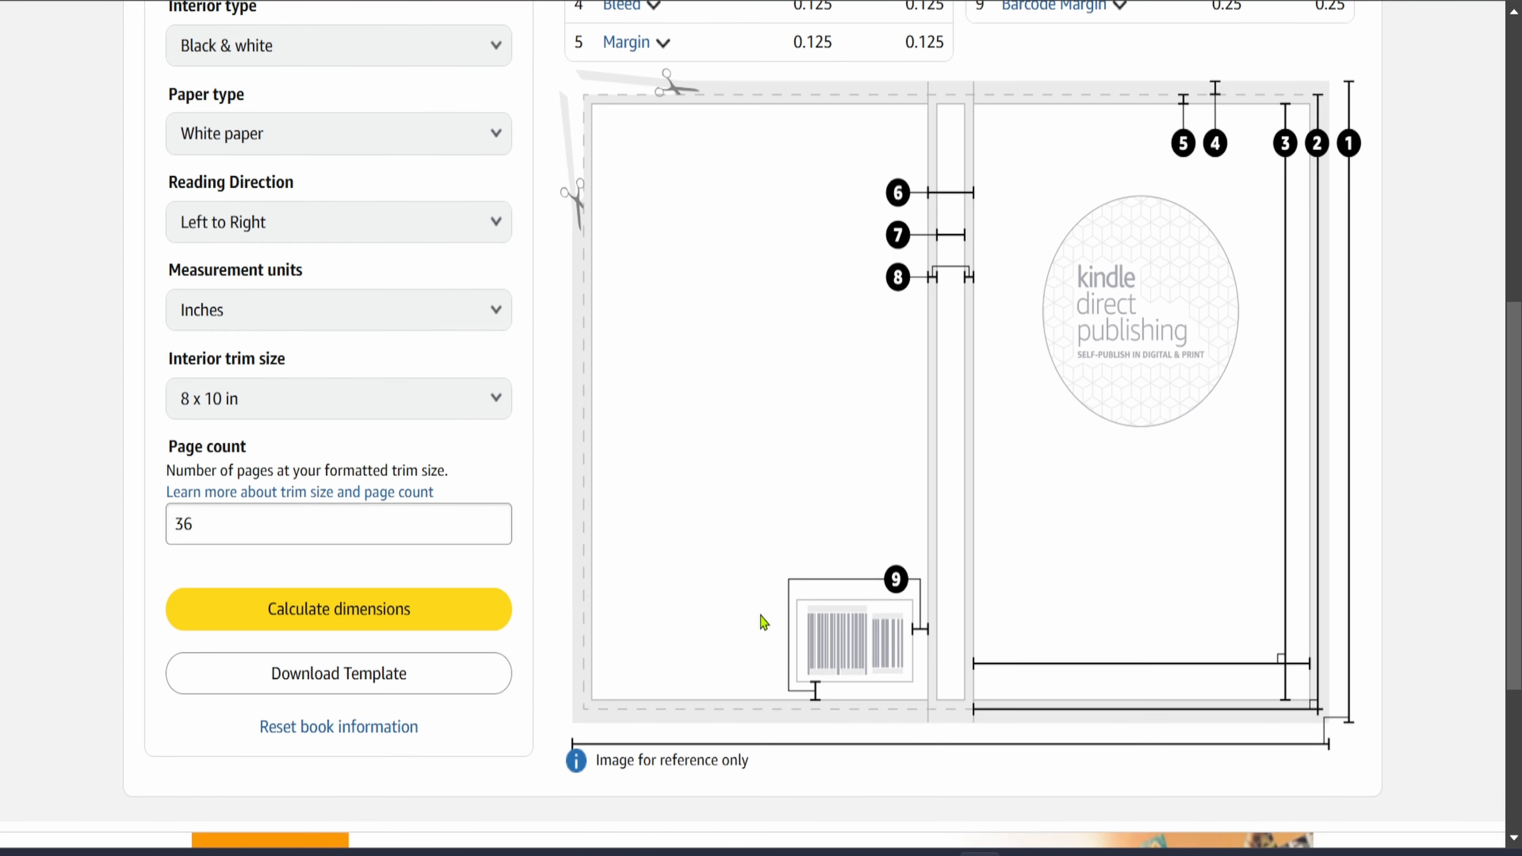
scroll(460, 590, "down", 4)
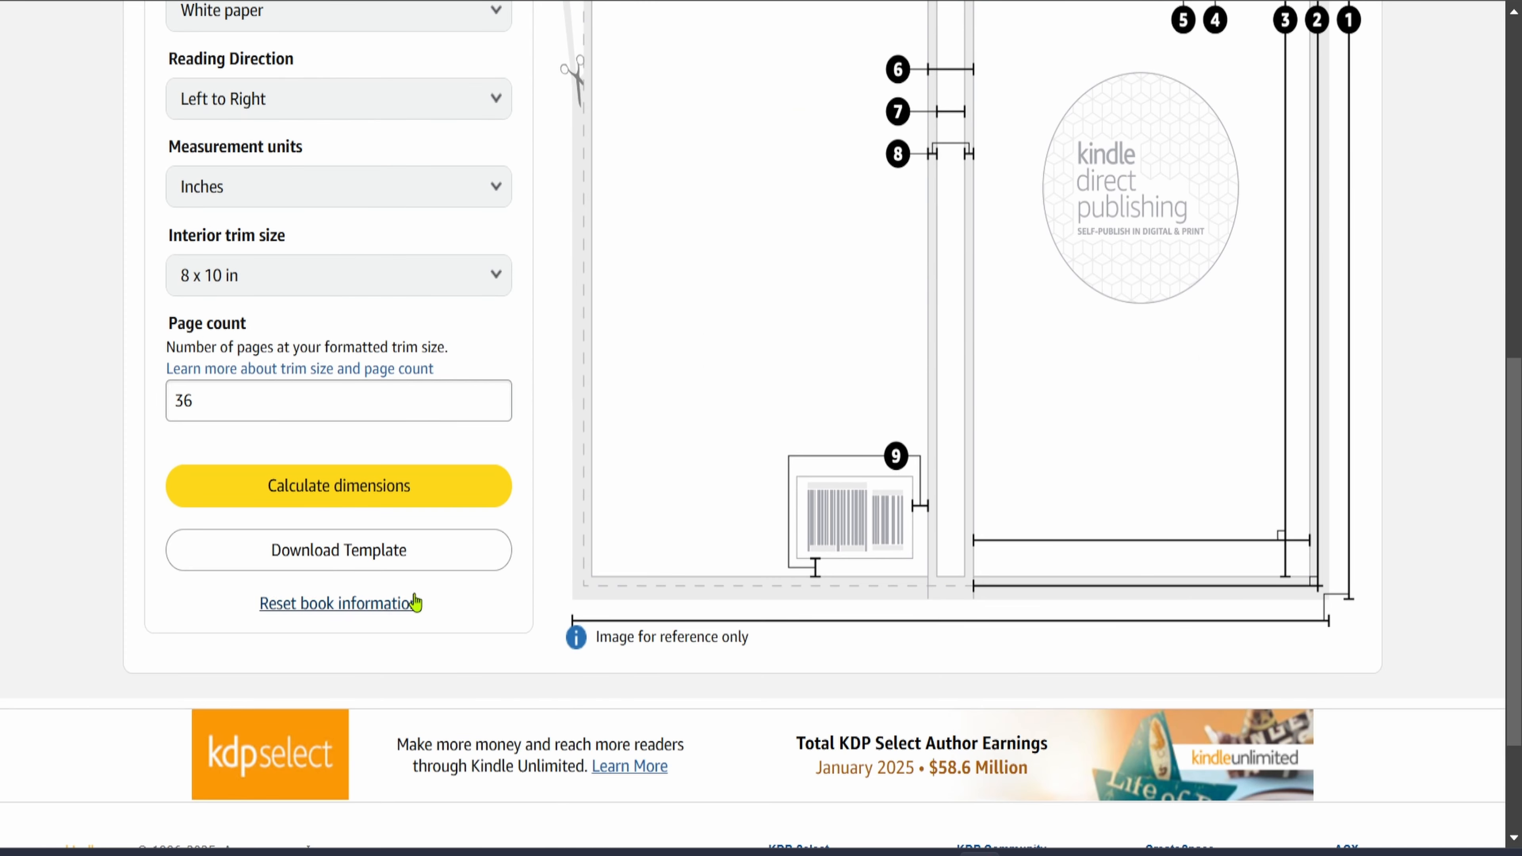
left_click(322, 556)
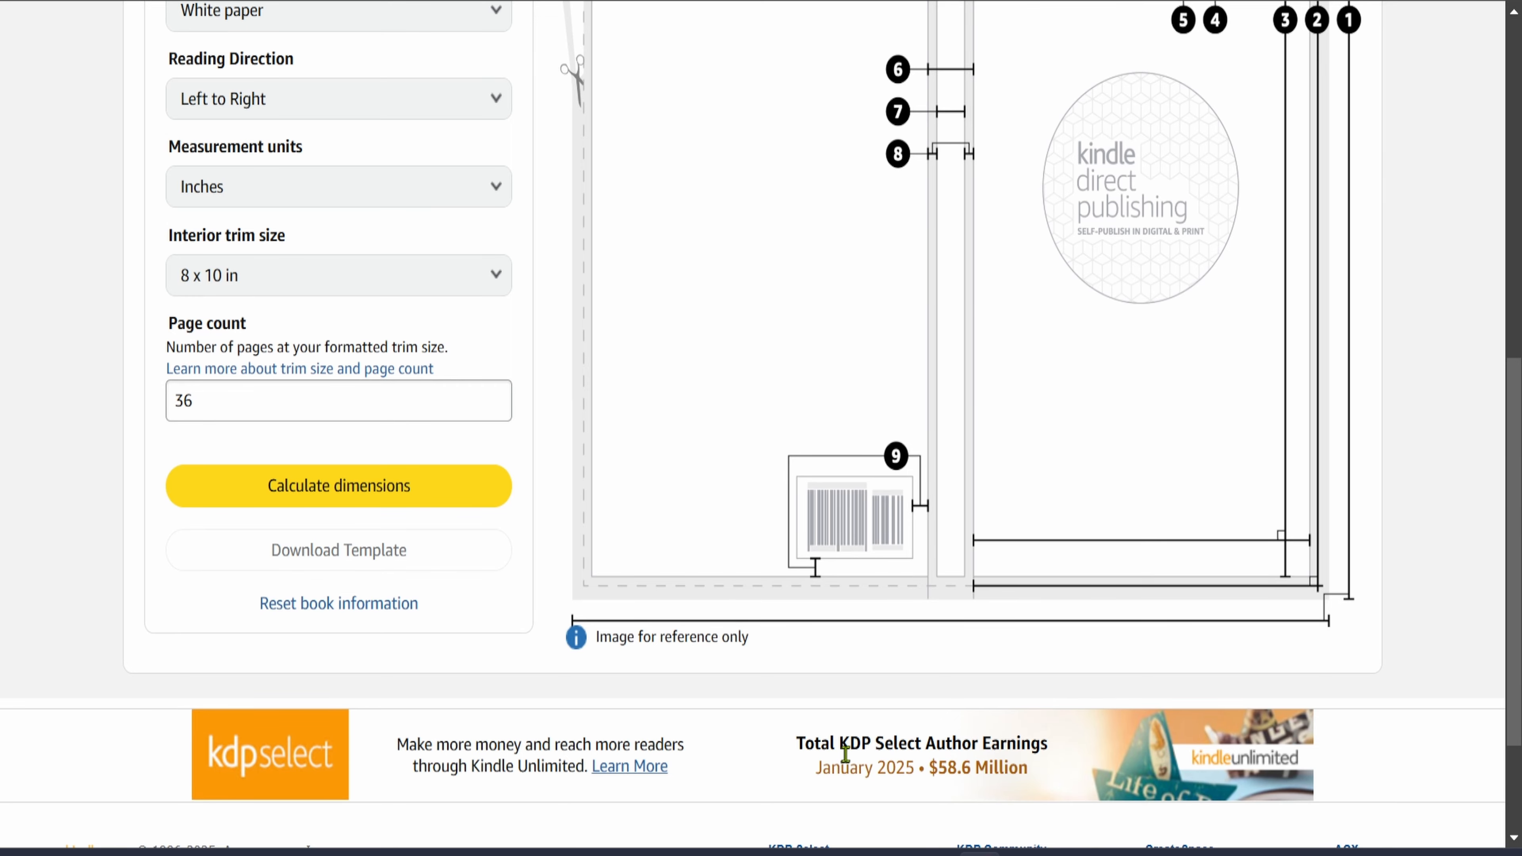
Copy the calculated full cover width, 16.331 in, into the width of a new custom-size design in Canva
scroll(832, 611, "up", 13)
scroll(832, 612, "down", 4)
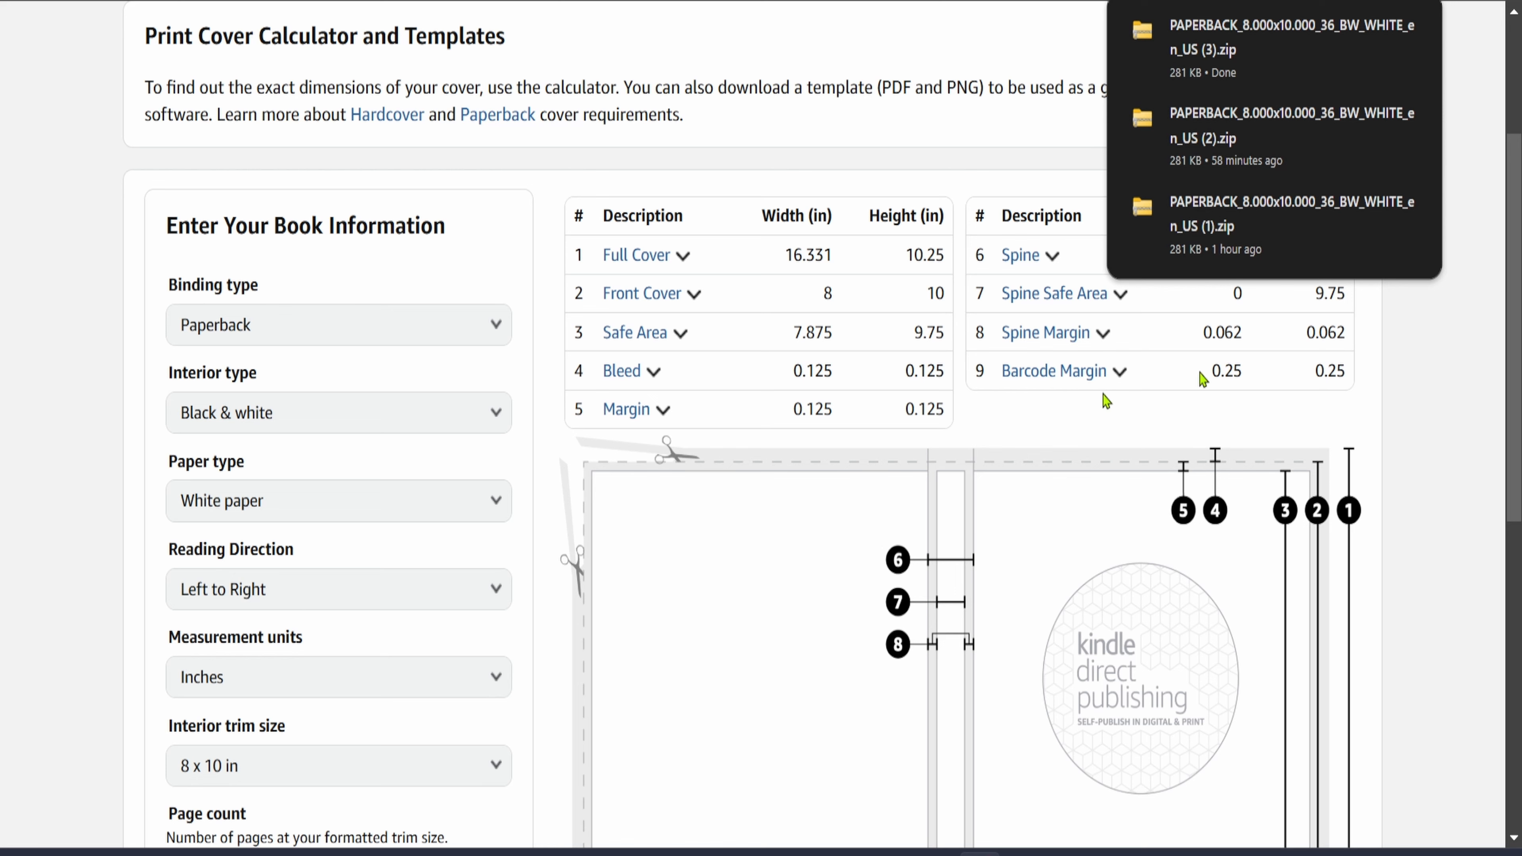
double_click(792, 254)
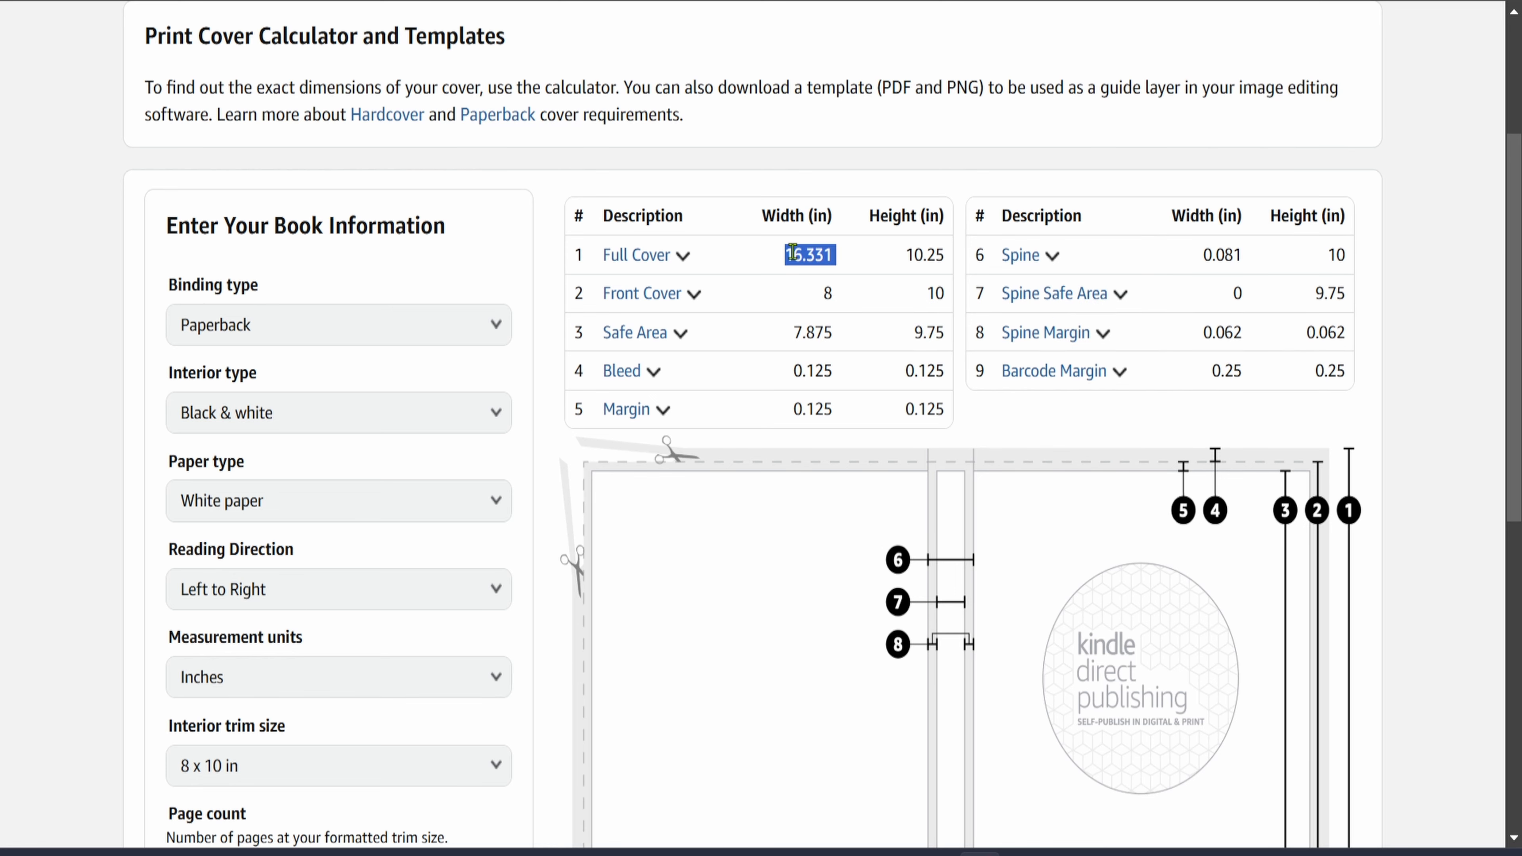
double_click(925, 256)
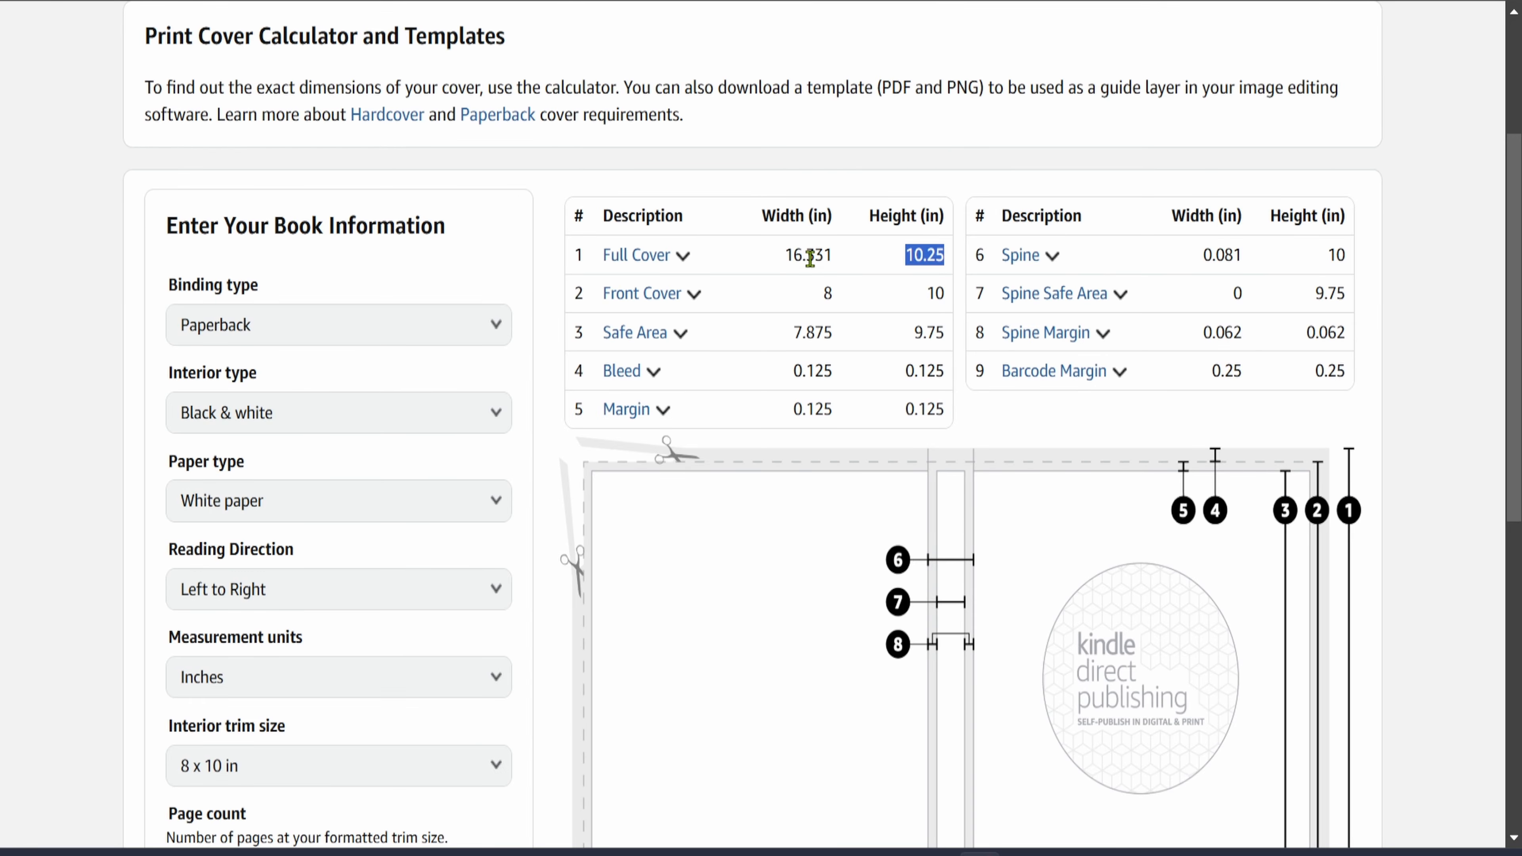
double_click(809, 256)
key("ctrl+c")
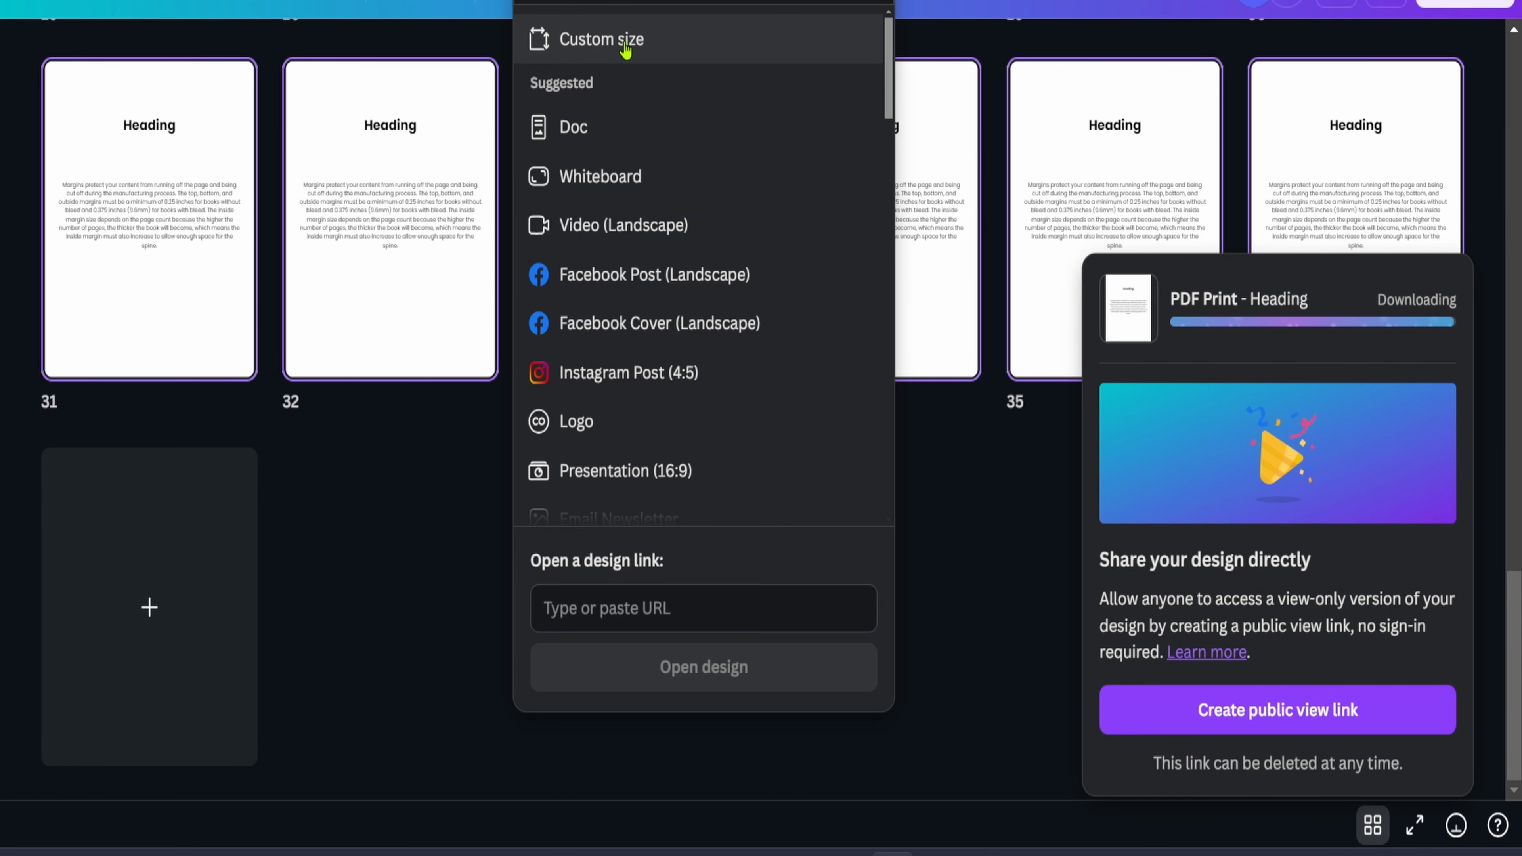
left_click(625, 43)
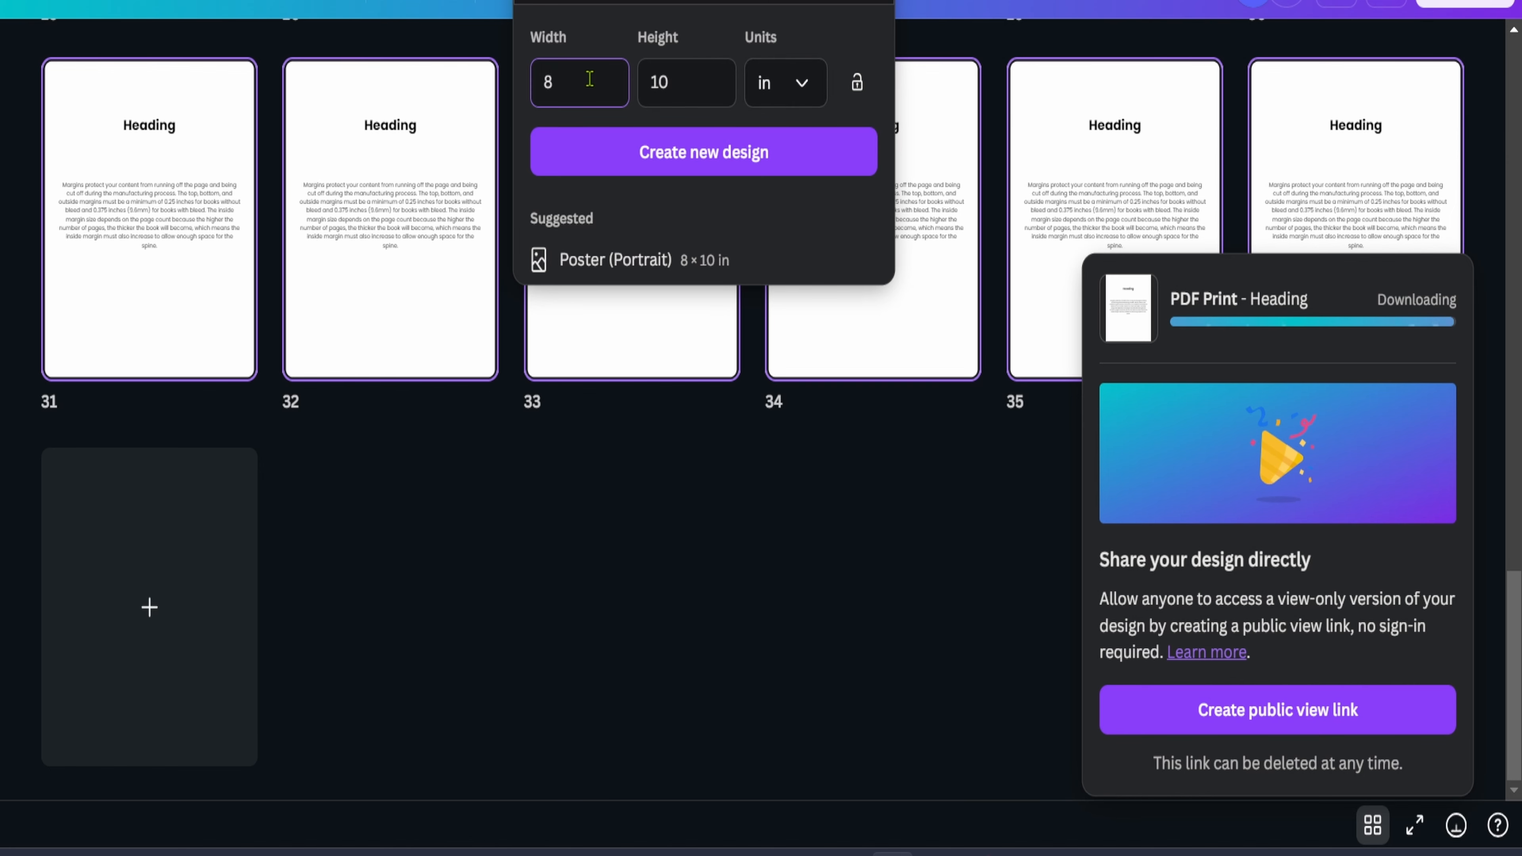
key("ctrl+v")
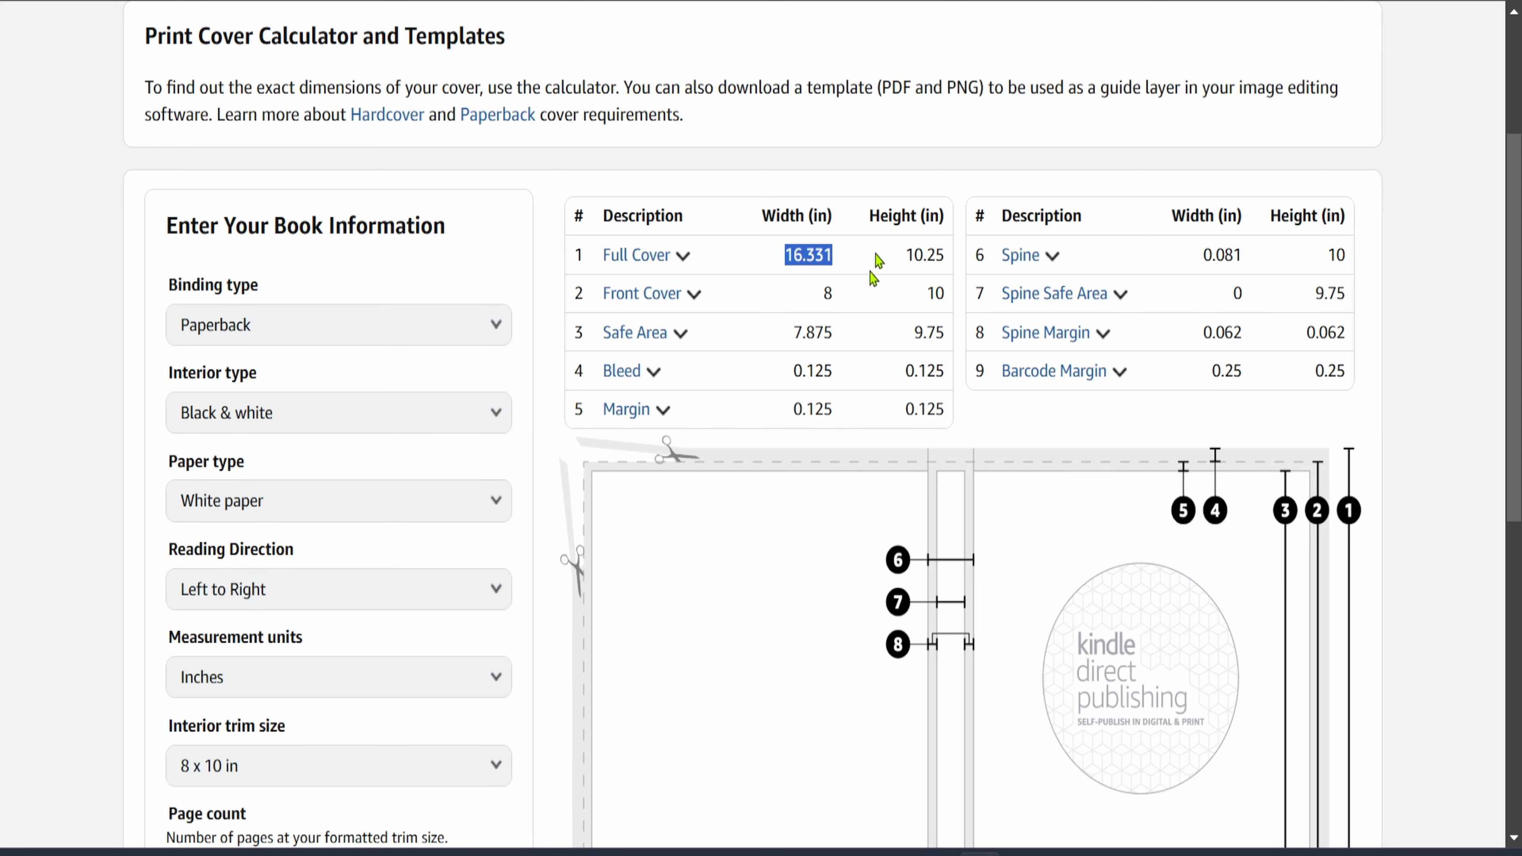
Copy the full cover height, 10.25 in, into the custom size's height and create the new design
left_click(912, 247)
left_click_drag(905, 254, 949, 254)
key("ctrl+c")
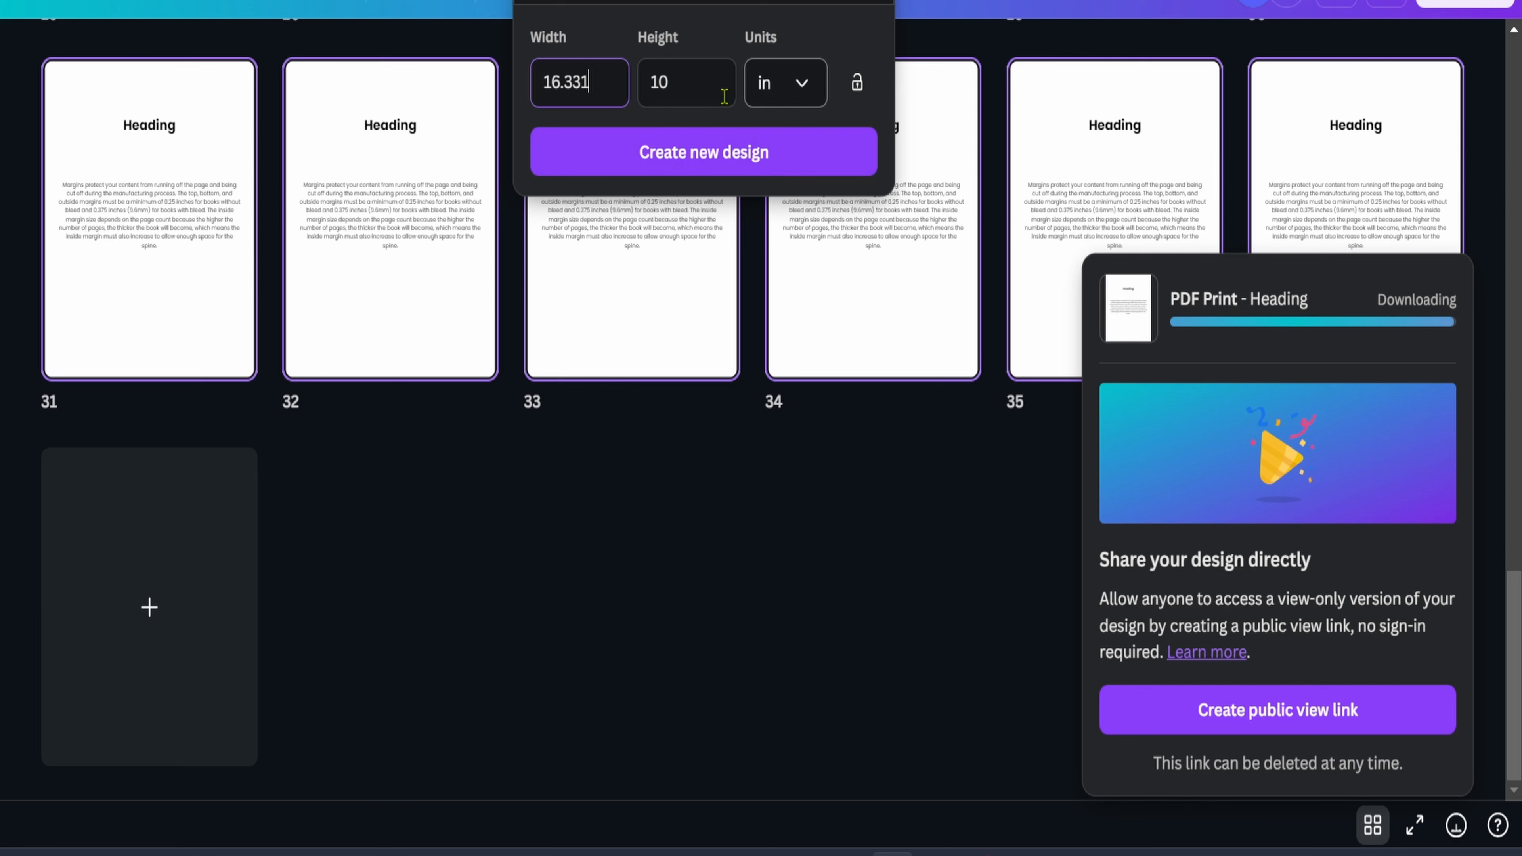
double_click(656, 82)
key("ctrl+v")
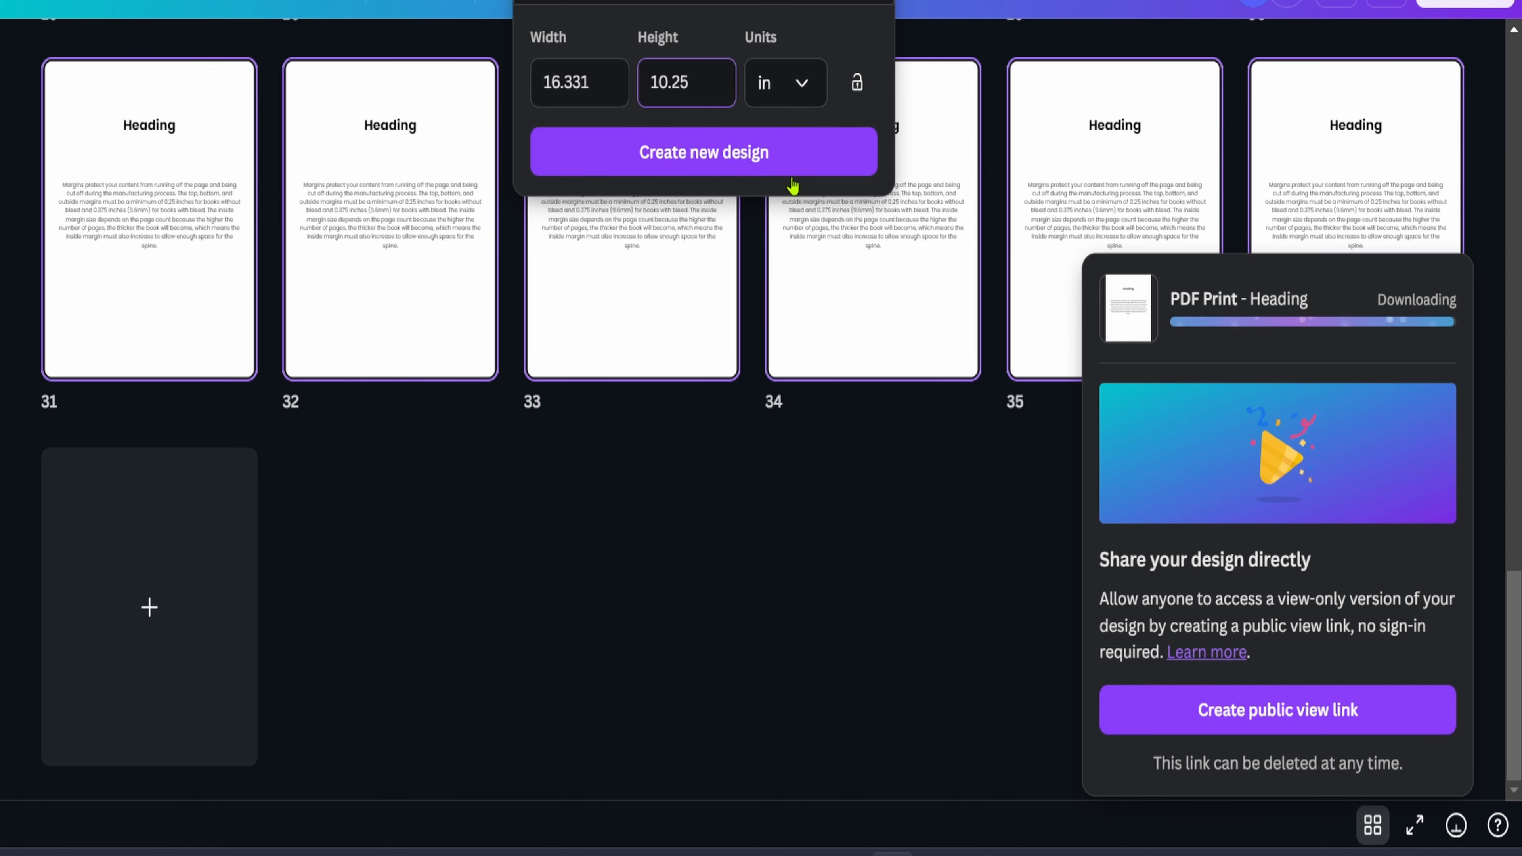
left_click(787, 156)
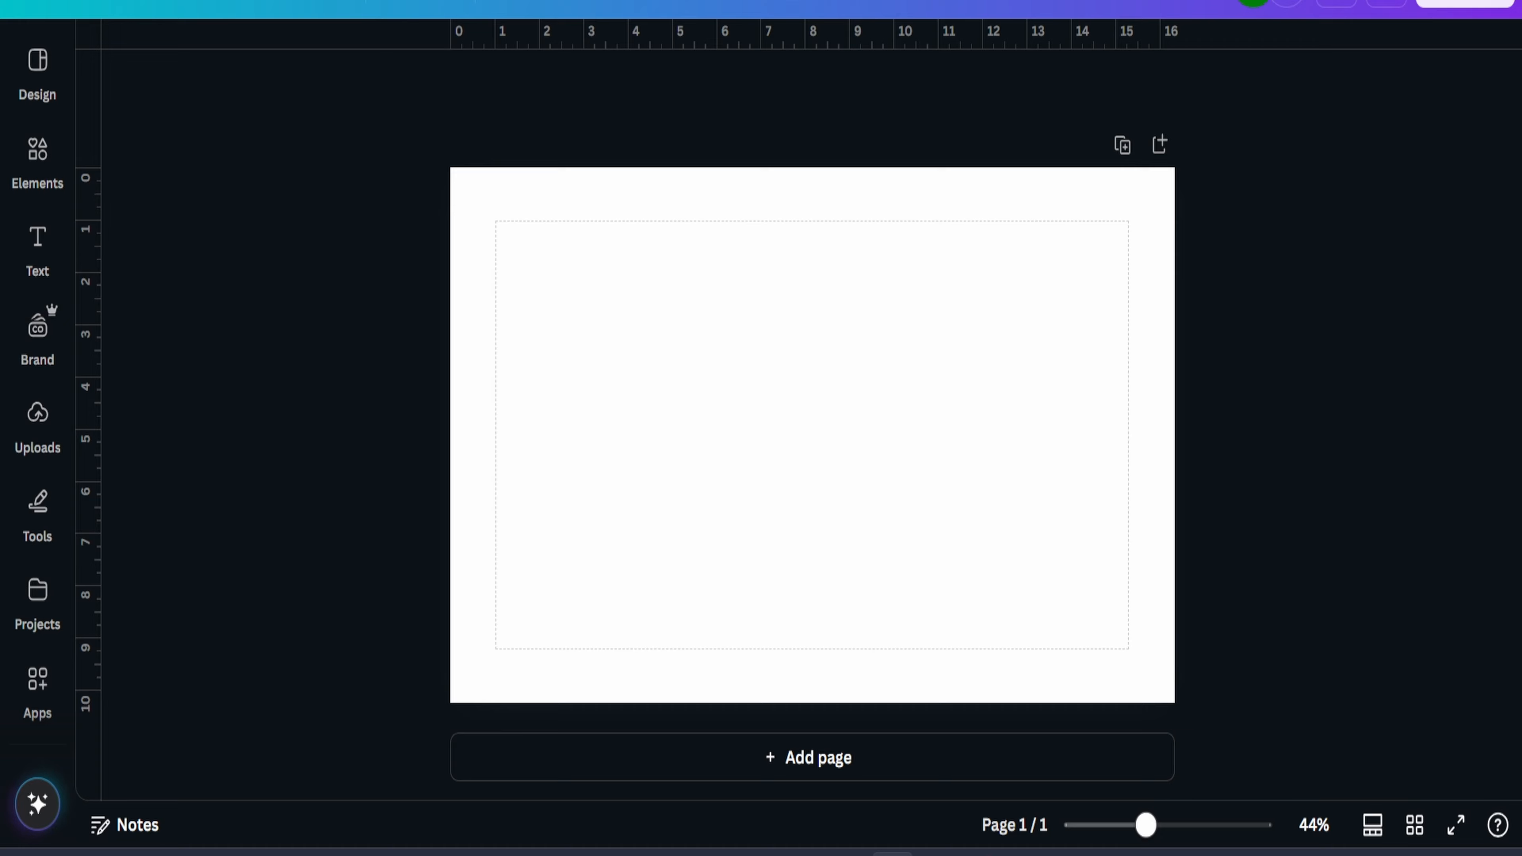
Add the PAPERBACK_8.000x10.000_36_BW_WHITE_en_US template image from the extracted download folder to the blank cover page
left_click_drag(1521, 60, 945, 73)
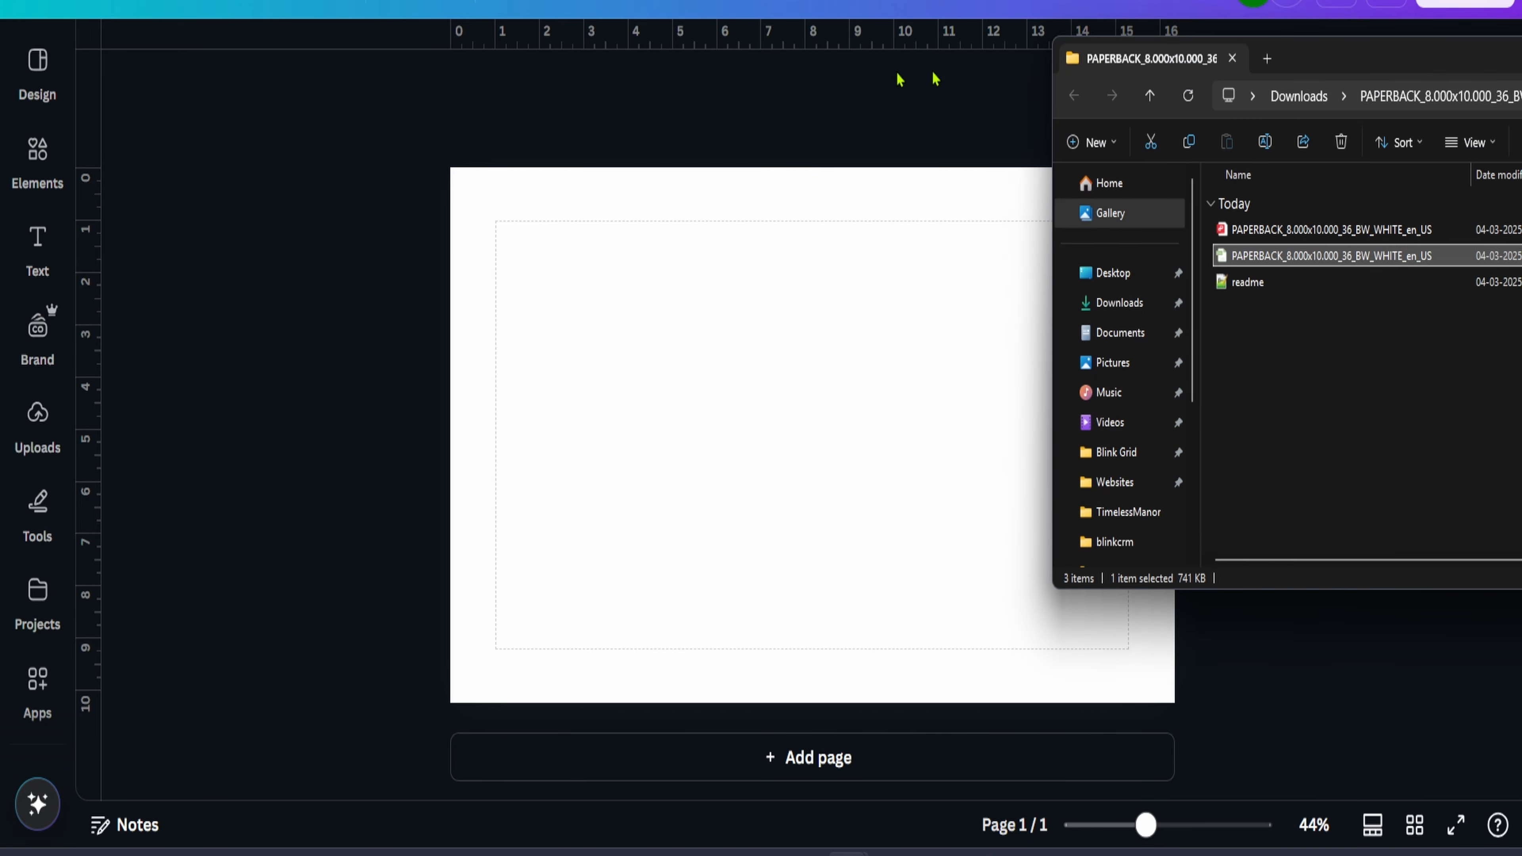
left_click_drag(1358, 57, 1521, 75)
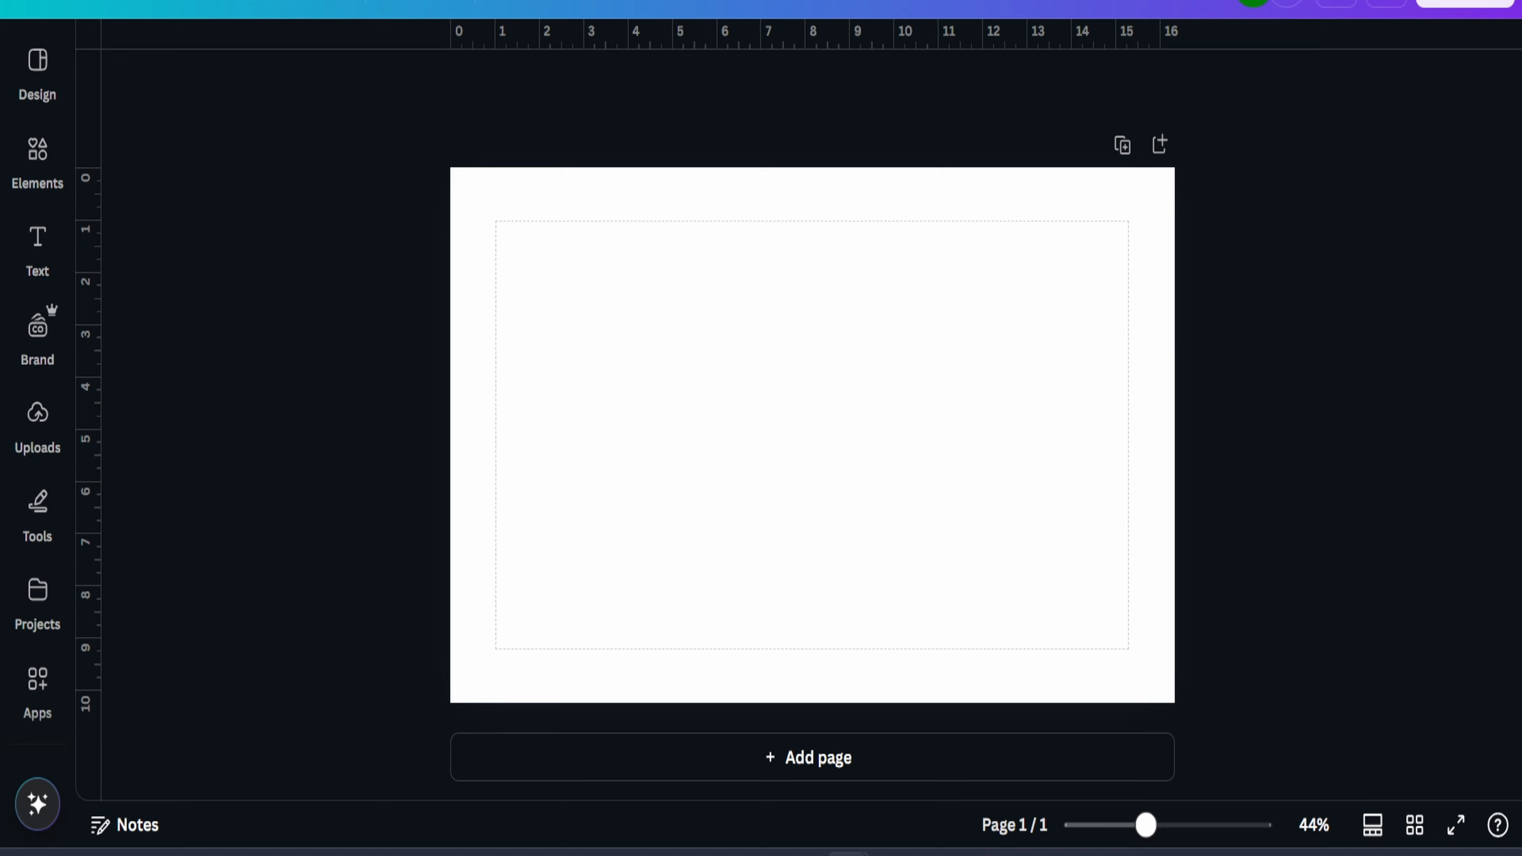
left_click_drag(1521, 198, 683, 413)
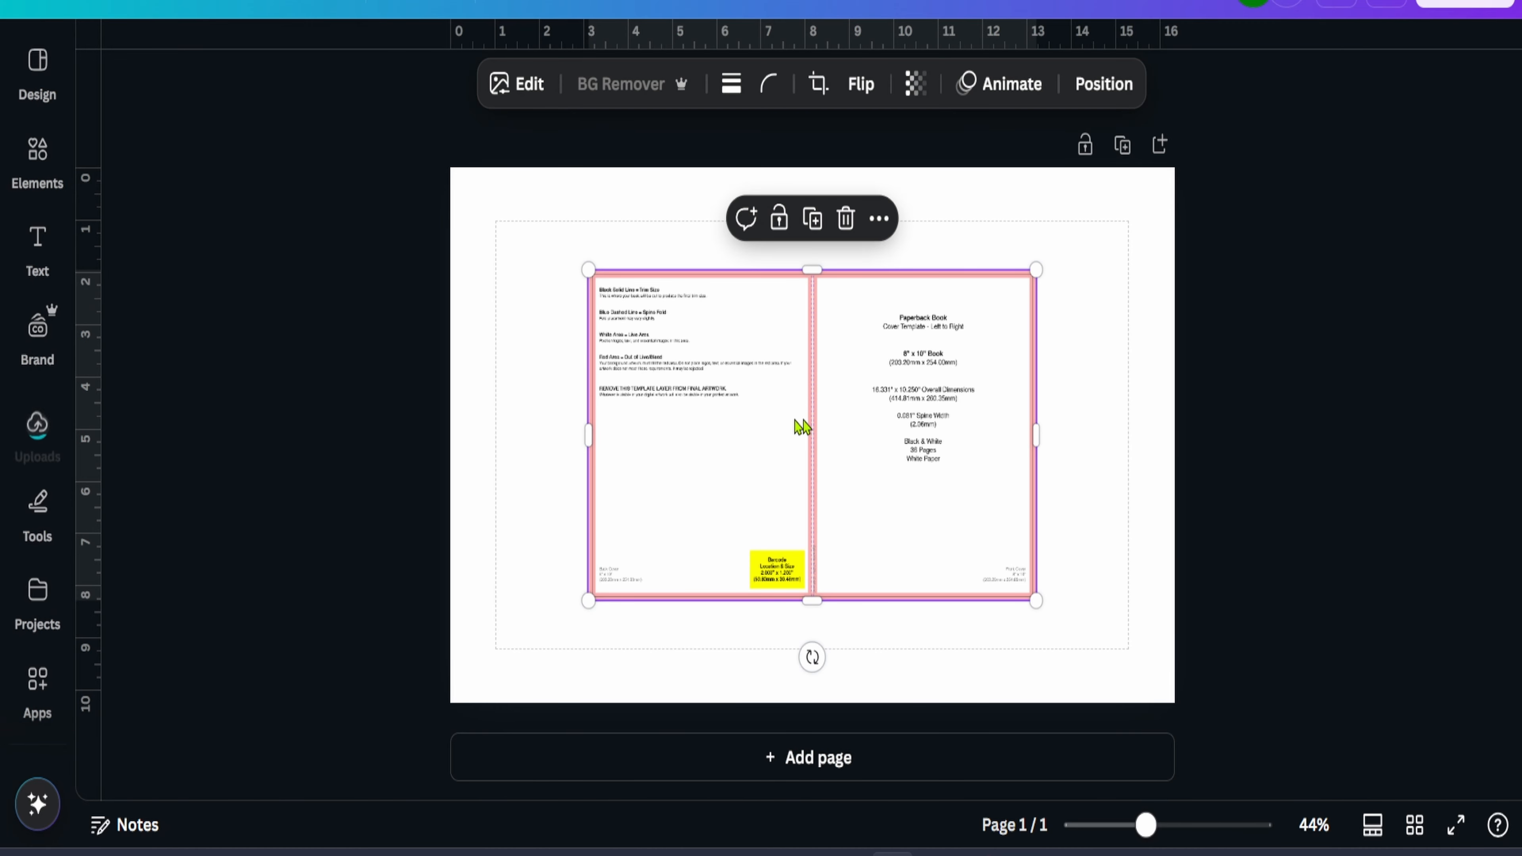
Align the cover template with the page's top-left corner and enlarge it to fill the page, about 16.3 × 10.2 in
left_click_drag(878, 465, 742, 363)
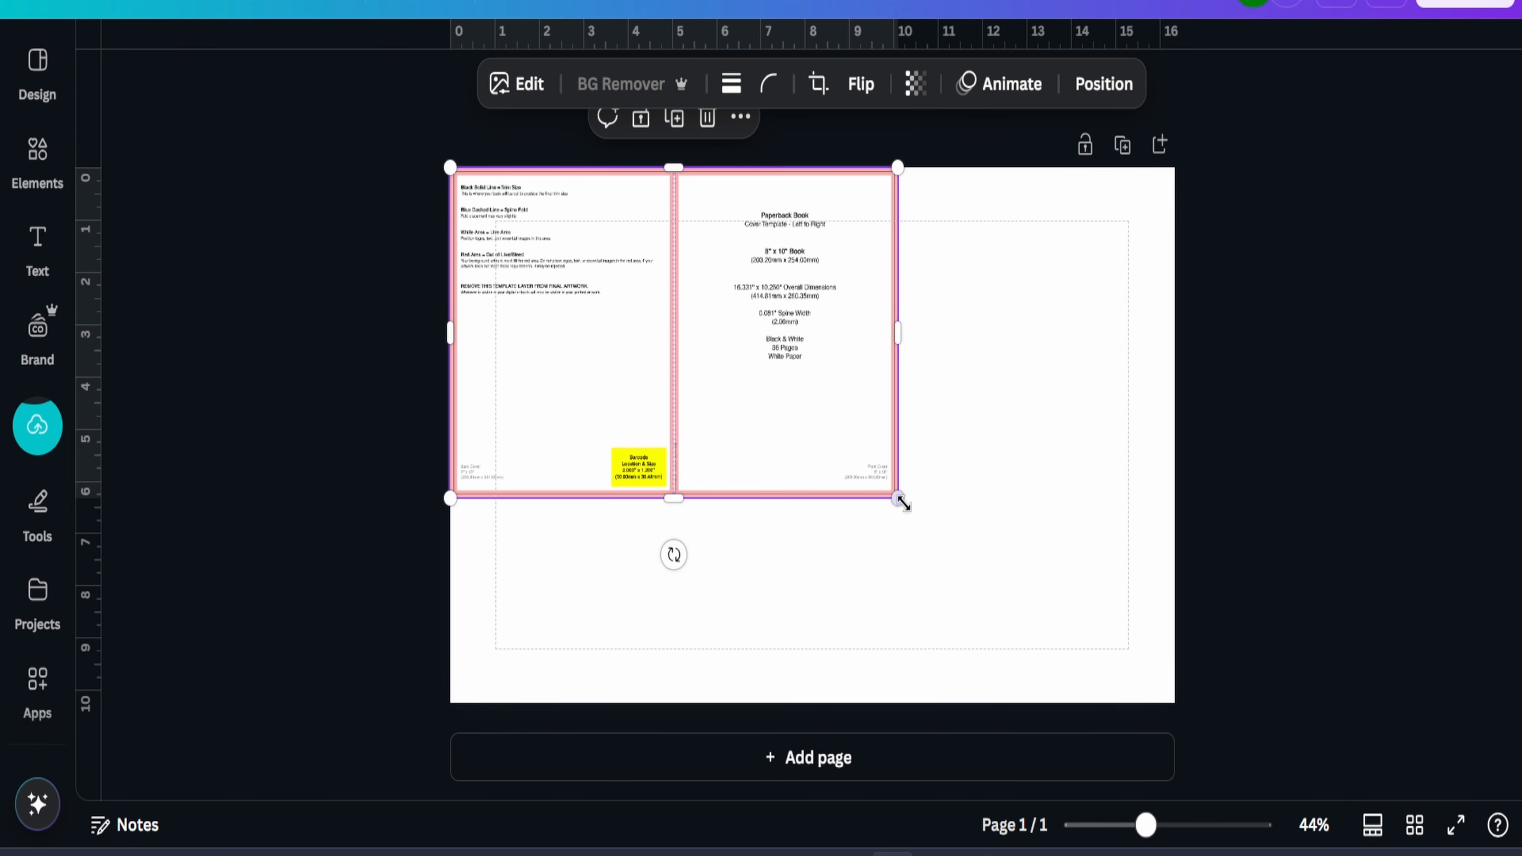
left_click_drag(901, 500, 1175, 702)
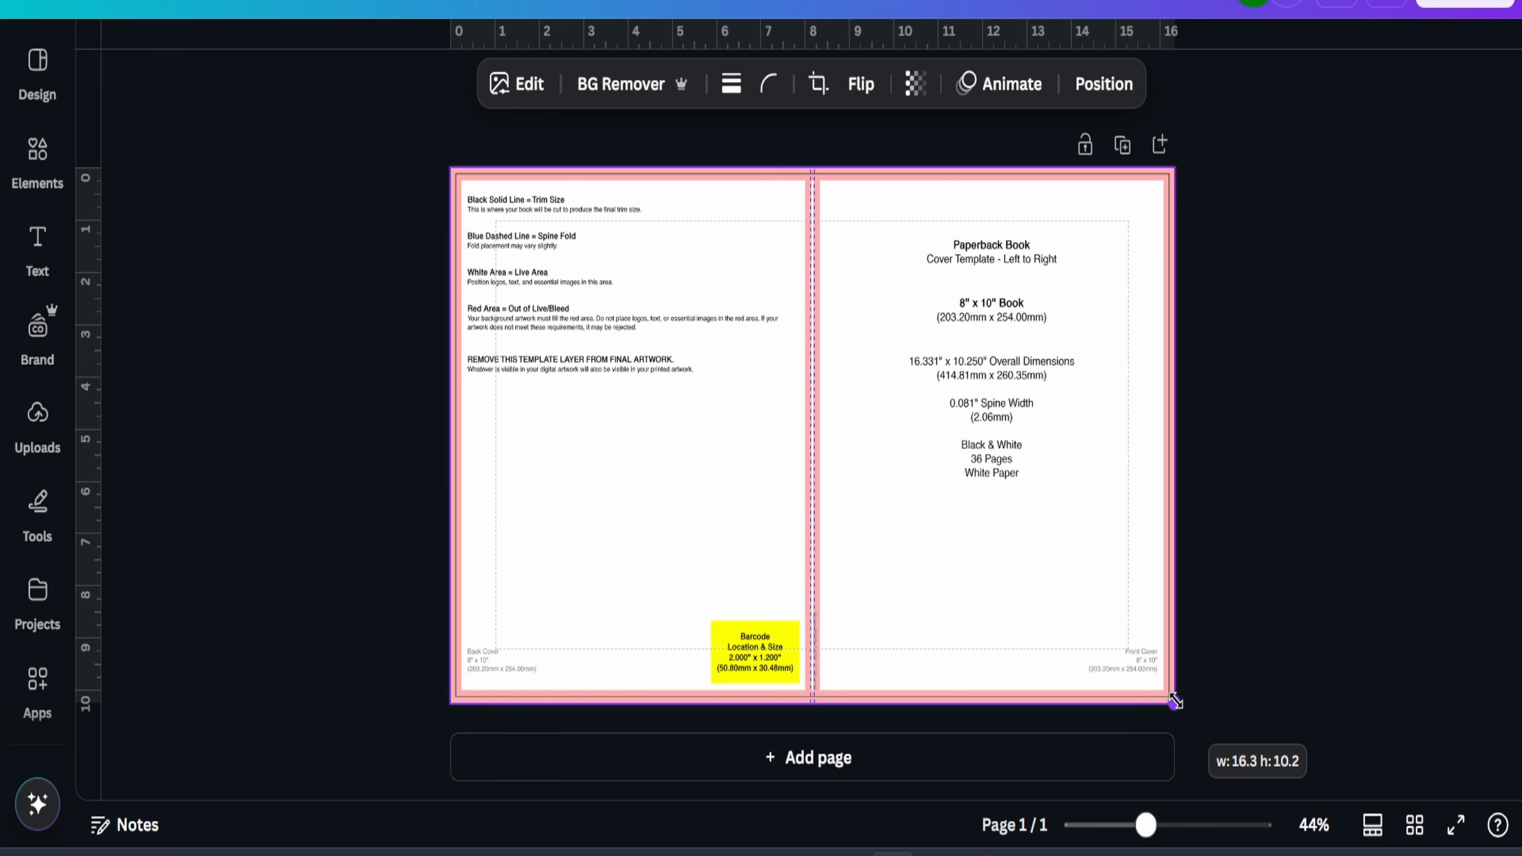
mouse_move(1176, 702)
left_mouse_down()
mouse_move(1149, 680)
mouse_move(1179, 700)
left_mouse_up()
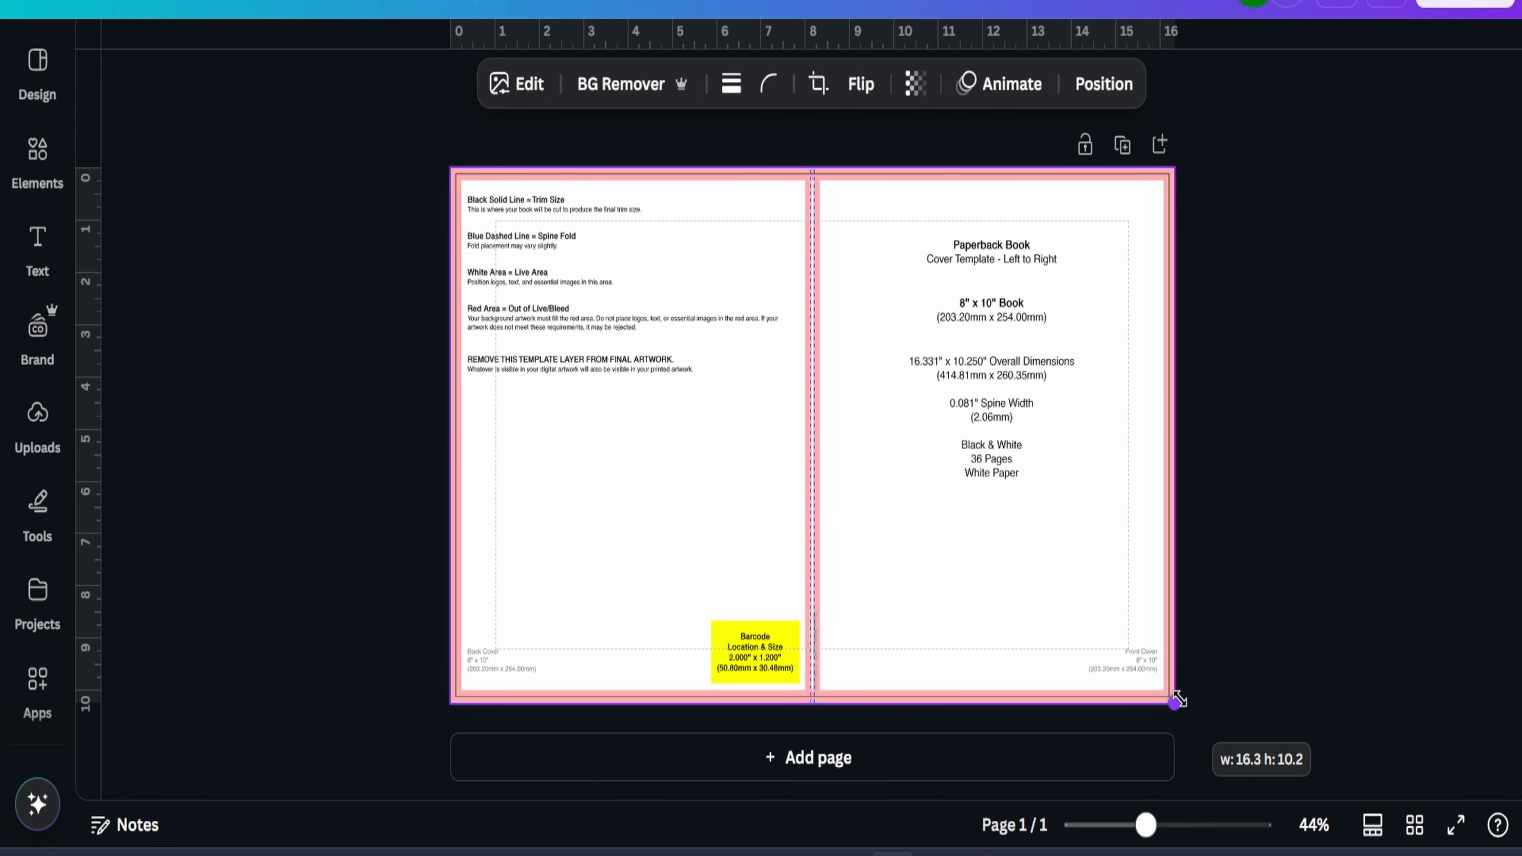
left_click_drag(1178, 699, 1178, 699)
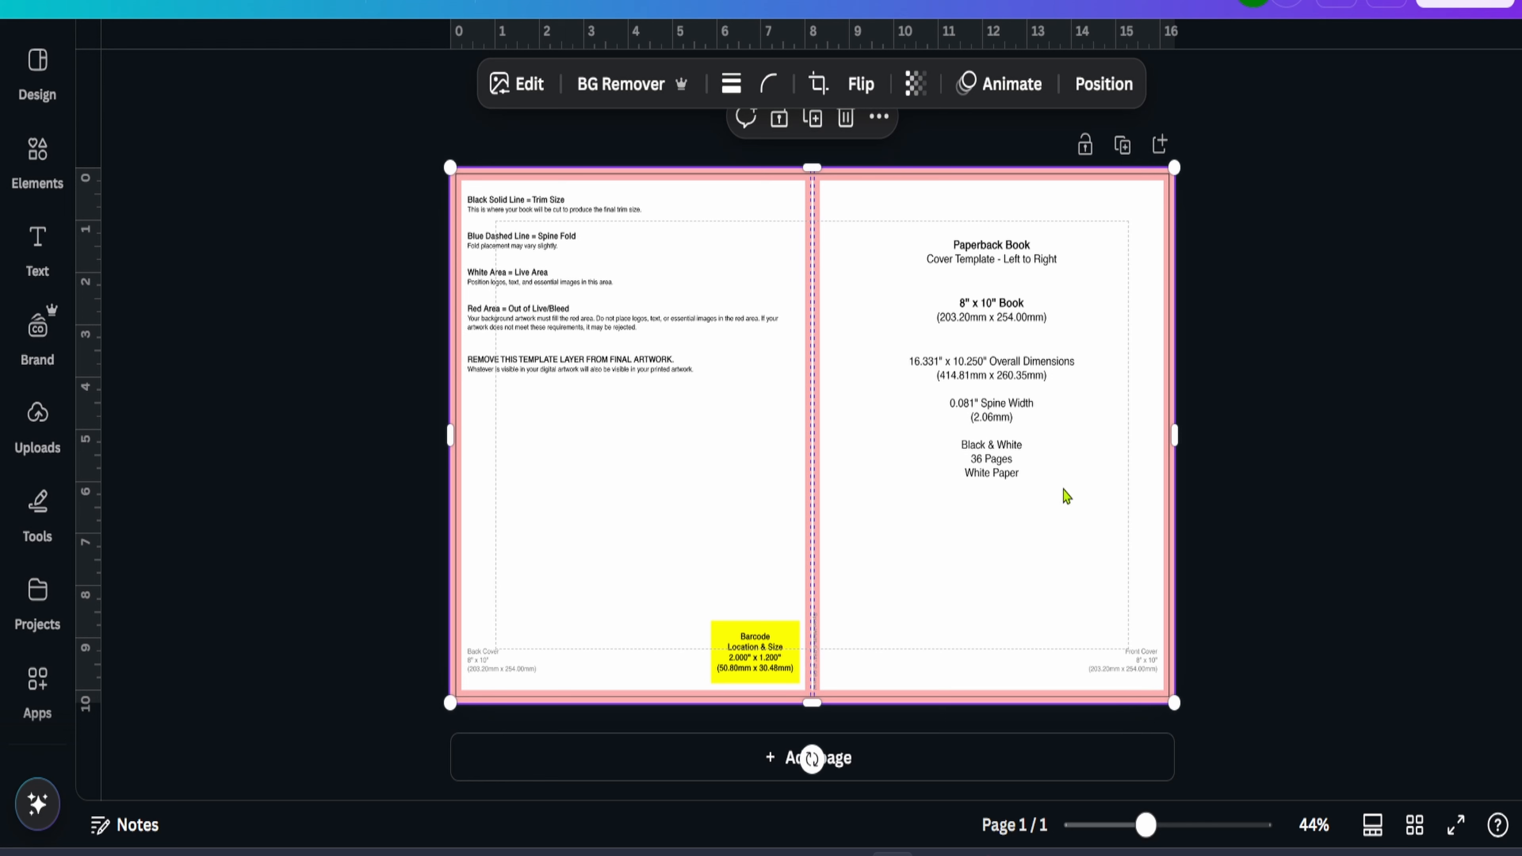
left_click(1362, 443)
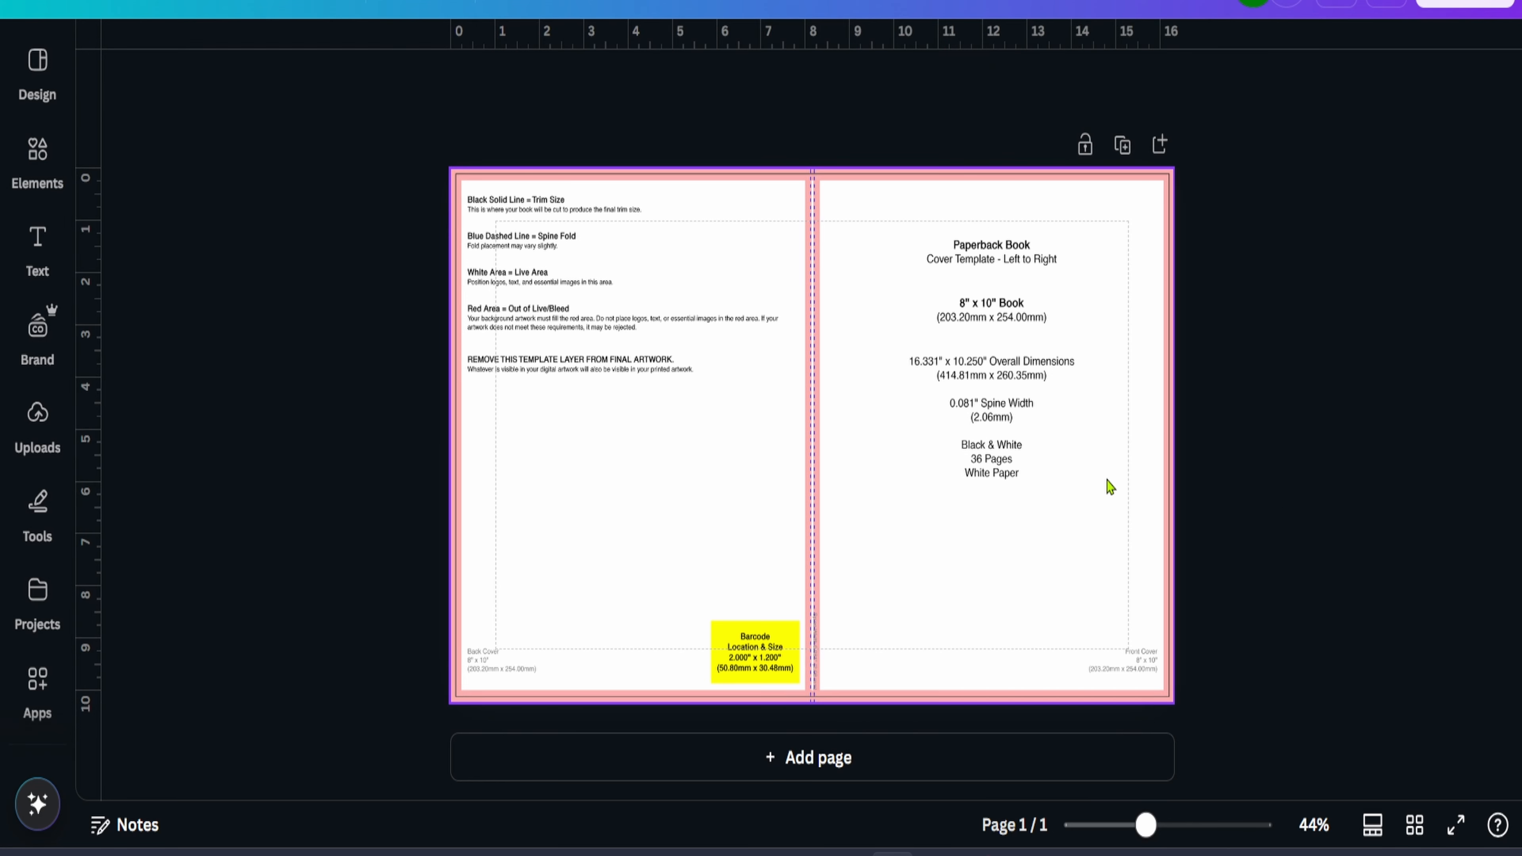
left_click(628, 387)
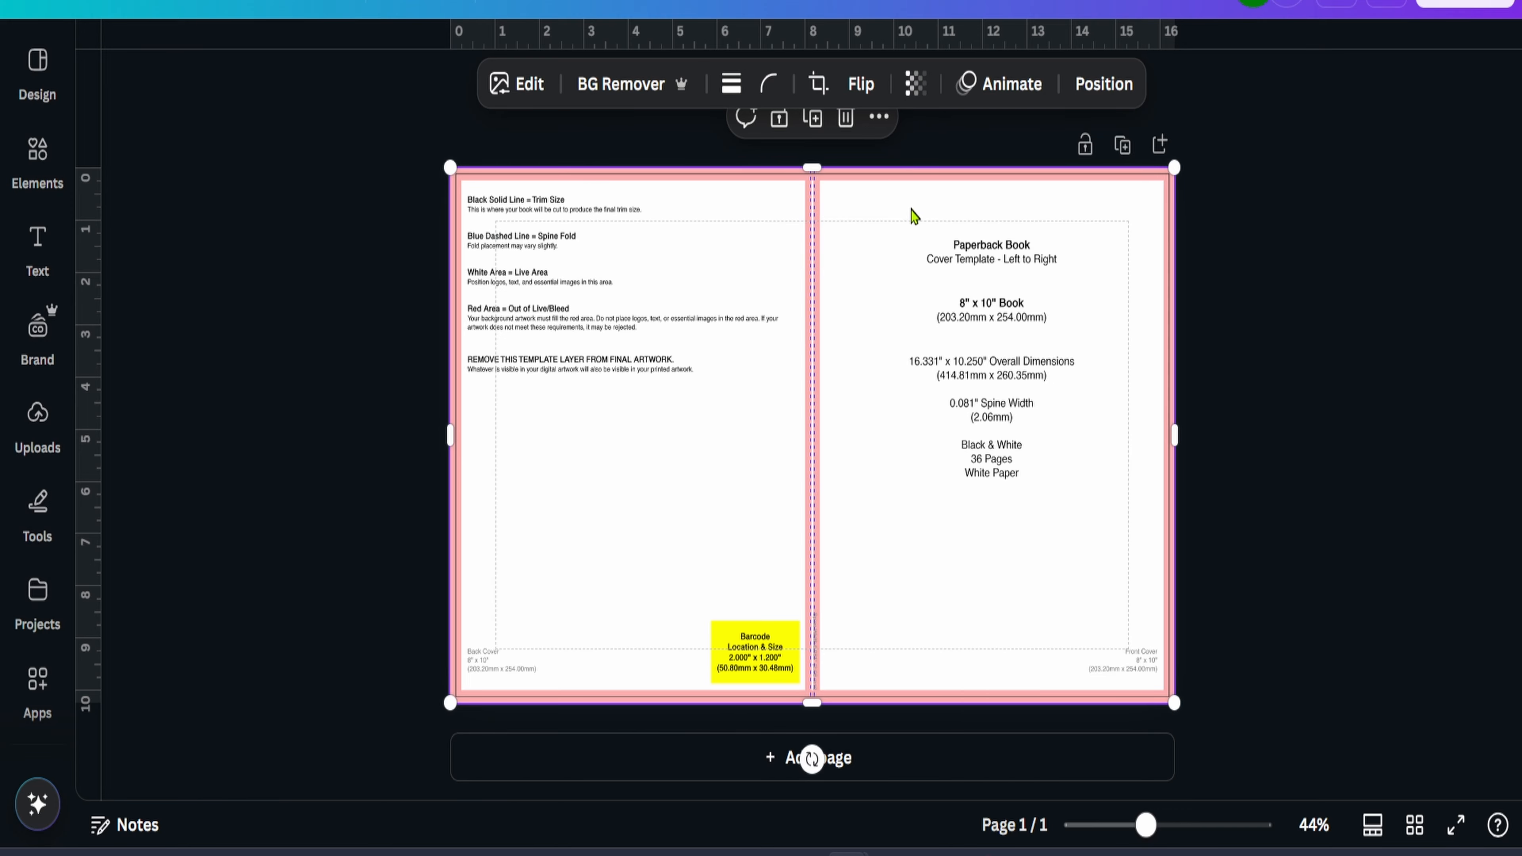
Save the Heading PDF over the existing Head8x10Videoing file and confirm replacing it
key("alt+Tab")
key("alt+Tab")
scroll(865, 340, "down", 4)
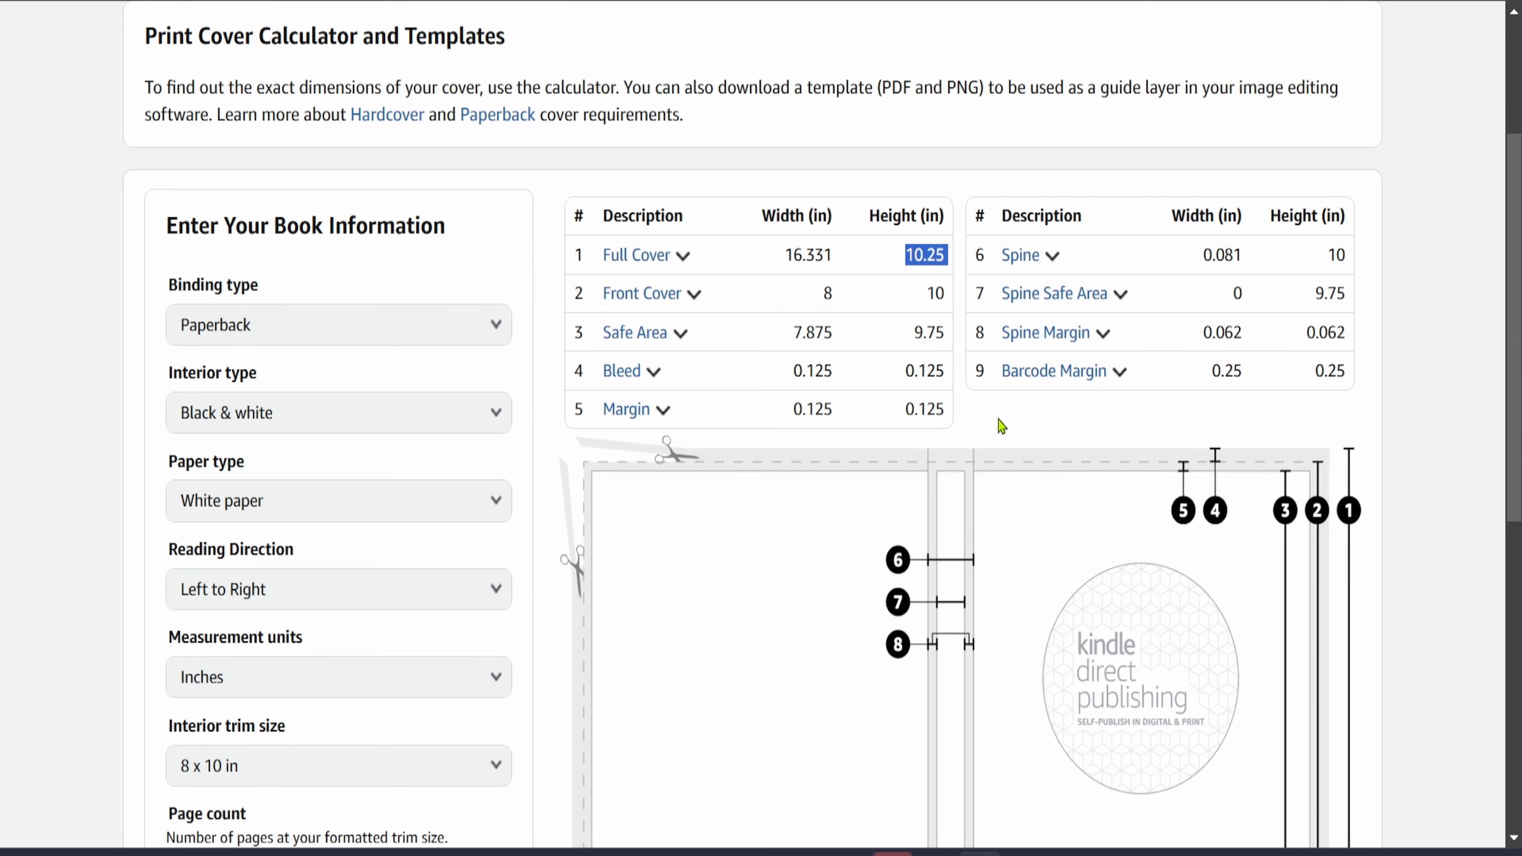
key("alt+Tab")
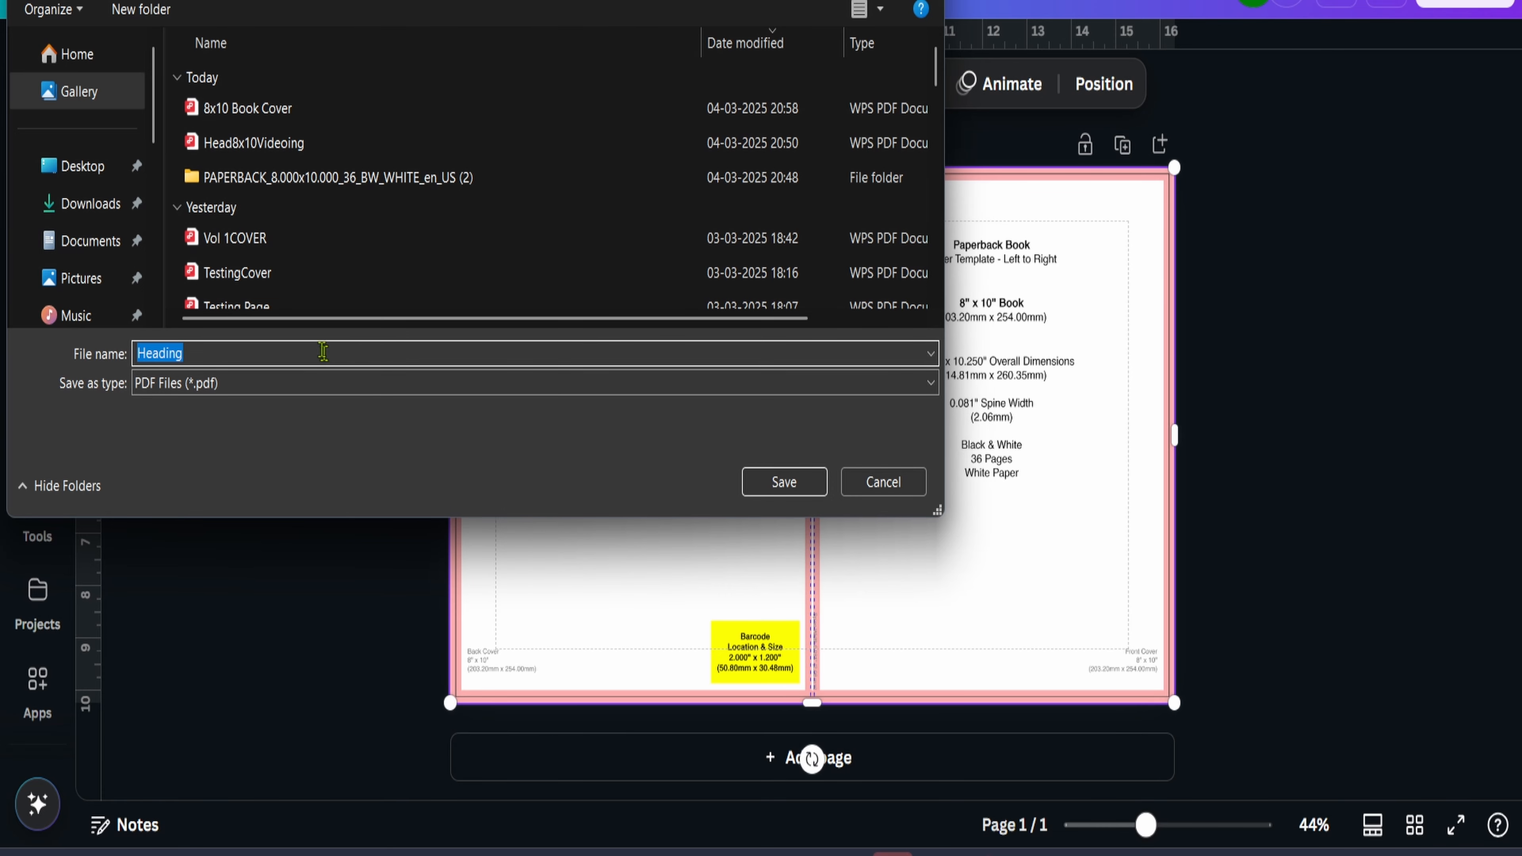
double_click(254, 143)
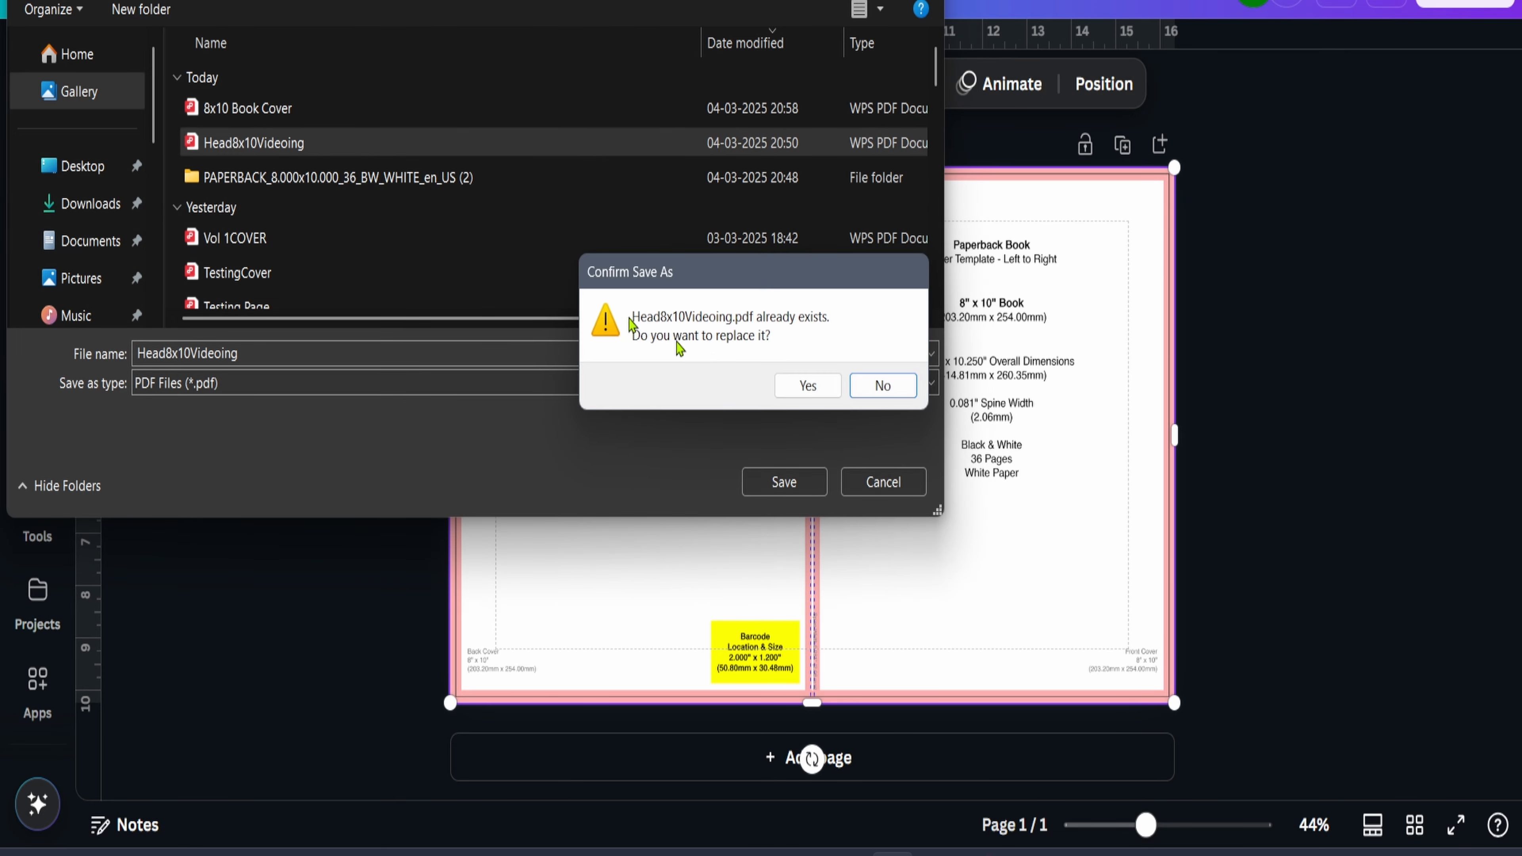
left_click(808, 386)
Examine the cover template's spine fold lines, red out-of-live areas and page edges
scroll(1200, 240, "up", 5, "ctrl")
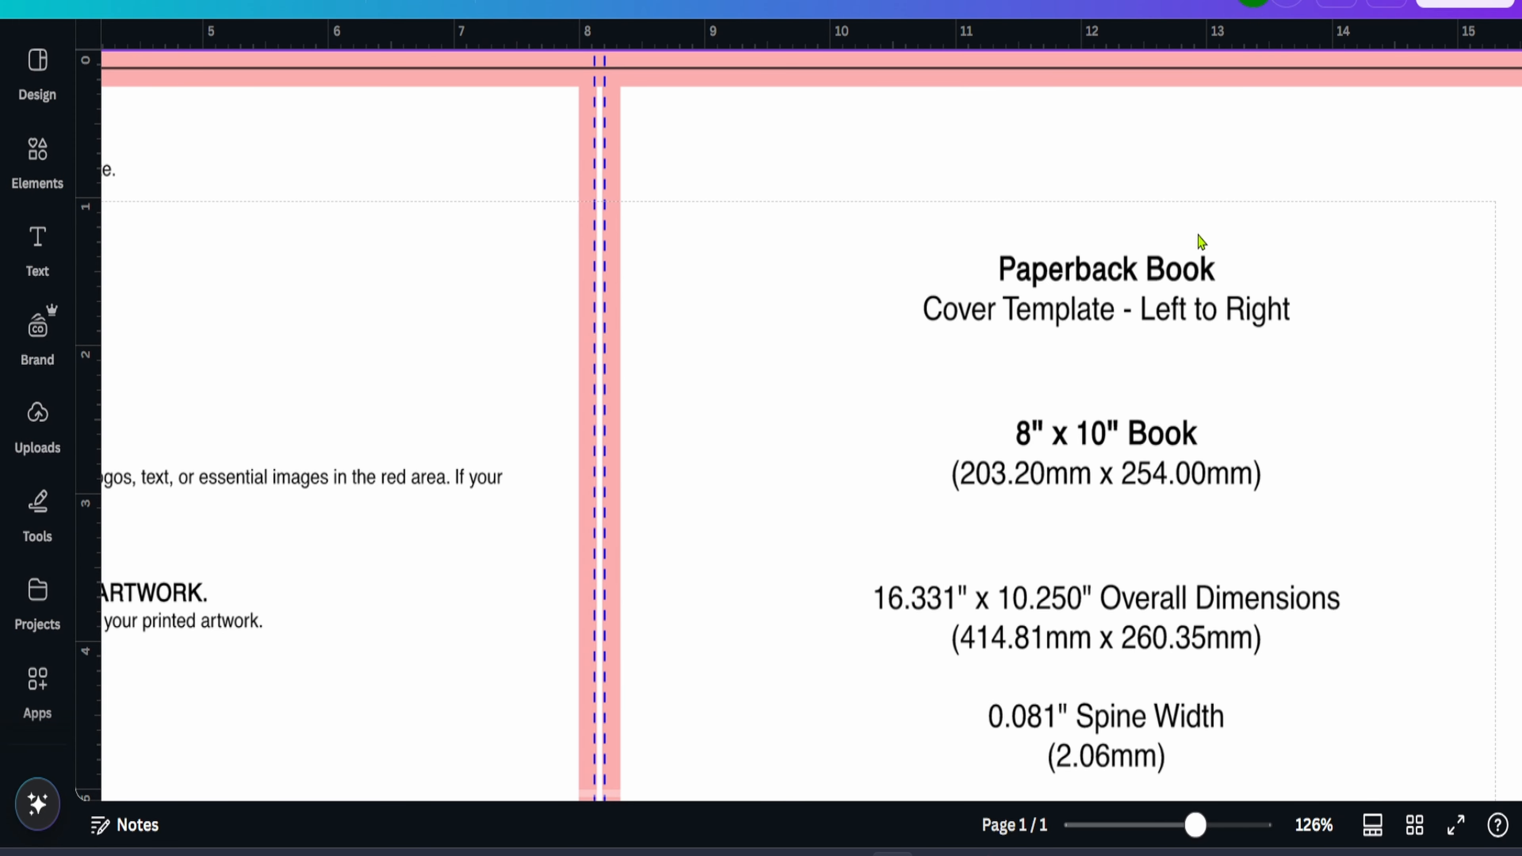
scroll(988, 296, "up", 2)
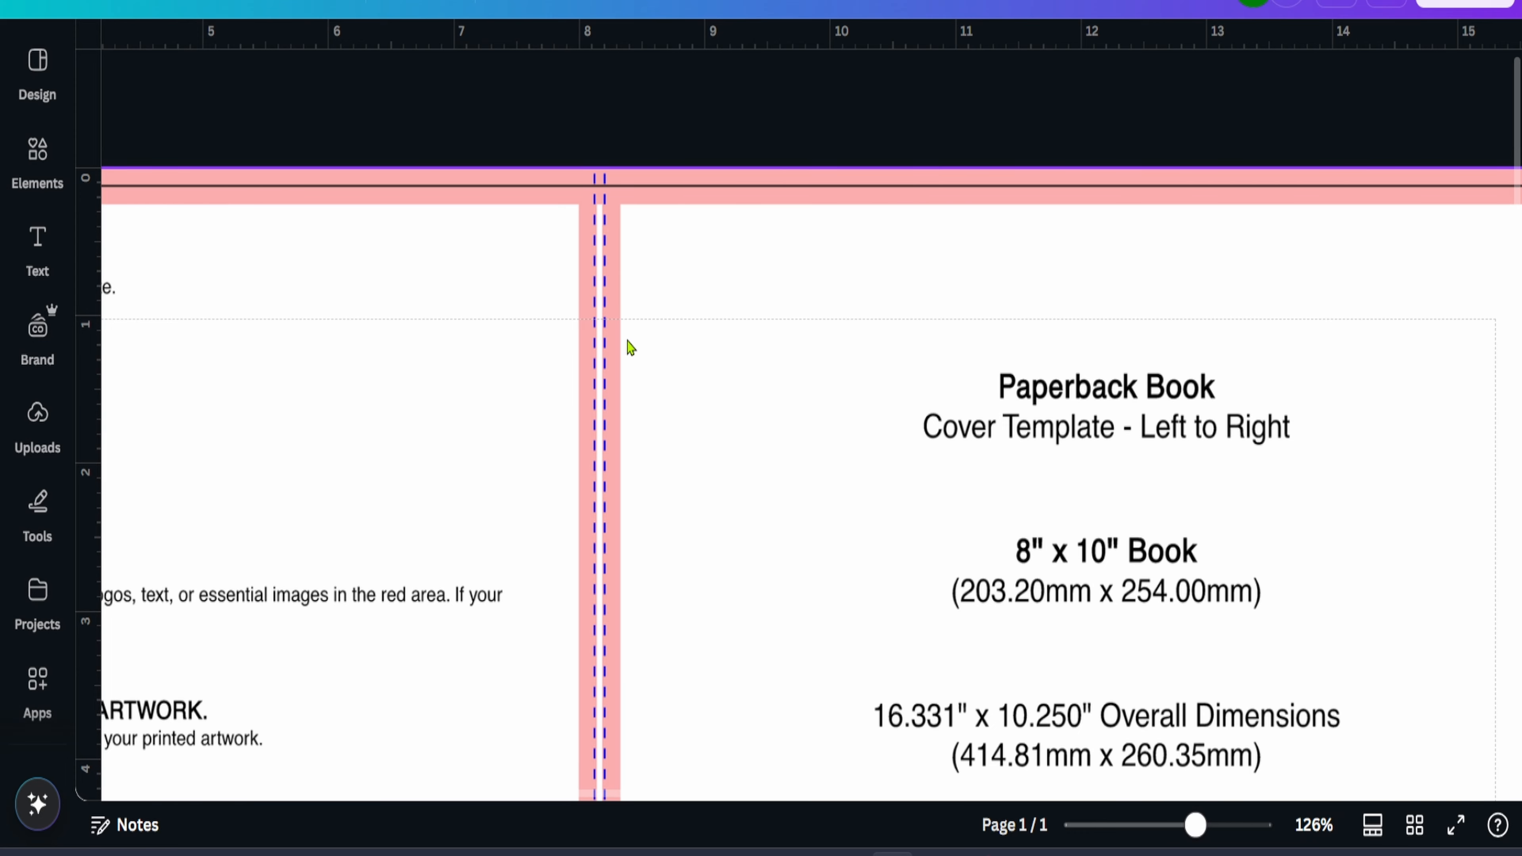
scroll(660, 318, "down", 6, "ctrl")
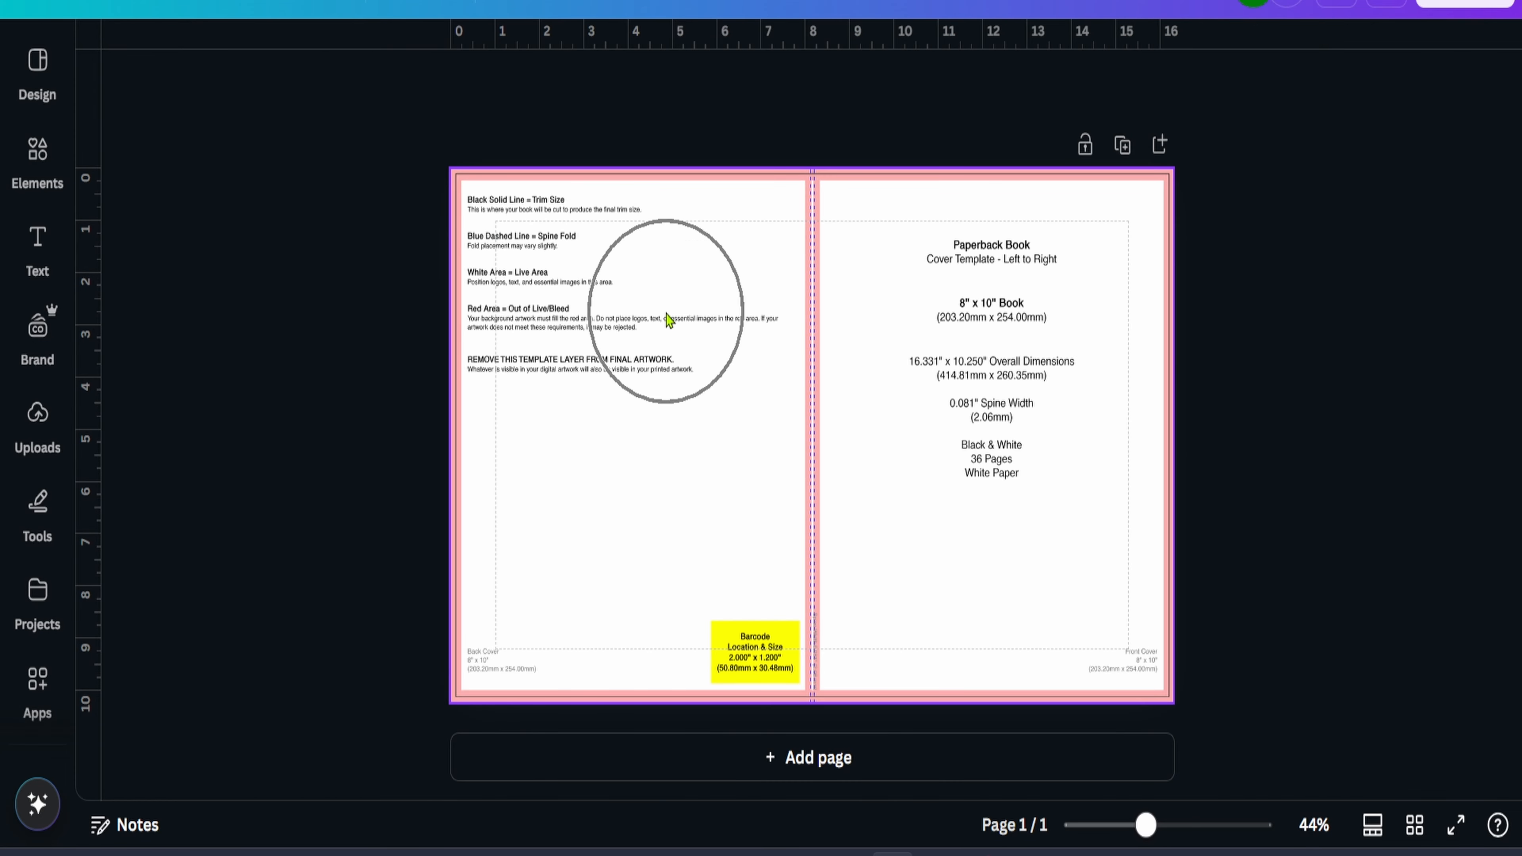
scroll(880, 216, "up", 5, "ctrl")
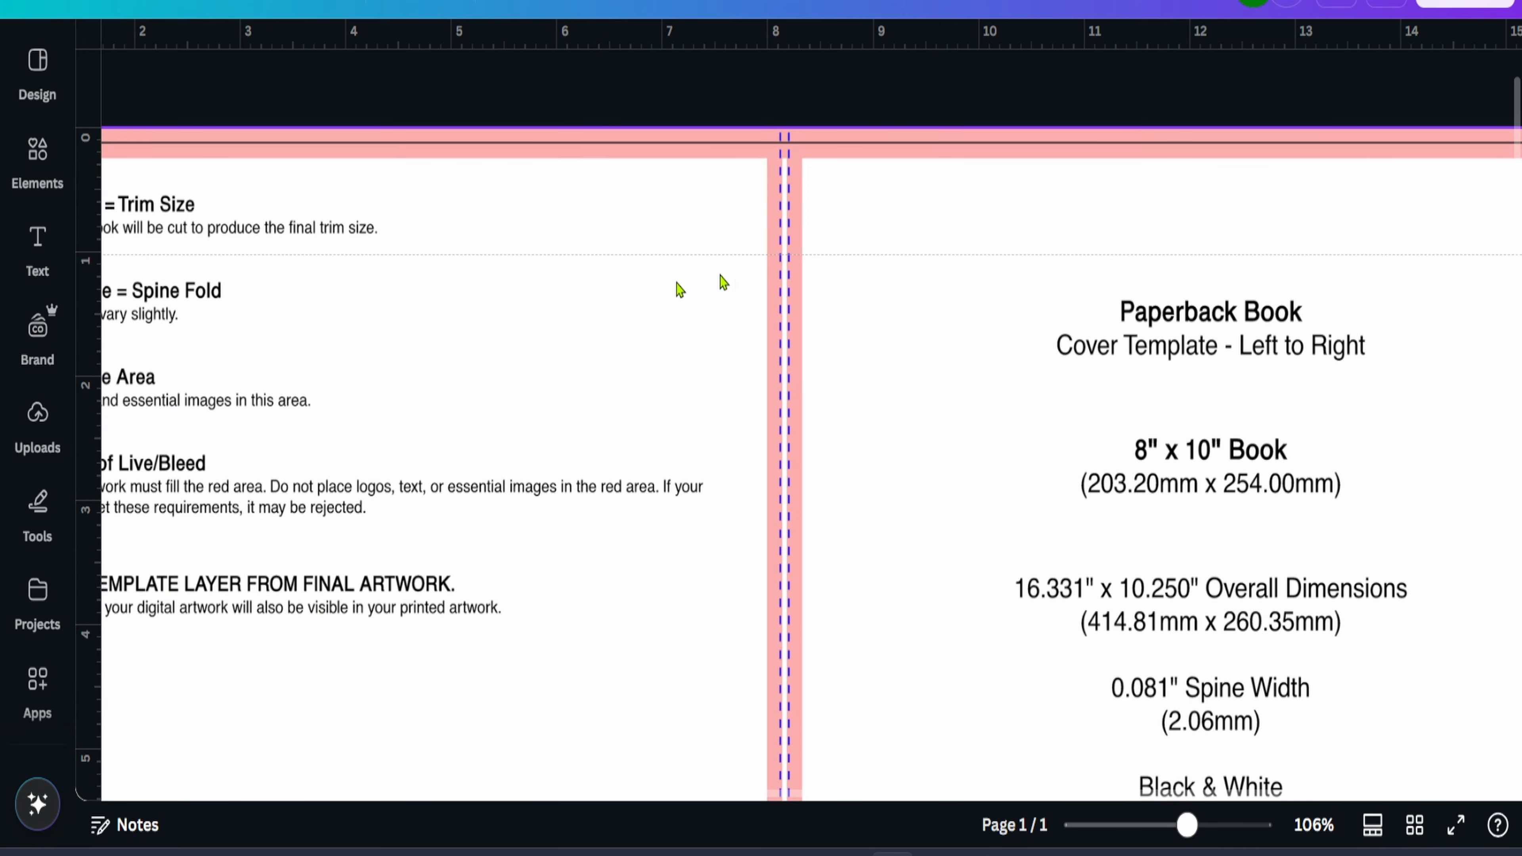
scroll(1096, 333, "down", 4, "ctrl")
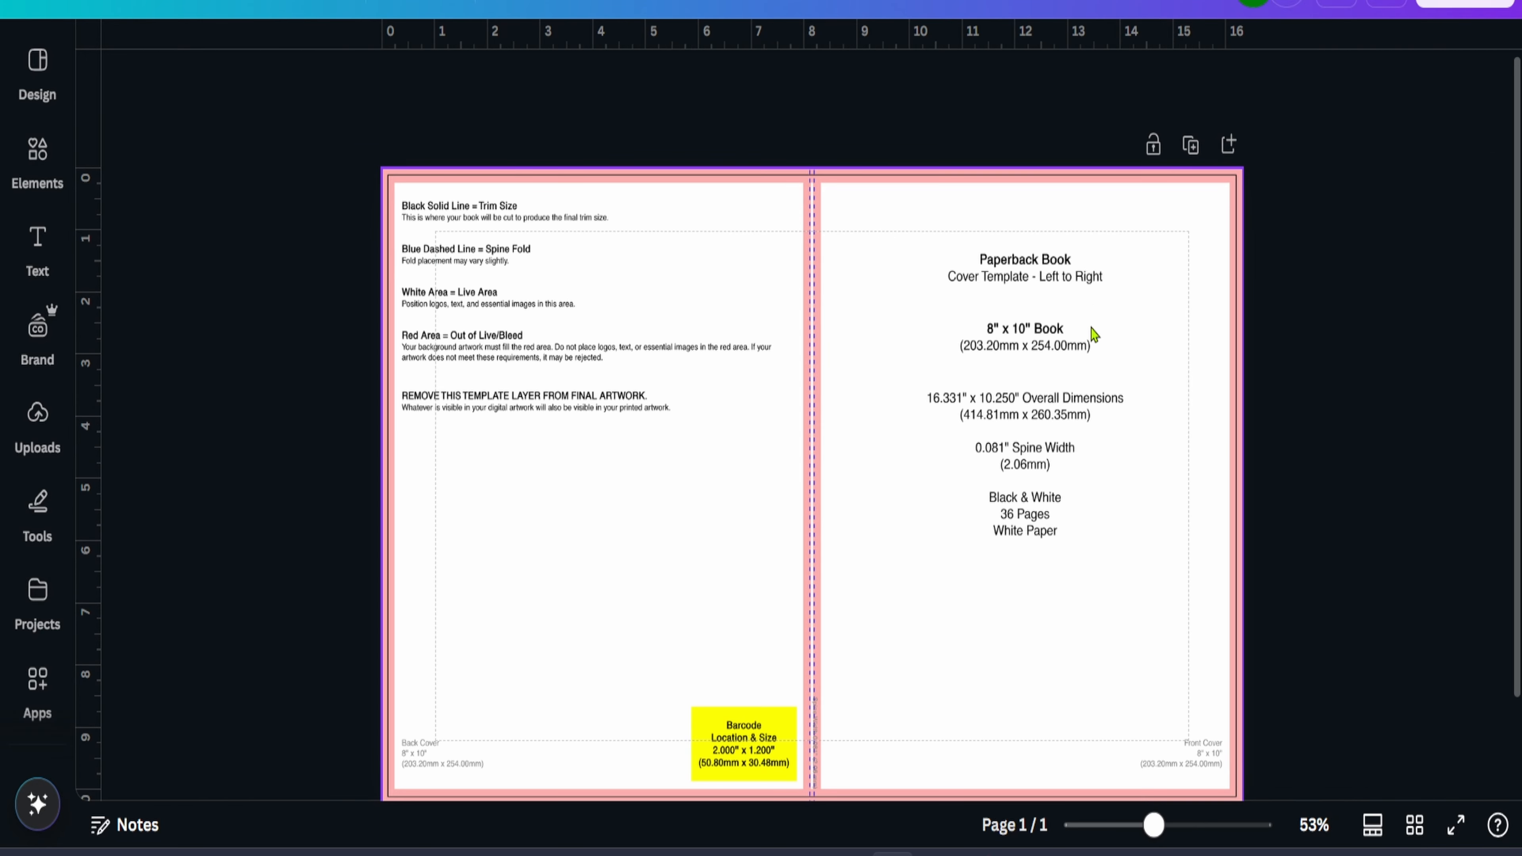
scroll(968, 326, "down", 2)
scroll(968, 327, "up", 2)
Place two vertical and two horizontal guides along the outer edges of the template's white live area
left_click_drag(91, 363, 396, 369)
left_click_drag(673, 36, 667, 185)
left_click_drag(99, 345, 1227, 355)
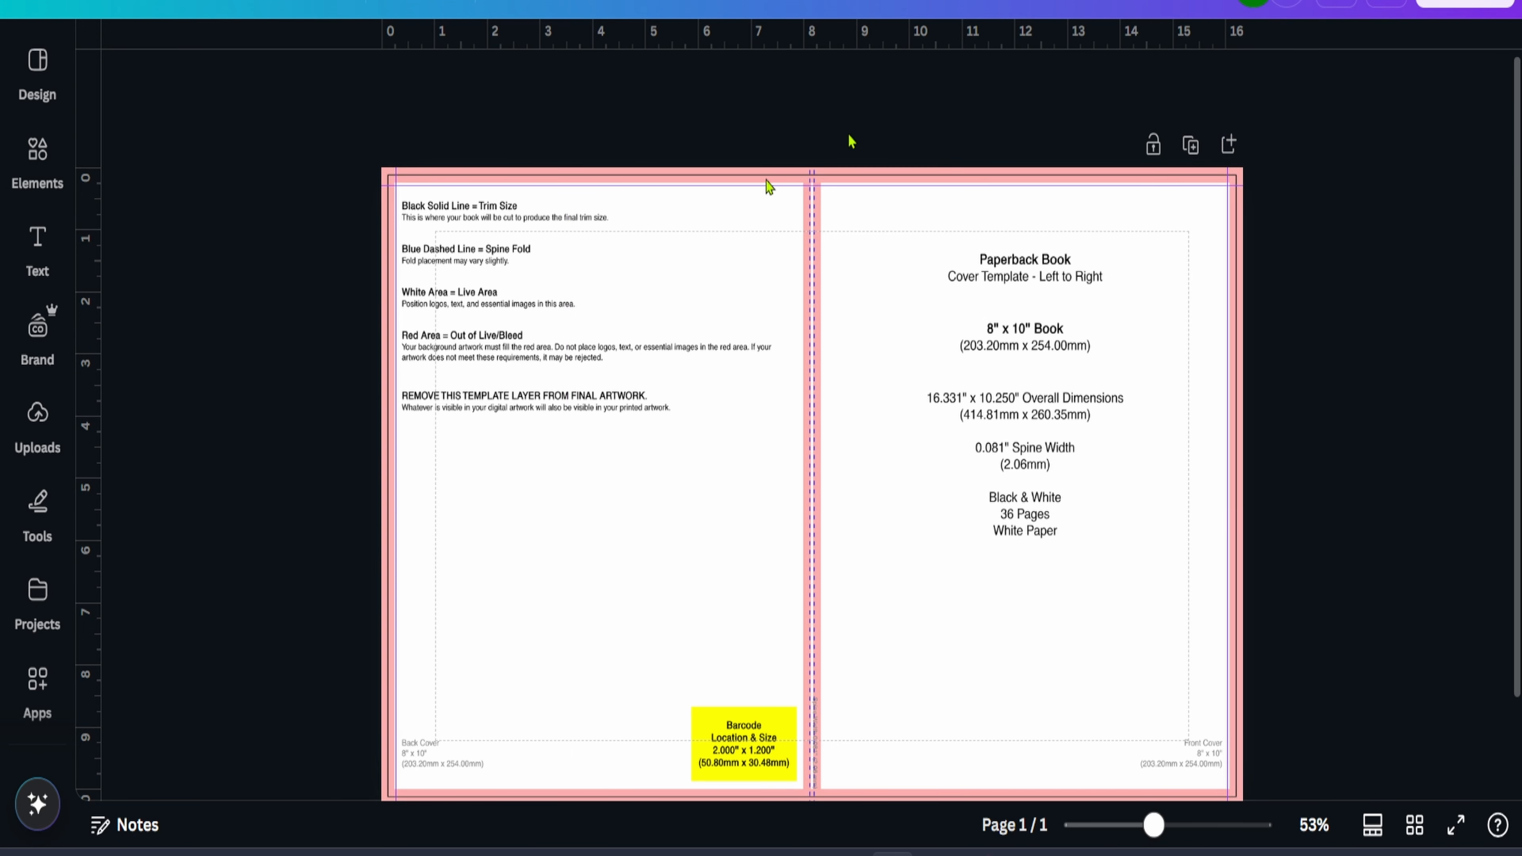
left_click_drag(951, 26, 974, 785)
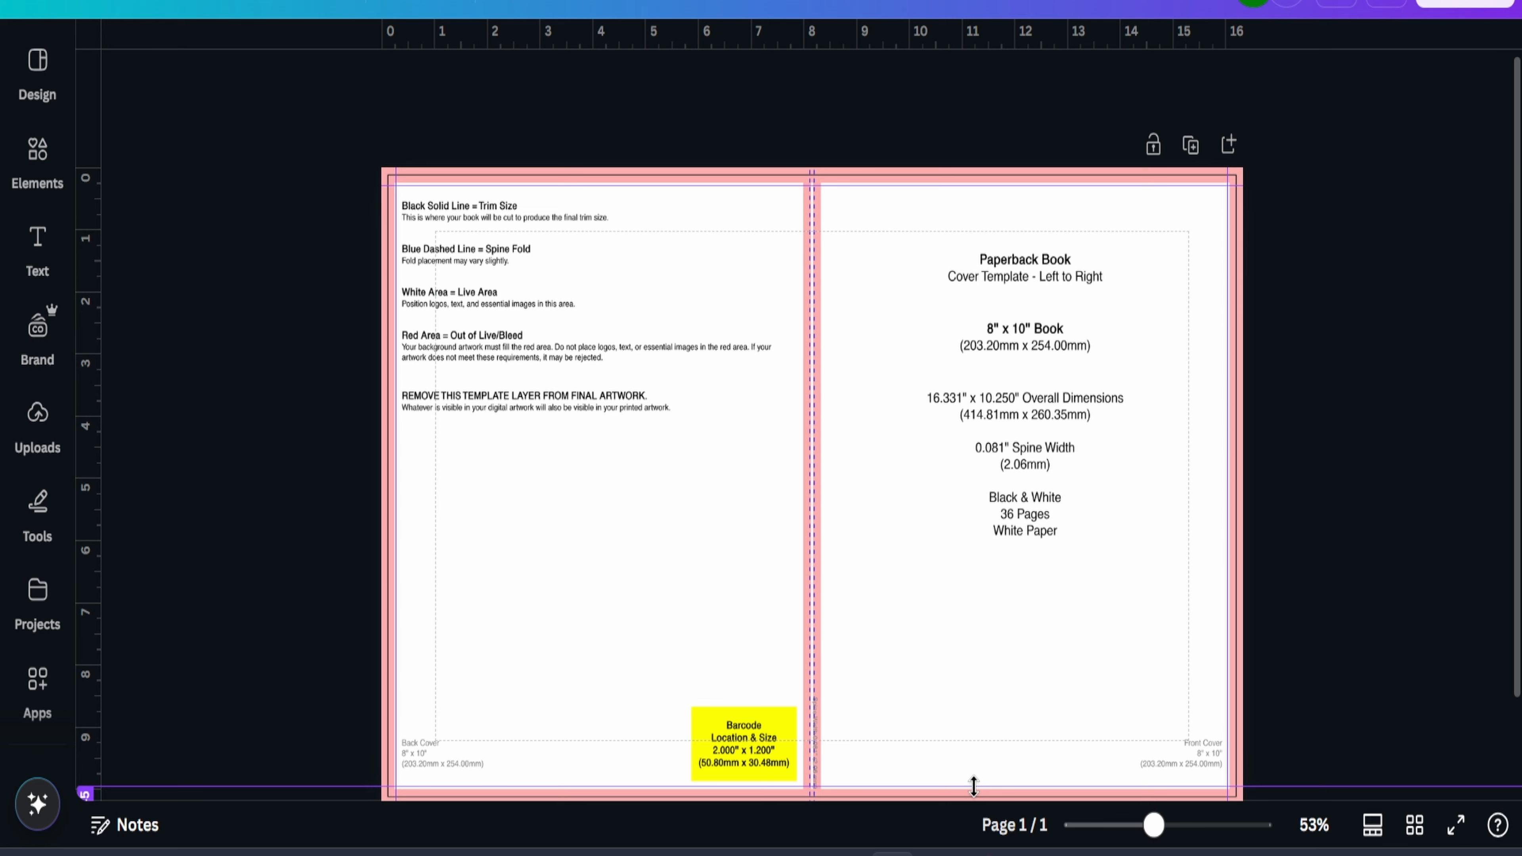
left_click_drag(974, 786, 974, 786)
Add vertical guides on both sides of the red spine strip, and guides along the yellow barcode box's left and top edges
left_click_drag(81, 268, 799, 367)
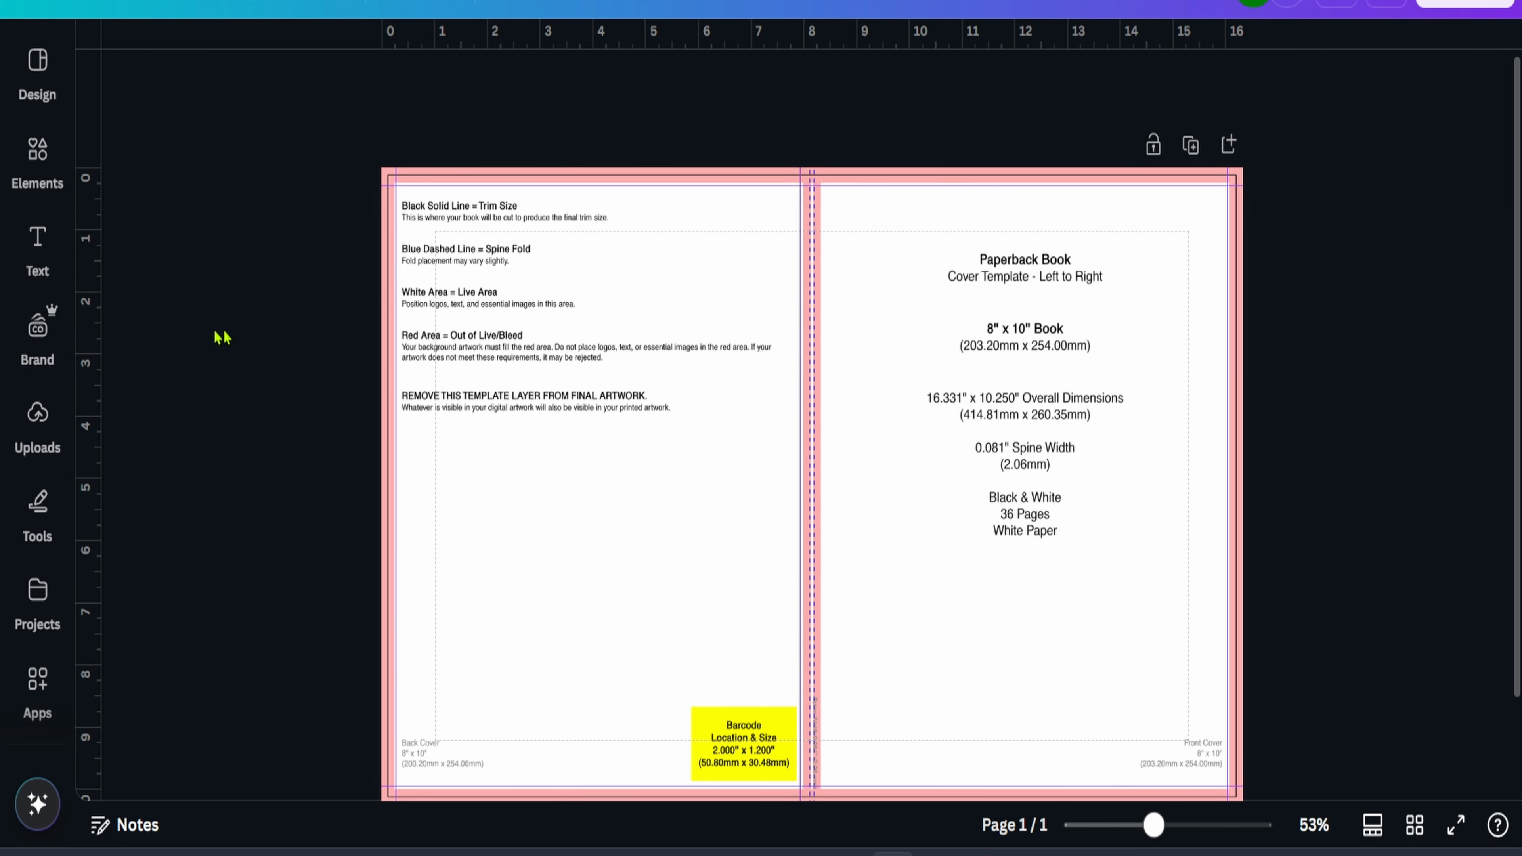
left_click_drag(90, 315, 824, 396)
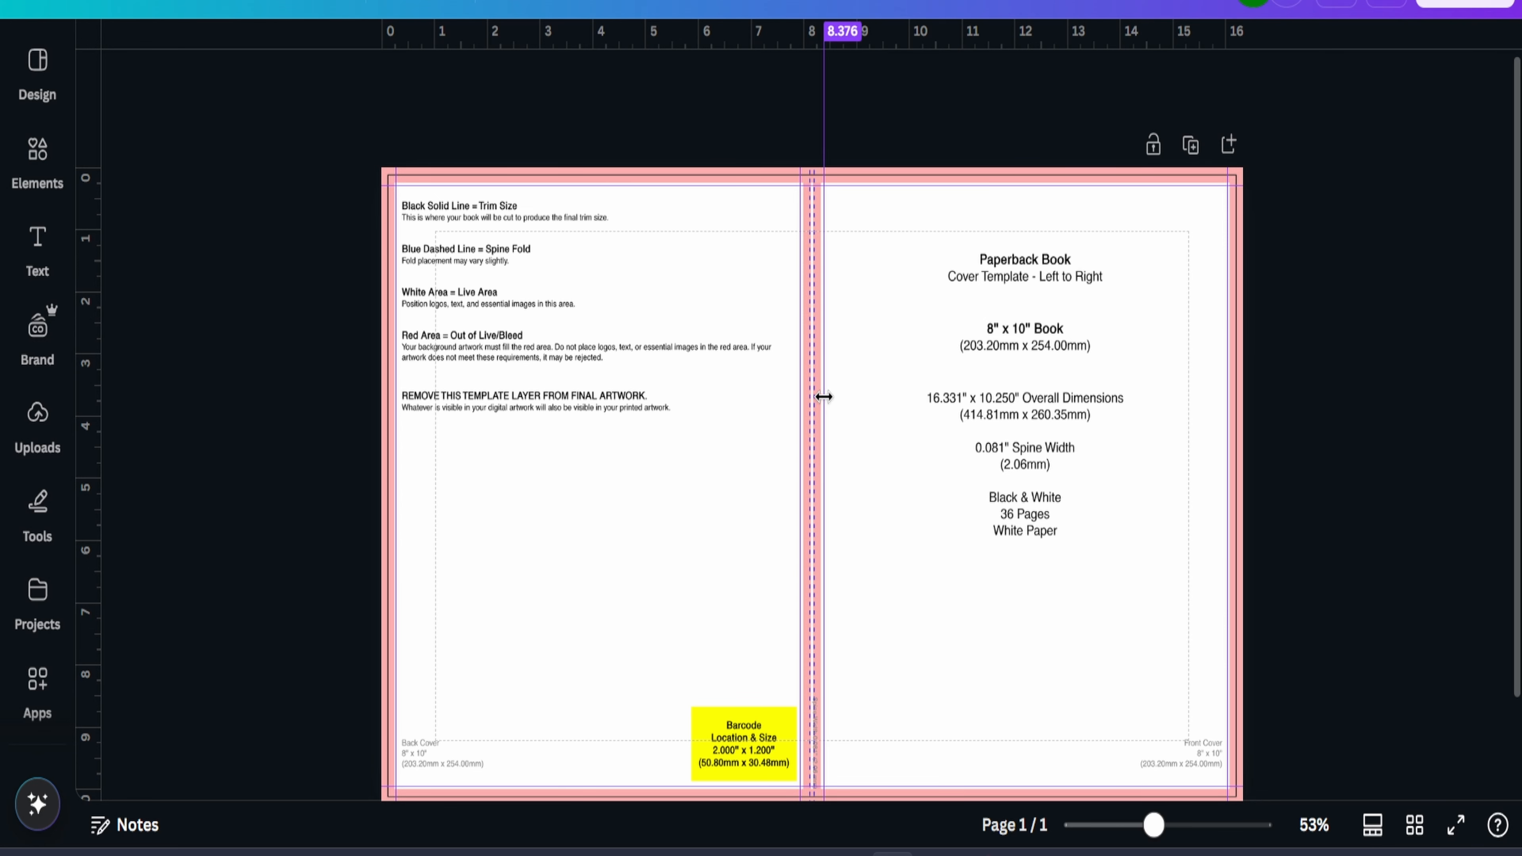
left_click_drag(818, 406, 819, 406)
left_click_drag(91, 448, 686, 530)
left_click_drag(793, 43, 767, 704)
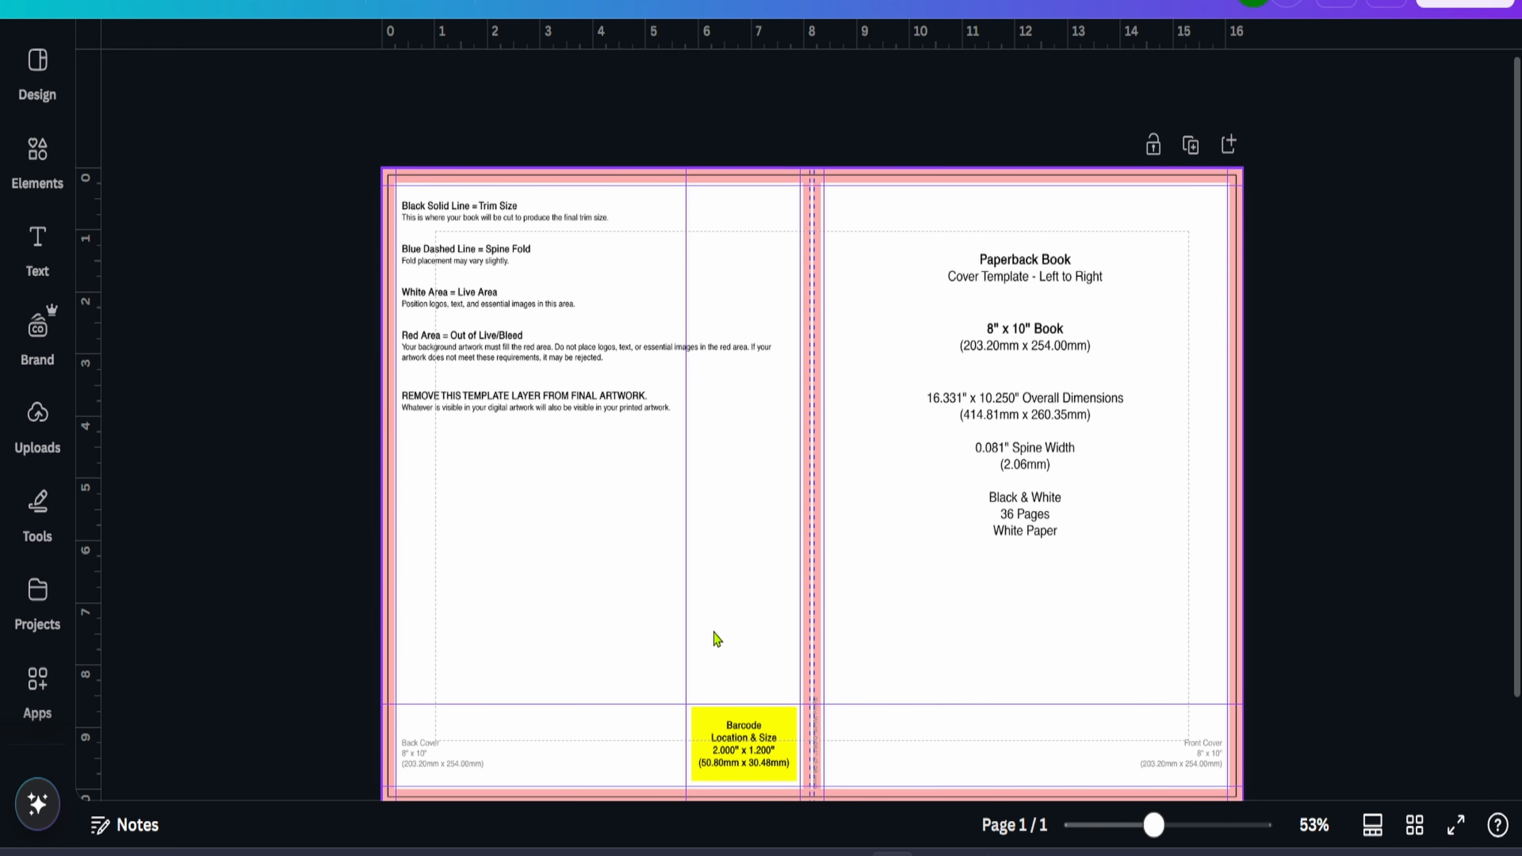
Delete the template image from the page and set the page background to the dark navy StriveGrid brand color
left_click(1029, 474)
key("Delete")
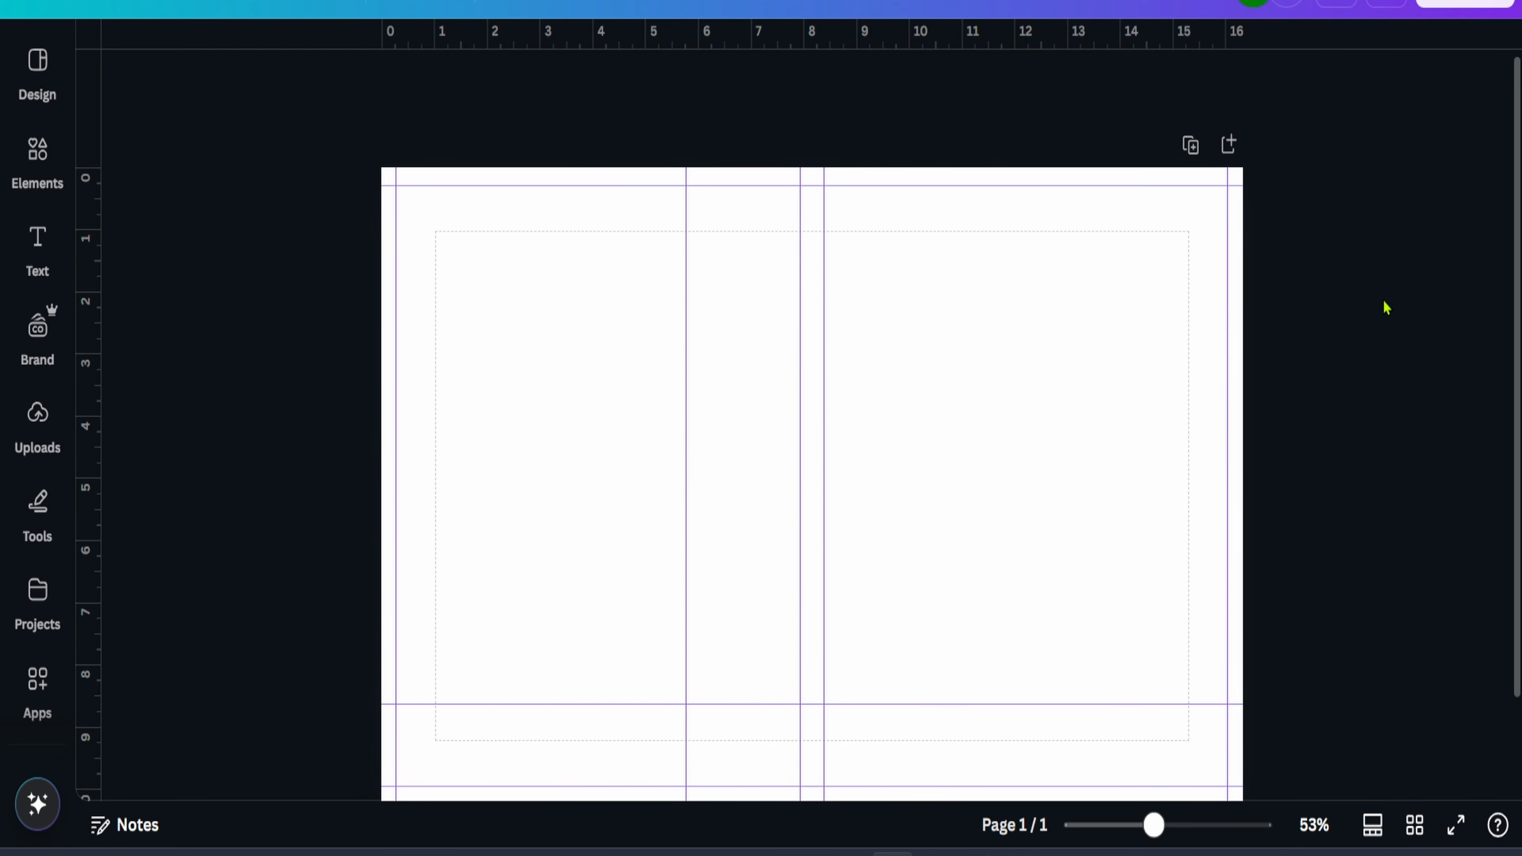
left_click(983, 266)
left_click(749, 90)
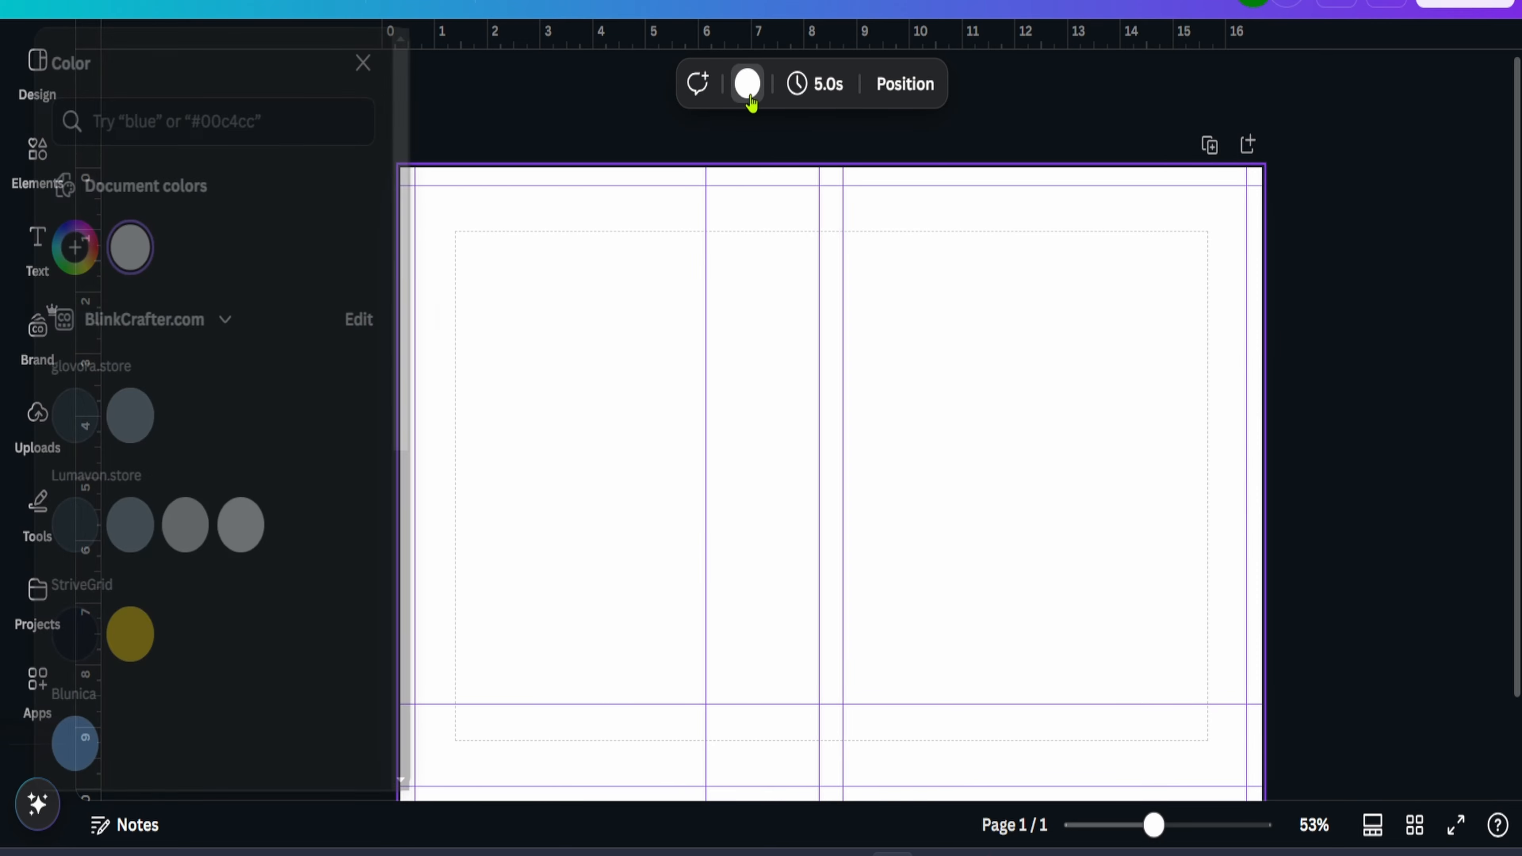
left_click(103, 658)
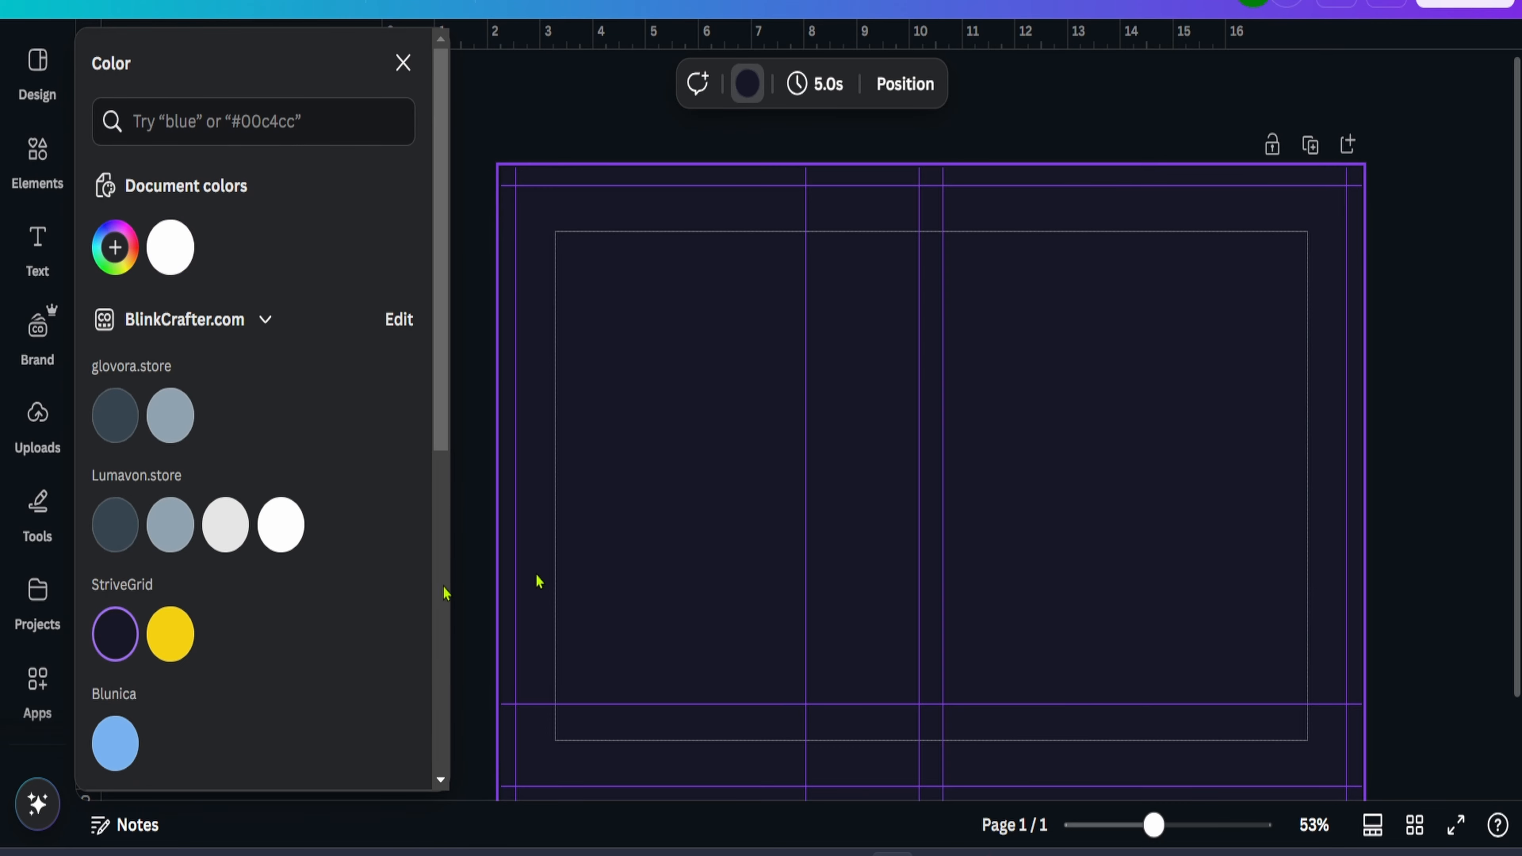
left_click(1420, 312)
Add a text box in the brand's Heading style to the cover page
left_click(38, 240)
left_click(221, 350)
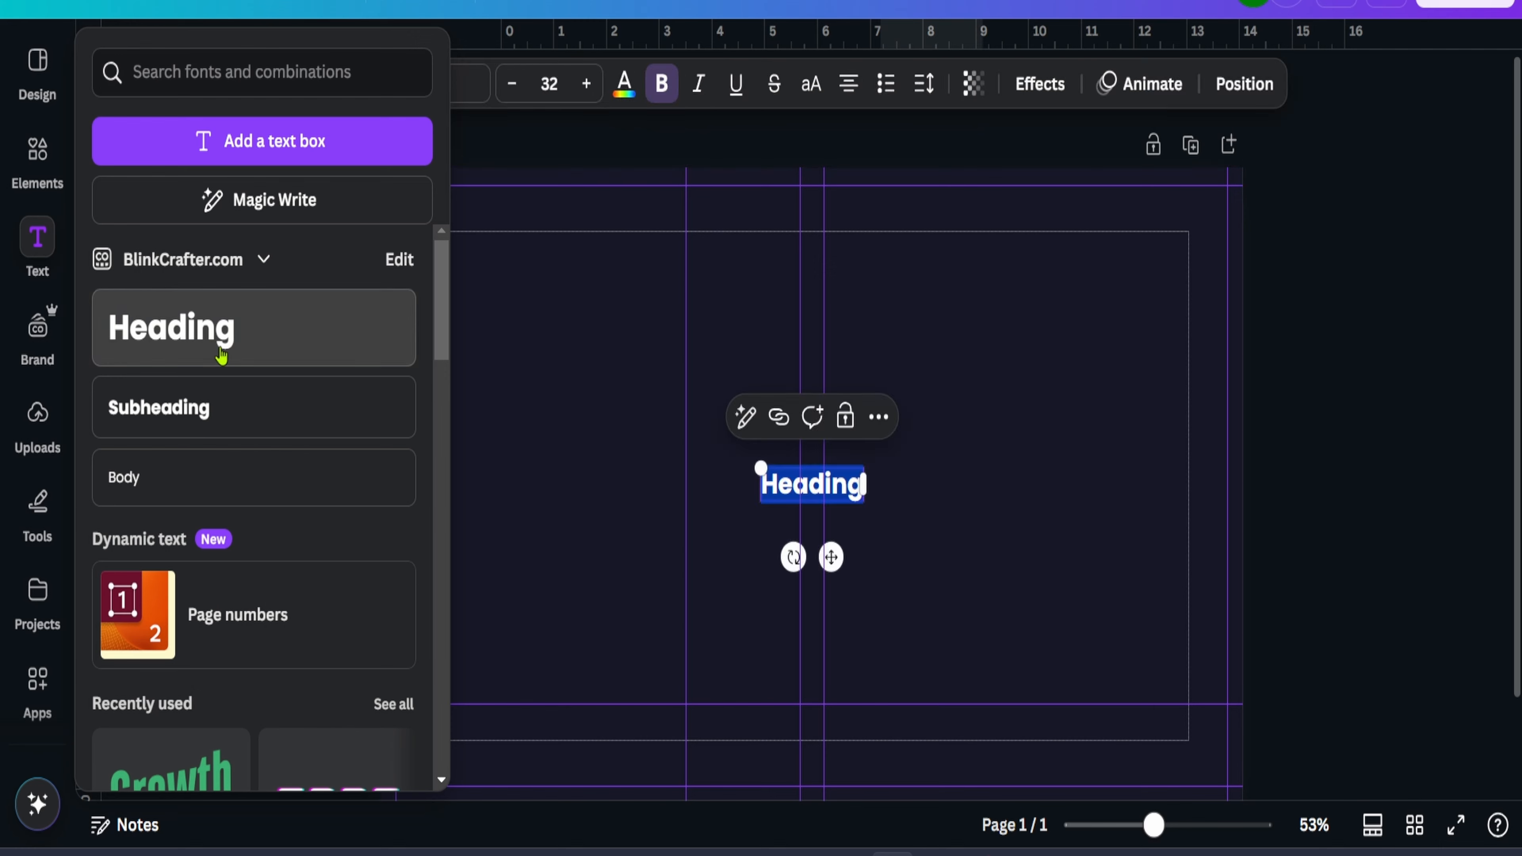
left_click(945, 340)
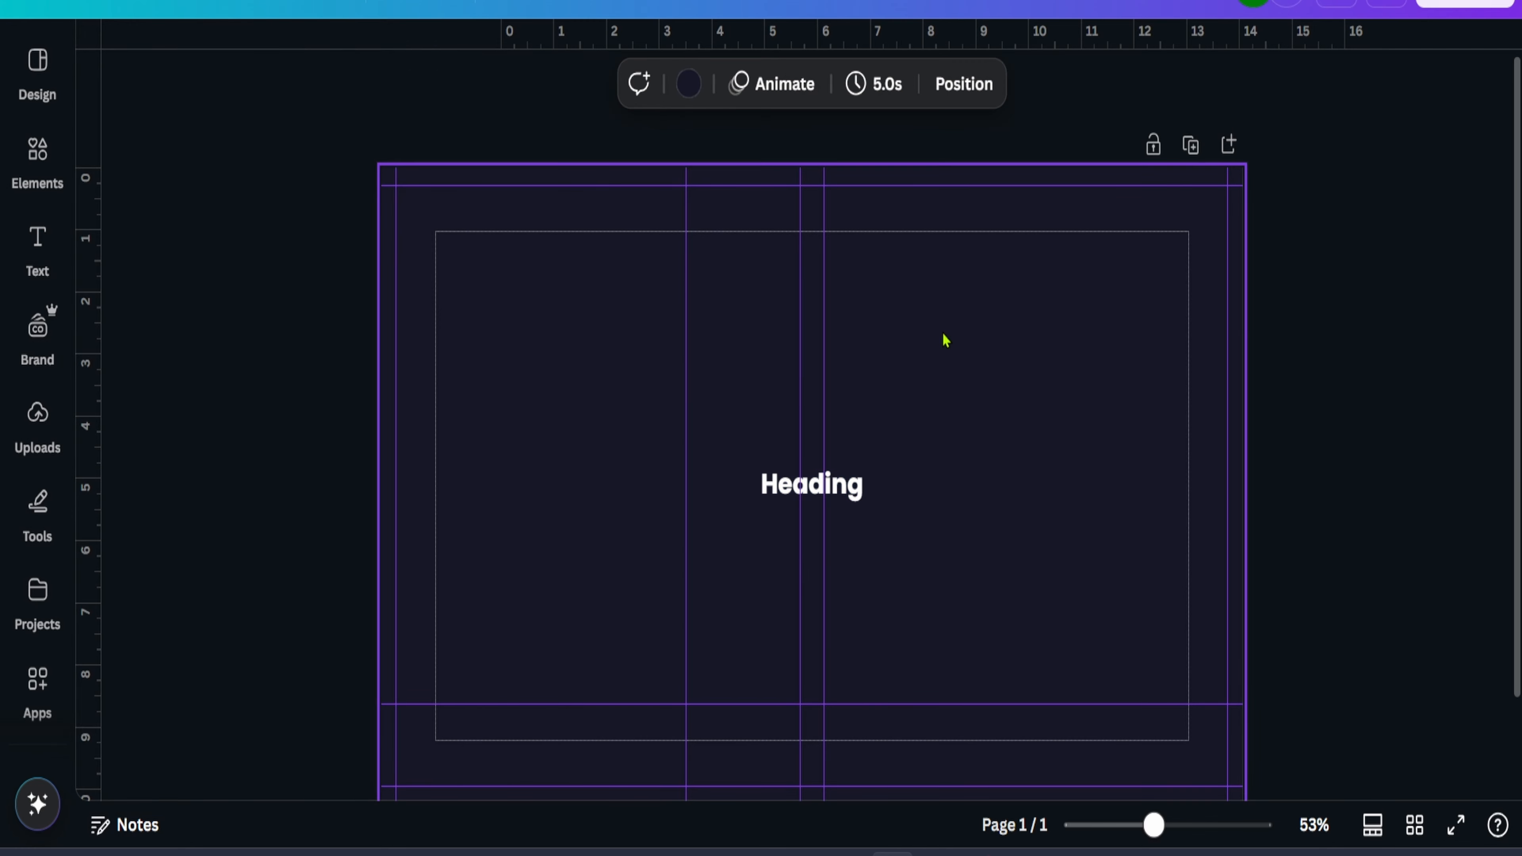
Lock the cover's guides in the design settings
left_click(96, 5)
mouse_move(192, 283)
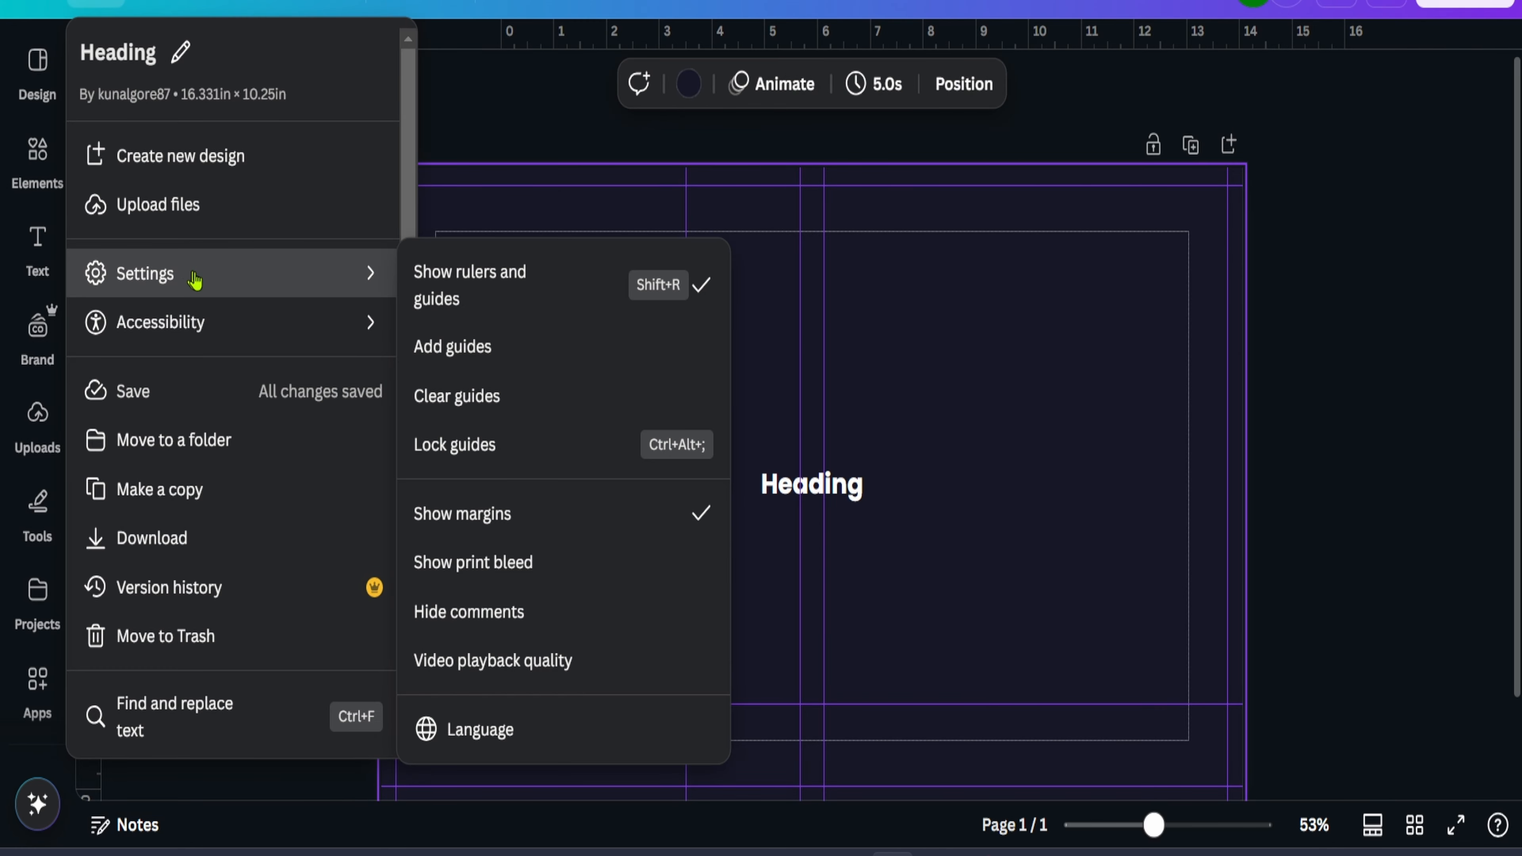
left_click(505, 461)
Enlarge the heading to about 66.2 pt and center it near the top of the front cover
left_click_drag(822, 496, 845, 246)
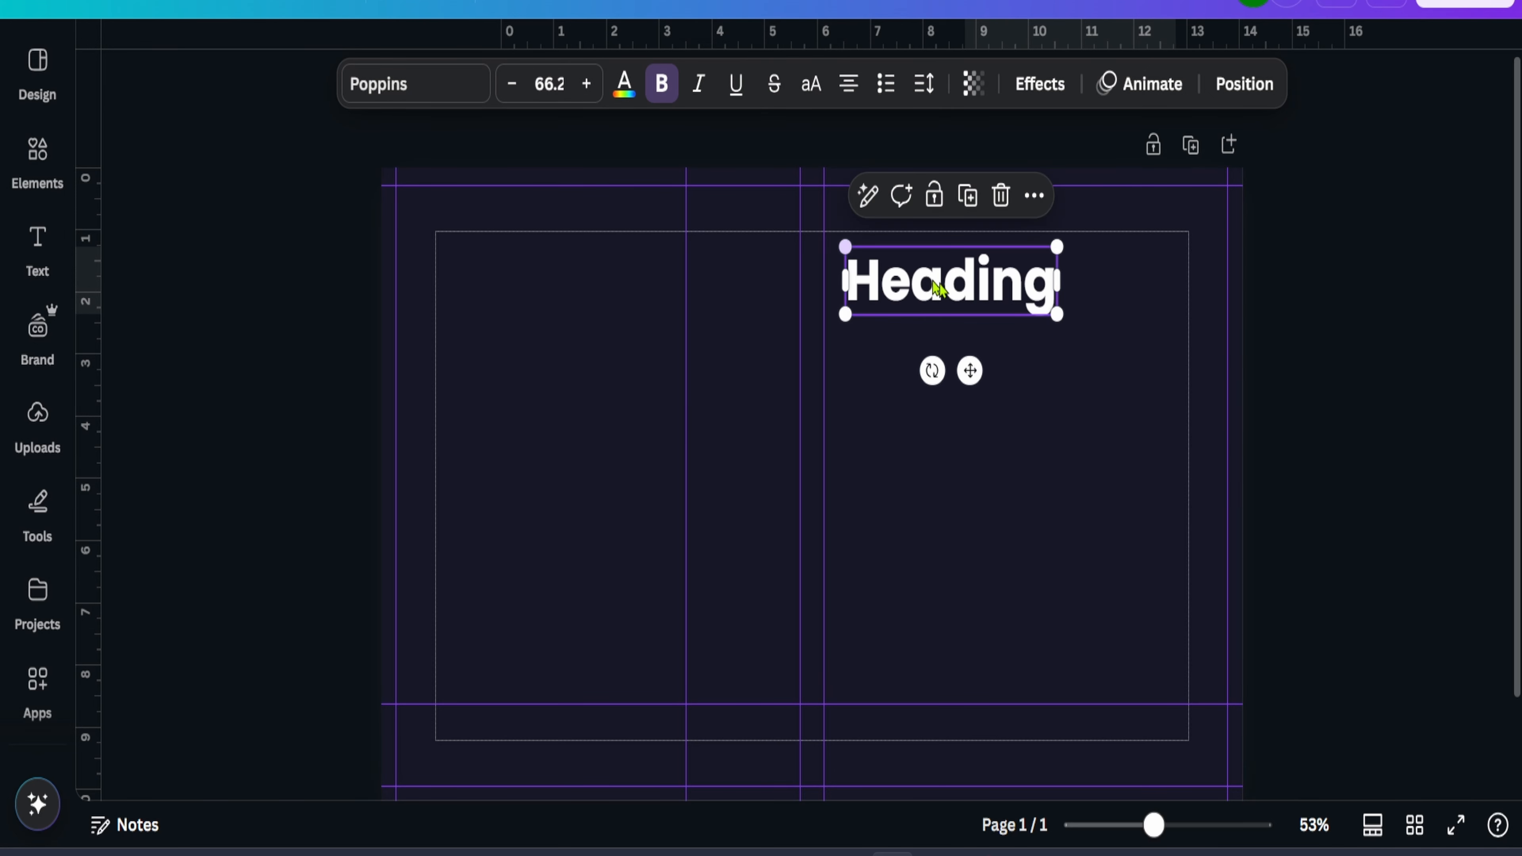
mouse_move(986, 298)
left_mouse_down()
mouse_move(1051, 312)
mouse_move(1046, 292)
mouse_move(1146, 293)
mouse_move(829, 289)
mouse_move(1069, 289)
mouse_move(1051, 280)
left_mouse_up()
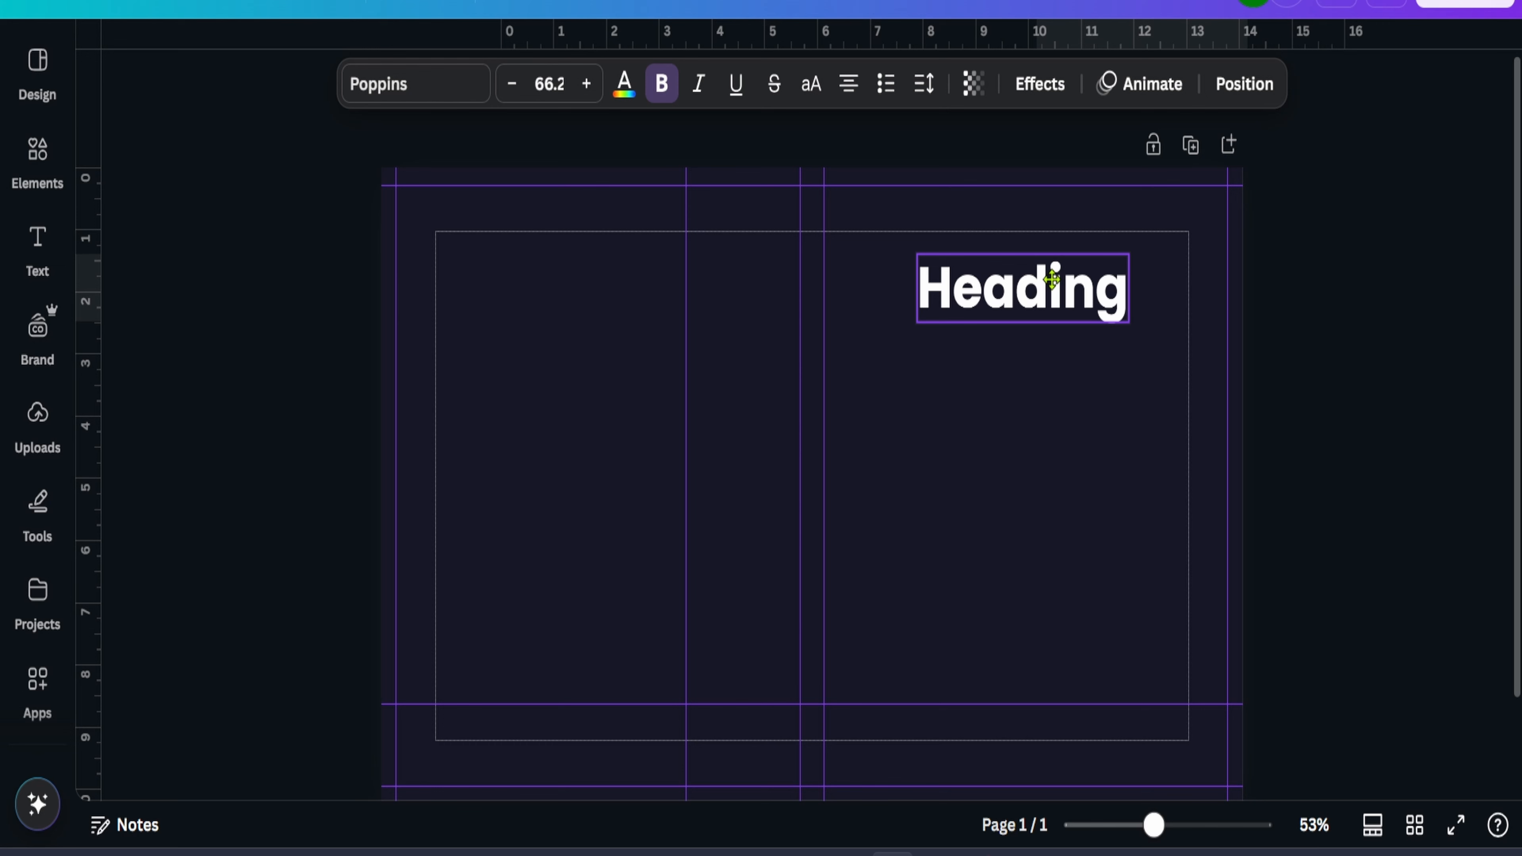
Duplicate the heading below itself, shrink the copy to about 33.1 pt and change its text to "subtitle"
left_click_drag(1052, 280, 1028, 427)
key("ctrl+d")
left_click_drag(1127, 456, 1036, 391)
double_click(1036, 391)
type("syub")
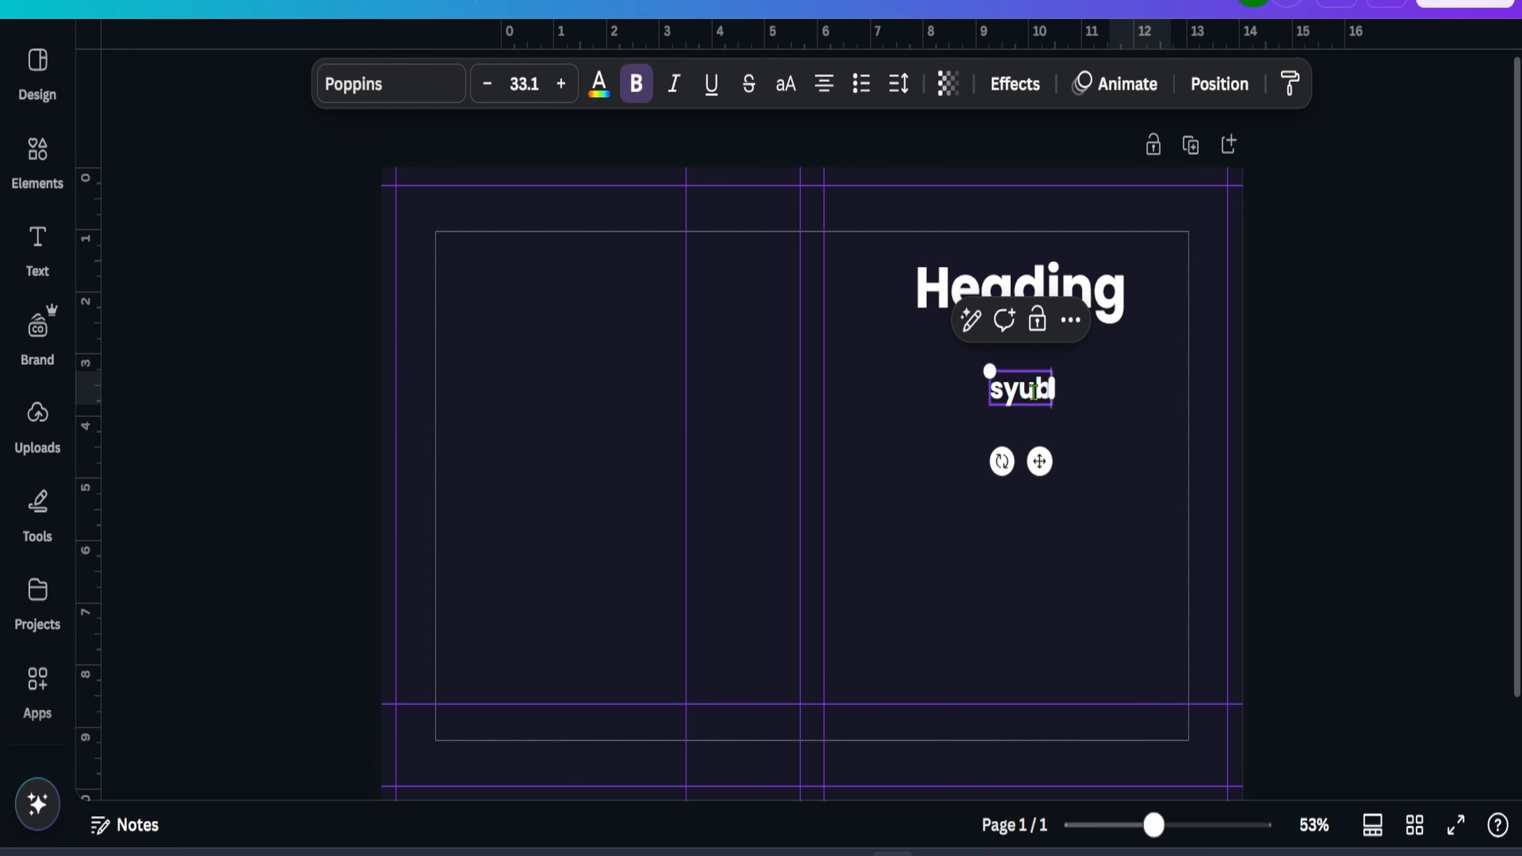
key("ctrl+a")
type("subtitle")
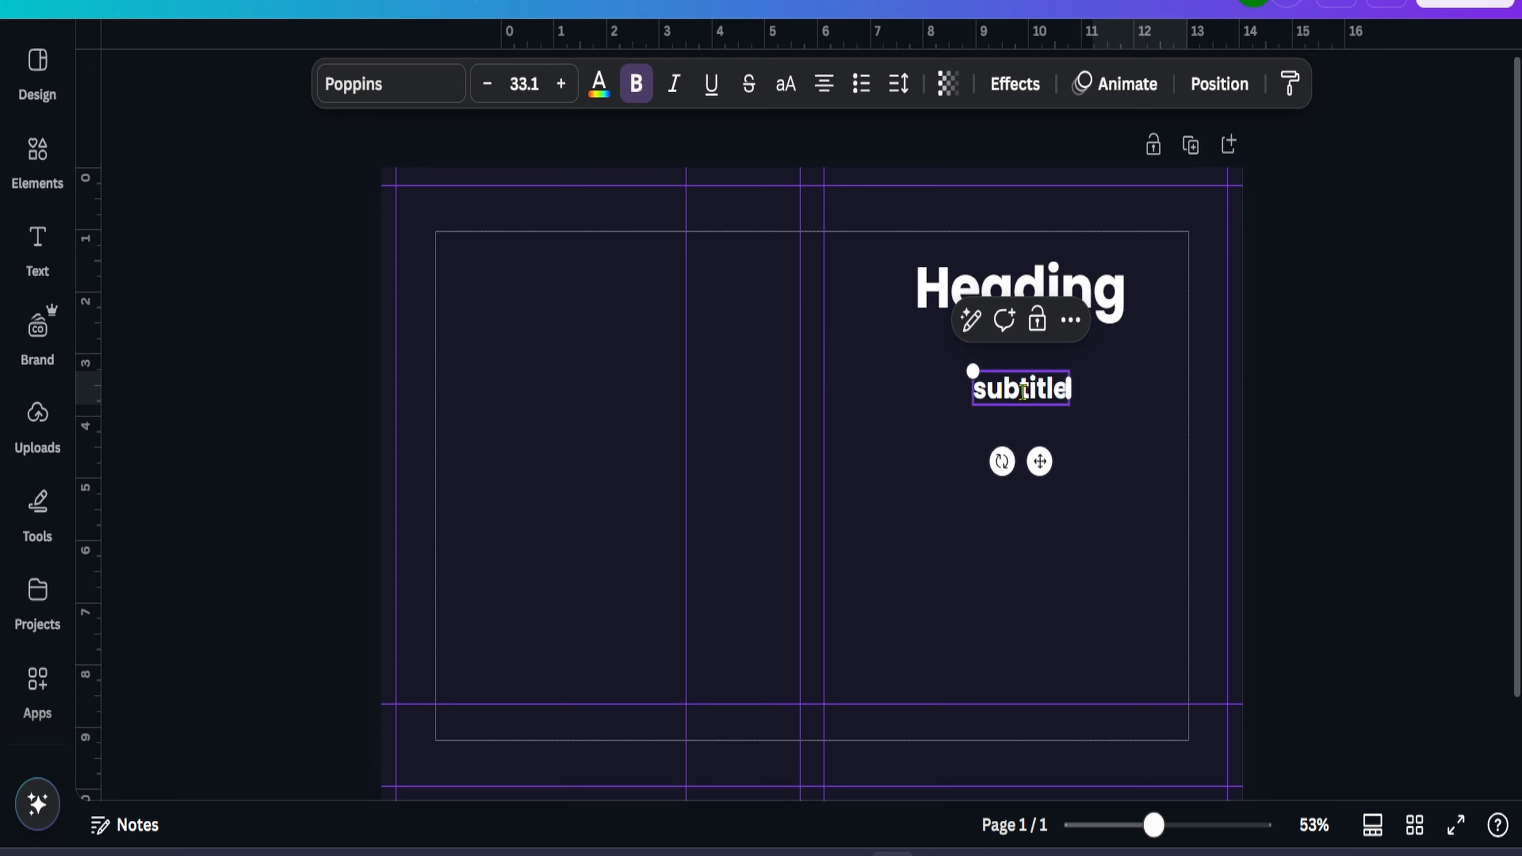
left_click(907, 483)
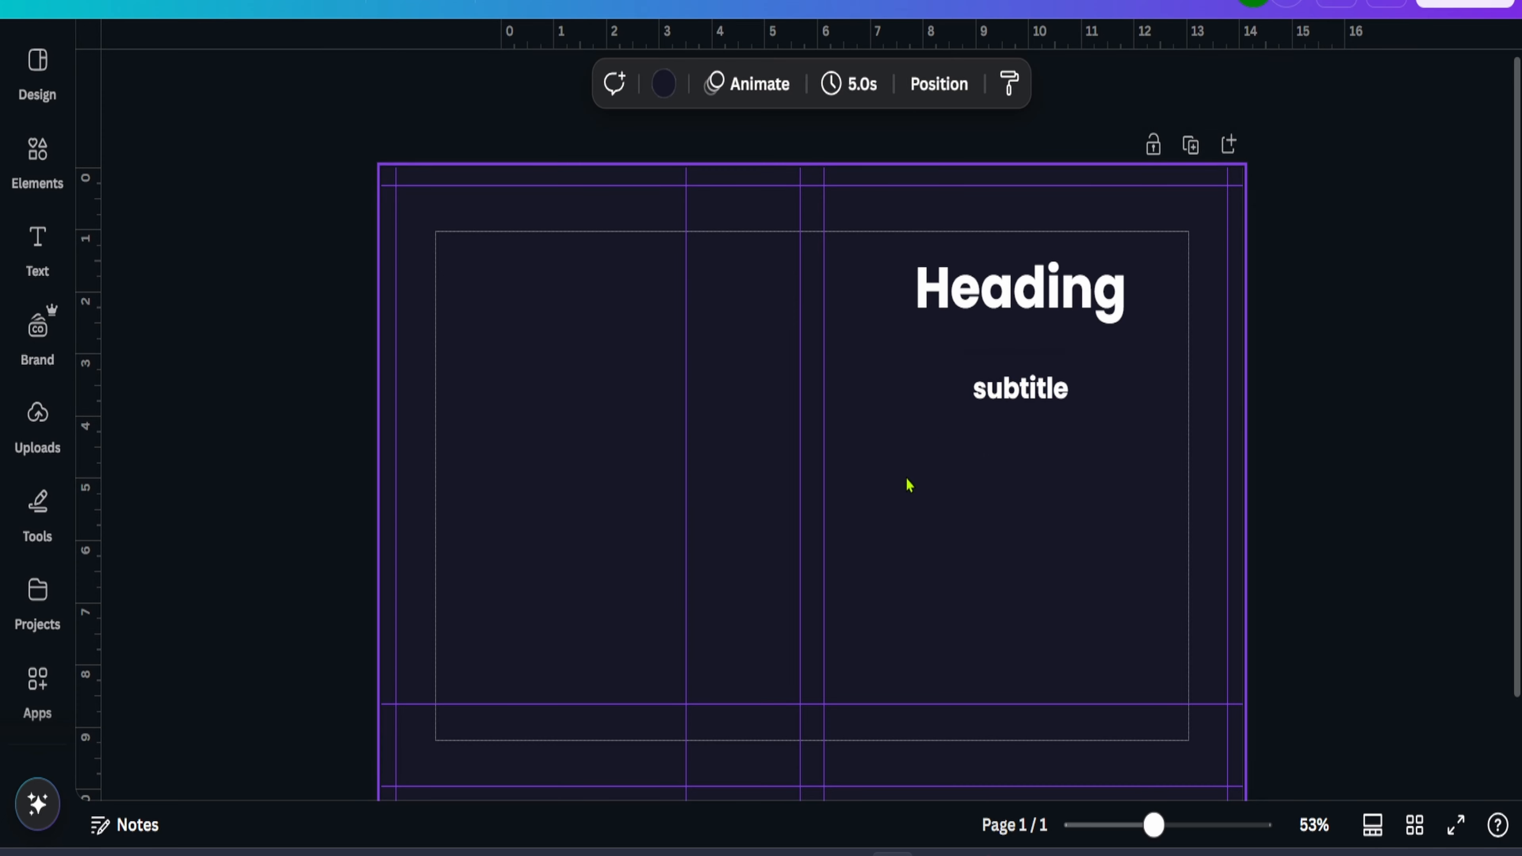
Add the recently used tree-with-hands graphic, scale it to about the heading's width and center it below the subtitle
left_click(37, 153)
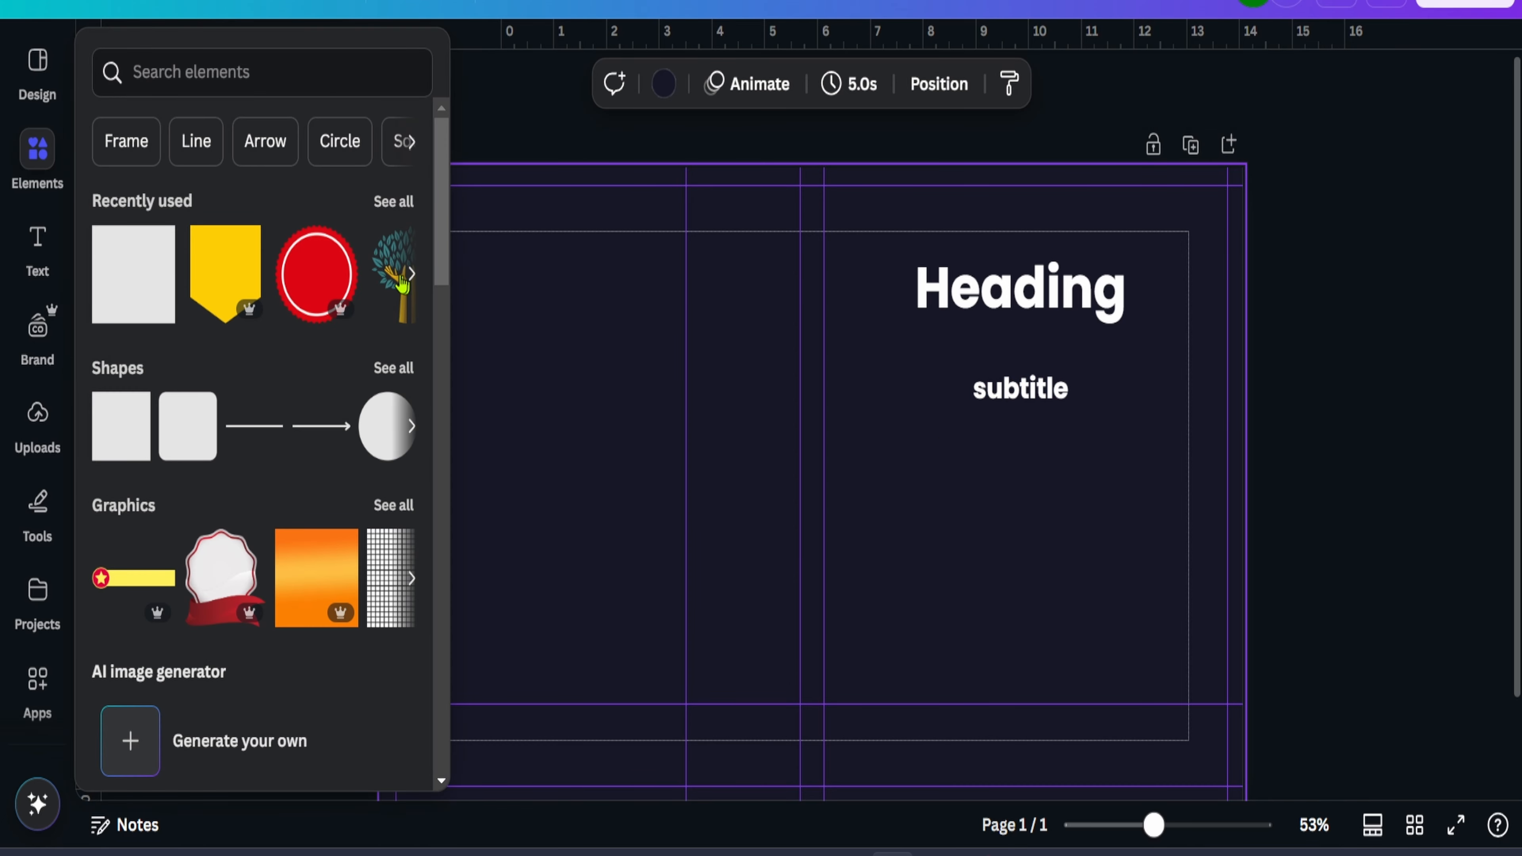
left_click(389, 272)
left_click_drag(851, 493, 1074, 557)
left_click_drag(1227, 796, 1078, 530)
left_click_drag(956, 431, 1022, 645)
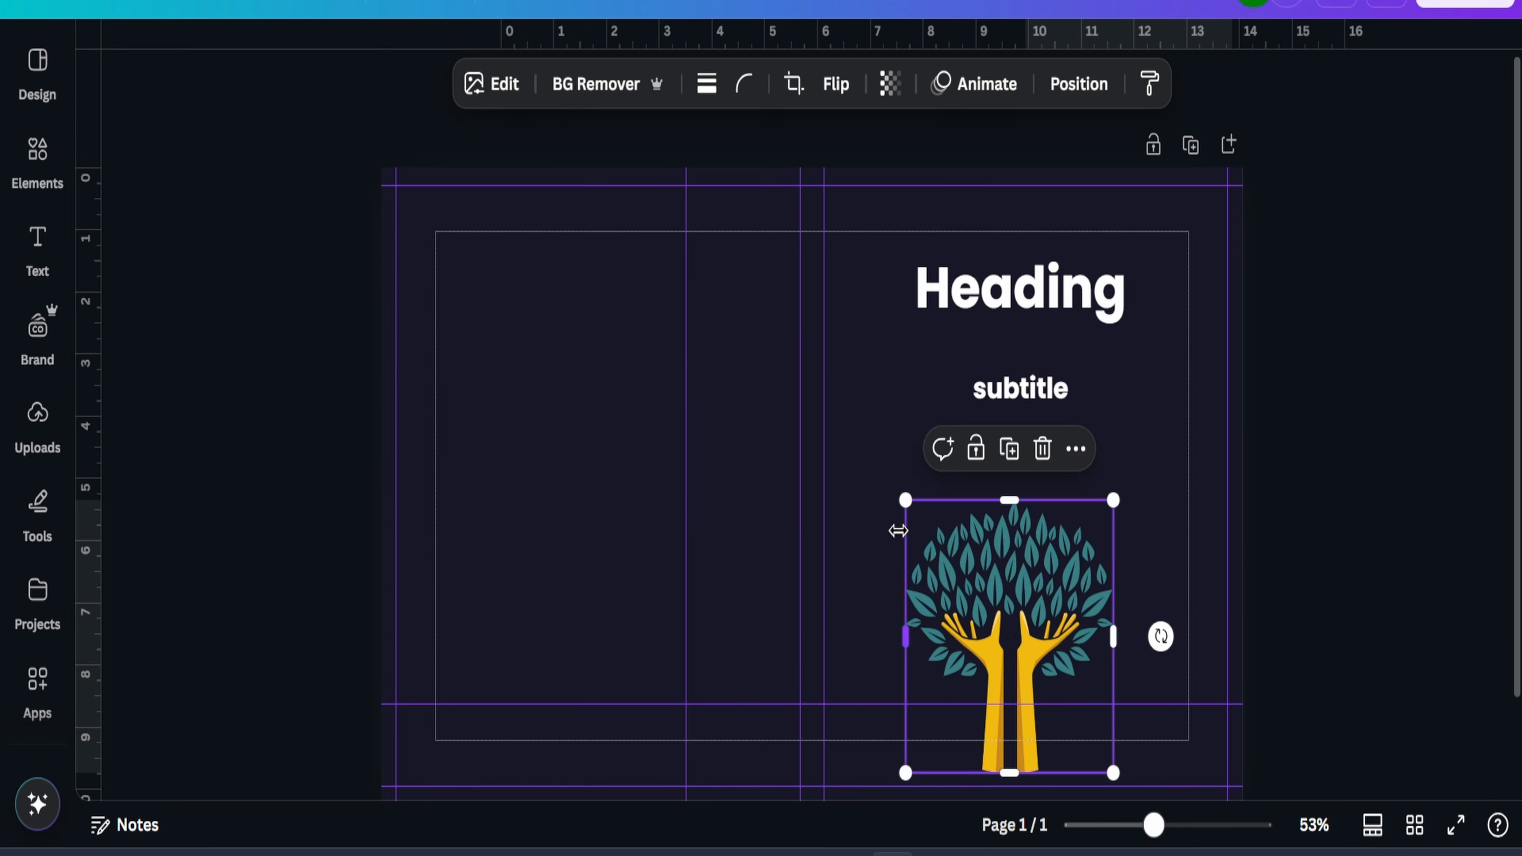
mouse_move(904, 502)
left_mouse_down()
mouse_move(863, 449)
mouse_move(903, 496)
left_mouse_up()
left_click_drag(988, 594, 1003, 524)
left_click(1119, 345)
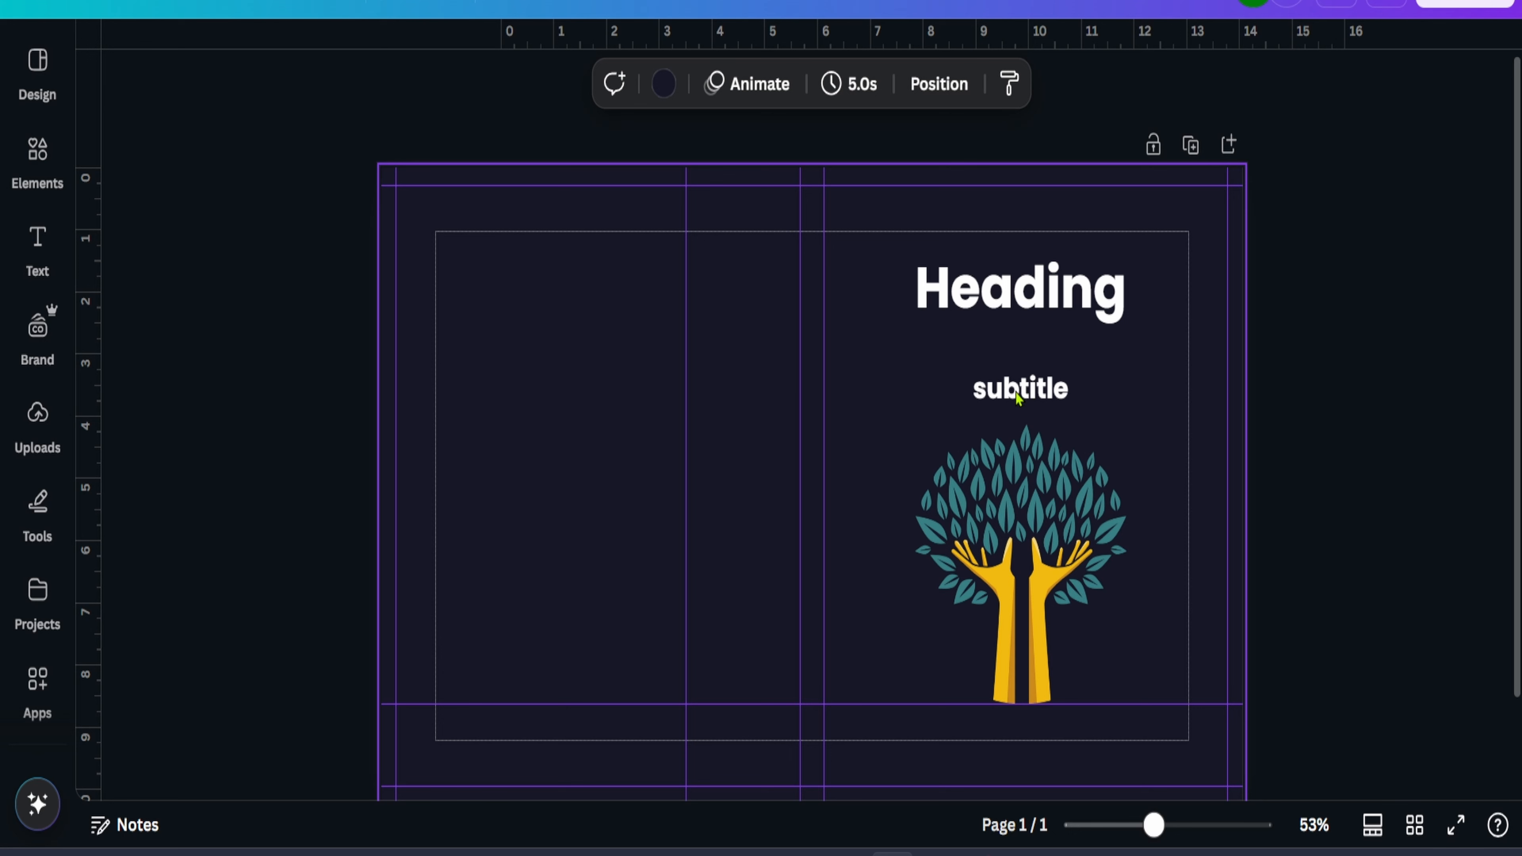
Copy the subtitle to below the tree graphic and replace its text with "by" and the author's name
left_click(1038, 392)
left_click_drag(1050, 388, 1027, 766)
double_click(1027, 767)
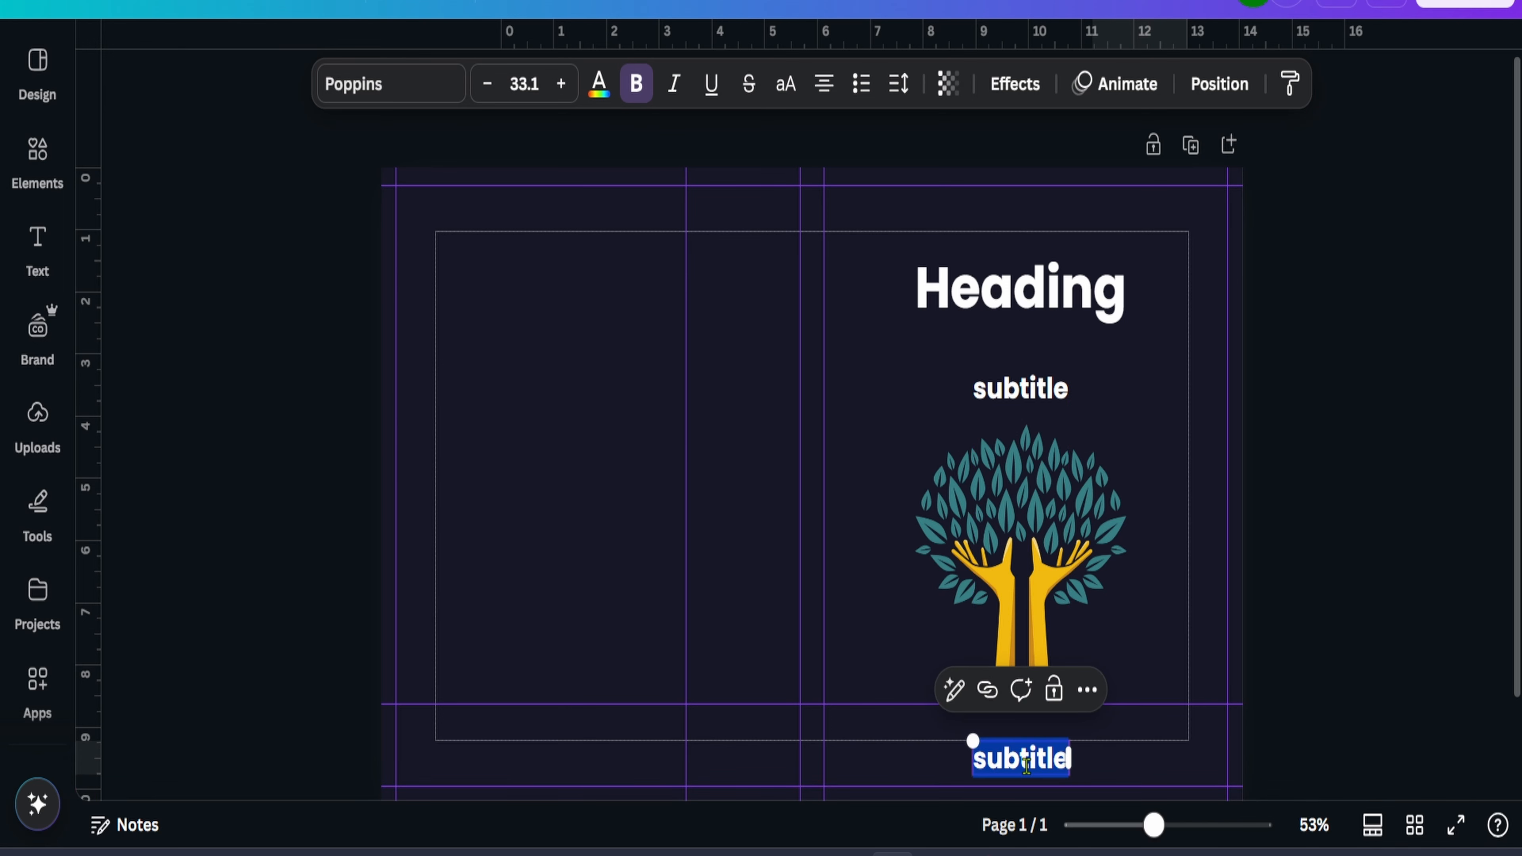
type("by ABC")
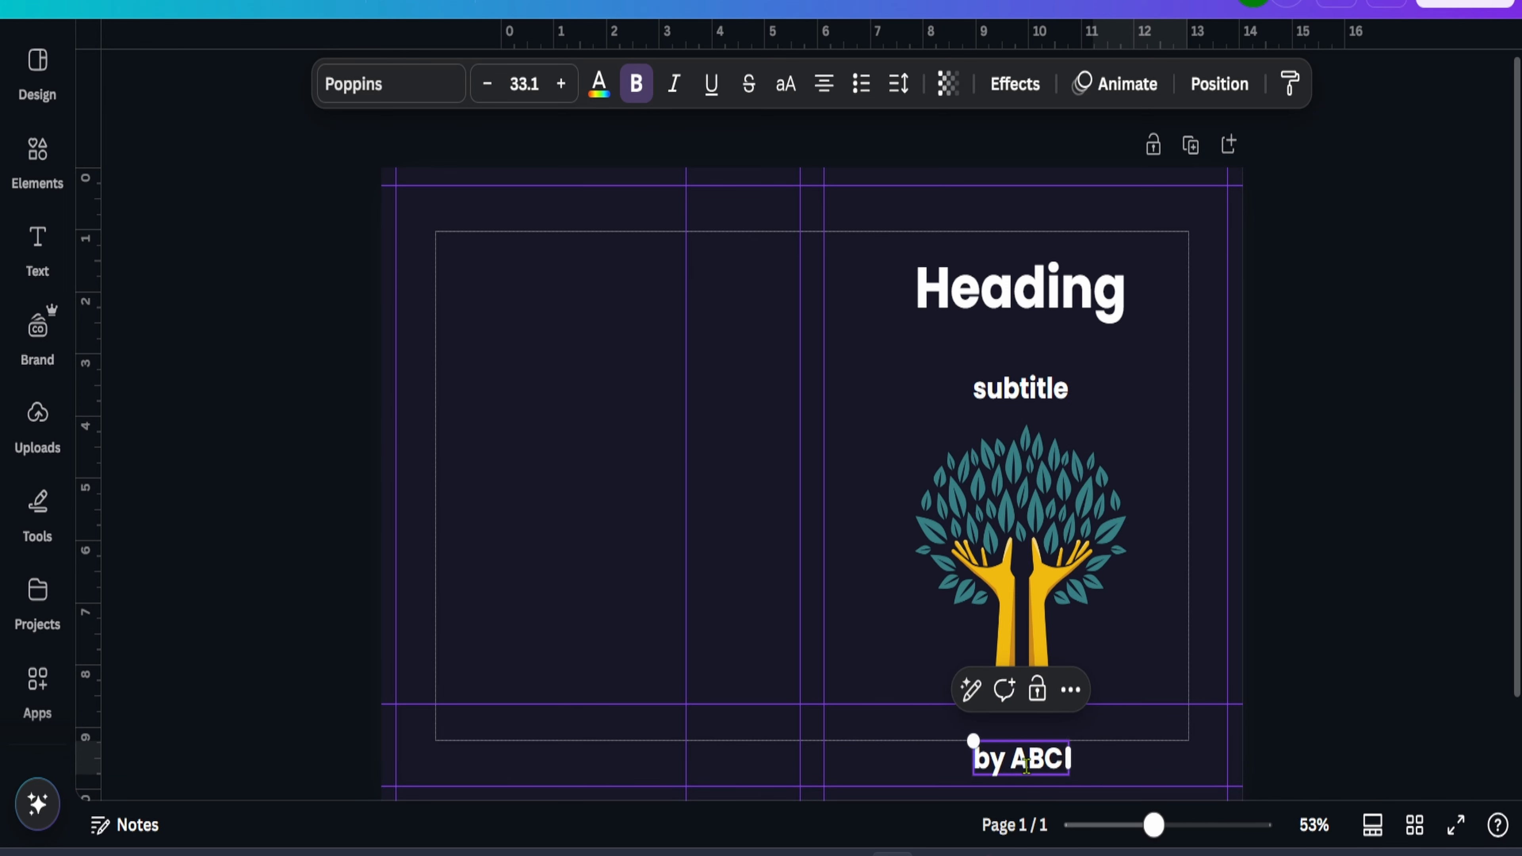
double_click(1026, 765)
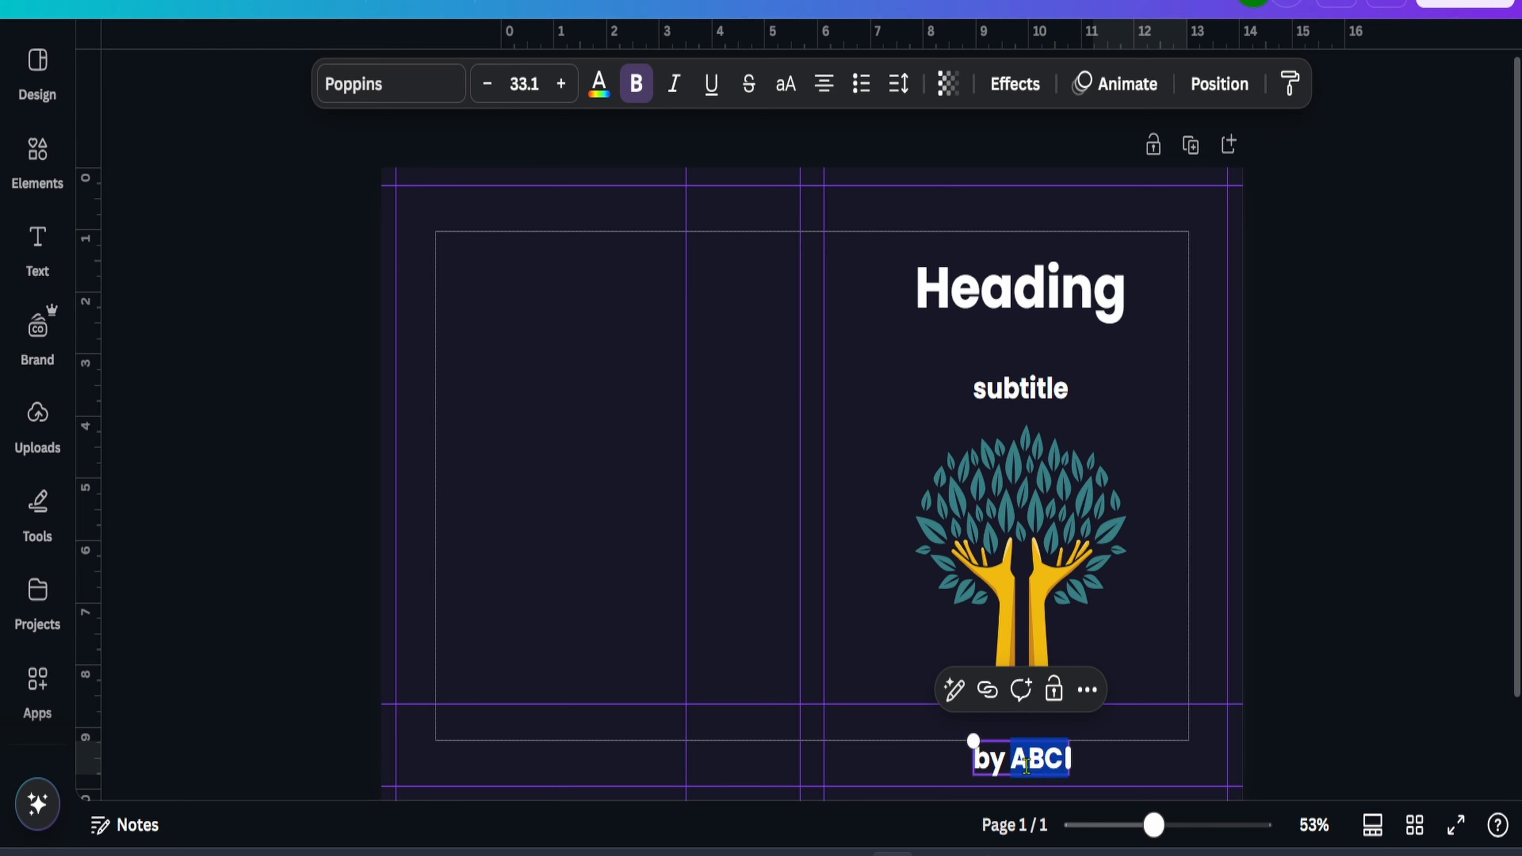
type("john Doe")
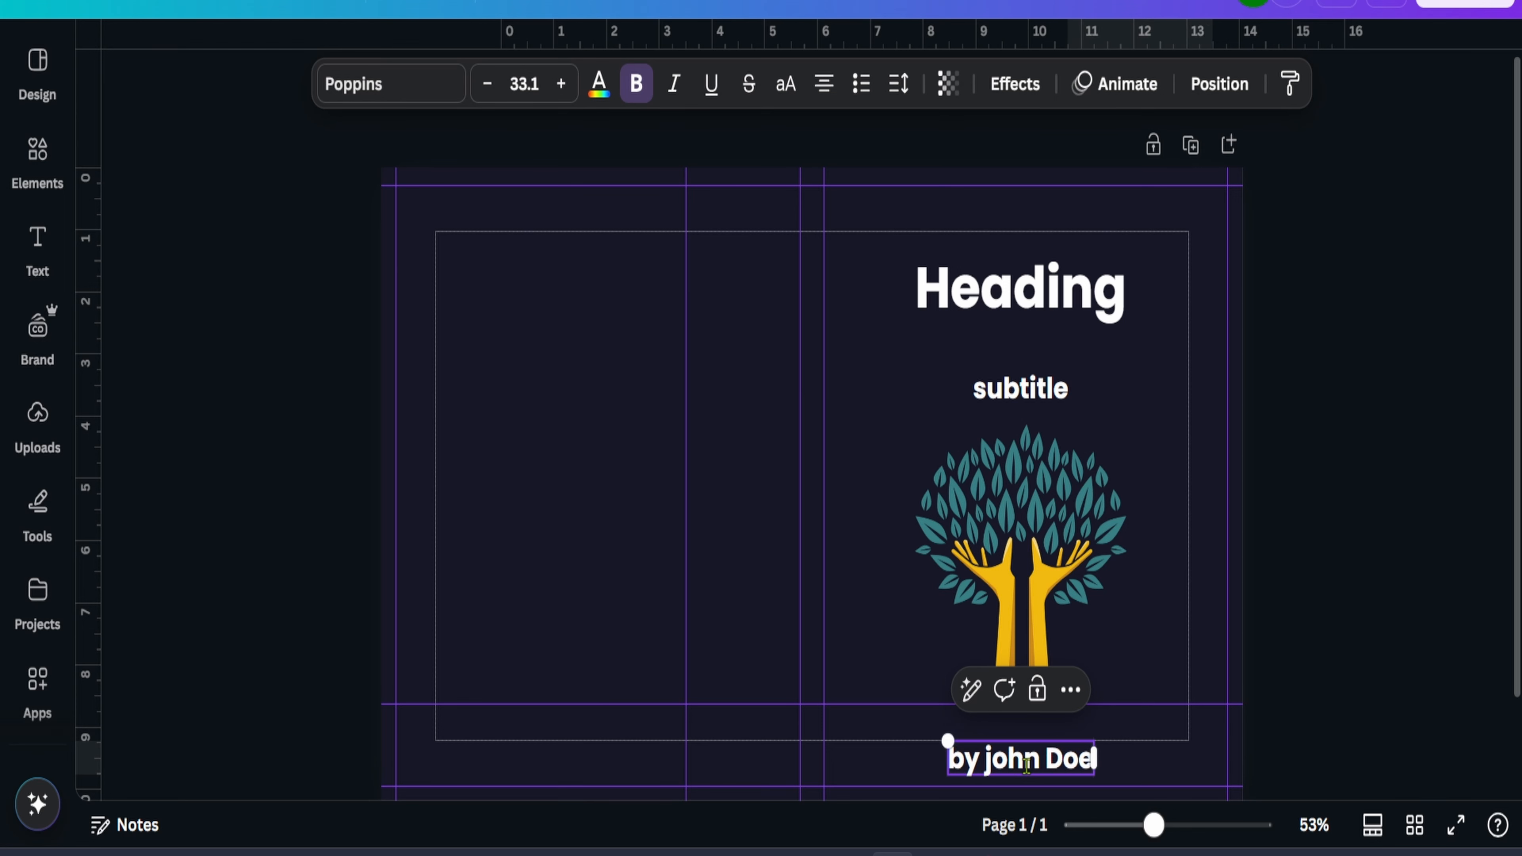
Set the author line's font size to 22 and move it slightly lower beneath the tree
key("ctrl+a")
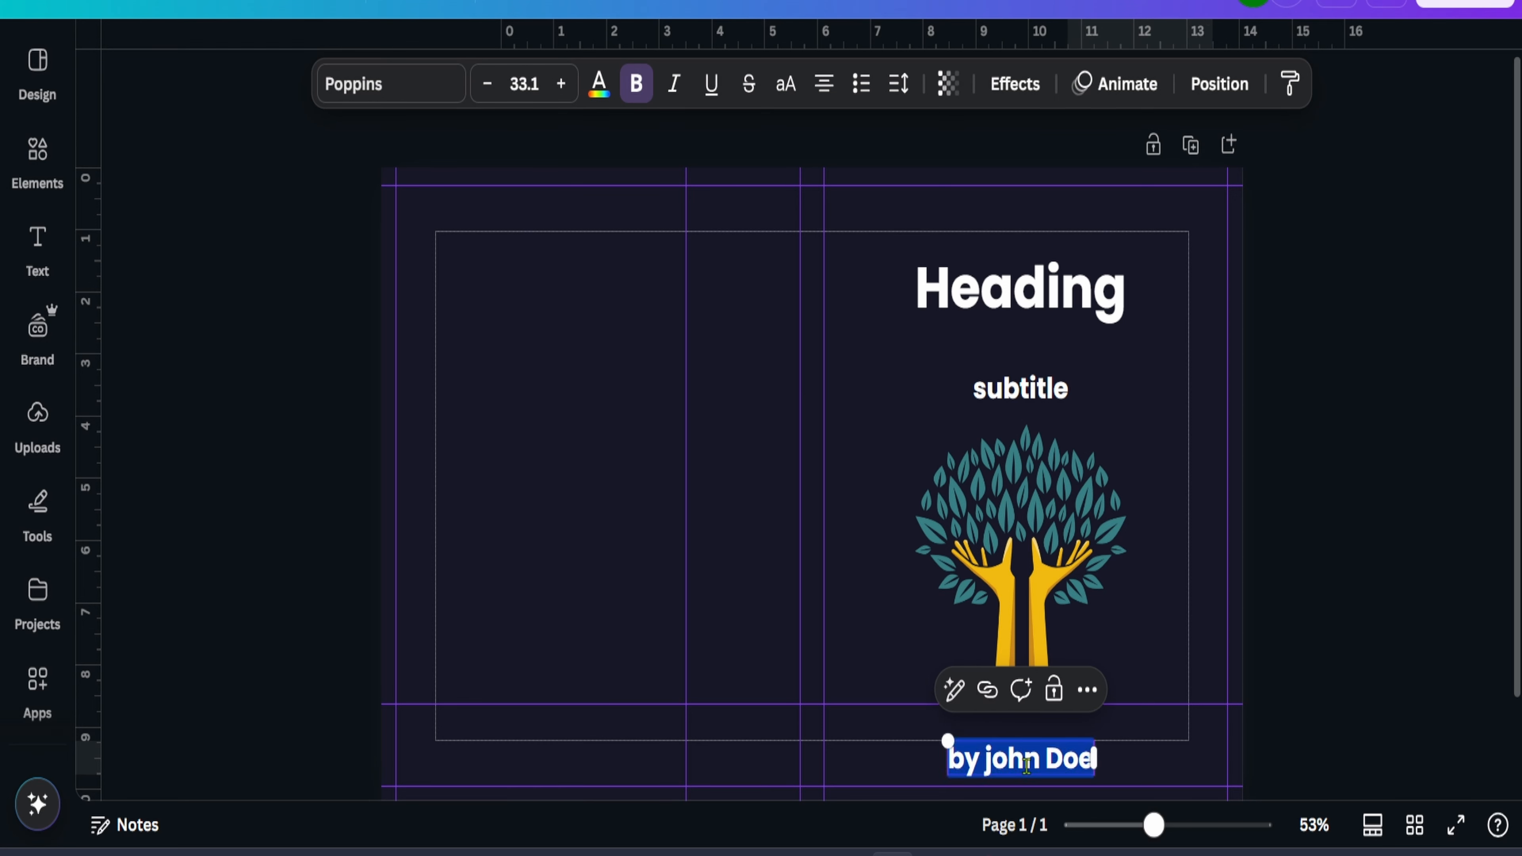
left_click(527, 83)
type("22")
key("Return")
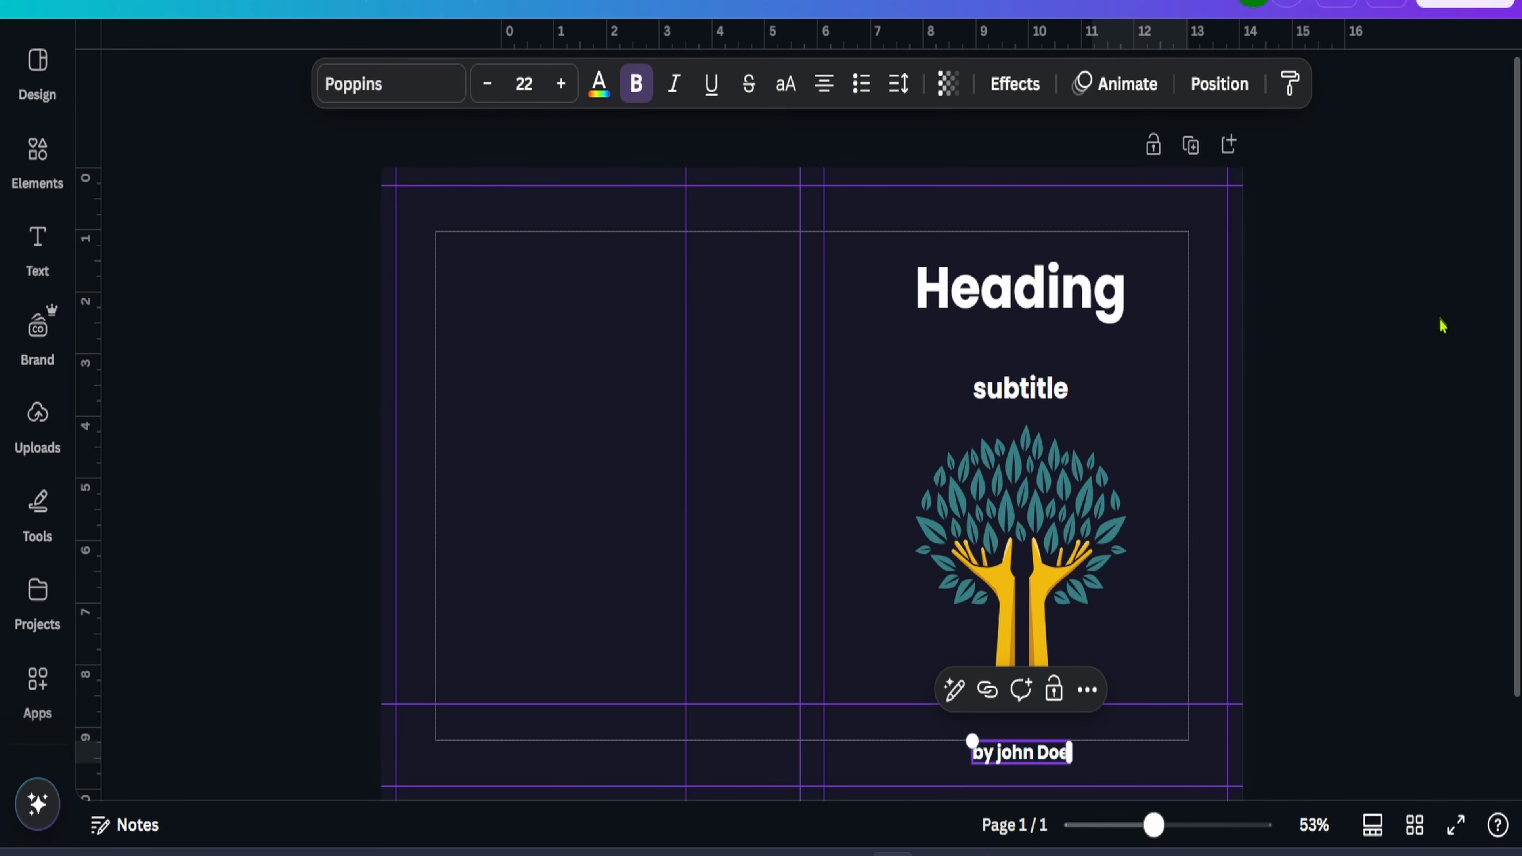
left_click(1089, 721)
left_click_drag(1009, 772, 1012, 779)
left_click(1410, 451)
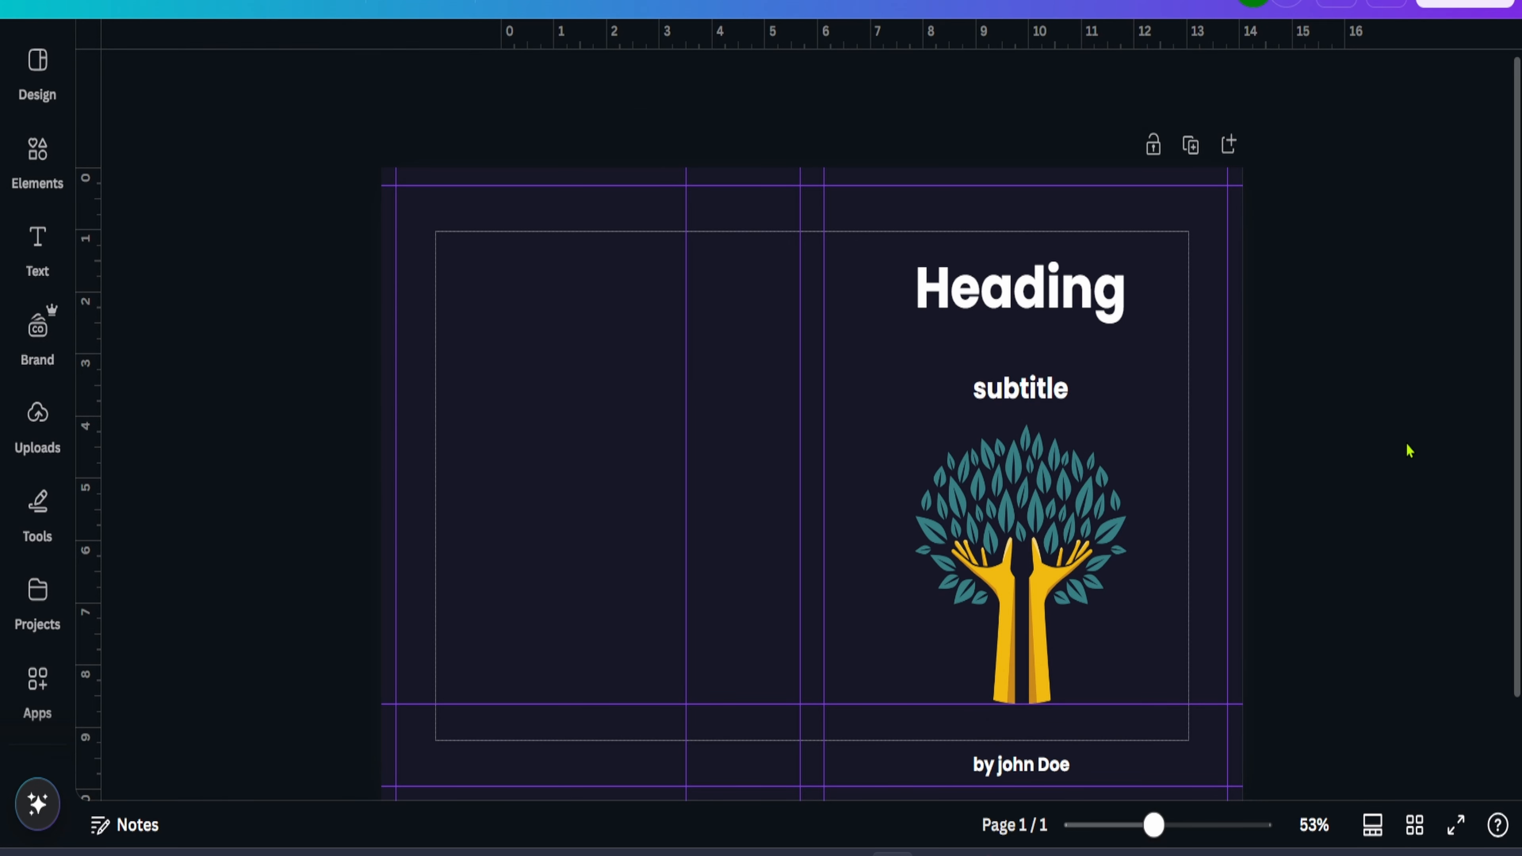
scroll(1055, 744, "up", 3)
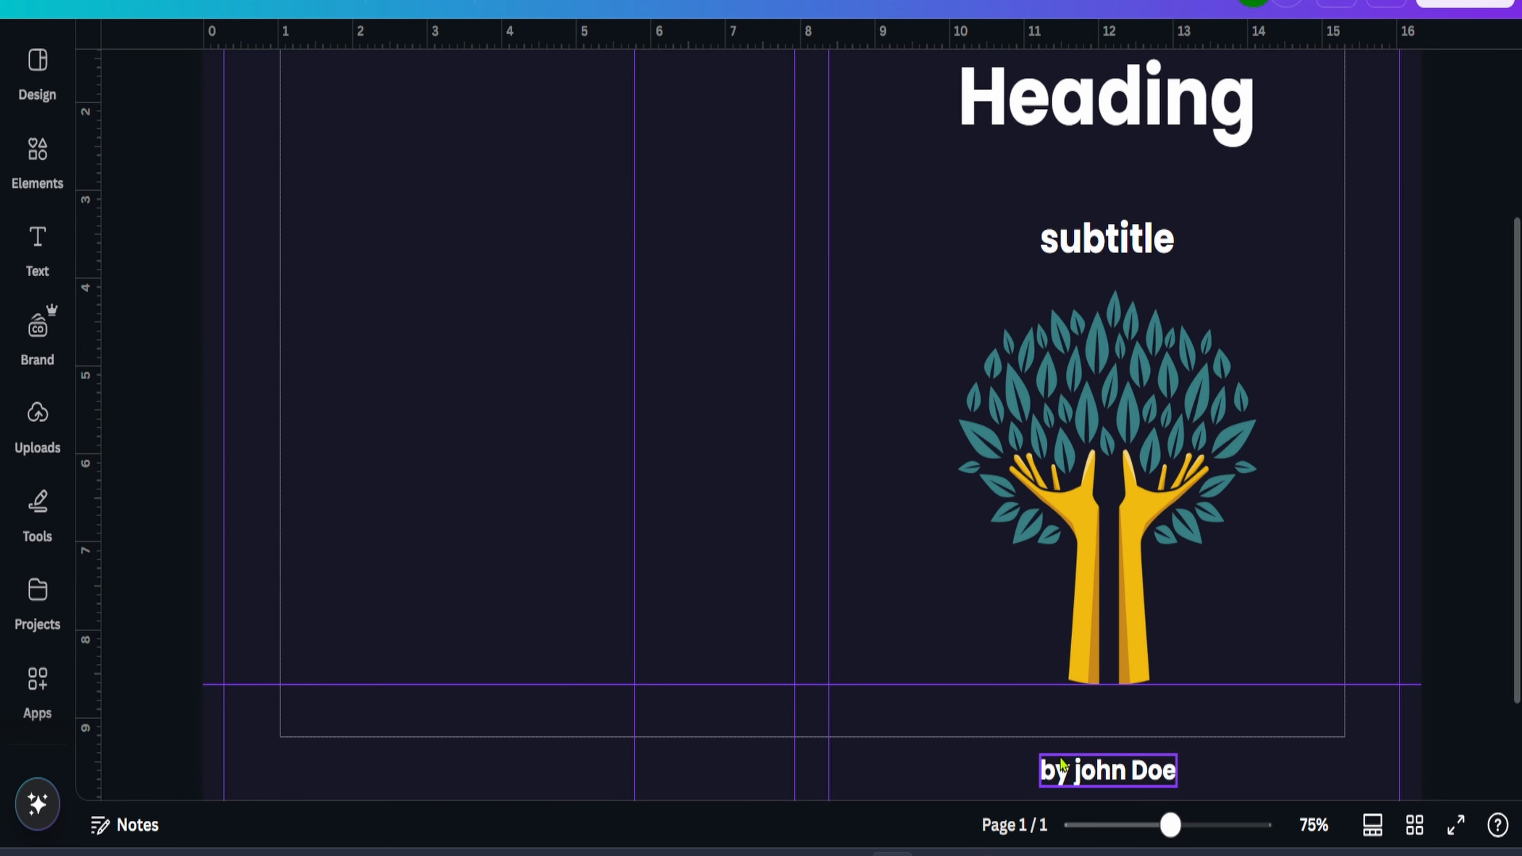
Fine-tune the author line so it sits centered about 0.79 in below the tree, matching the spacing above the subtitle
scroll(1138, 749, "down", 1)
scroll(1161, 736, "down", 1)
left_click(1108, 648)
left_click_drag(1107, 648, 1109, 649)
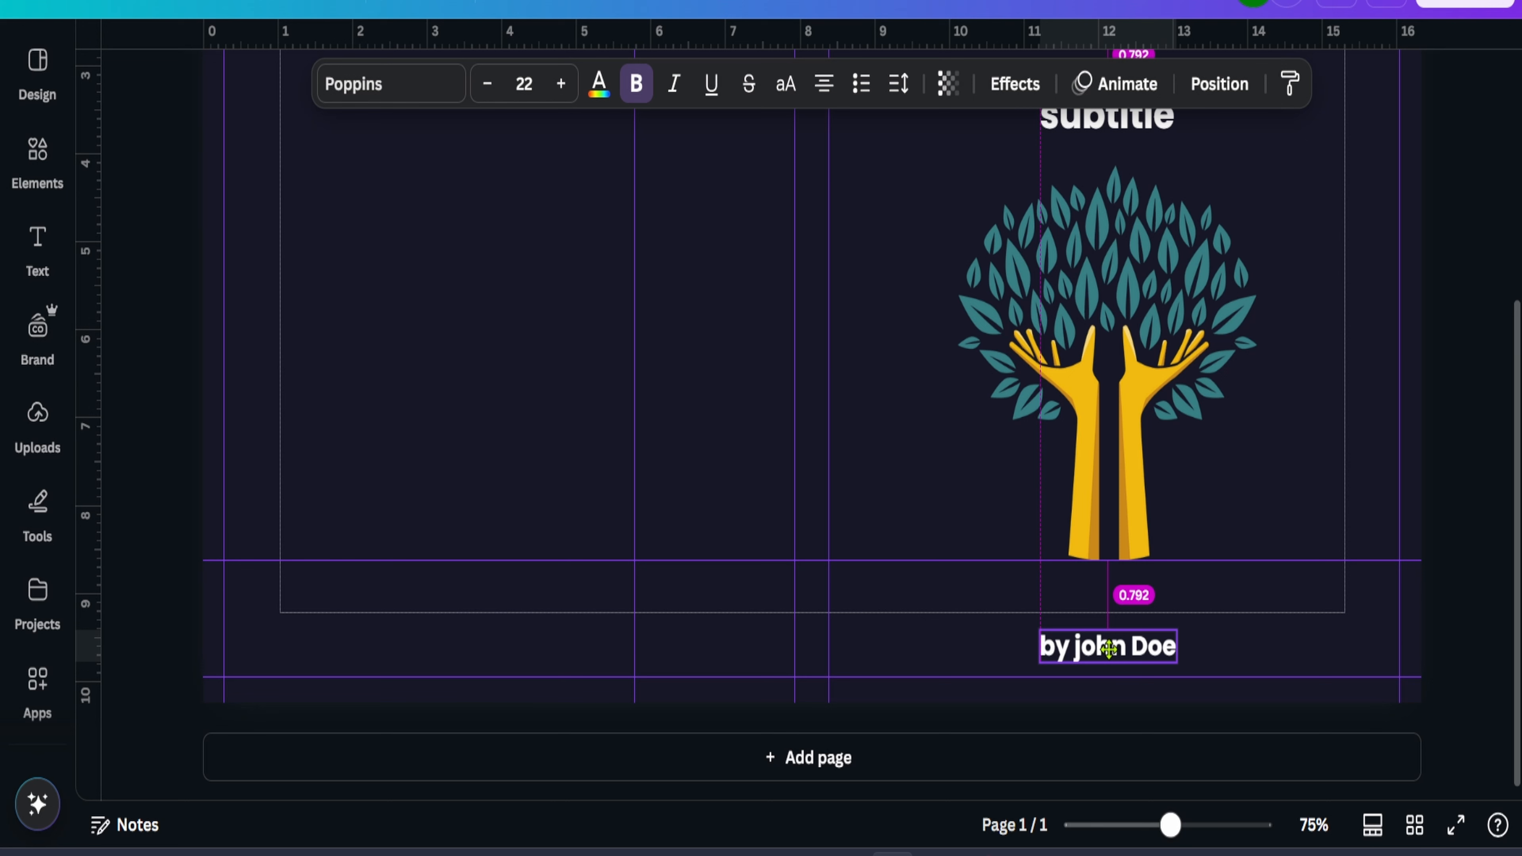
left_click_drag(1114, 649, 1108, 648)
Copy the body paragraph from the book interior design and paste it onto the back-cover half of the cover
scroll(1287, 528, "down", 5)
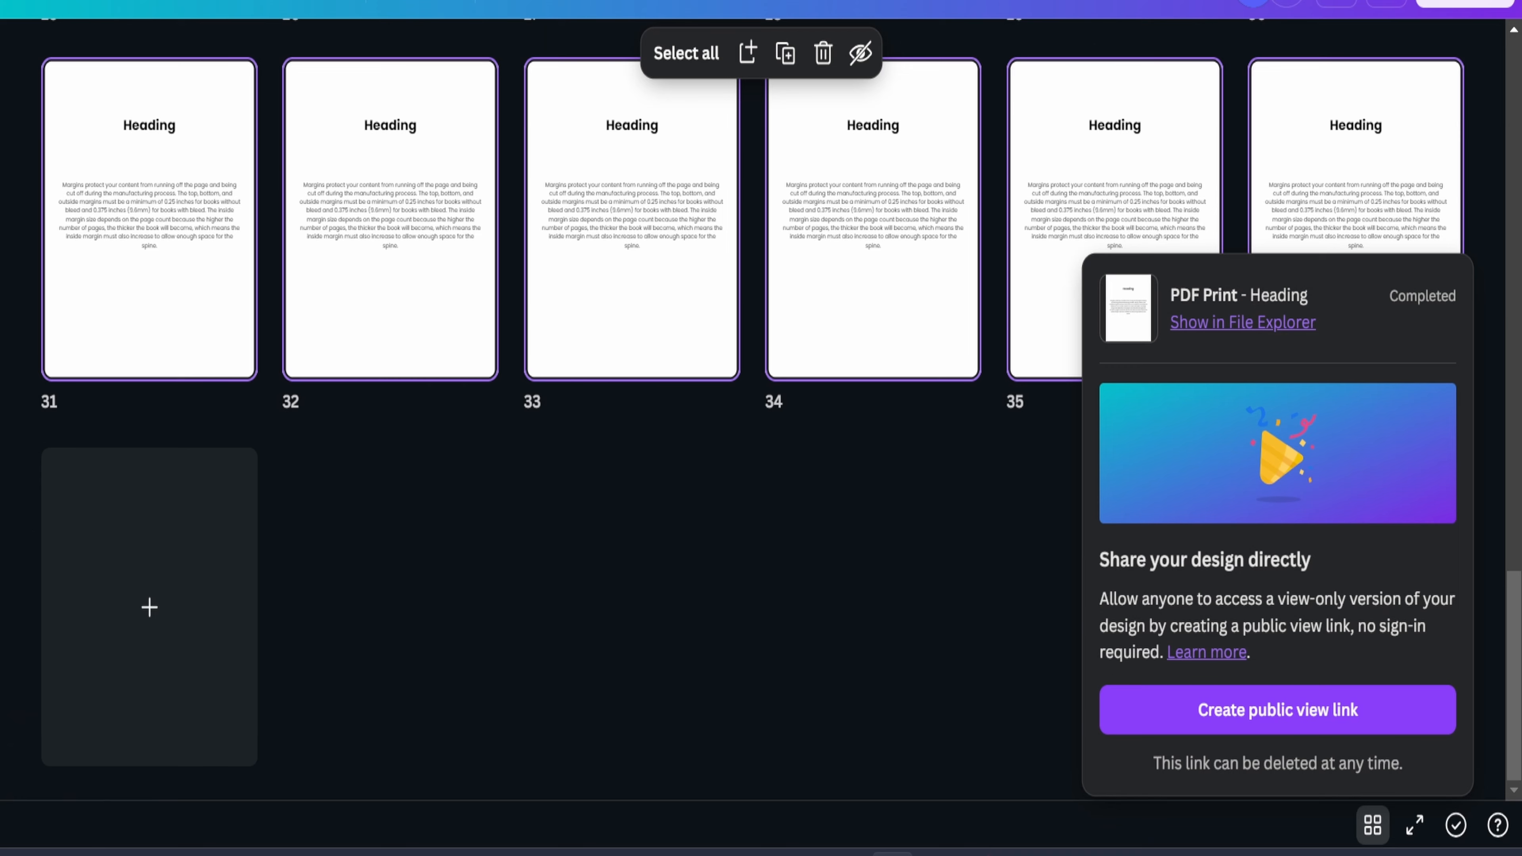
double_click(408, 197)
left_click(813, 429)
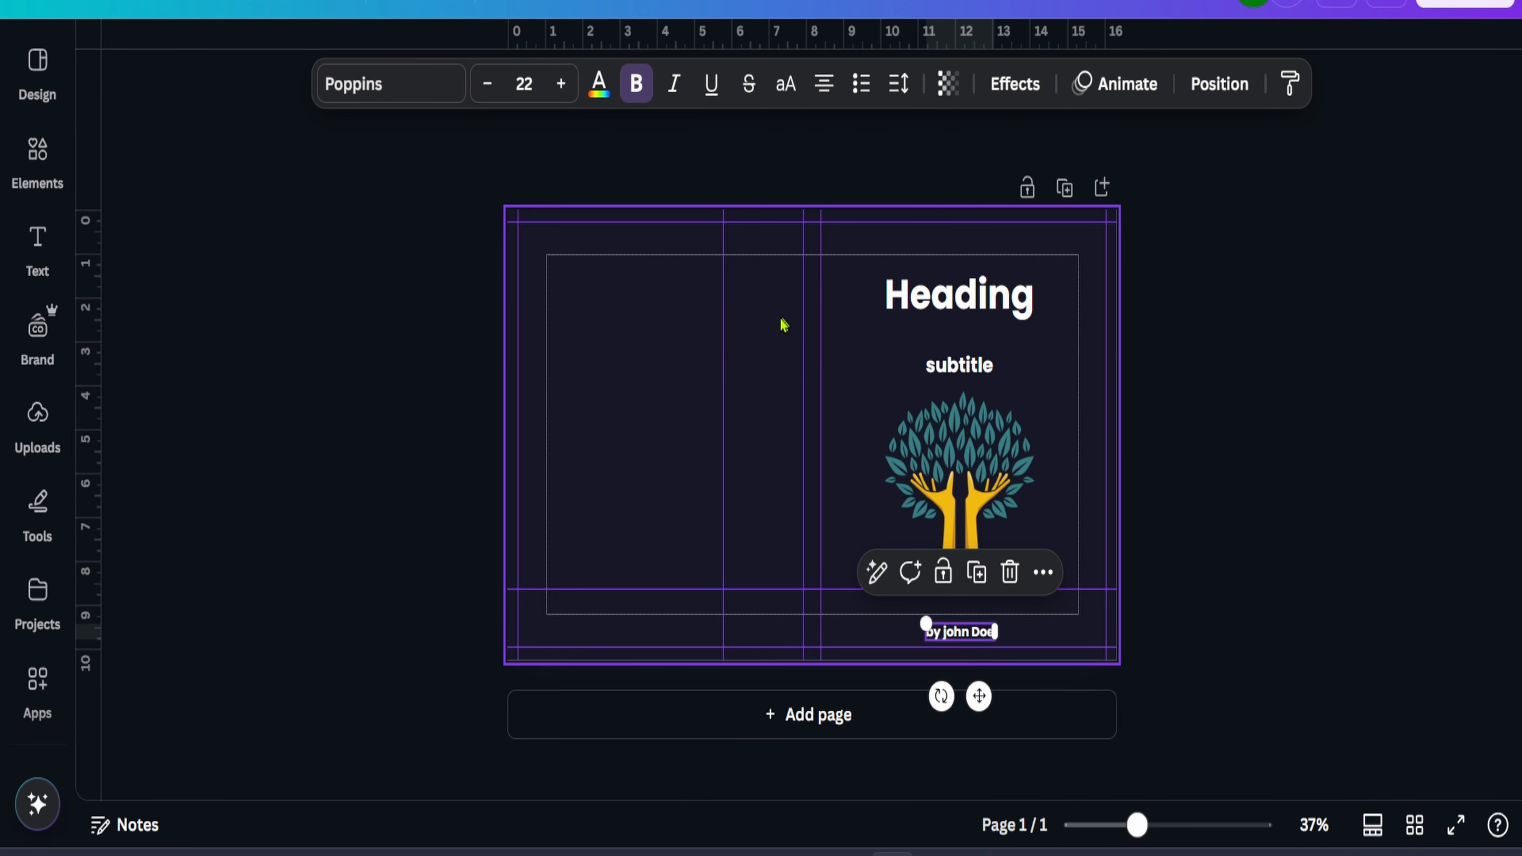
key("ctrl+v")
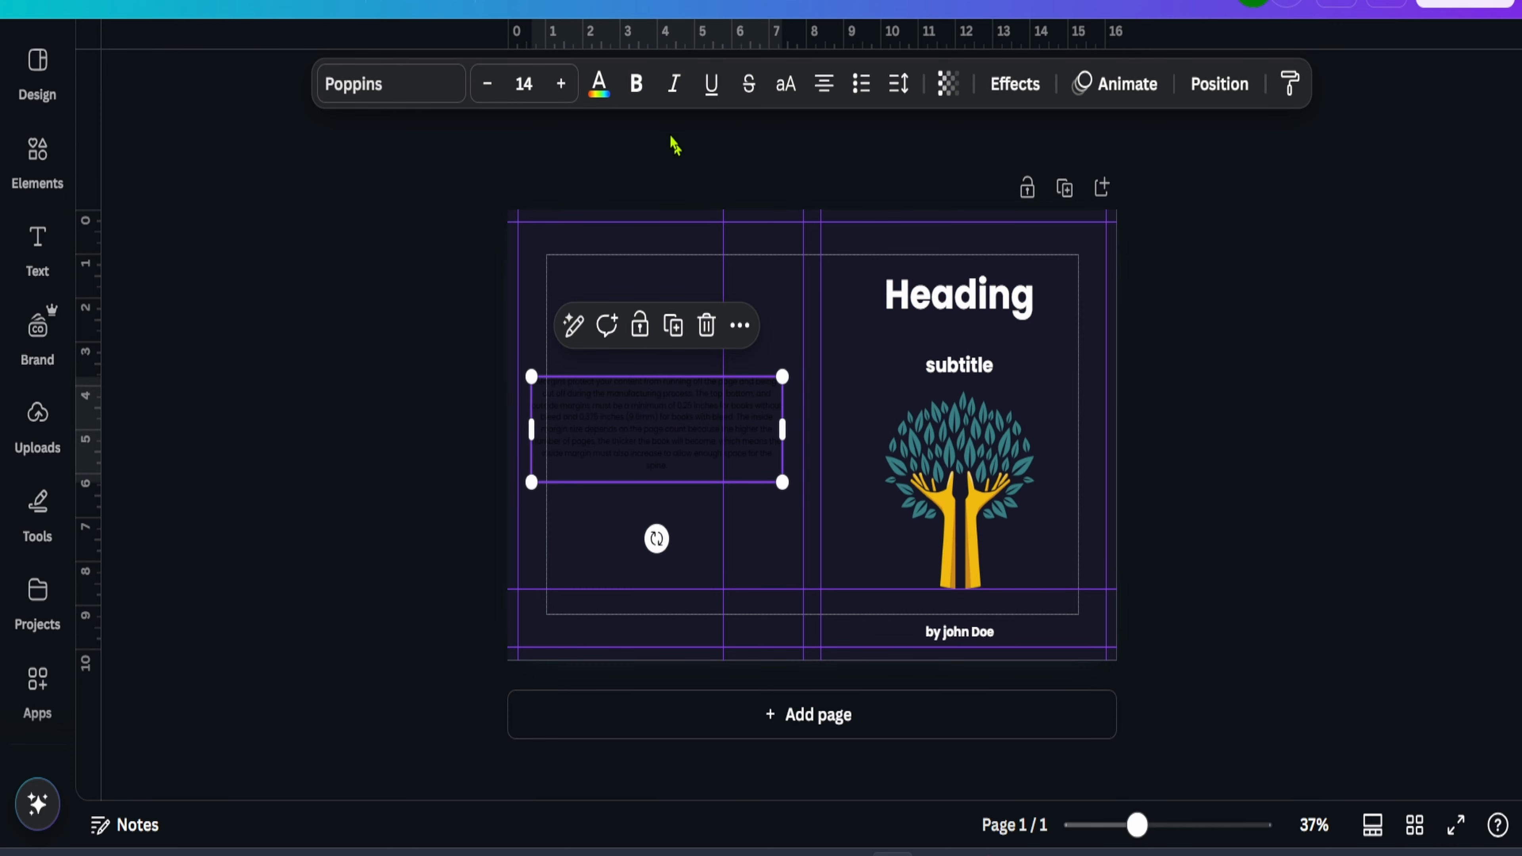
Color the pasted paragraph with the StriveGrid yellow and scale its text down to size 13
left_click(599, 84)
left_click(172, 698)
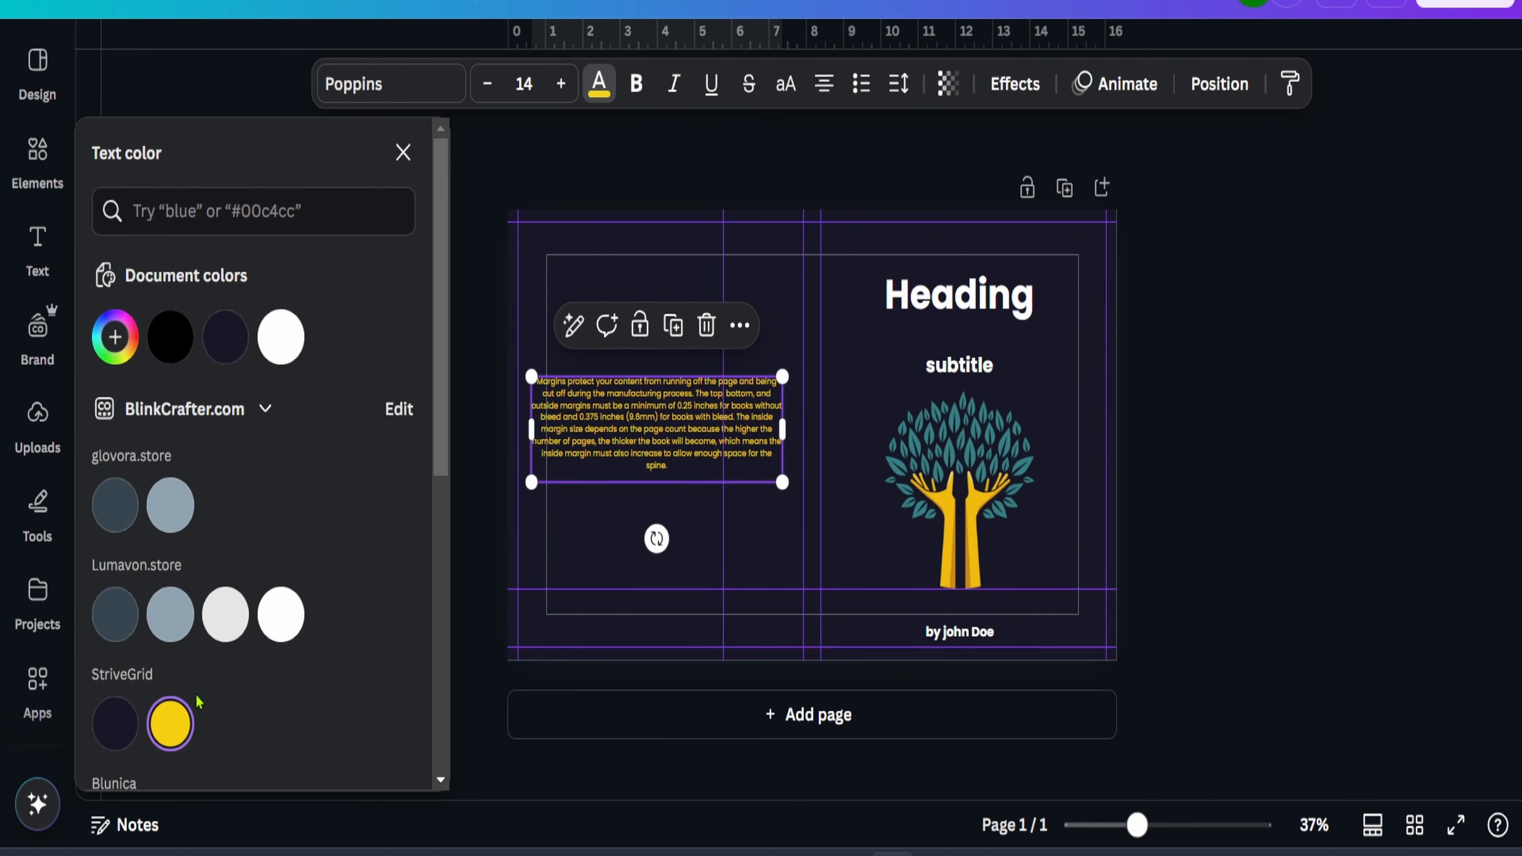
left_click_drag(782, 482, 778, 447)
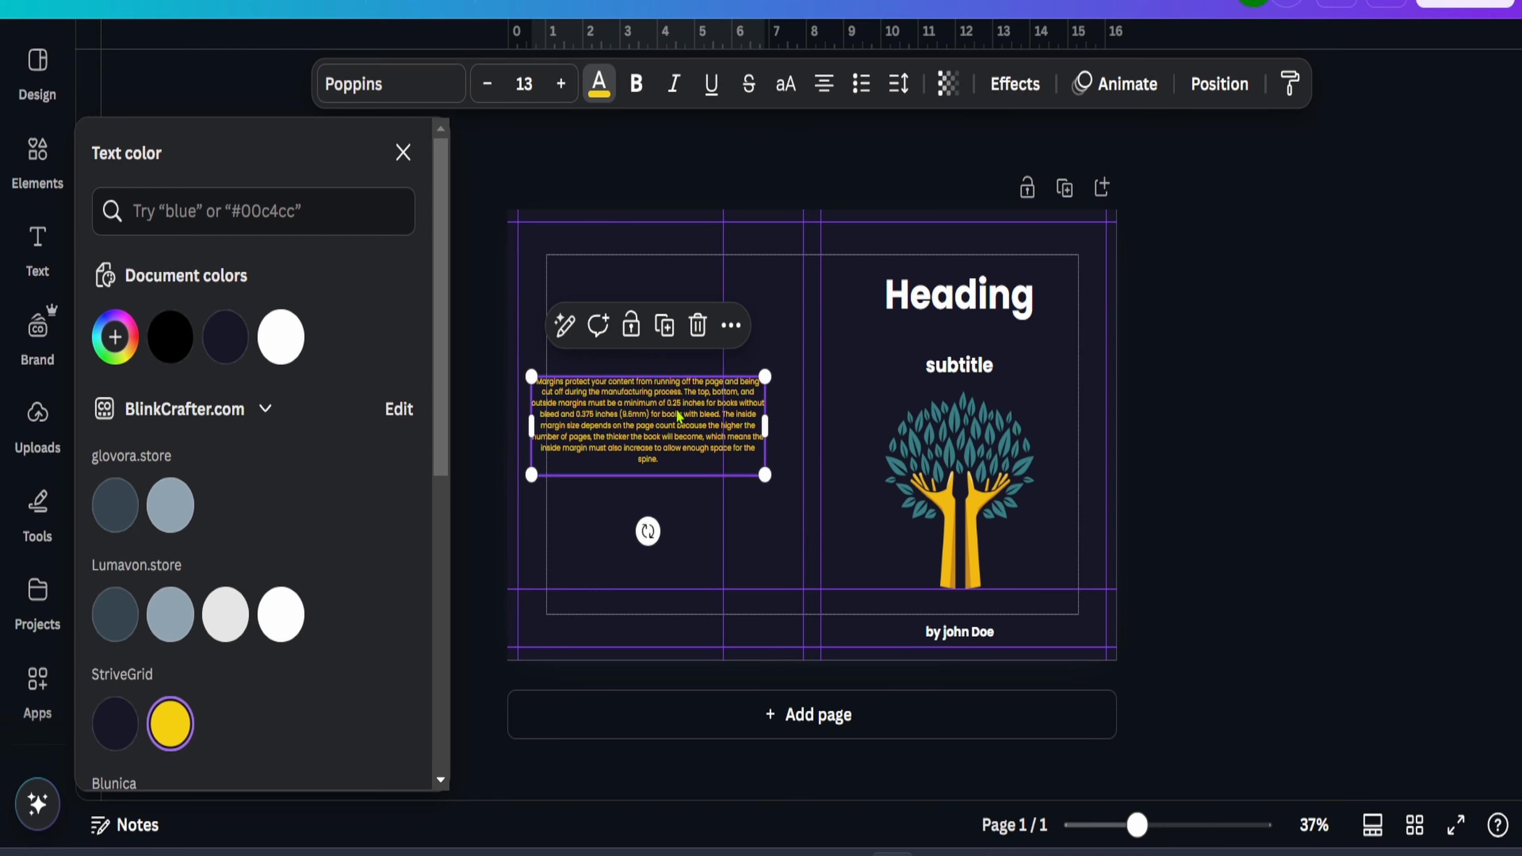
left_click(621, 231)
Place the yellow paragraph at the top of the back cover, widen it to nearly the spine guide and left-align its text
scroll(621, 324, "up", 5)
scroll(622, 324, "down", 4)
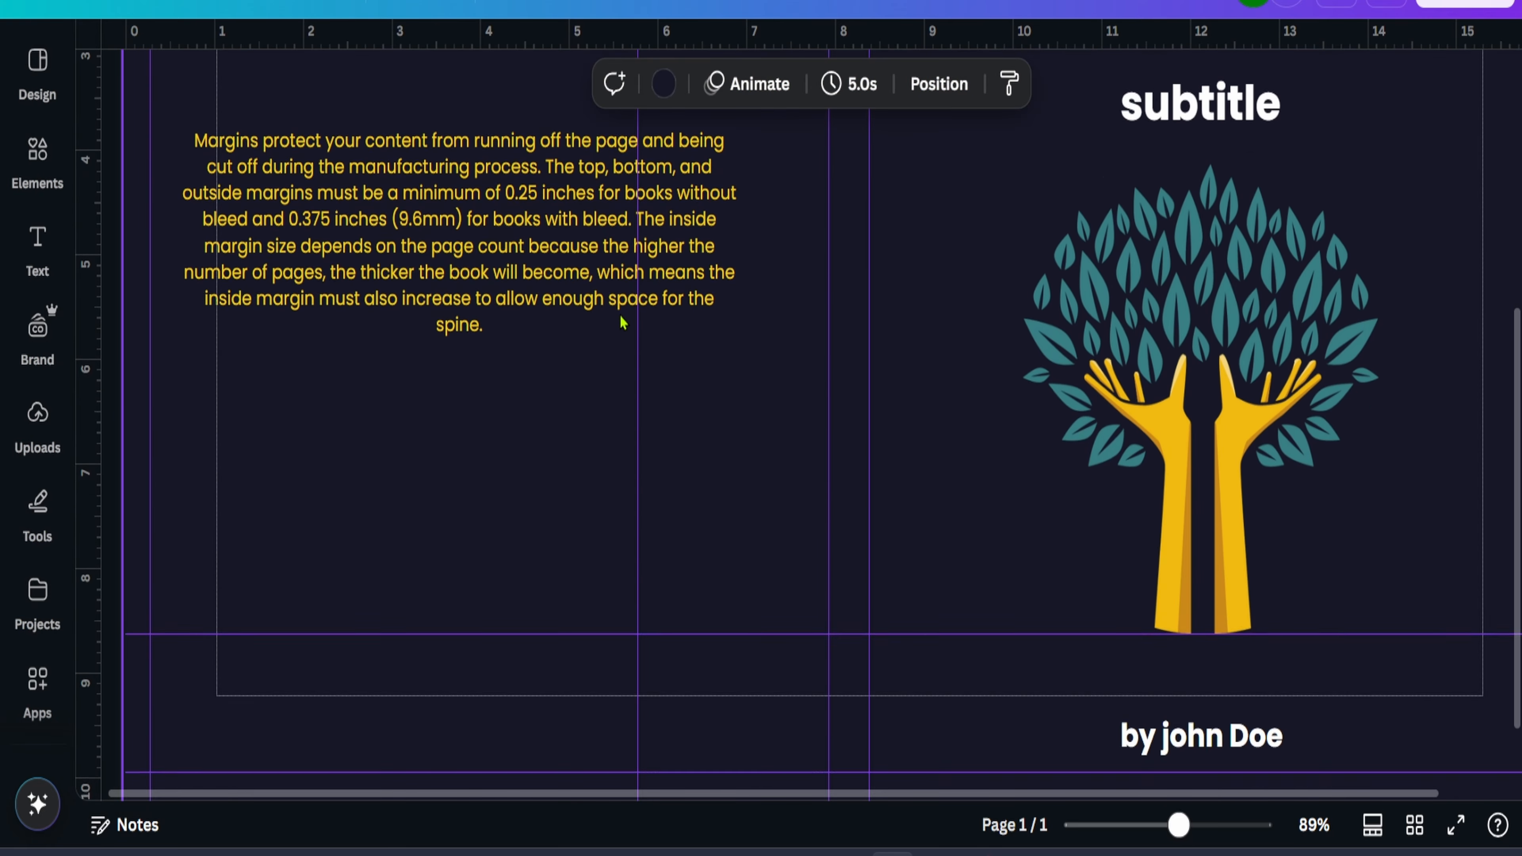
scroll(622, 324, "up", 6)
left_click_drag(520, 663, 506, 326)
left_click_drag(723, 340, 822, 360)
left_click(824, 84)
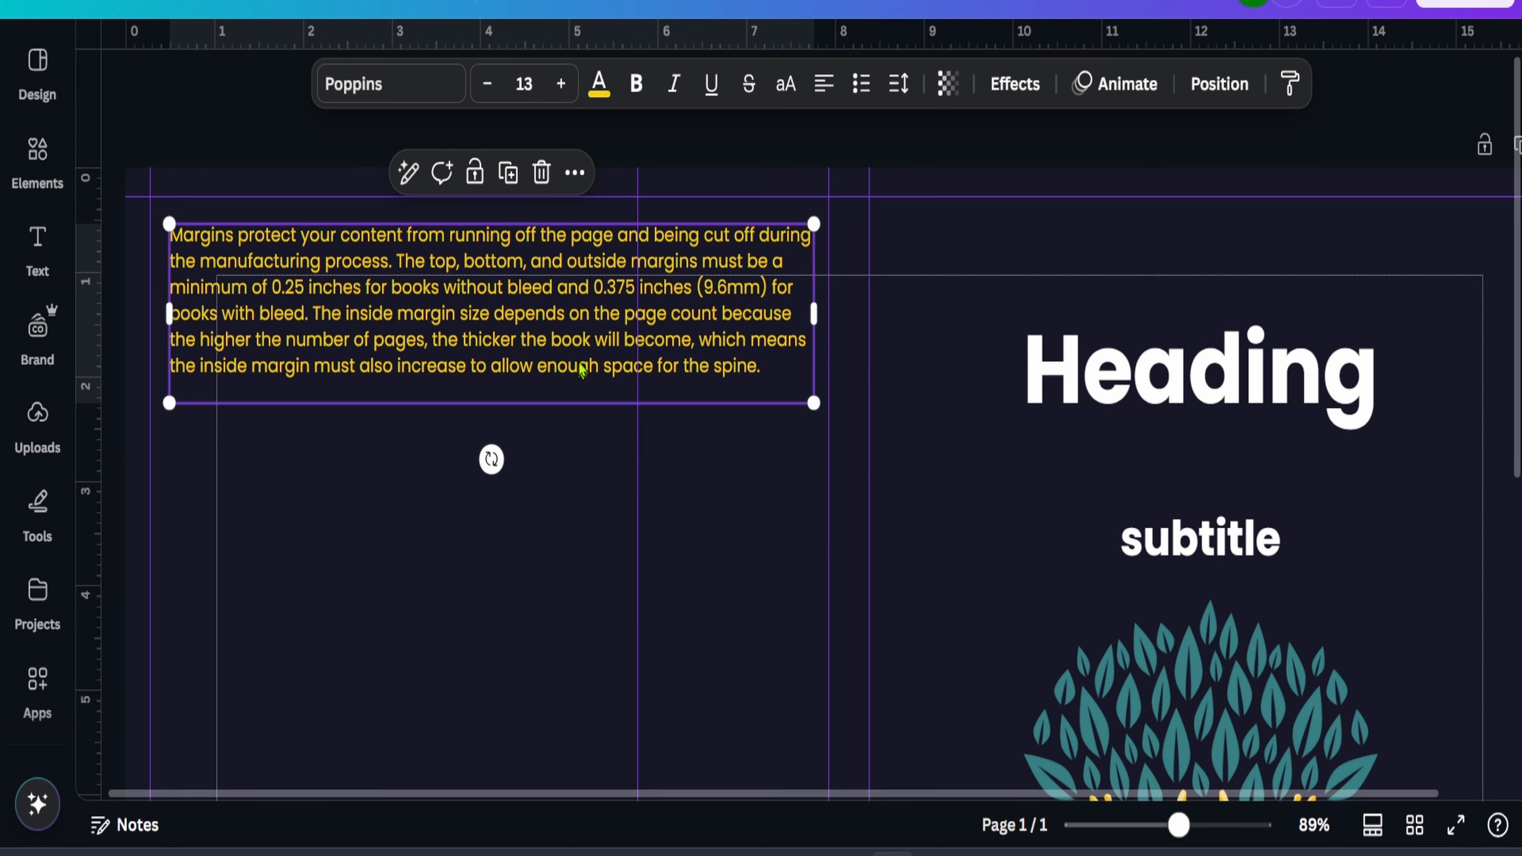
left_click_drag(576, 343, 576, 352)
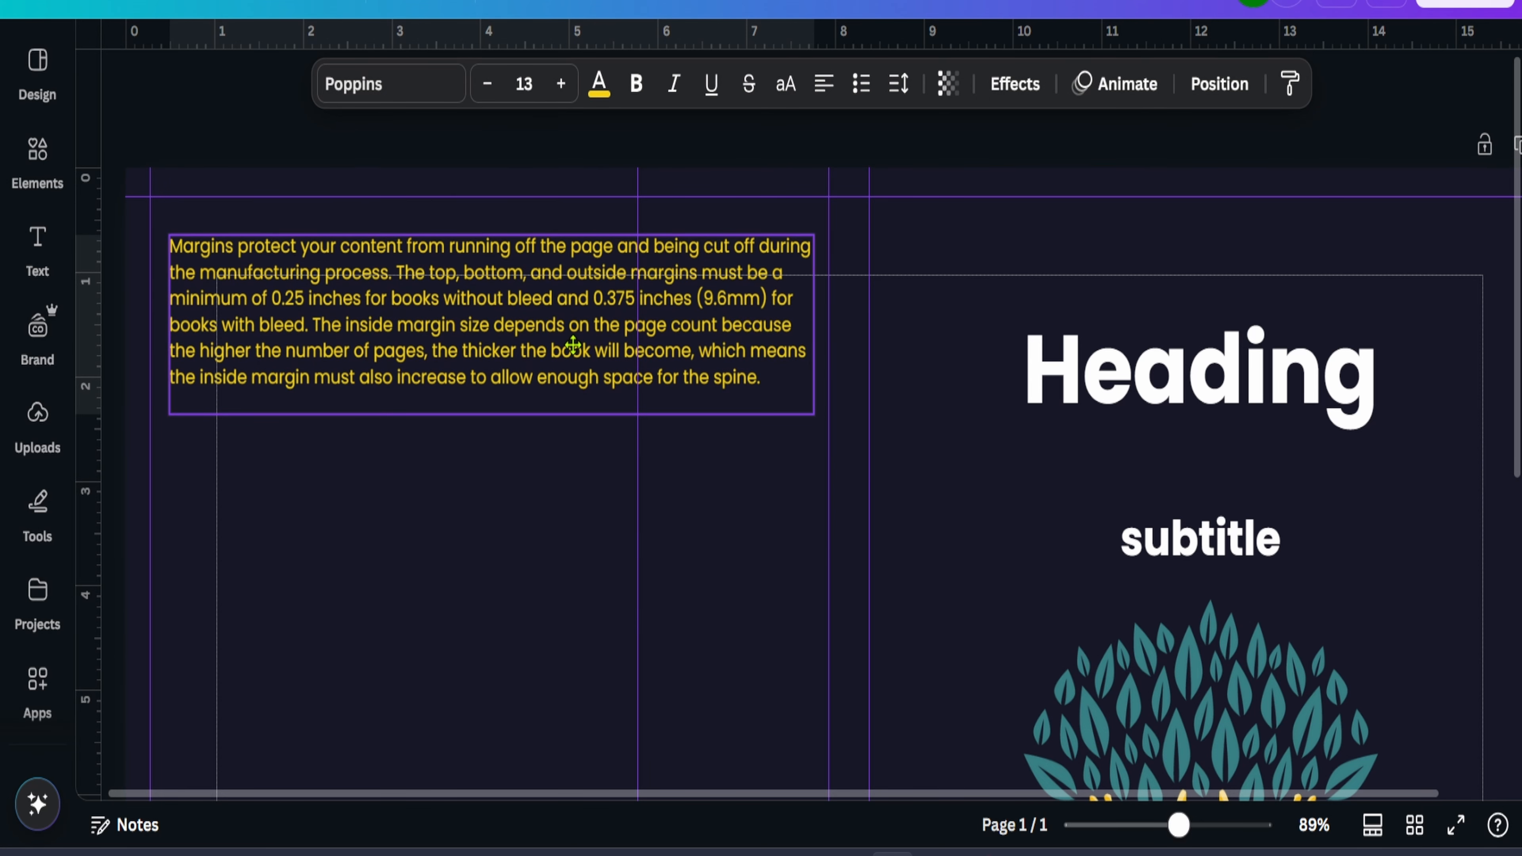
Duplicate the back-cover paragraph below itself and replace the copy's text with "Publication name"
double_click(602, 360)
left_click(570, 450)
left_click(543, 352)
key("ctrl+d")
left_click_drag(536, 402, 529, 660)
double_click(529, 622)
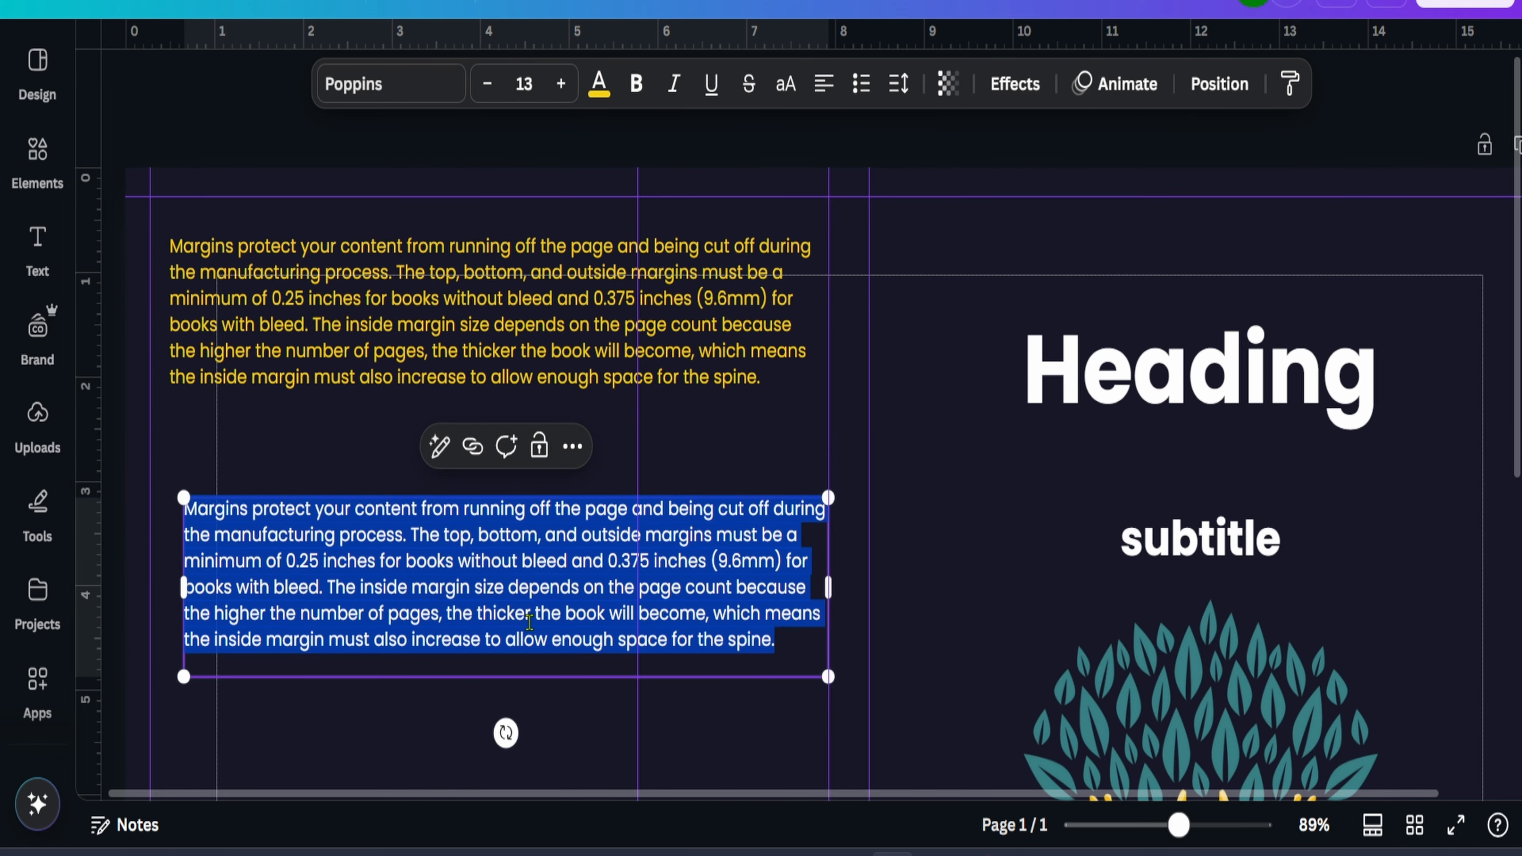
type("Publication name")
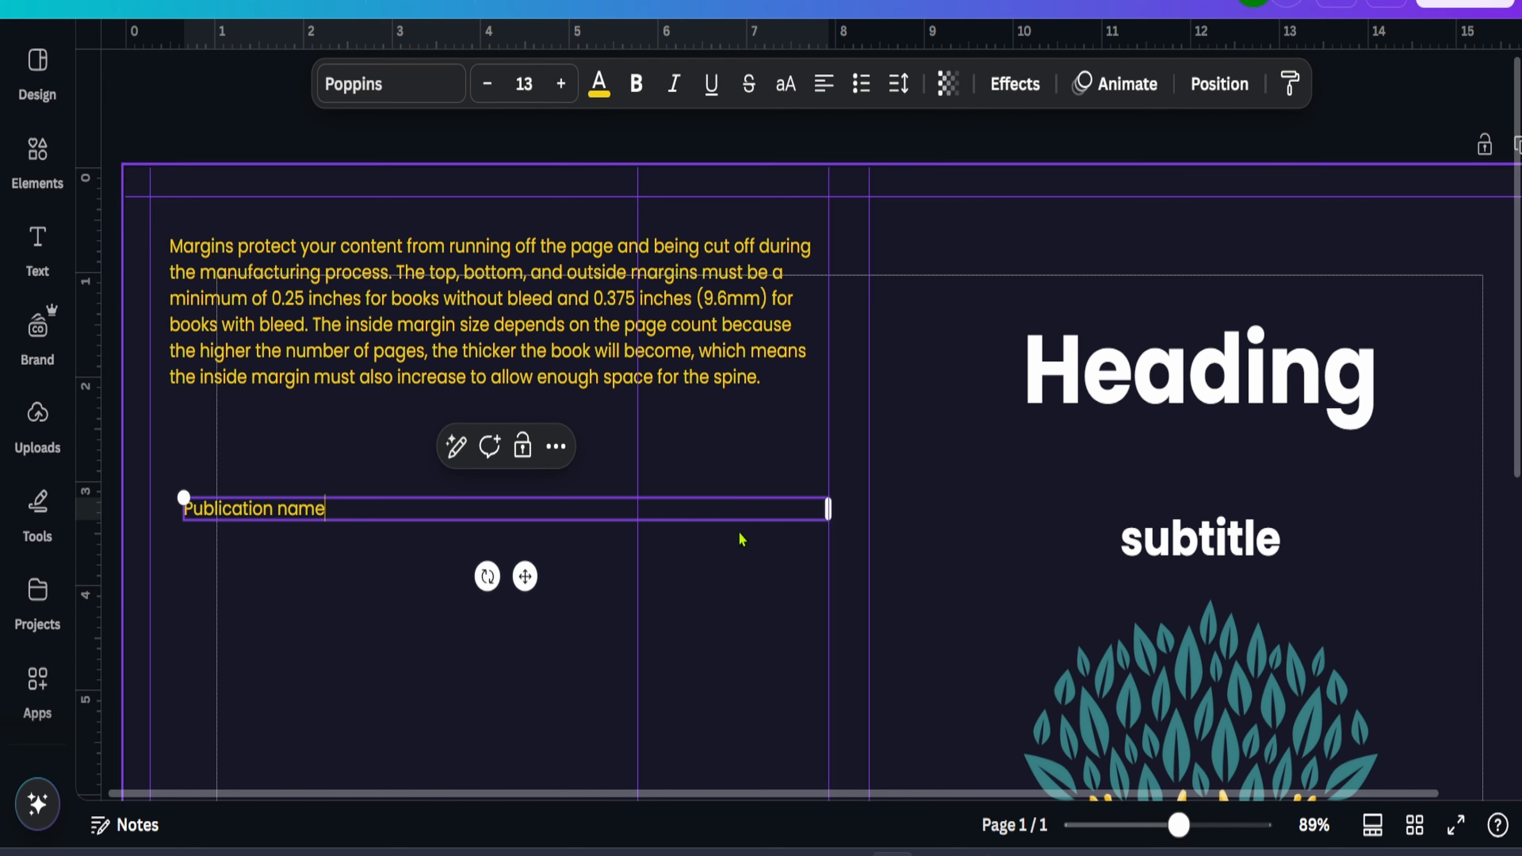
Narrow the "Publication name" text box to about 2.5 in and move it to the back cover's lower left corner, inside the margin guides
left_click(666, 537)
left_click_drag(505, 522, 475, 525)
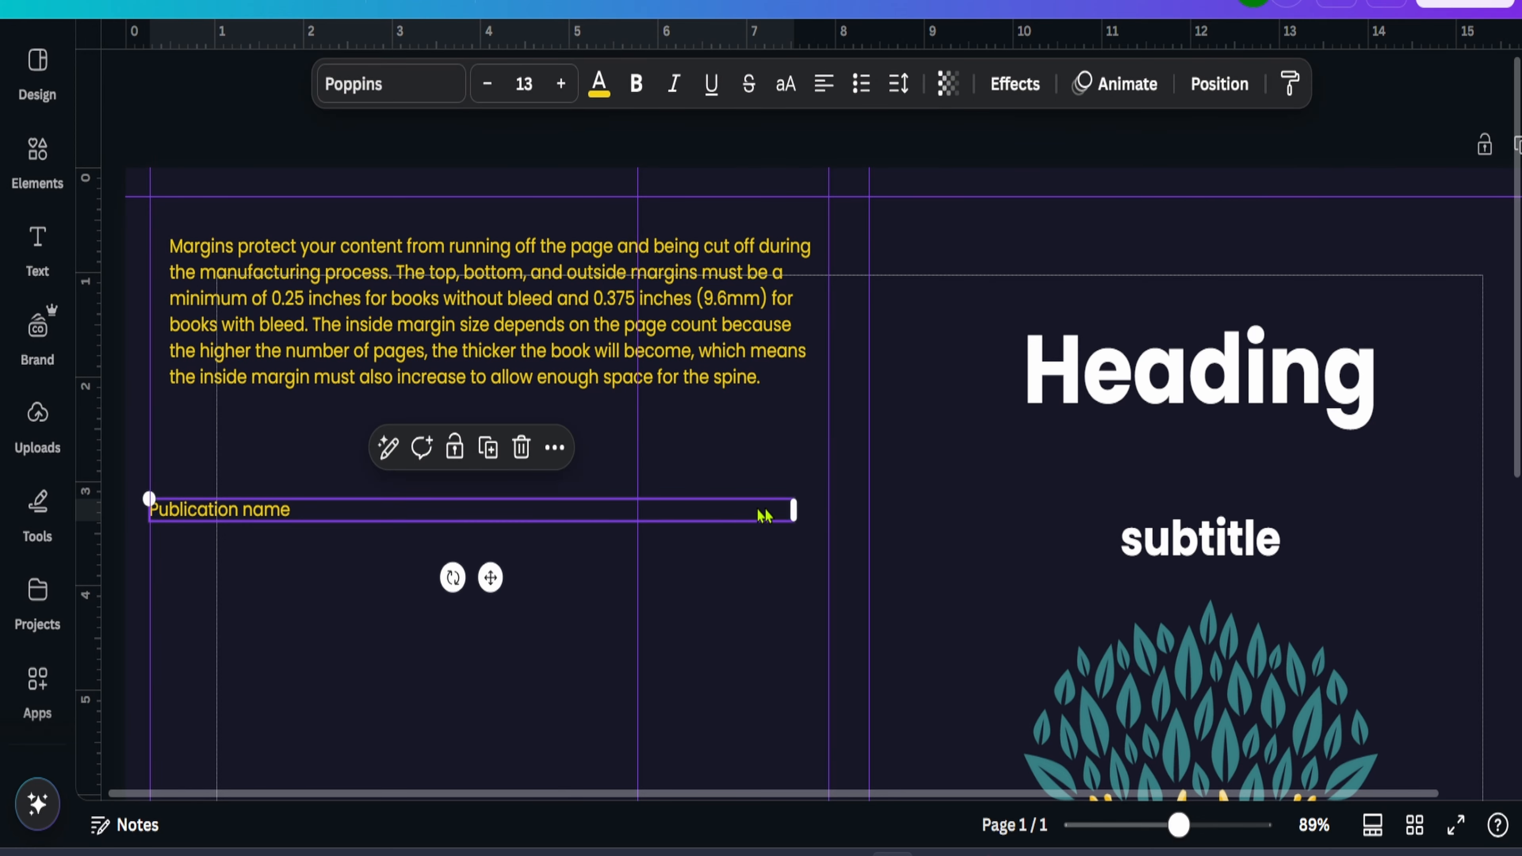
left_click_drag(793, 510, 373, 510)
scroll(603, 468, "down", 5)
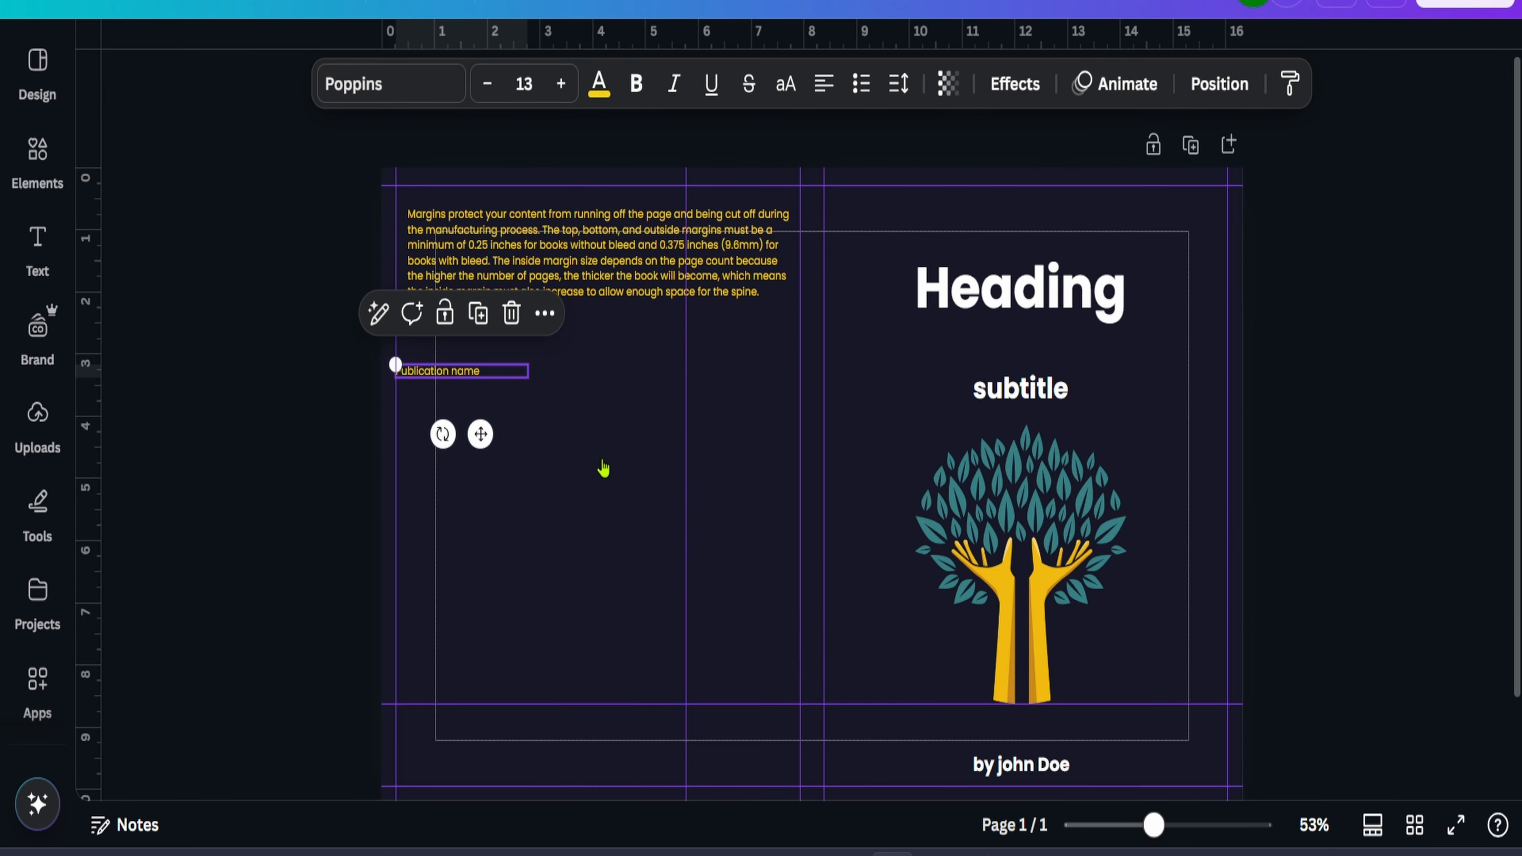
left_click_drag(490, 460, 493, 846)
Copy the upper back-cover paragraph straight down so the copy's box rests on the lower horizontal guide above the publication name
left_click(557, 252)
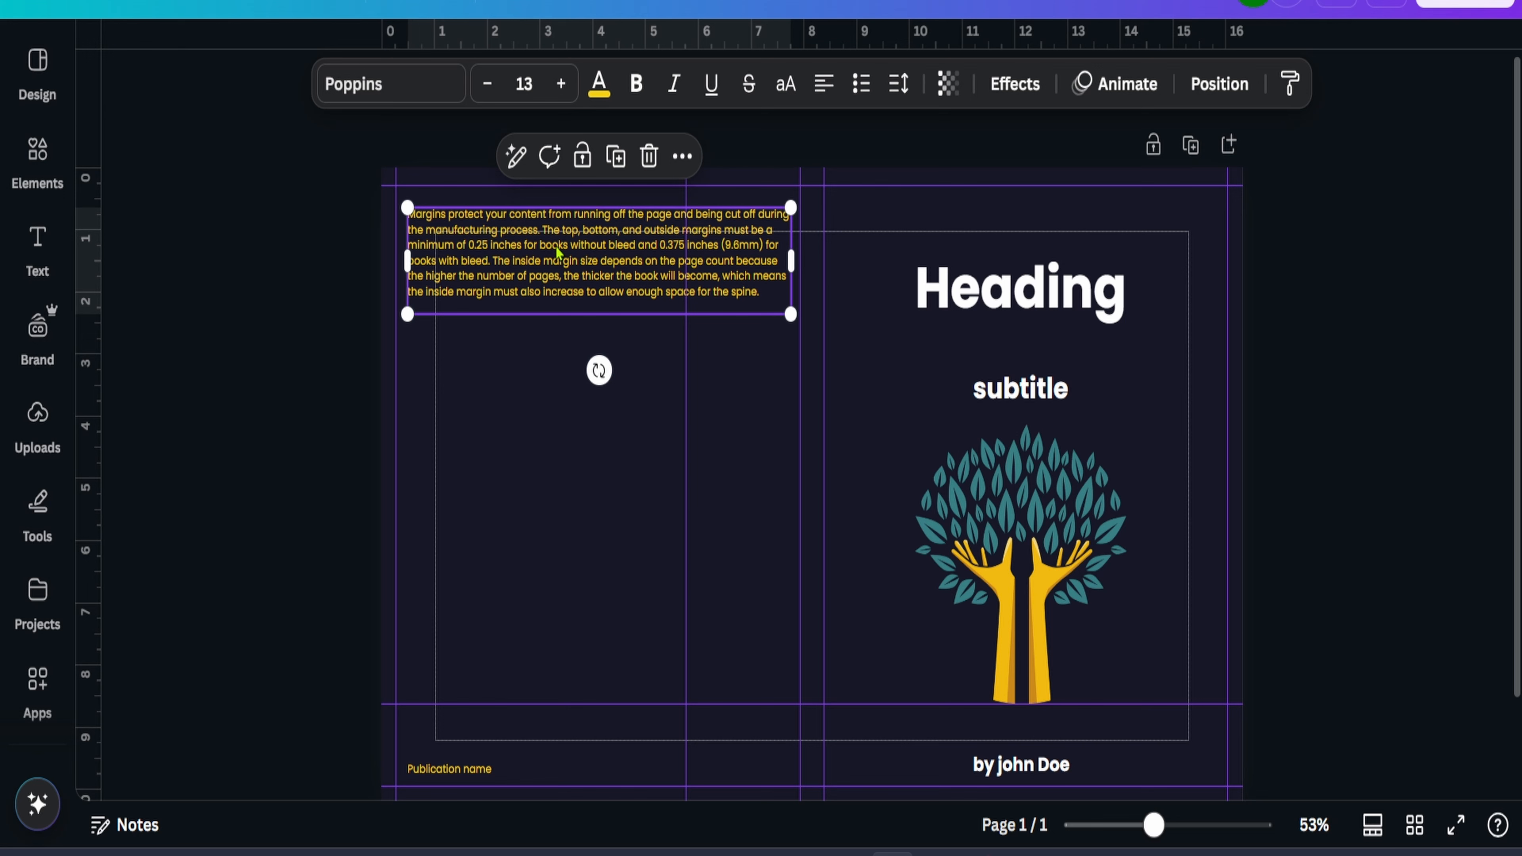
left_click_drag(604, 262, 600, 627)
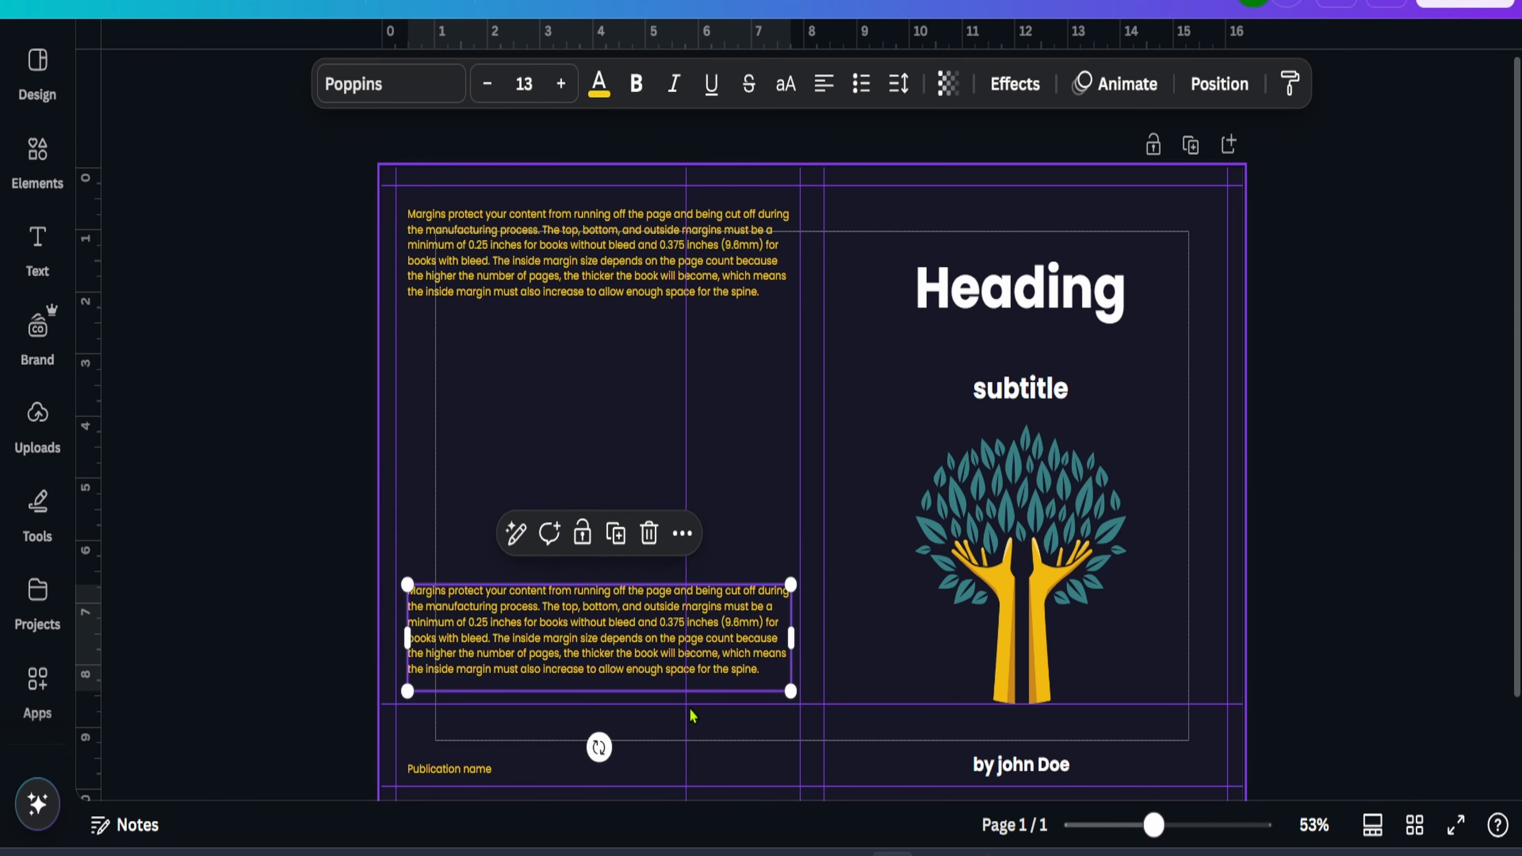
scroll(701, 720, "down", 2)
scroll(703, 639, "up", 5)
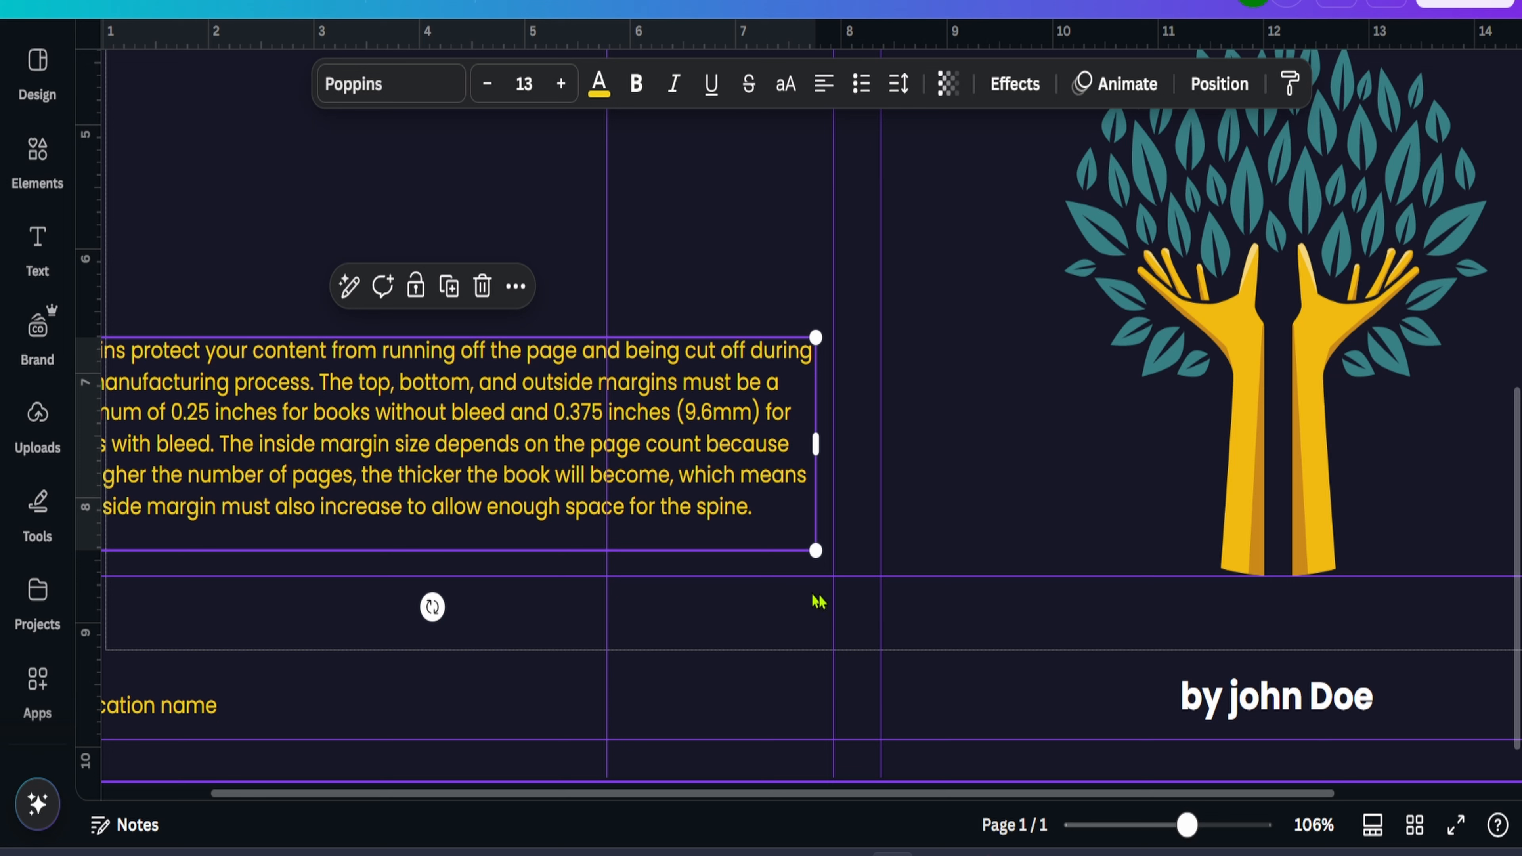
mouse_move(713, 503)
left_mouse_down()
mouse_move(712, 582)
mouse_move(714, 525)
left_mouse_up()
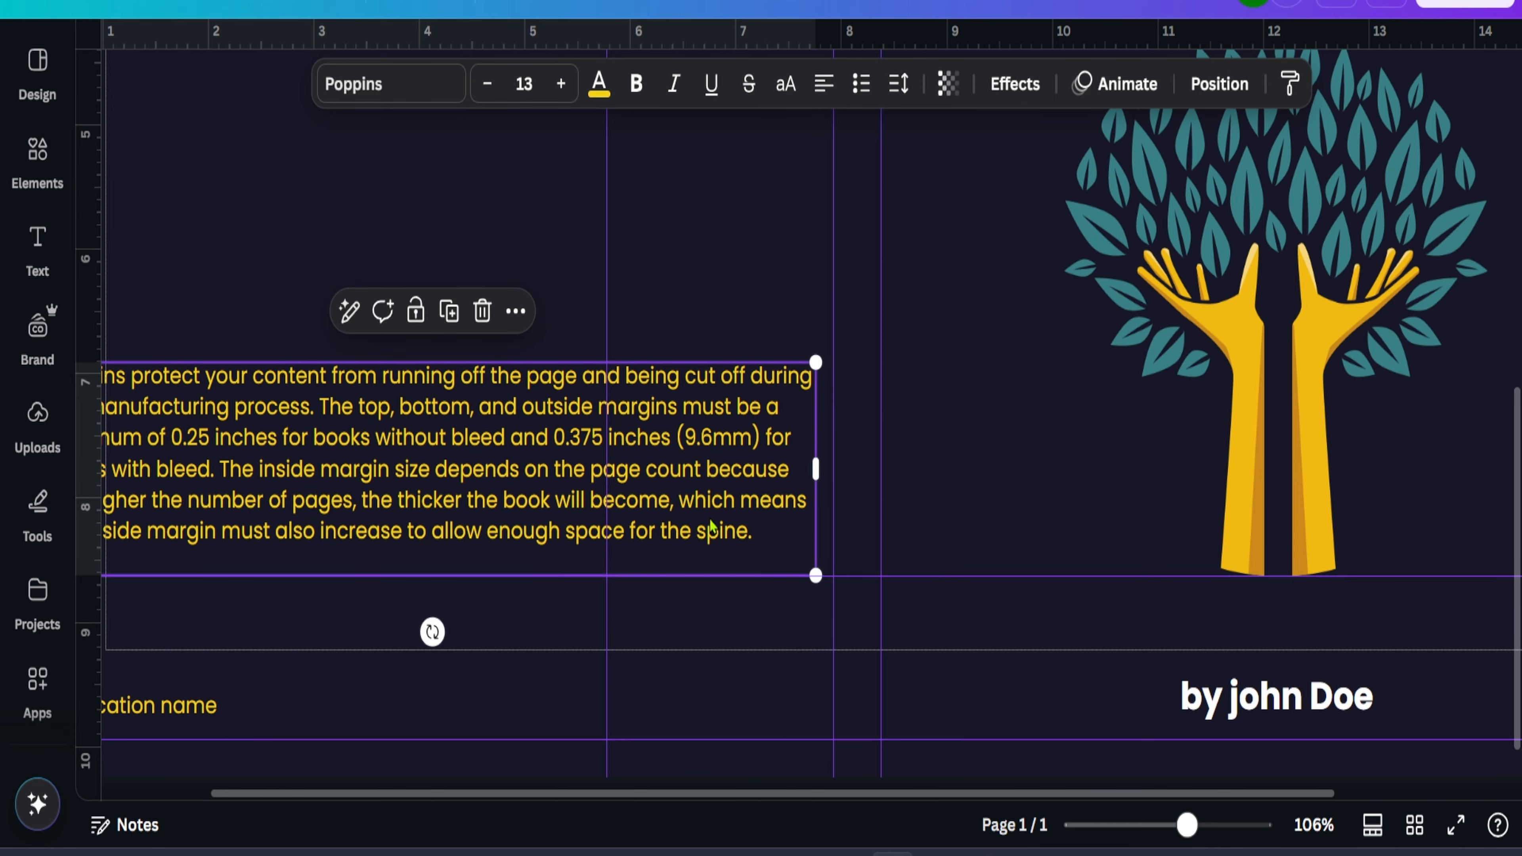
Try narrowing the lower back-cover paragraph to end before the vertical guide, and widen it back to the spine guide
scroll(714, 525, "down", 3)
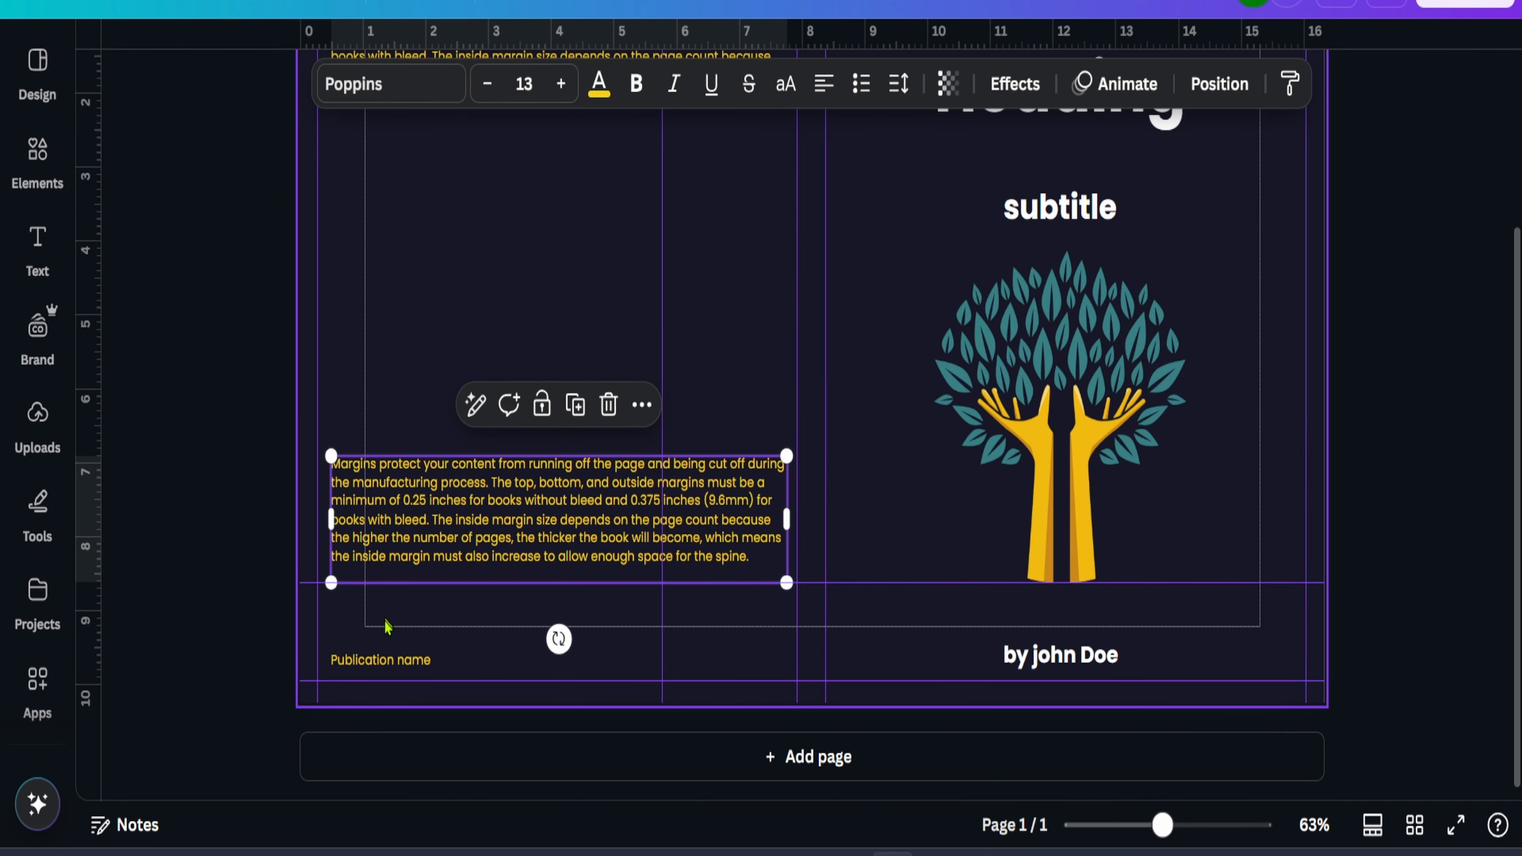
left_click_drag(789, 518, 659, 534)
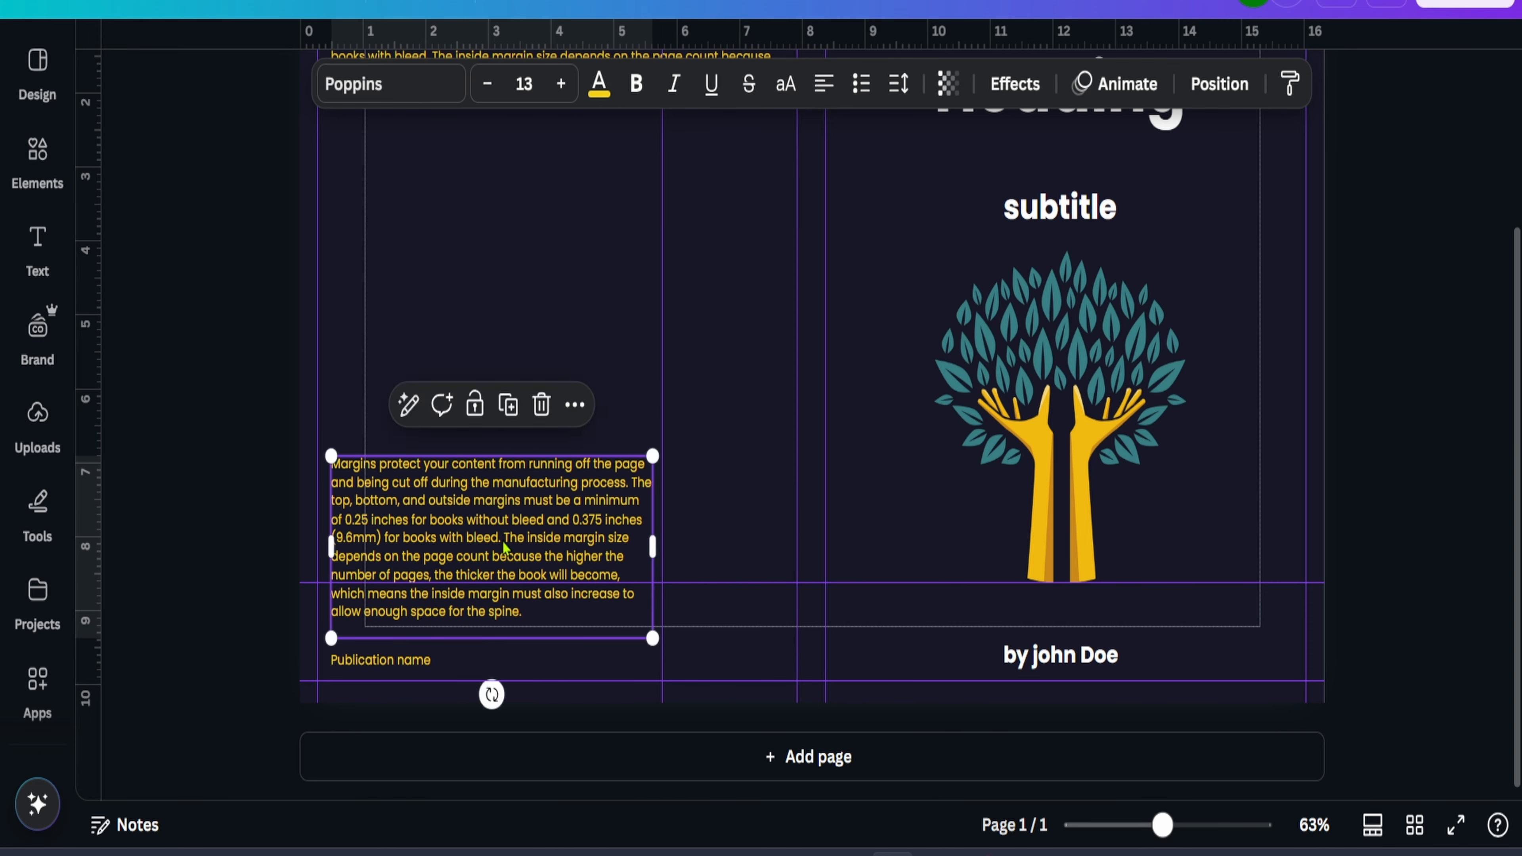
left_click(721, 416)
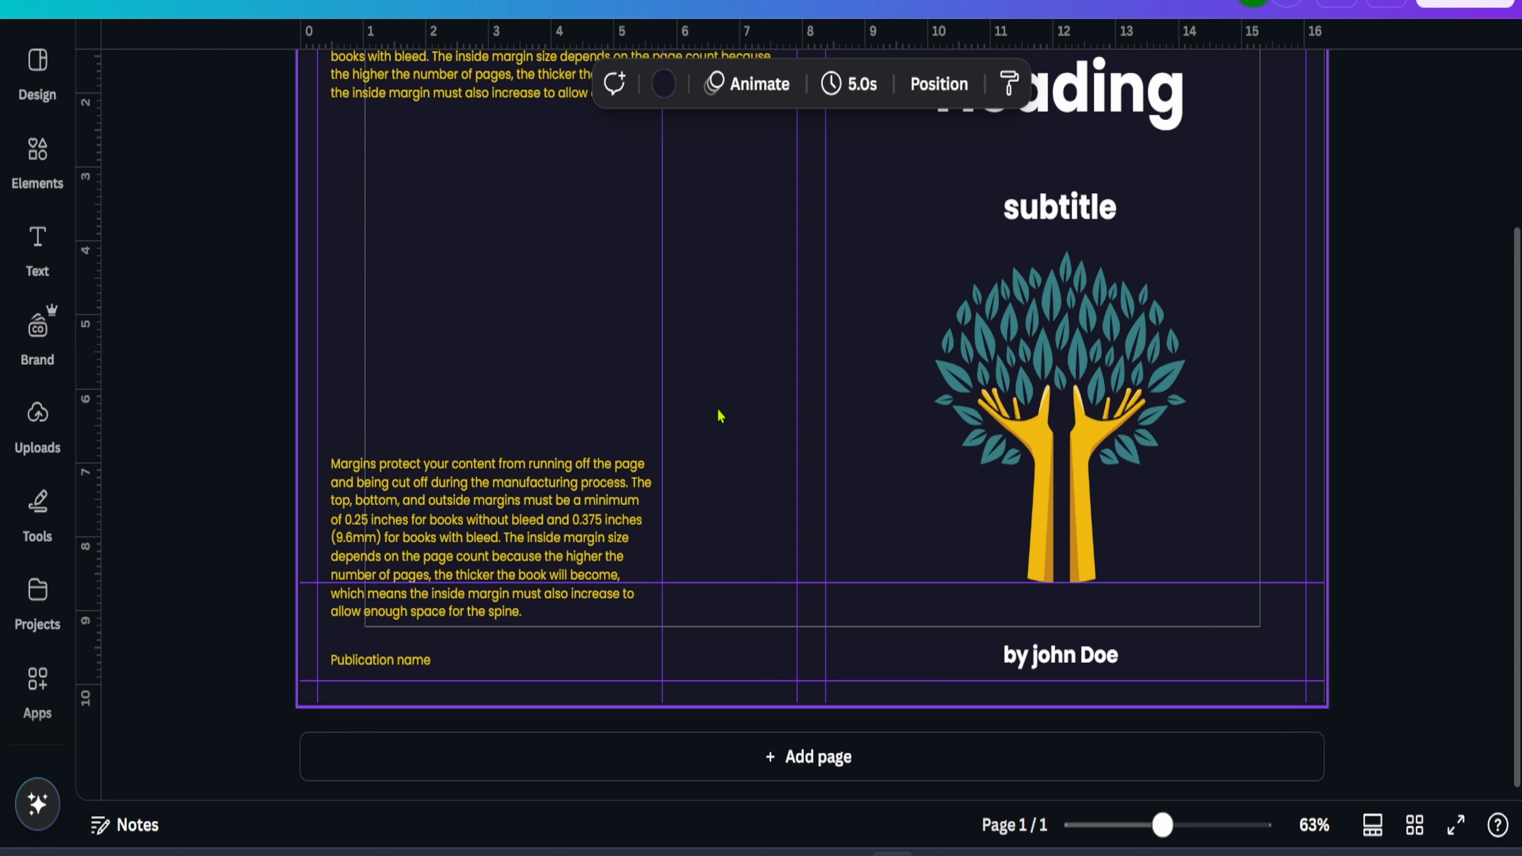
left_click(575, 493)
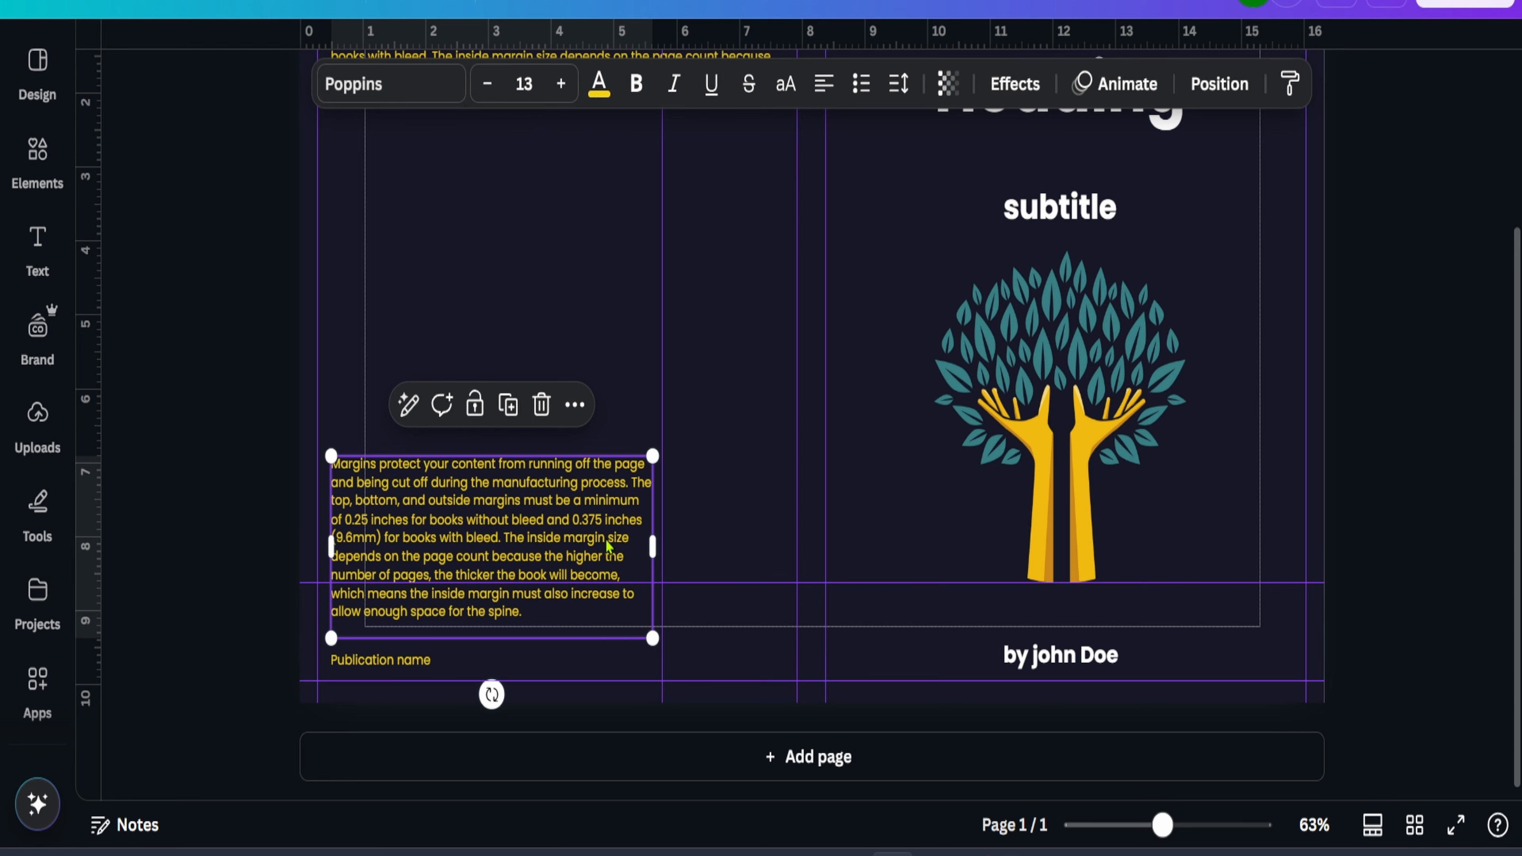
left_click_drag(657, 543, 793, 545)
double_click(623, 532)
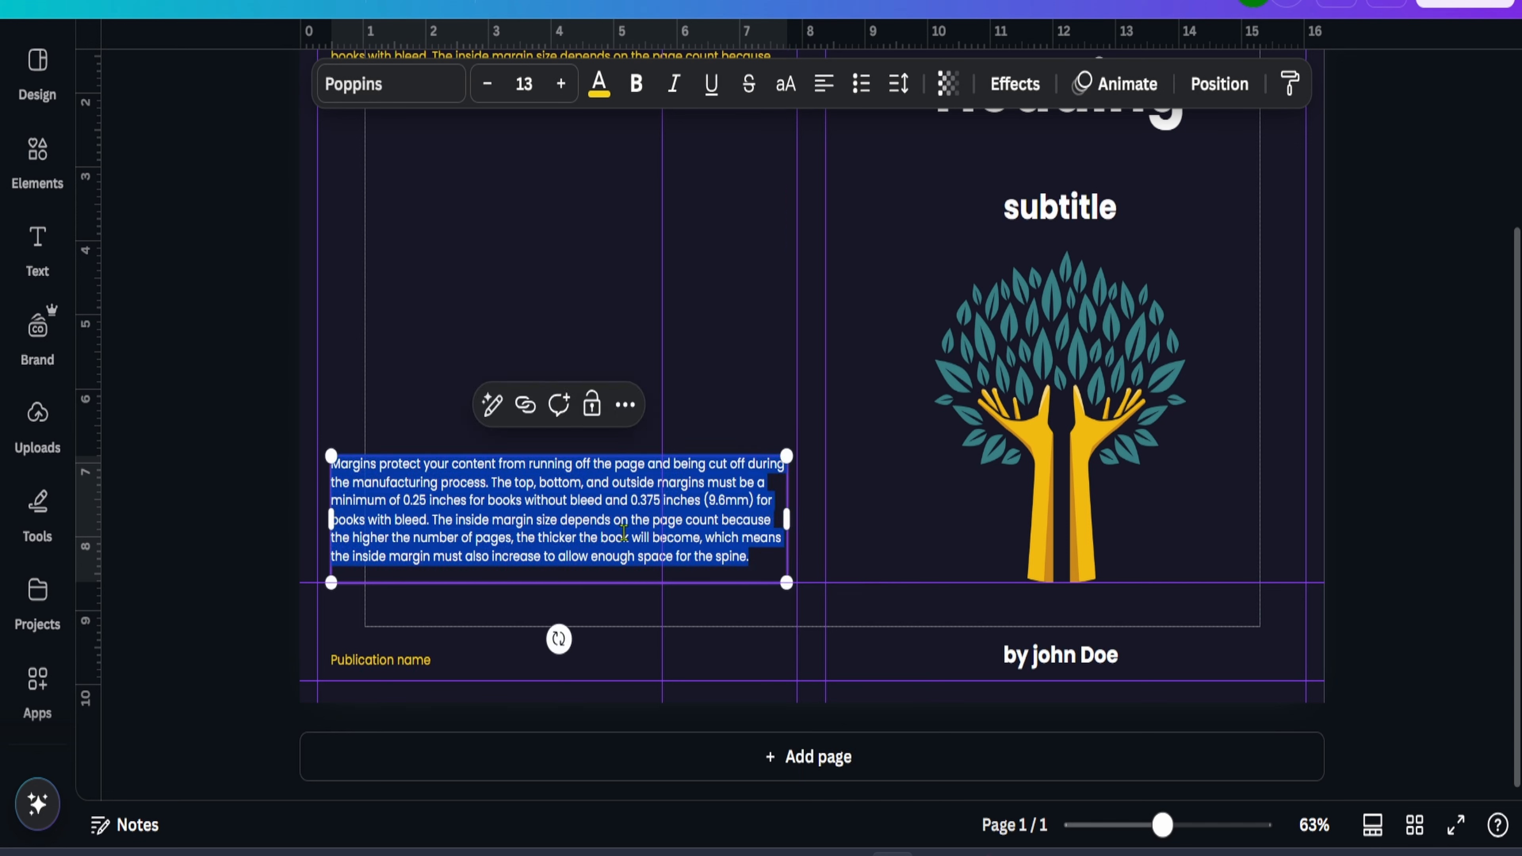
left_click(621, 350)
Duplicate the lower back-cover paragraph and delete the copy's text after "0.25 inches f"
left_click(559, 517)
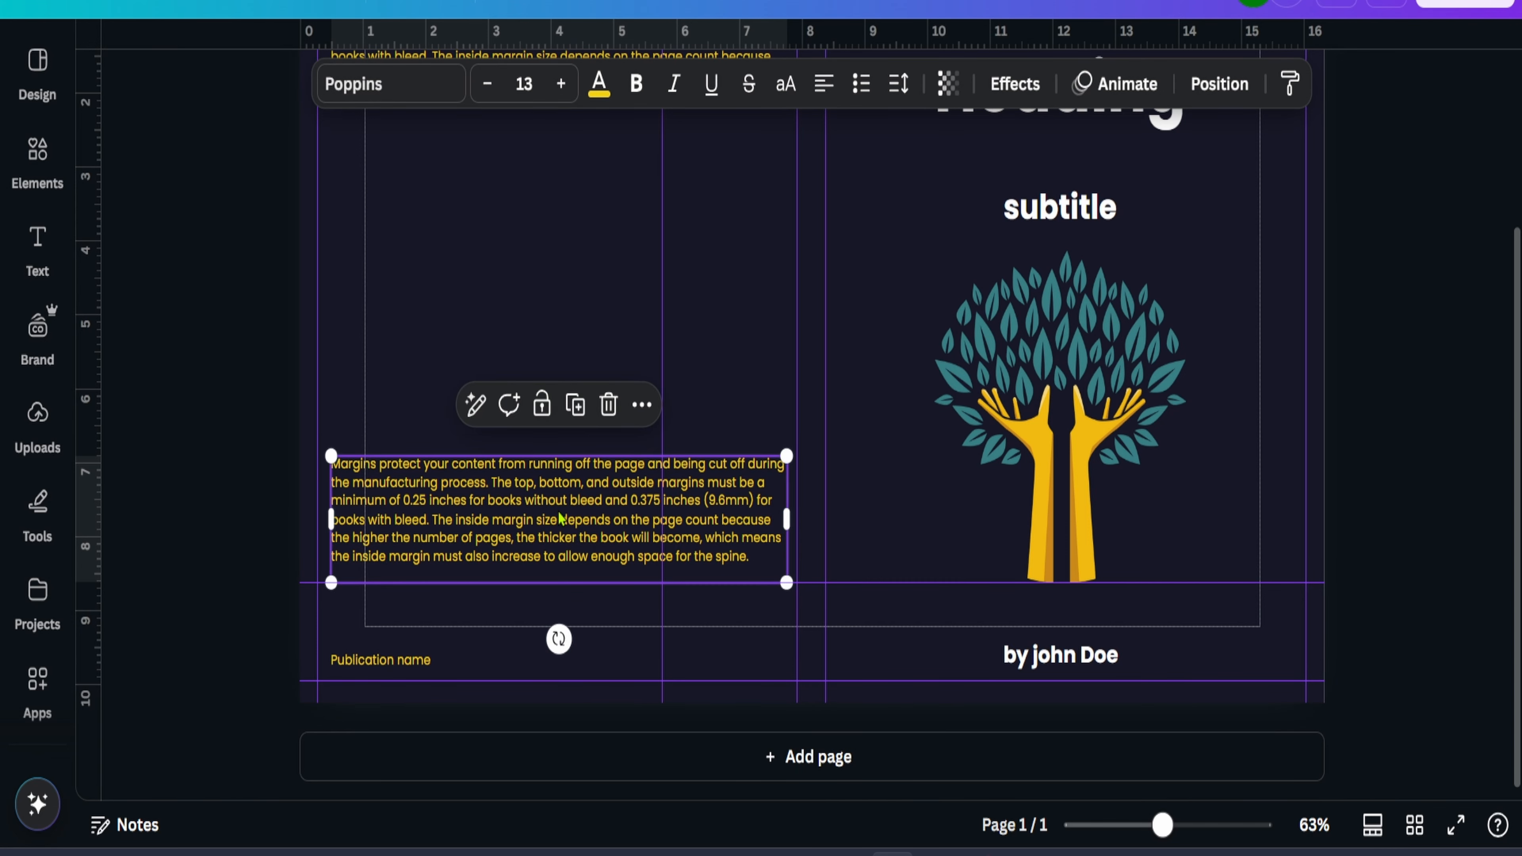
key("ctrl+d")
double_click(573, 523)
left_click(569, 514)
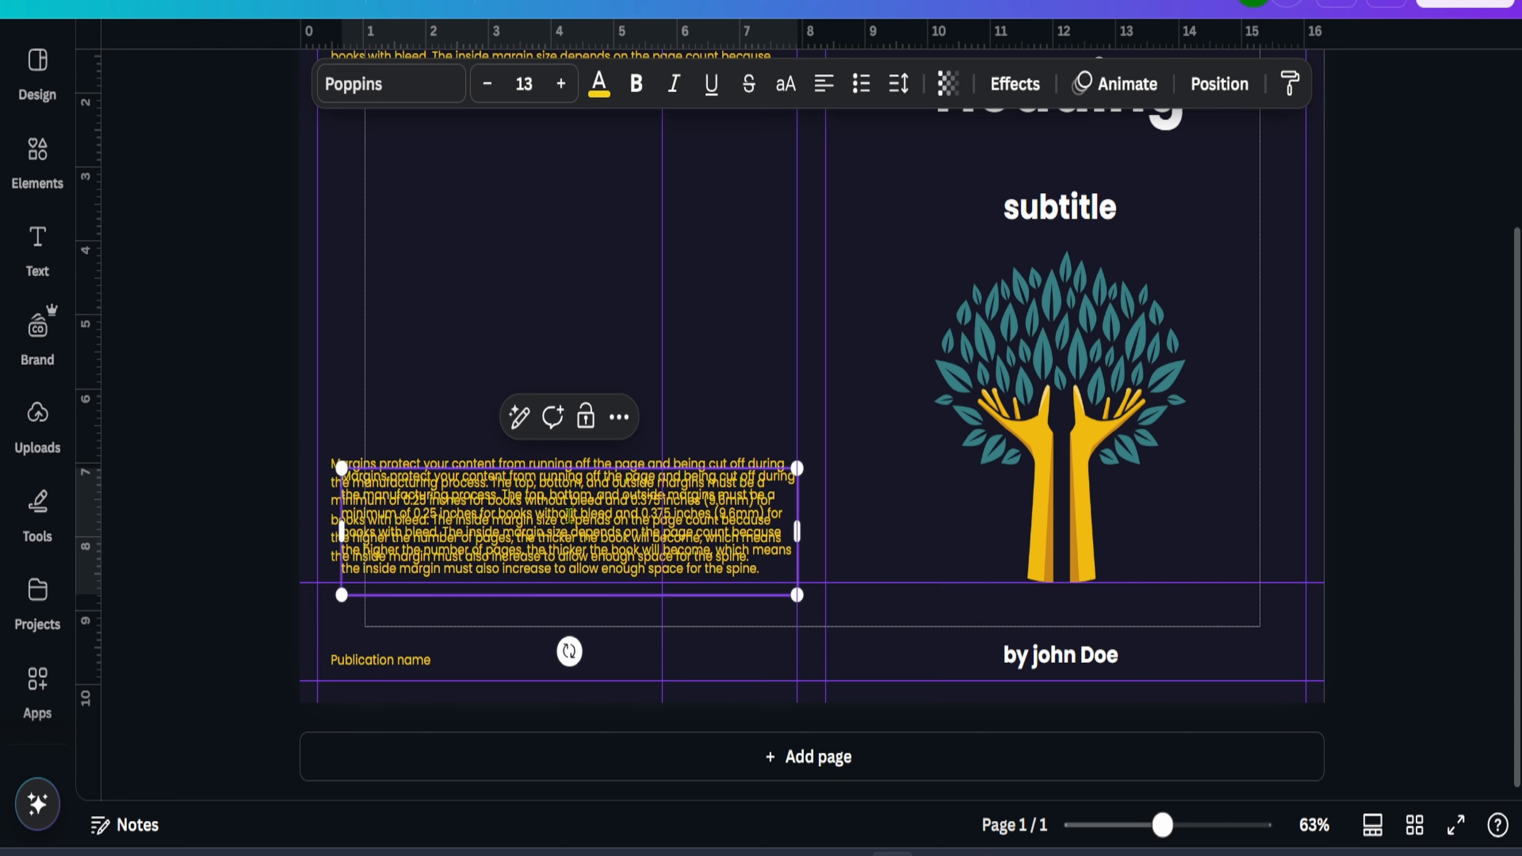
left_click_drag(486, 513, 890, 635)
key("BackSpace")
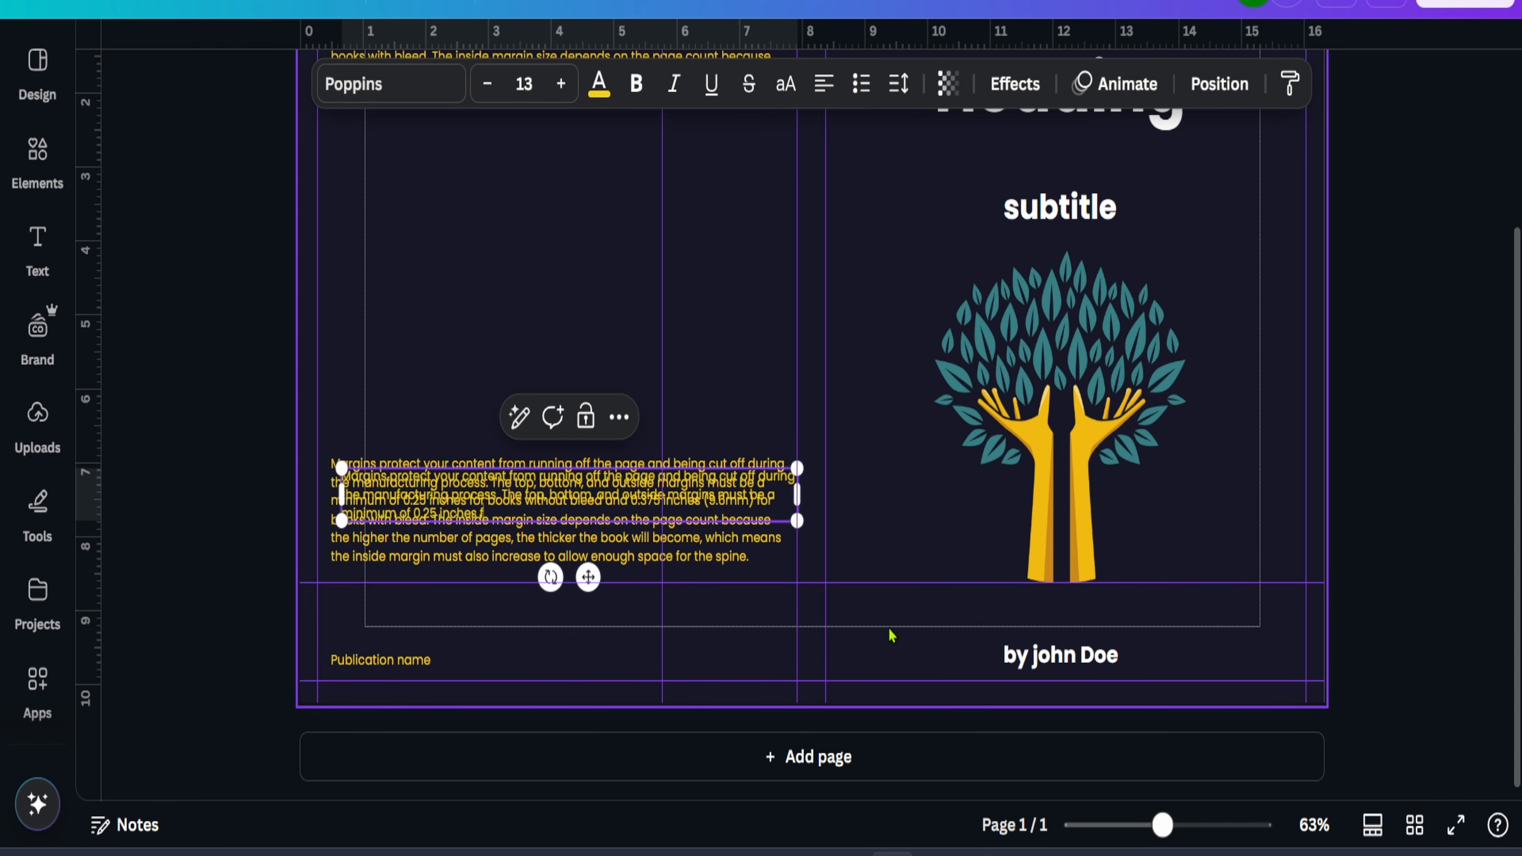
Narrow the shortened paragraph to about 4 in, place it just above "Publication name" and raise the full paragraph above it
left_click_drag(798, 495, 601, 504)
left_click_drag(504, 528, 497, 626)
left_click_drag(591, 499, 589, 468)
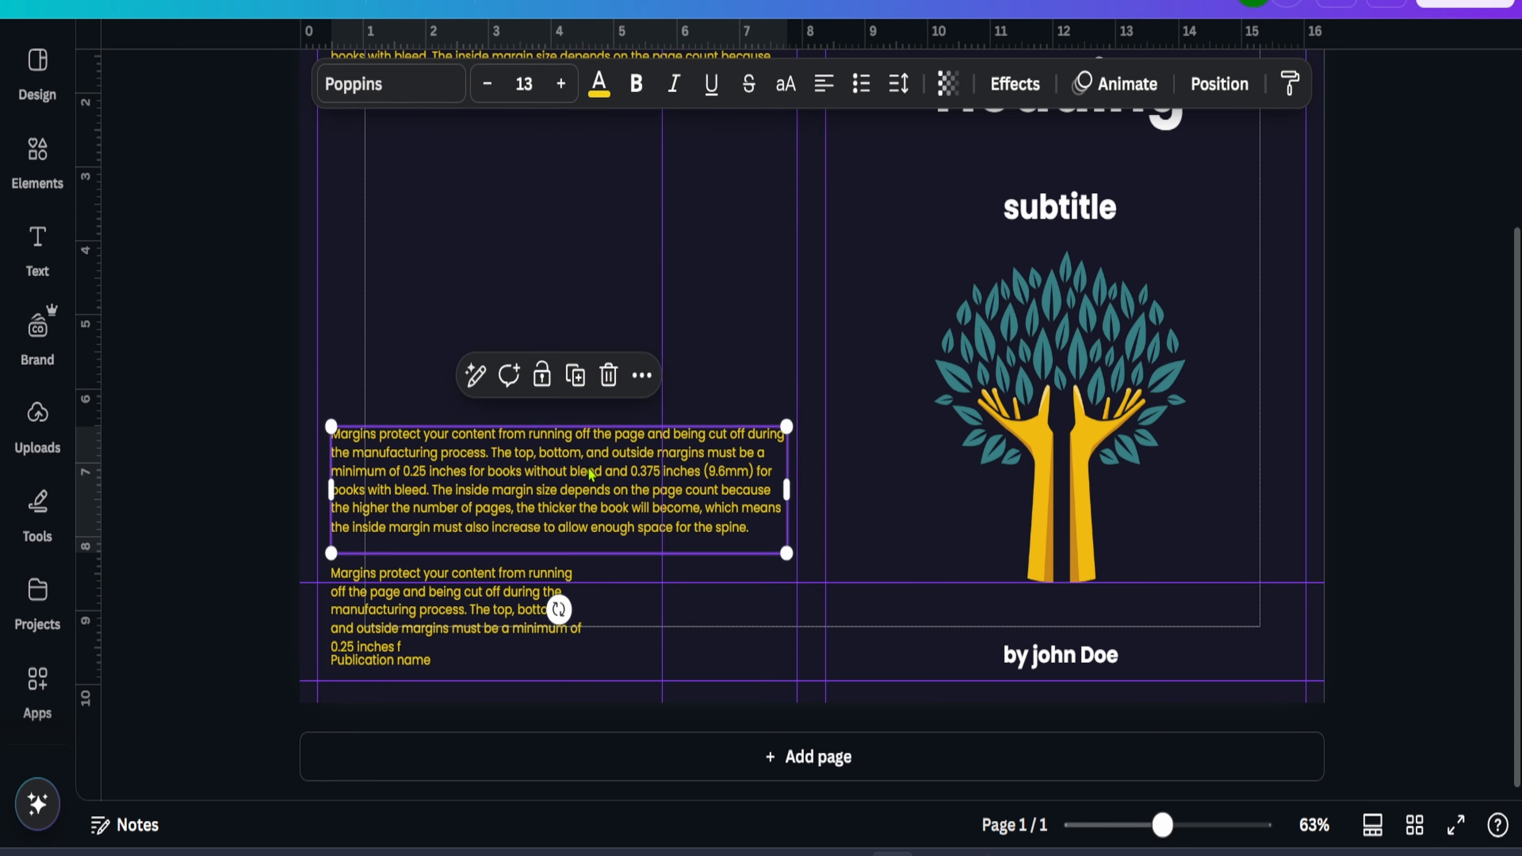
left_click_drag(515, 613, 506, 597)
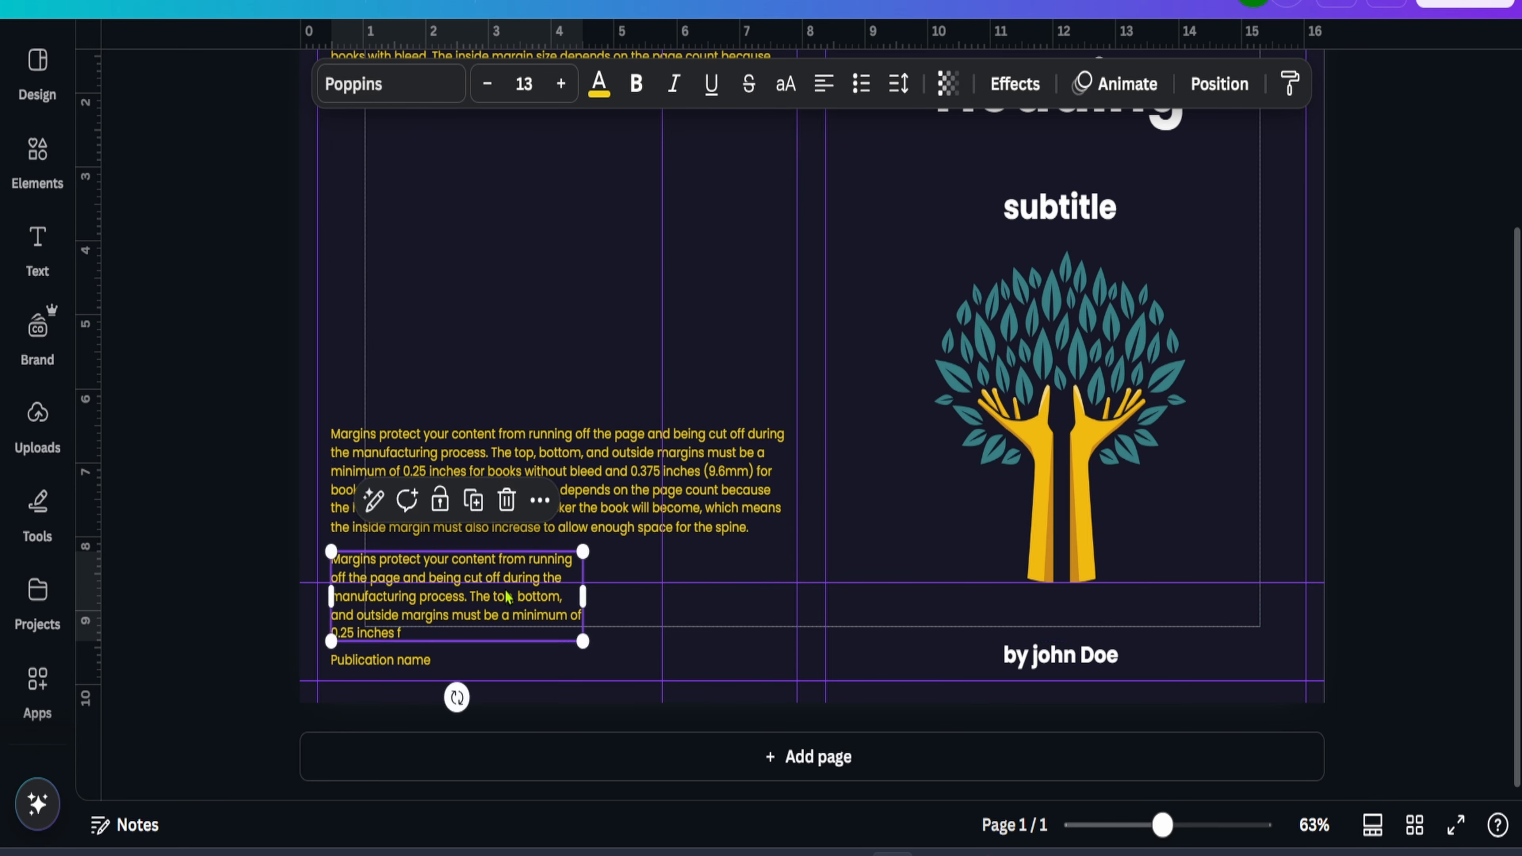
left_click(232, 388)
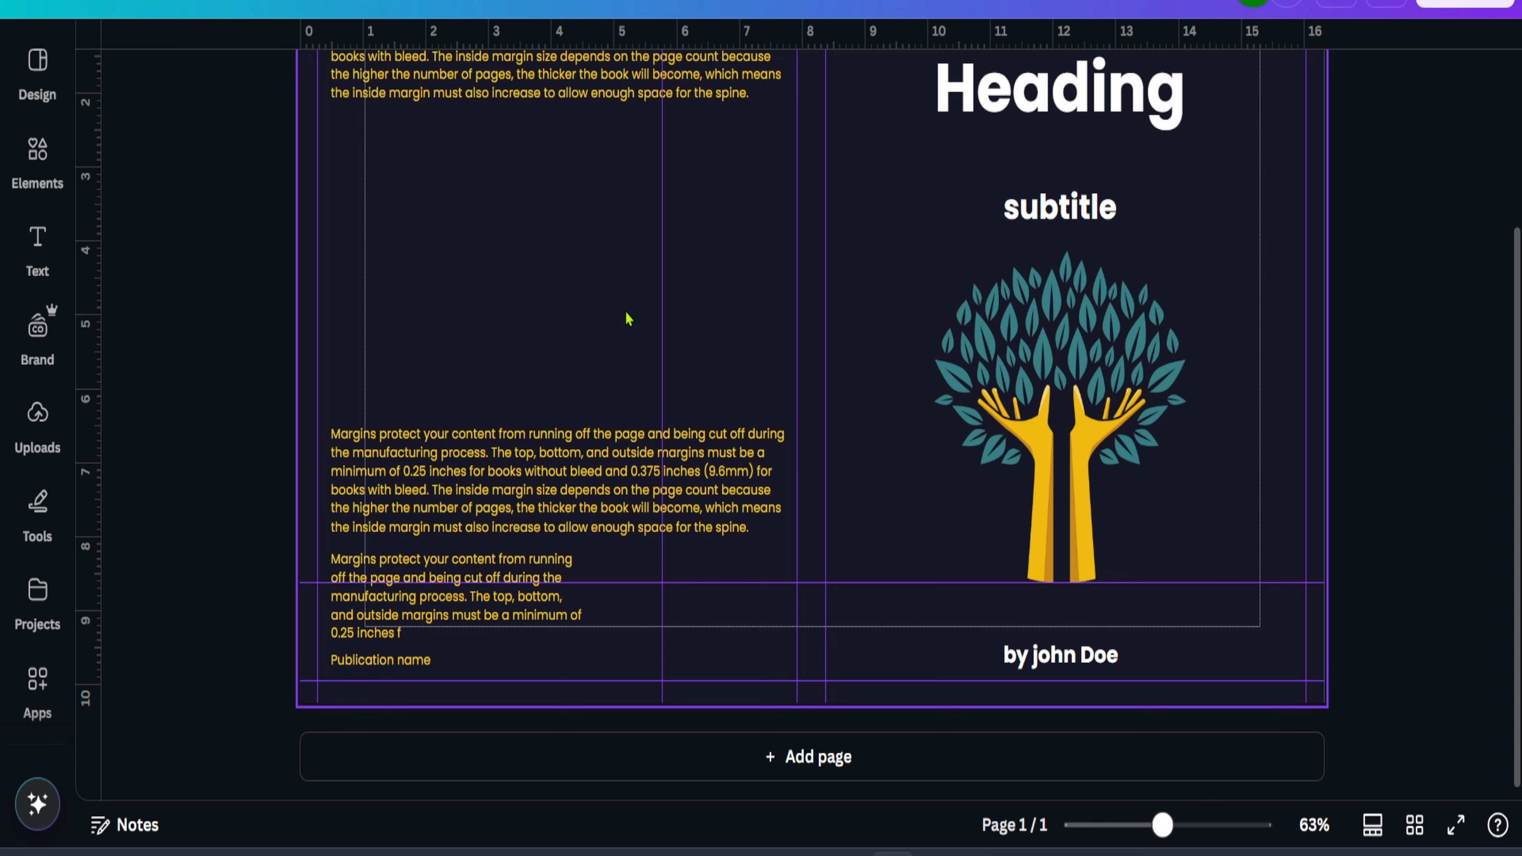
Widen the shortened paragraph to just before the vertical guide and seat it directly above "Publication name"
left_click(517, 596)
left_click_drag(586, 590, 657, 606)
left_click(725, 632)
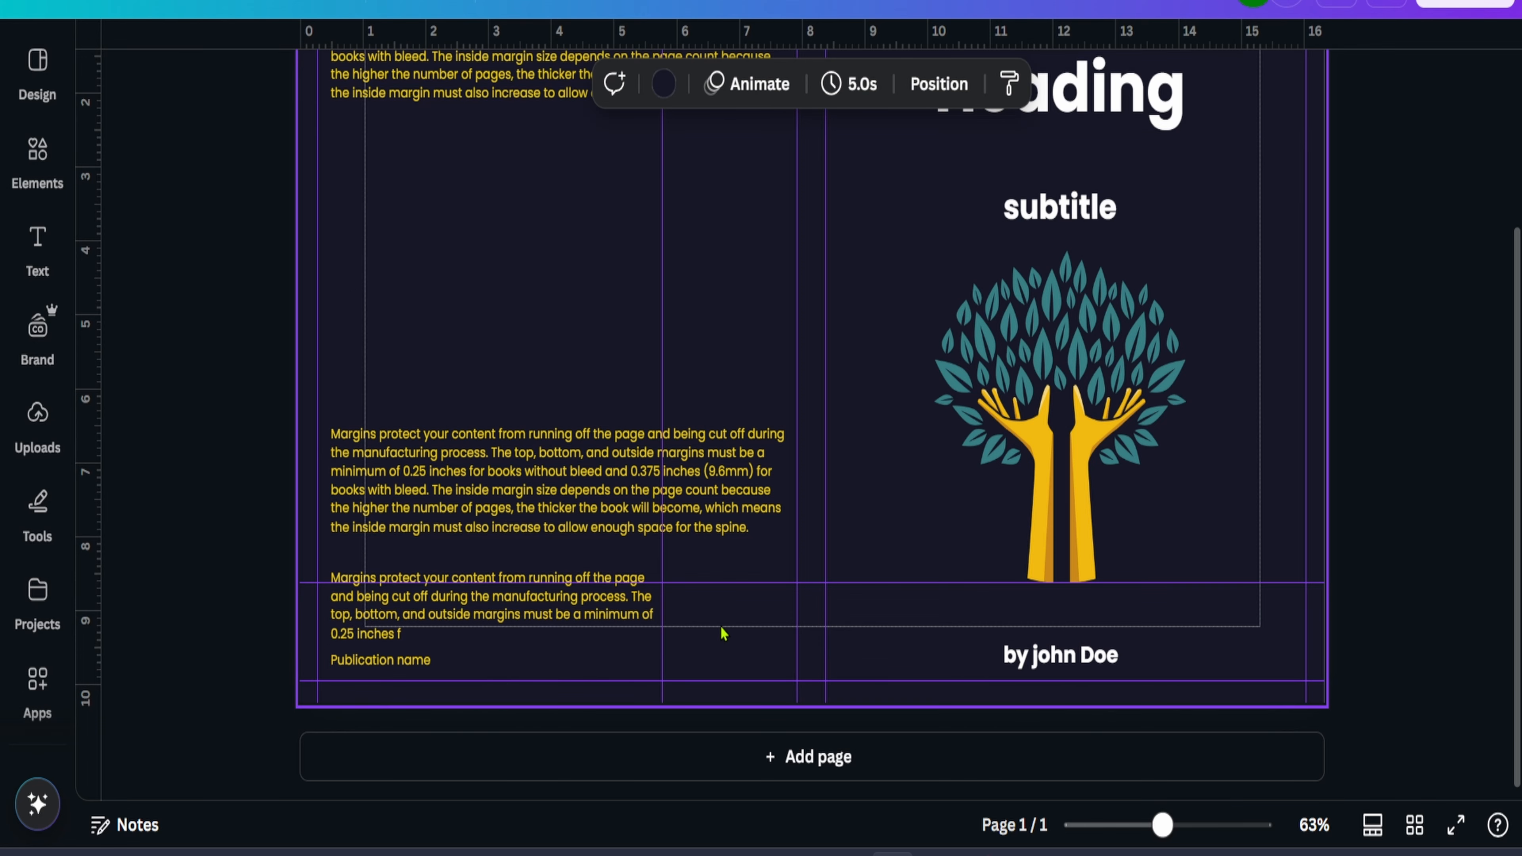
Add the yellow pointed banner shape and place it behind the heading, against the spine guide and partly beyond the front cover's upper edge
scroll(669, 594, "up", 4)
scroll(927, 527, "down", 1)
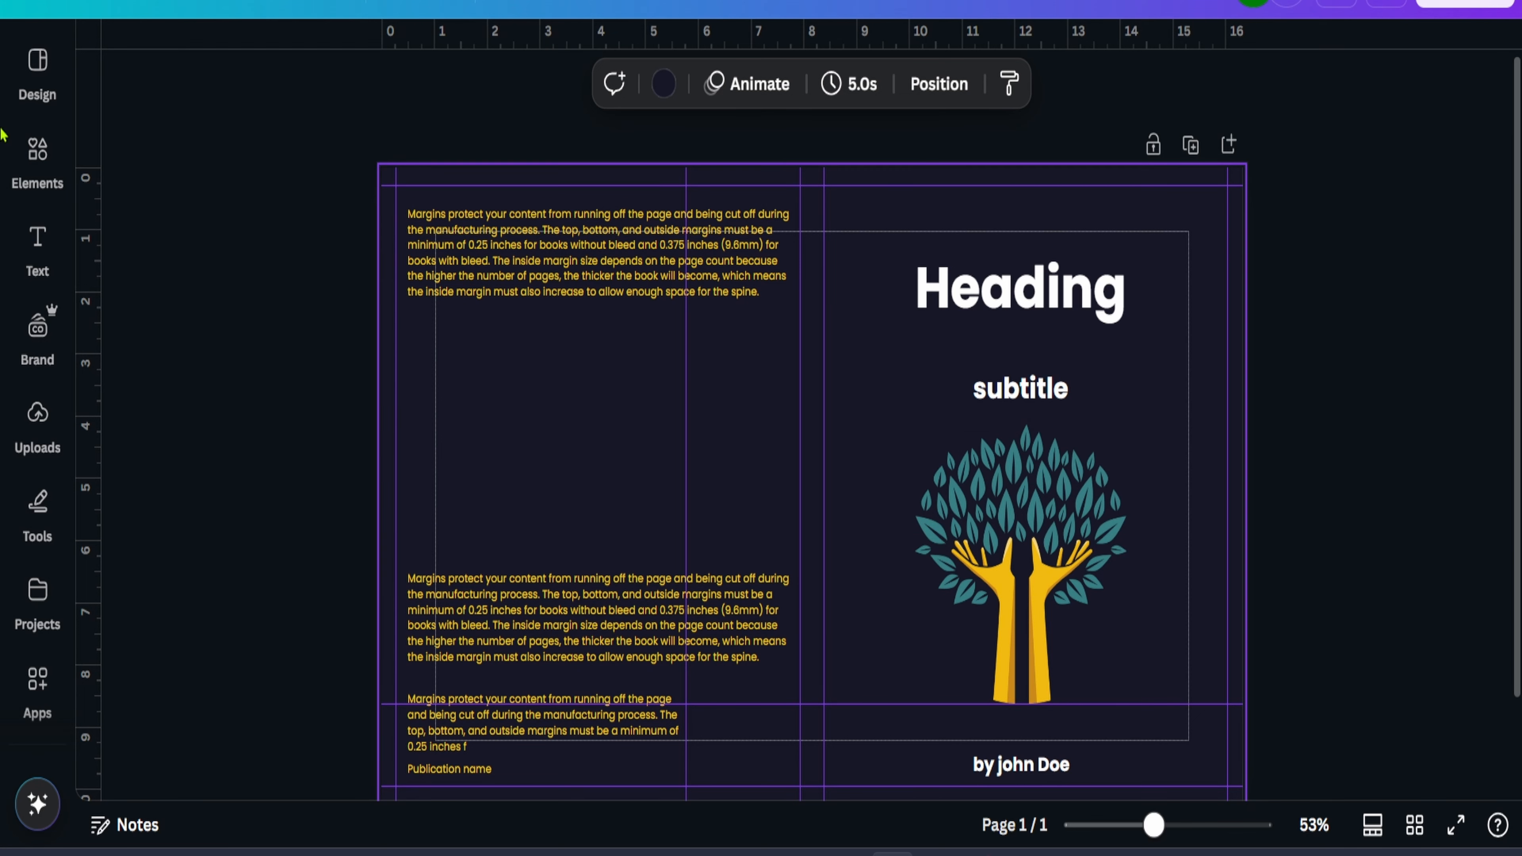
left_click(37, 153)
left_click(324, 276)
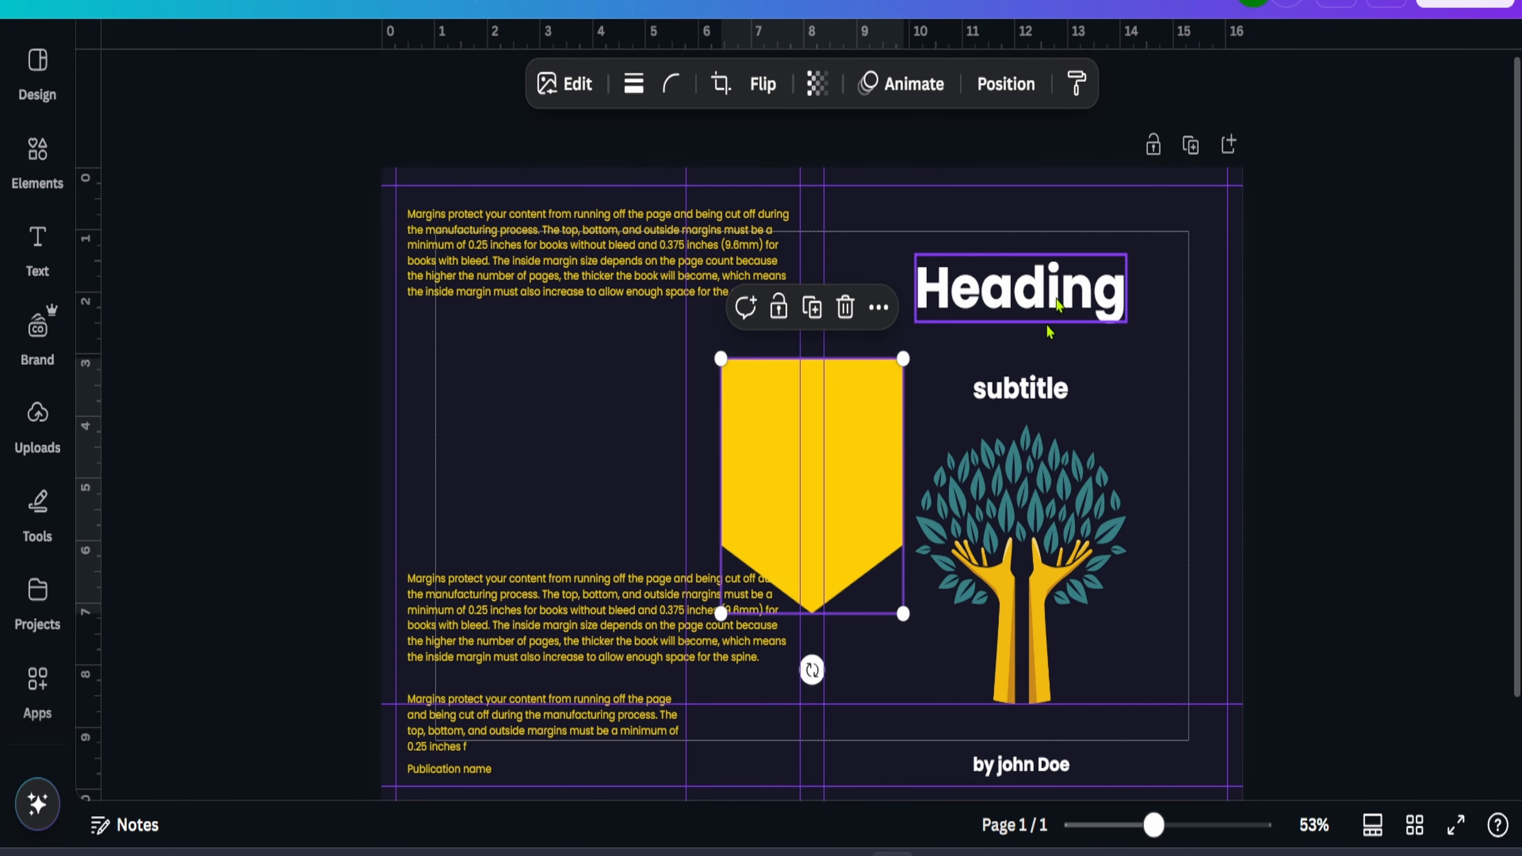
left_click_drag(863, 459, 970, 216)
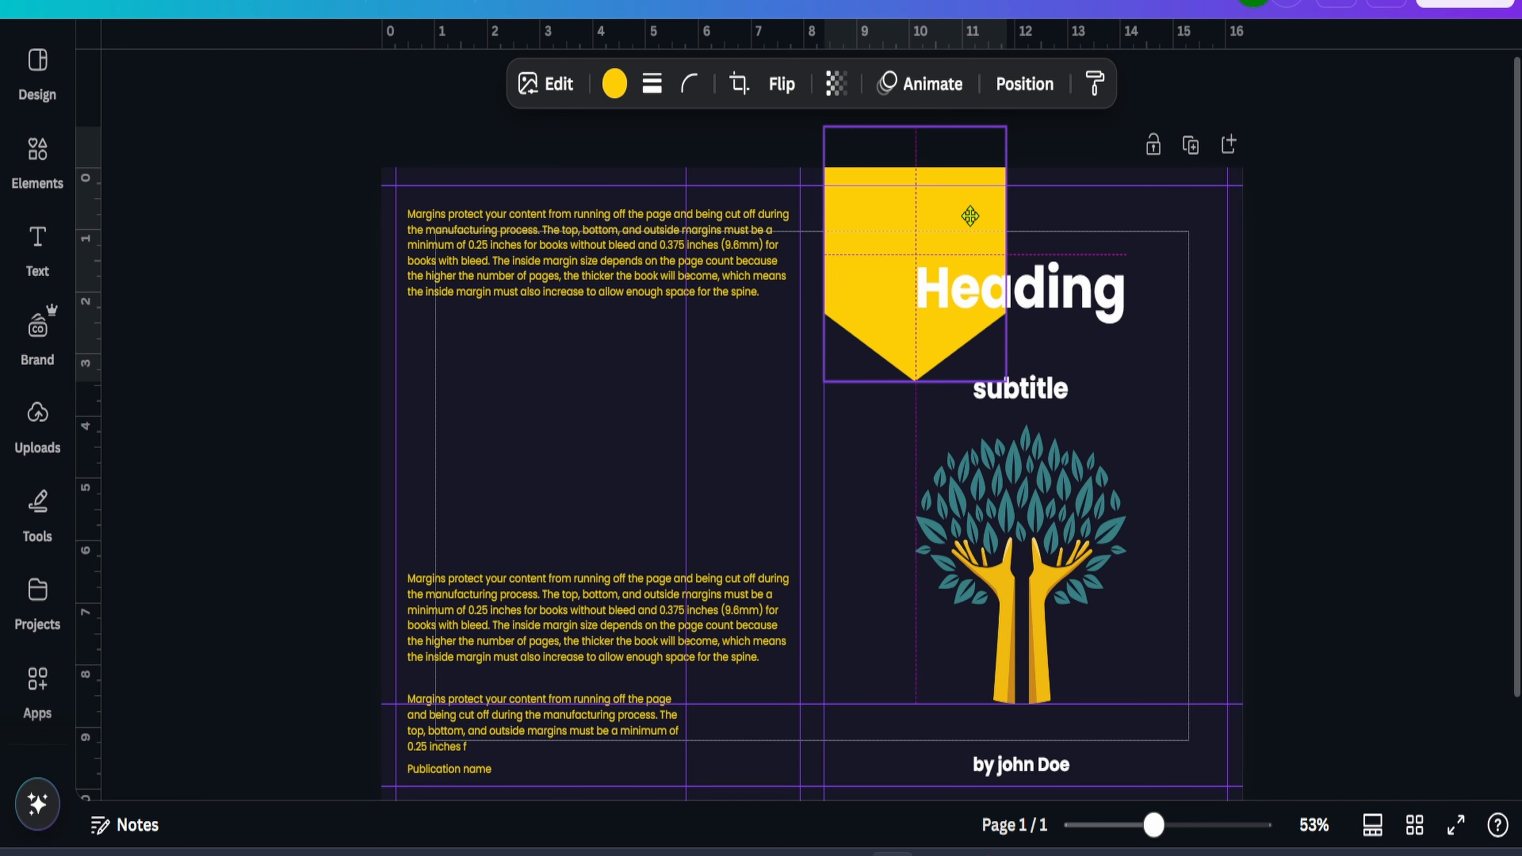
left_click_drag(971, 216, 970, 213)
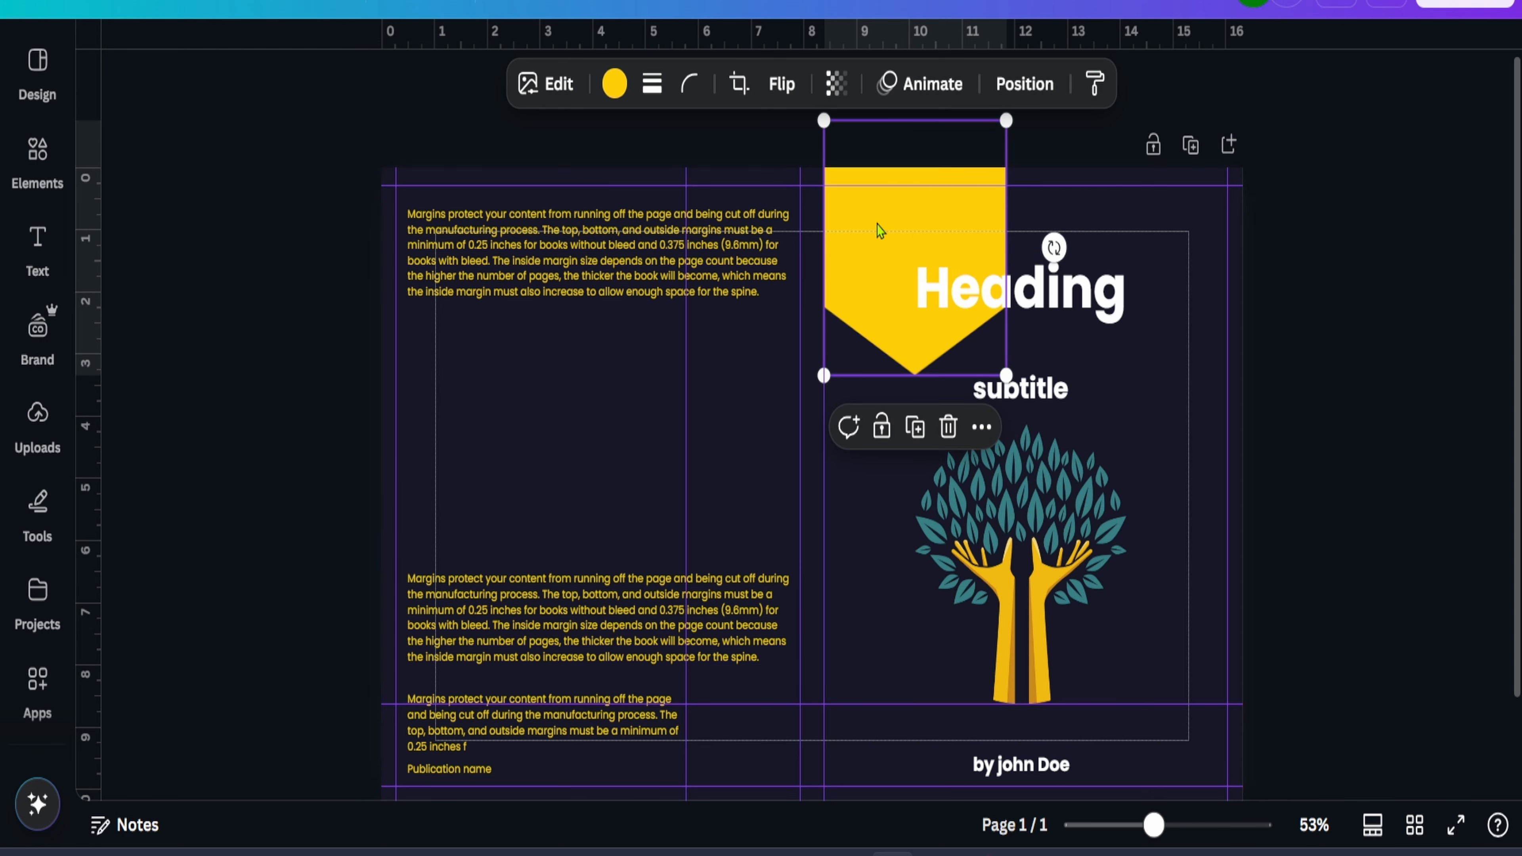
left_click_drag(922, 220, 924, 197)
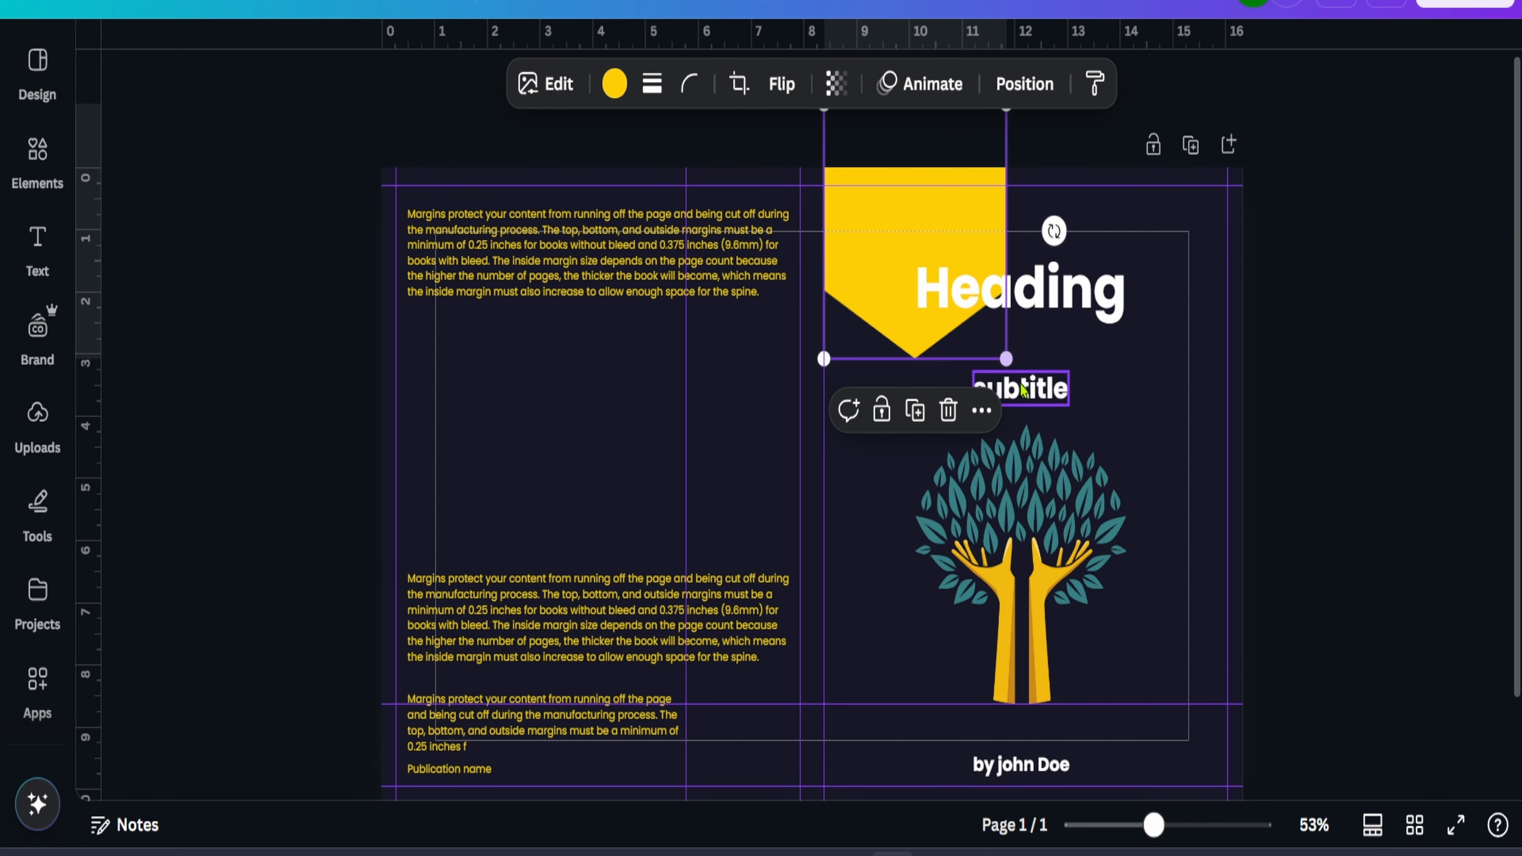
left_click_drag(1008, 361, 918, 290)
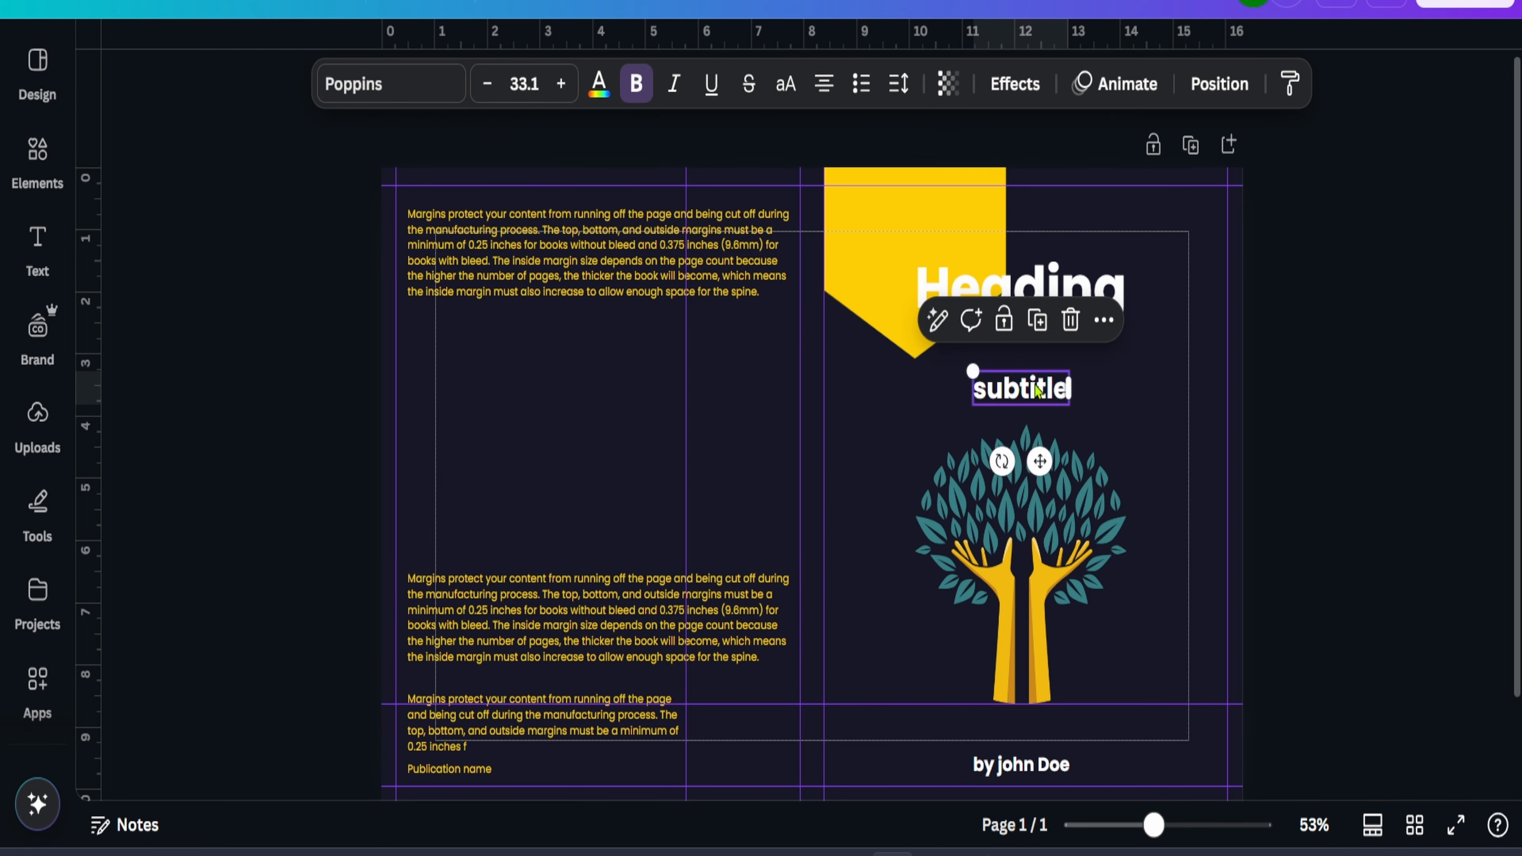
Place a copy of the front-cover subtitle on the yellow banner and shrink the banner to about 2.3 in wide
key("ctrl+d")
left_click_drag(1039, 390, 906, 225)
left_click(996, 252)
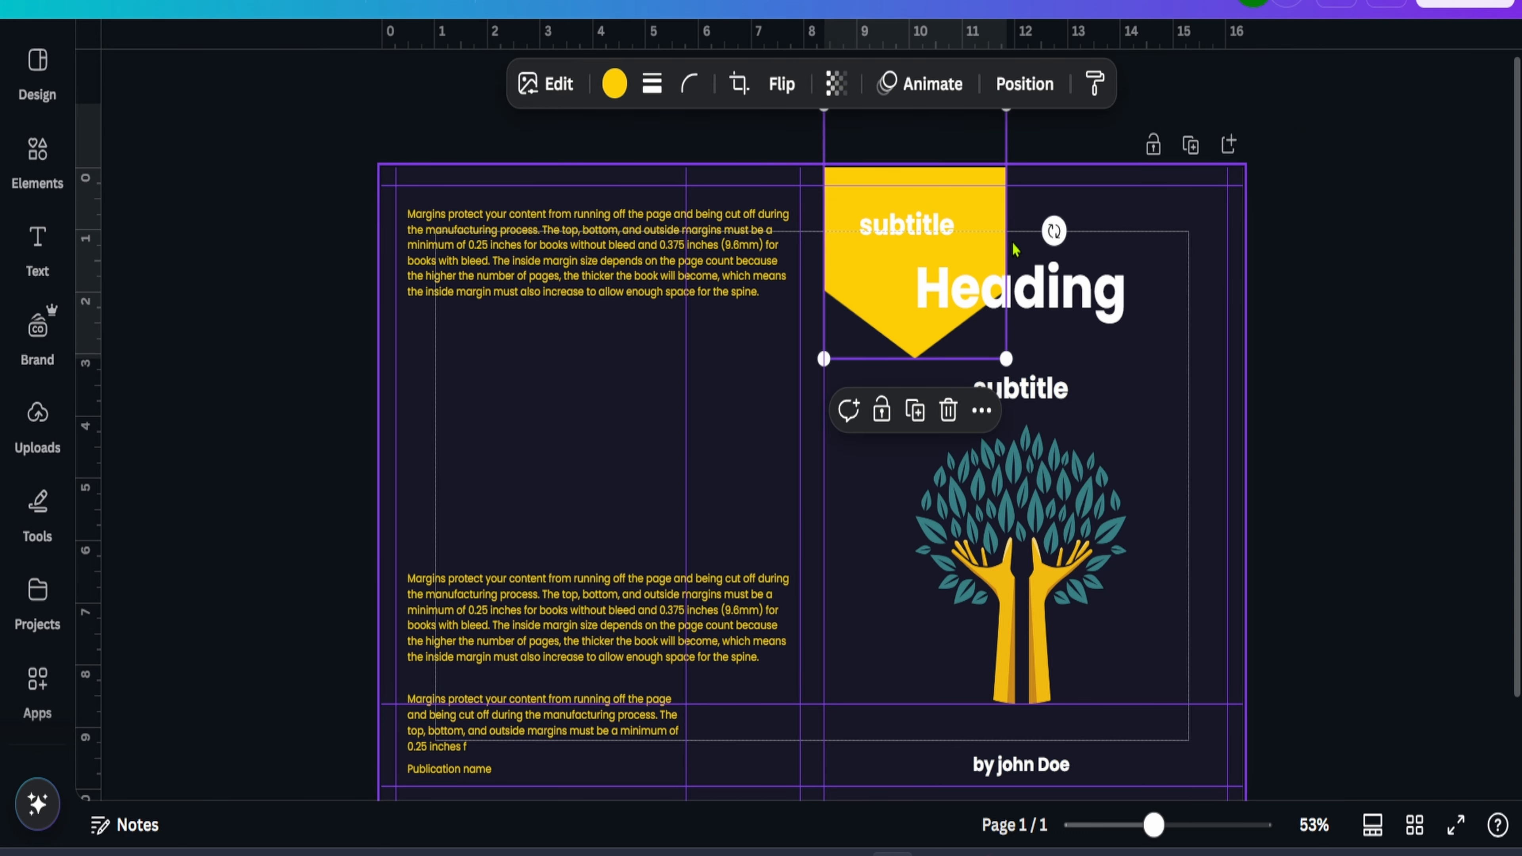
left_click_drag(1007, 358, 930, 282)
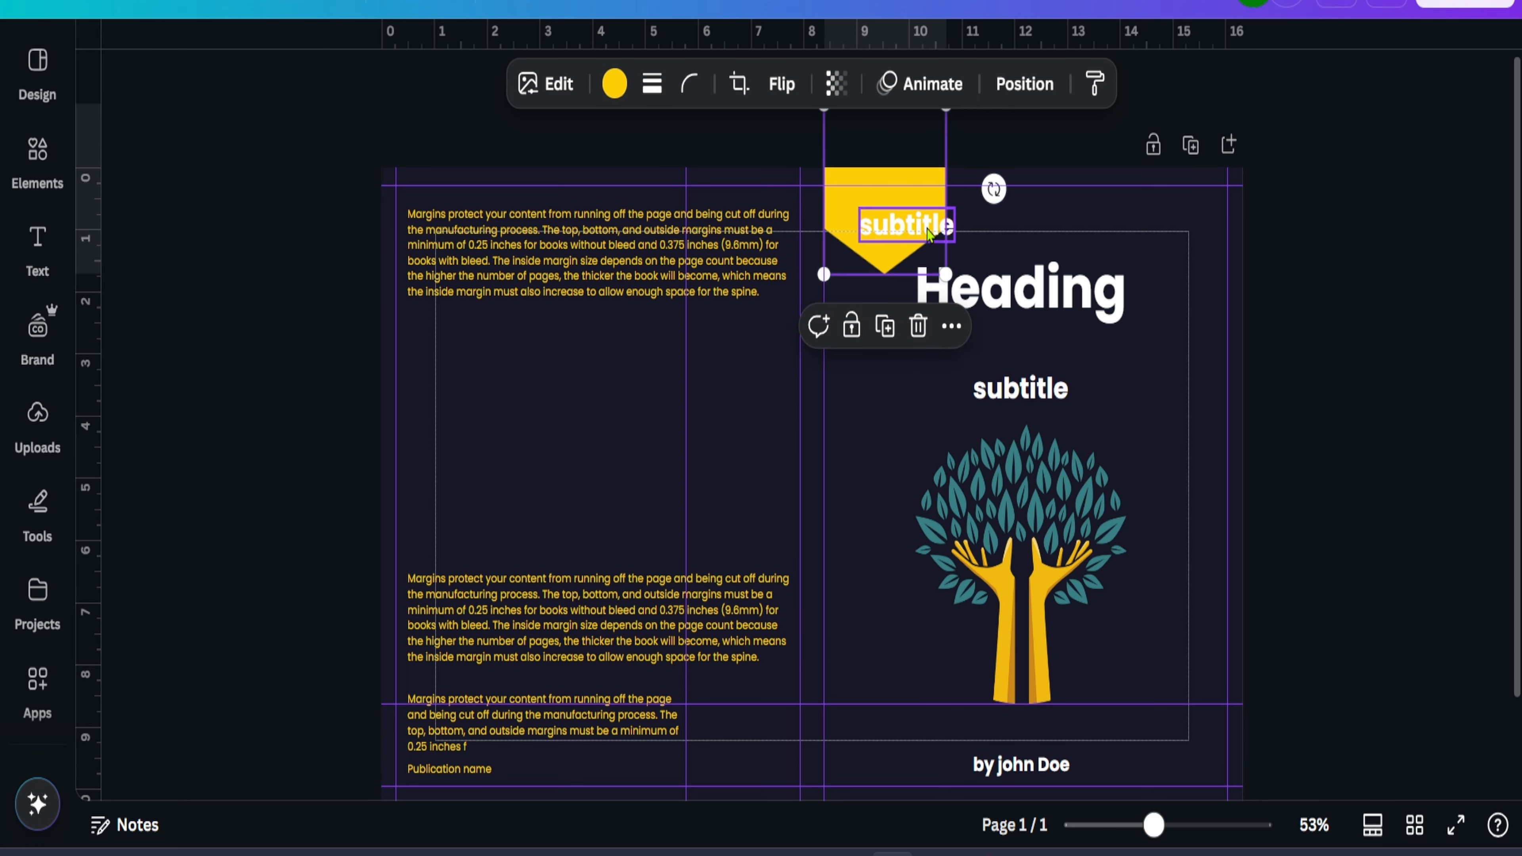
Shift the copied subtitle into the middle of the smaller banner and replace its text with "2025" and "Edition" on two lines
left_click(922, 232)
left_click_drag(899, 222, 877, 211)
double_click(876, 211)
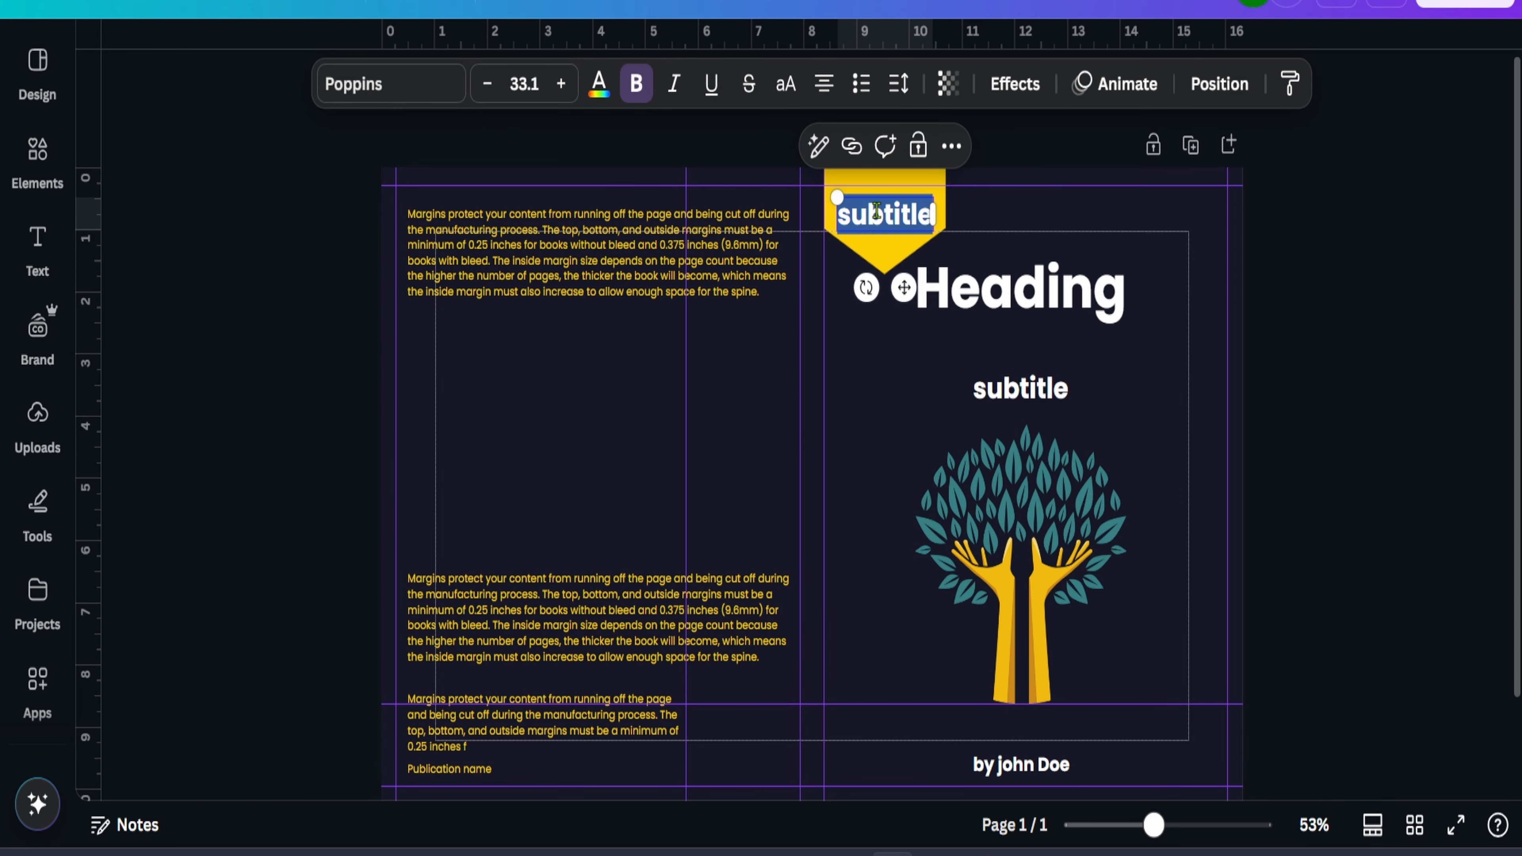
type("2025")
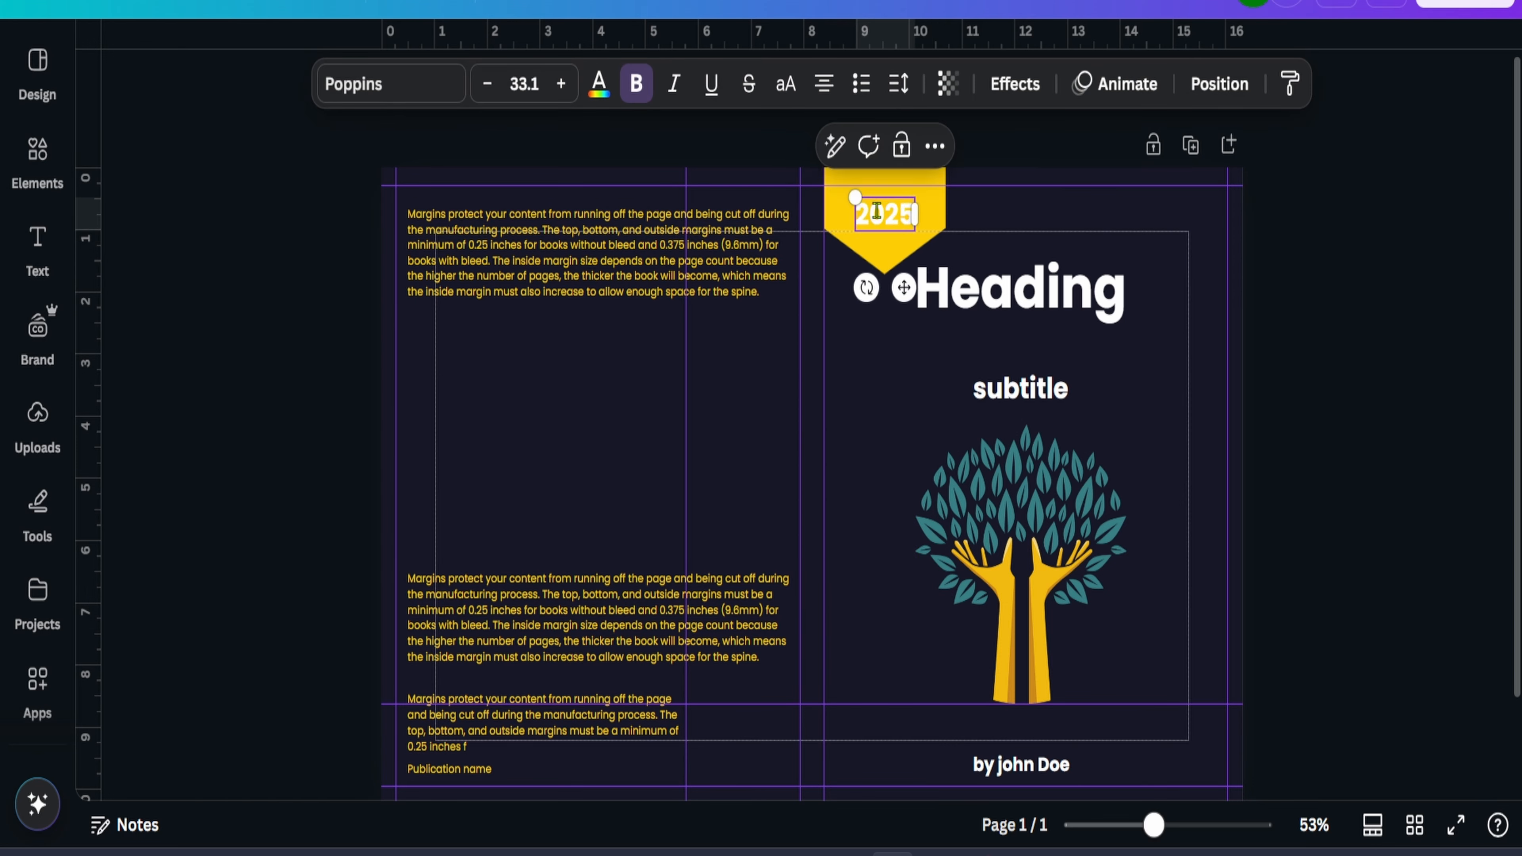
key("Return")
type("Edition")
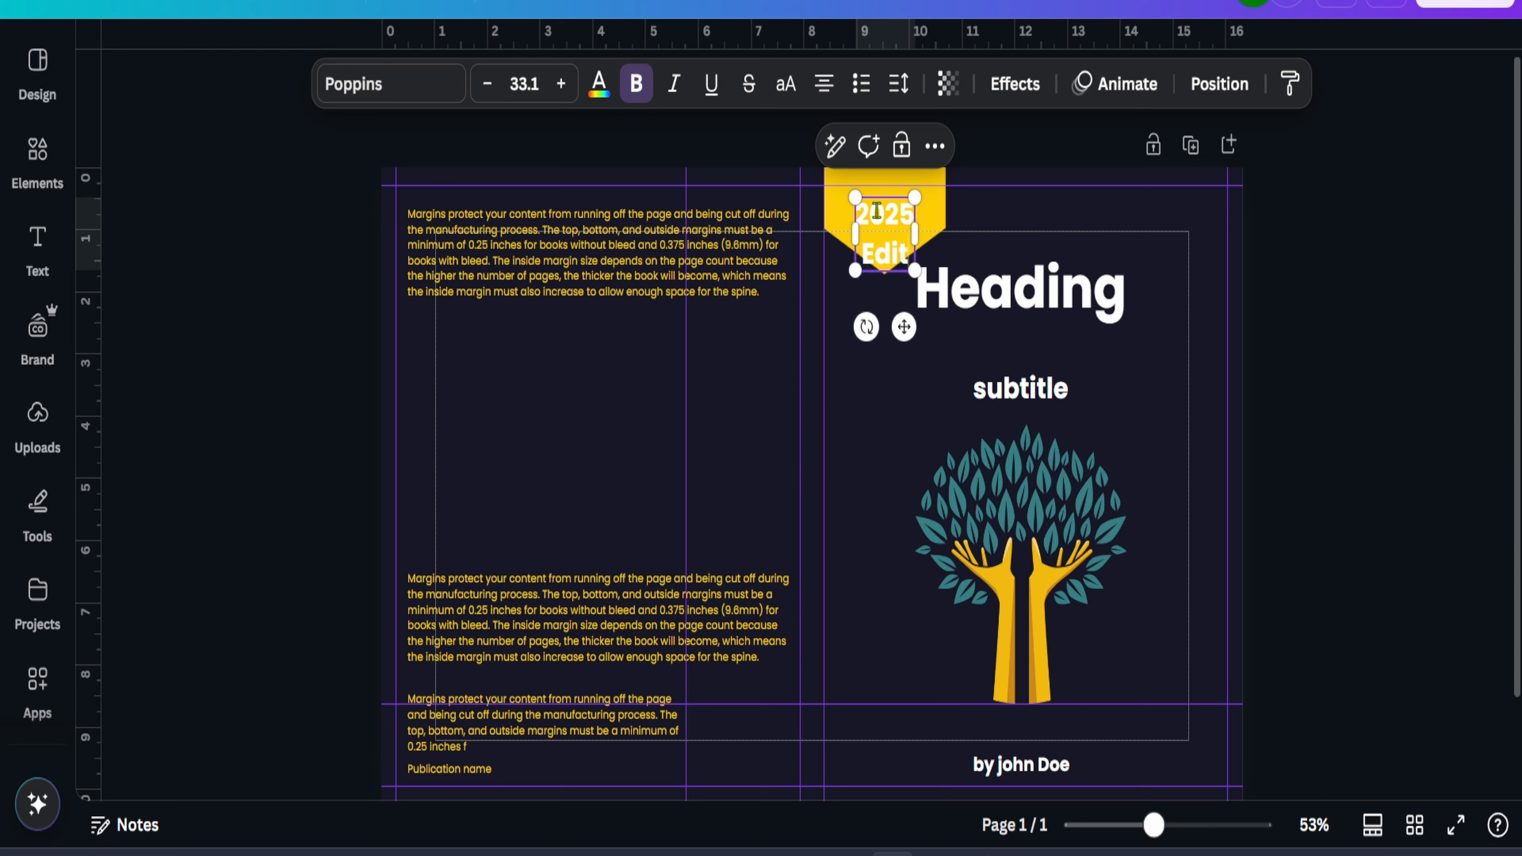
left_click(1112, 243)
Reduce the "2025 Edition" text to size 19.2 and colour it with the dark navy of the StriveGrid brand palette
scroll(890, 223, "up", 5)
scroll(1113, 256, "up", 2)
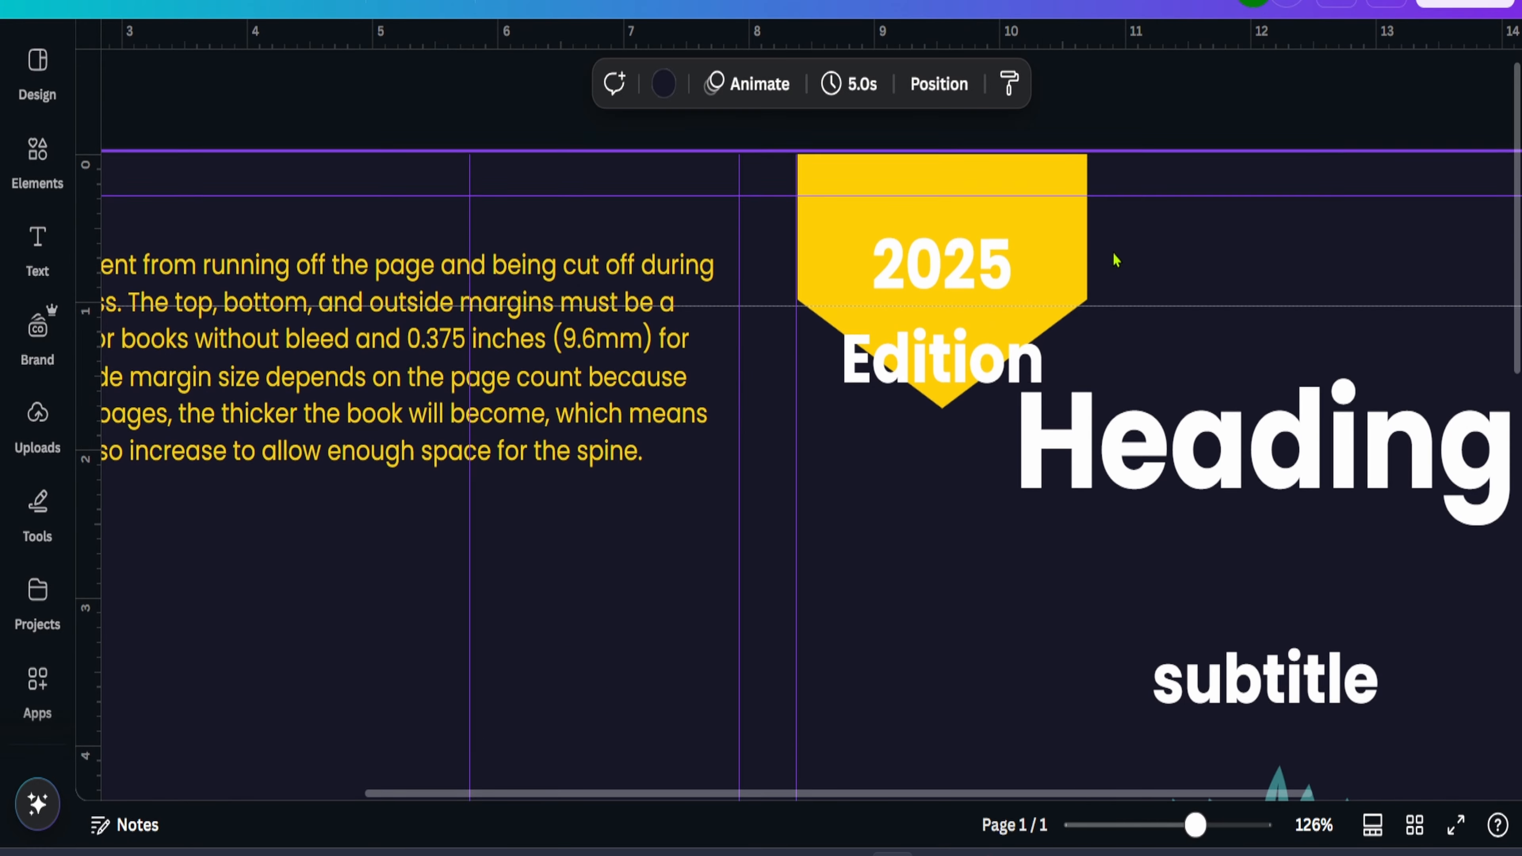
left_click(979, 373)
left_click_drag(1045, 412, 959, 340)
left_click(600, 96)
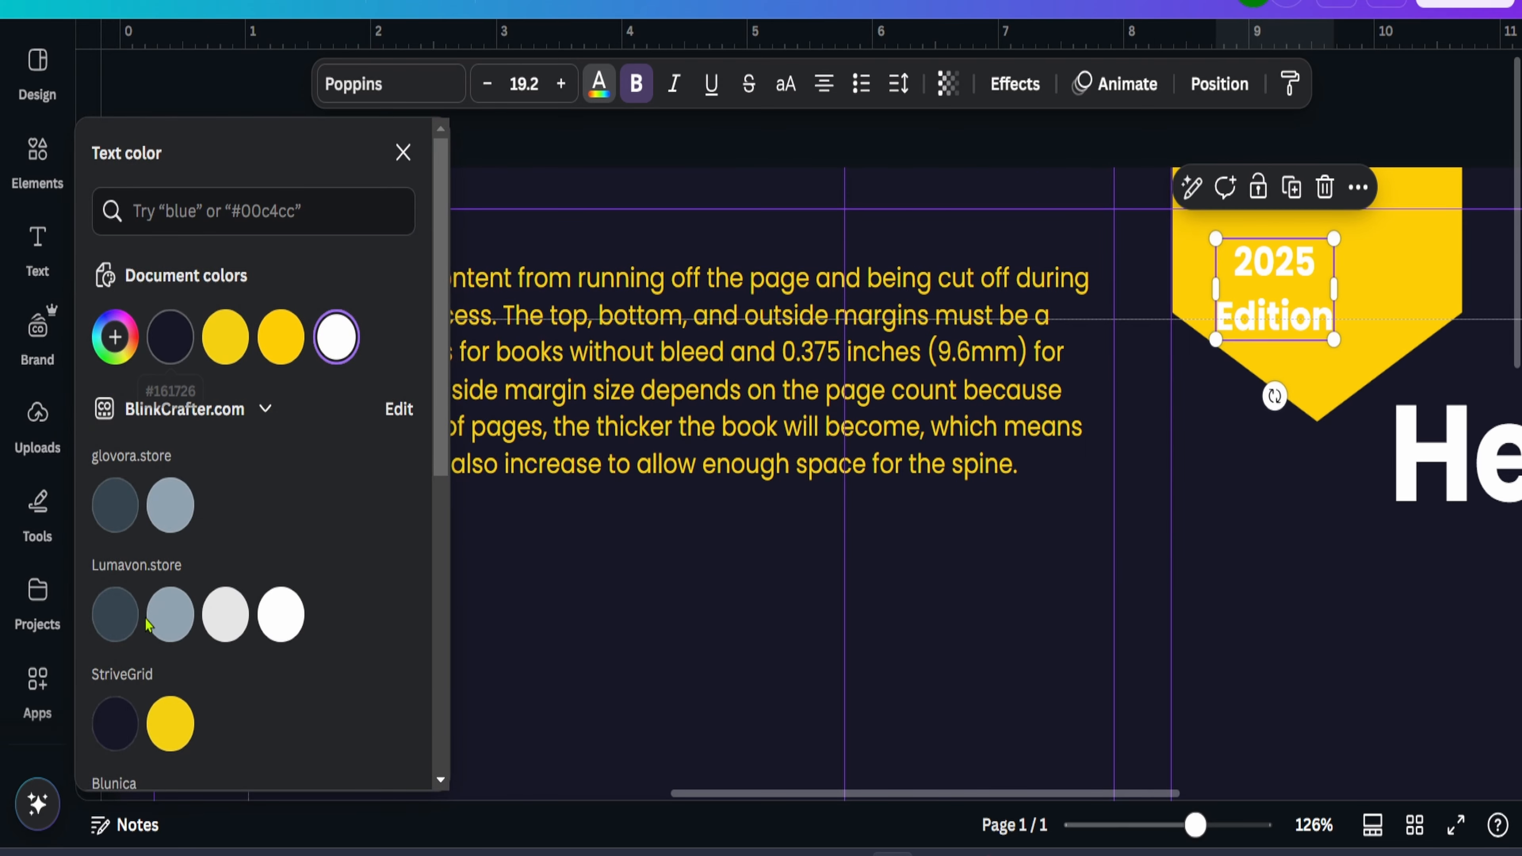
left_click(115, 723)
scroll(1342, 568, "down", 5)
left_click(1323, 525)
Enlarge the "2025 Edition" text to size 21.3 and centre it horizontally in the banner, below the upper margin guide
scroll(1323, 525, "right", 5)
scroll(1323, 525, "up", 5)
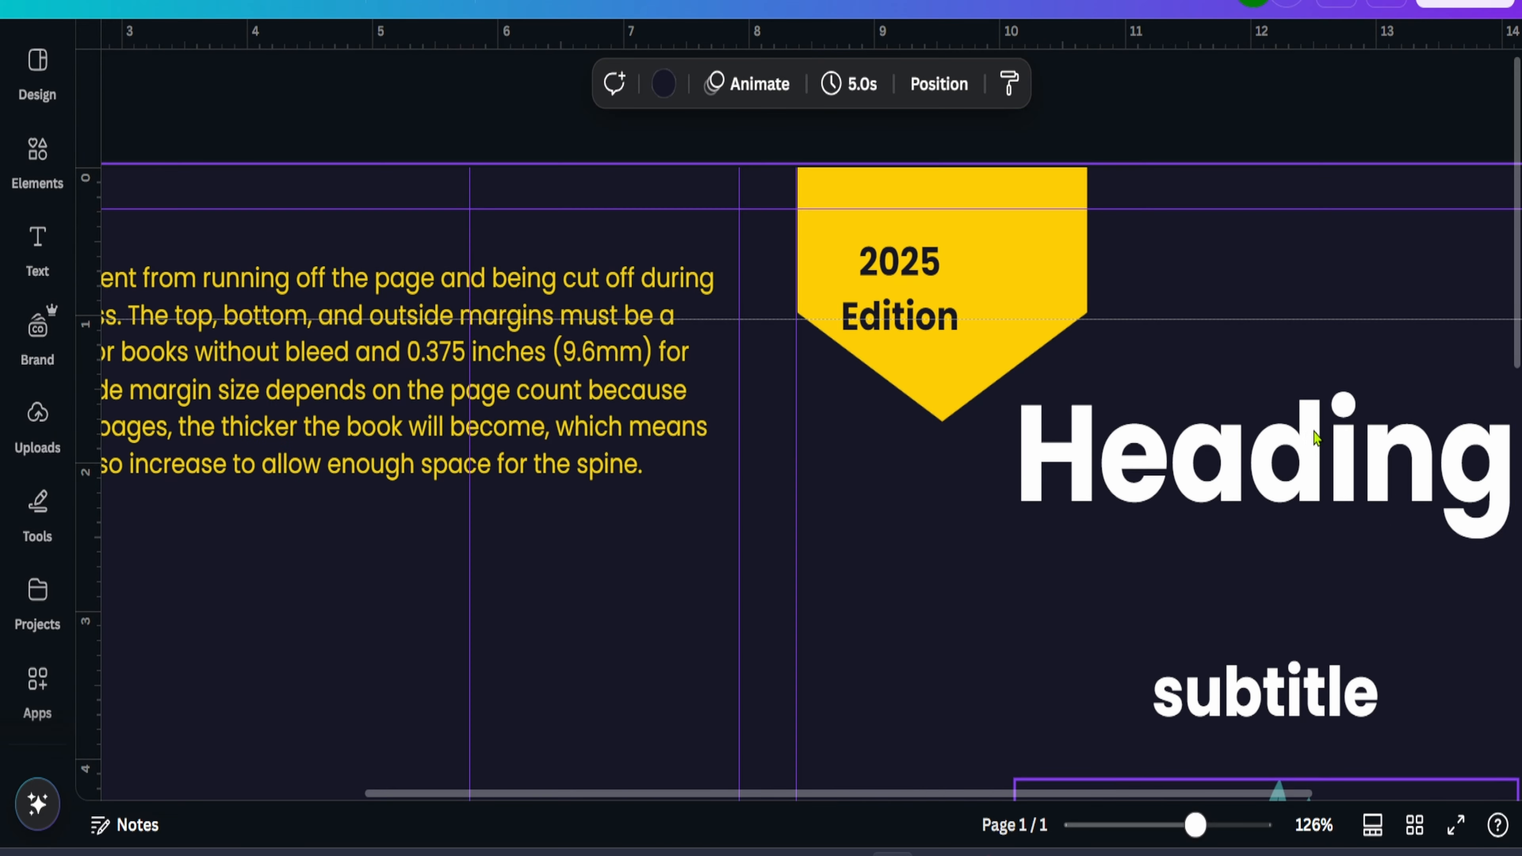
left_click_drag(916, 275, 959, 265)
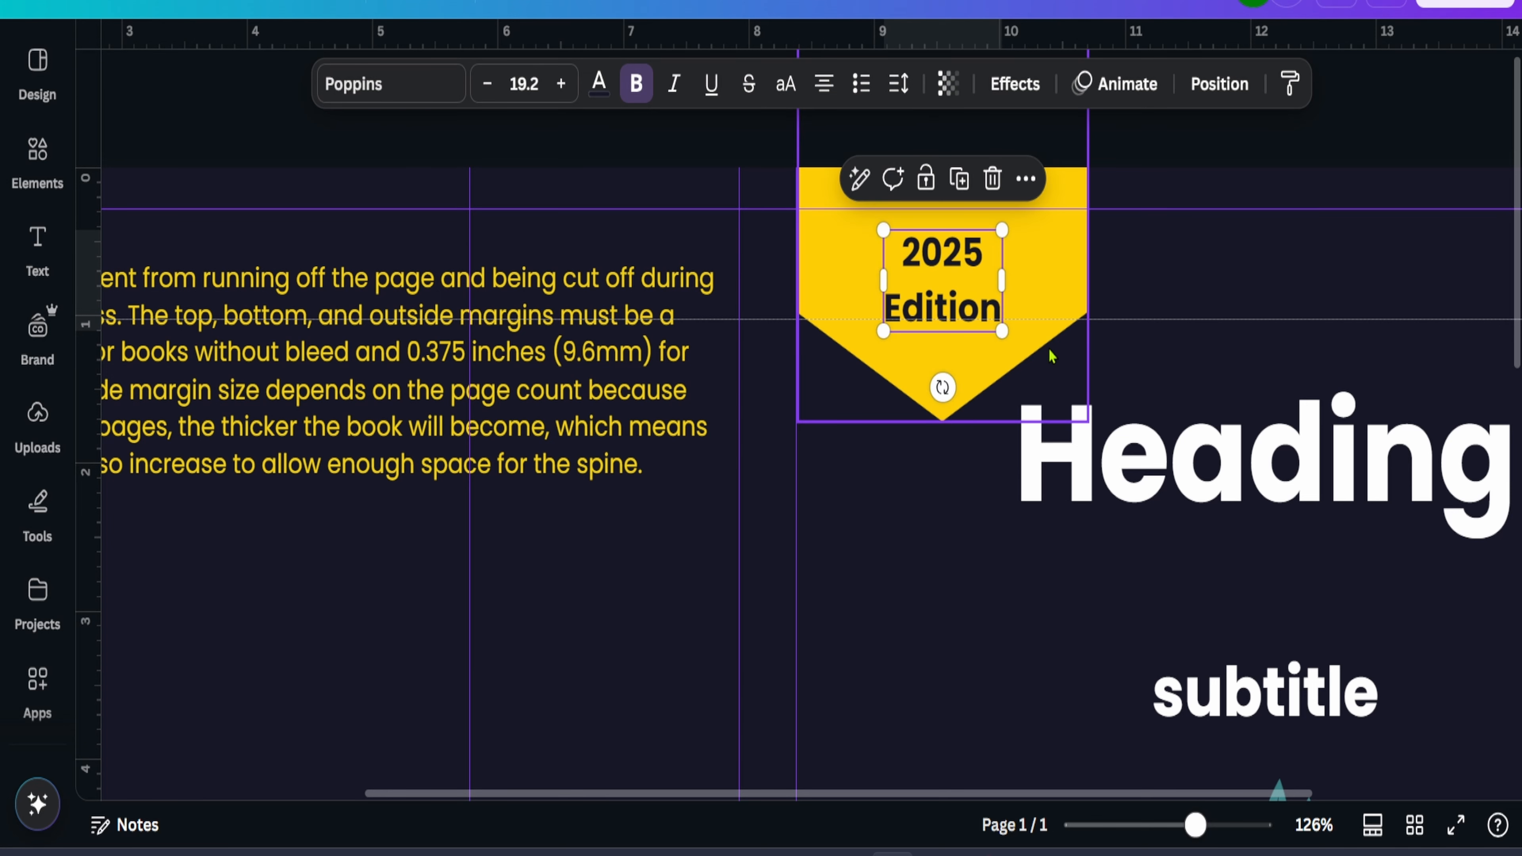
left_click_drag(1004, 334, 1013, 342)
left_click_drag(952, 272, 952, 305)
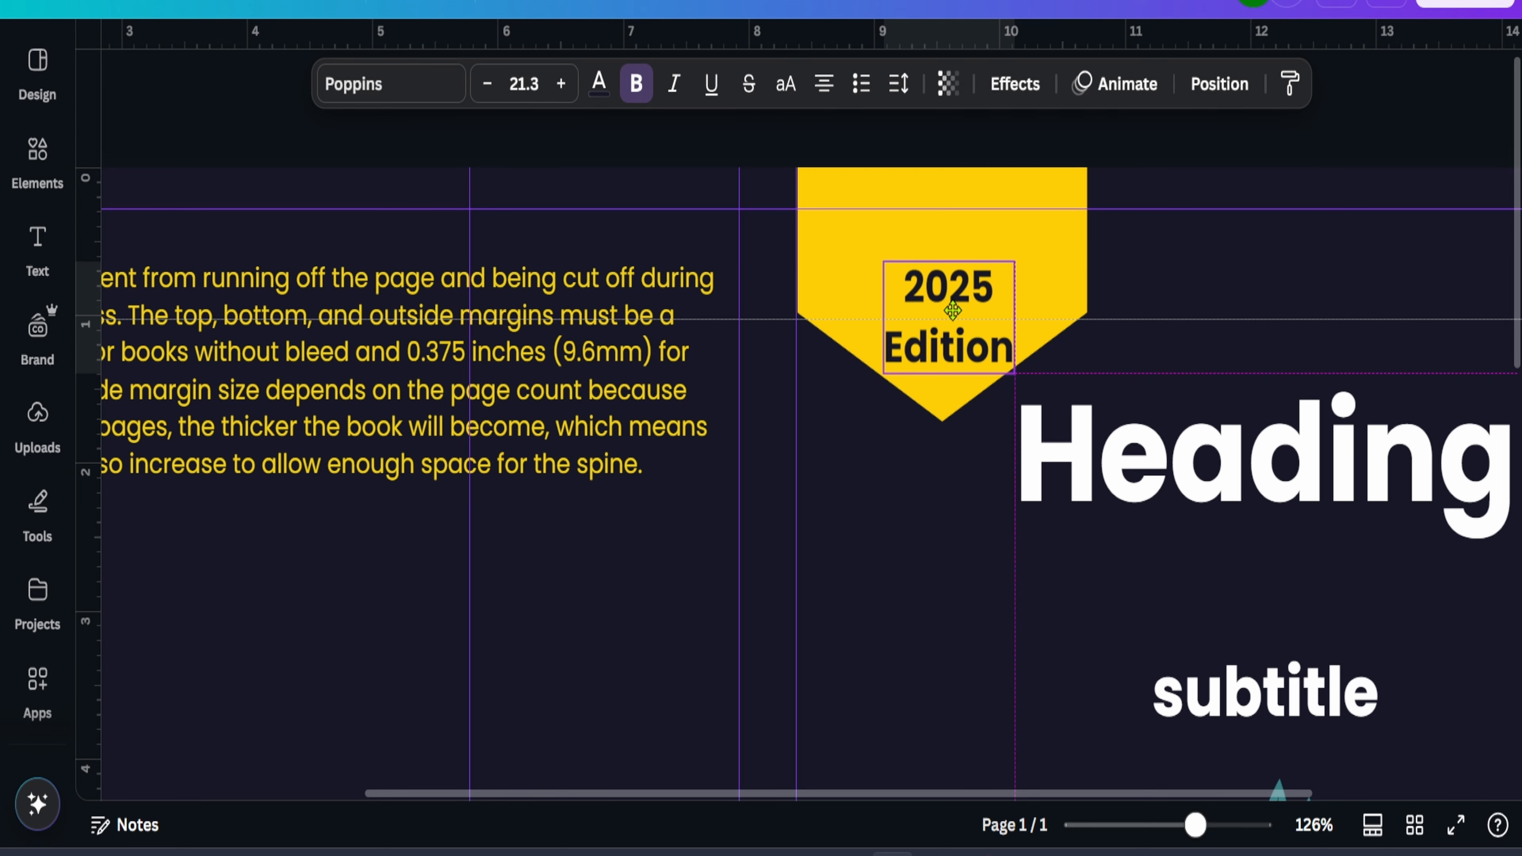
left_click_drag(952, 305, 946, 273)
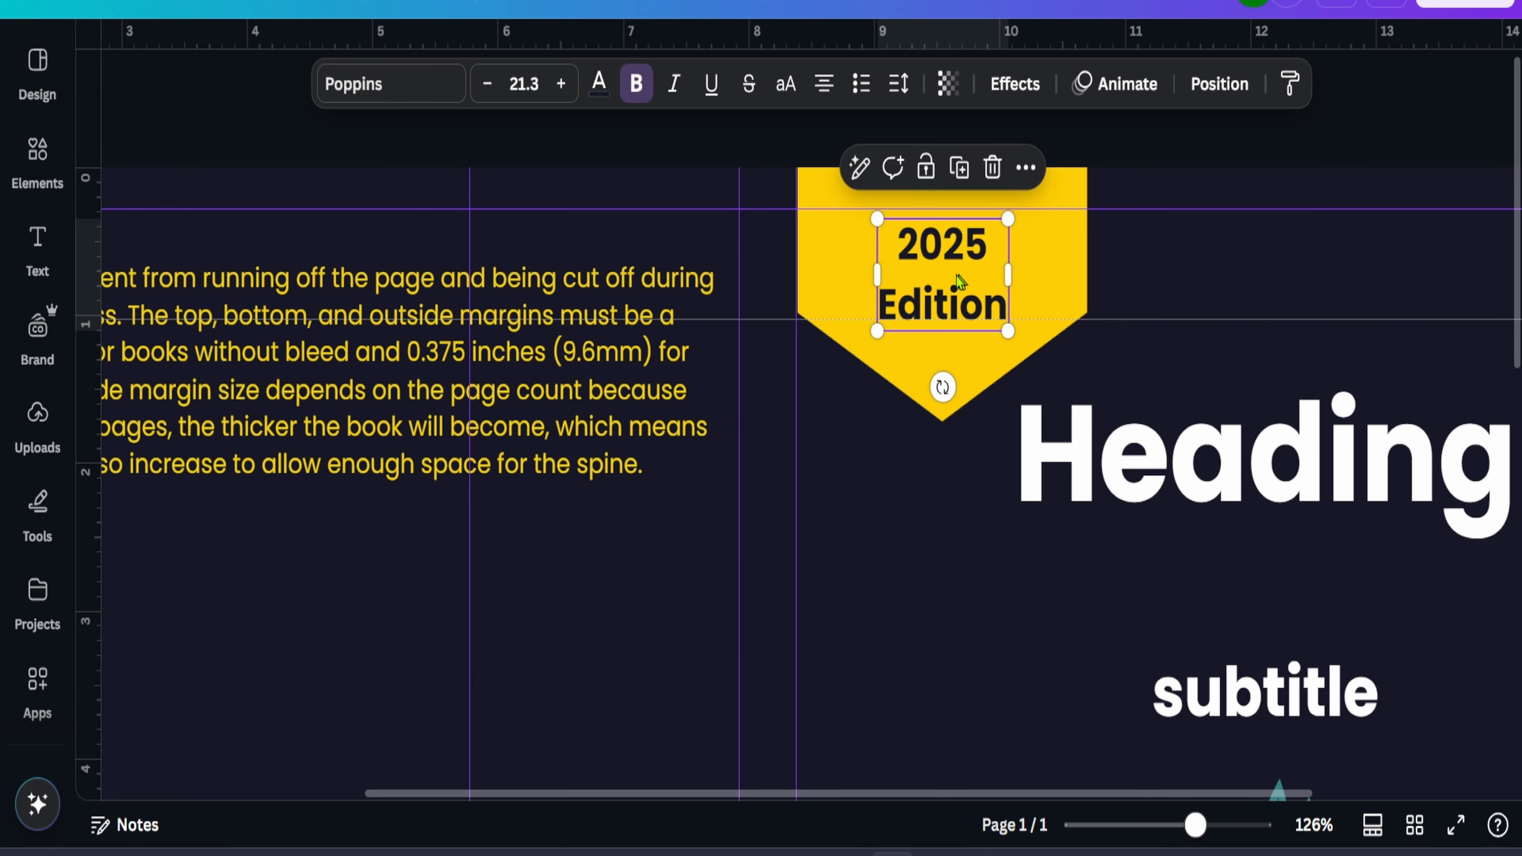
left_click_drag(946, 280, 944, 283)
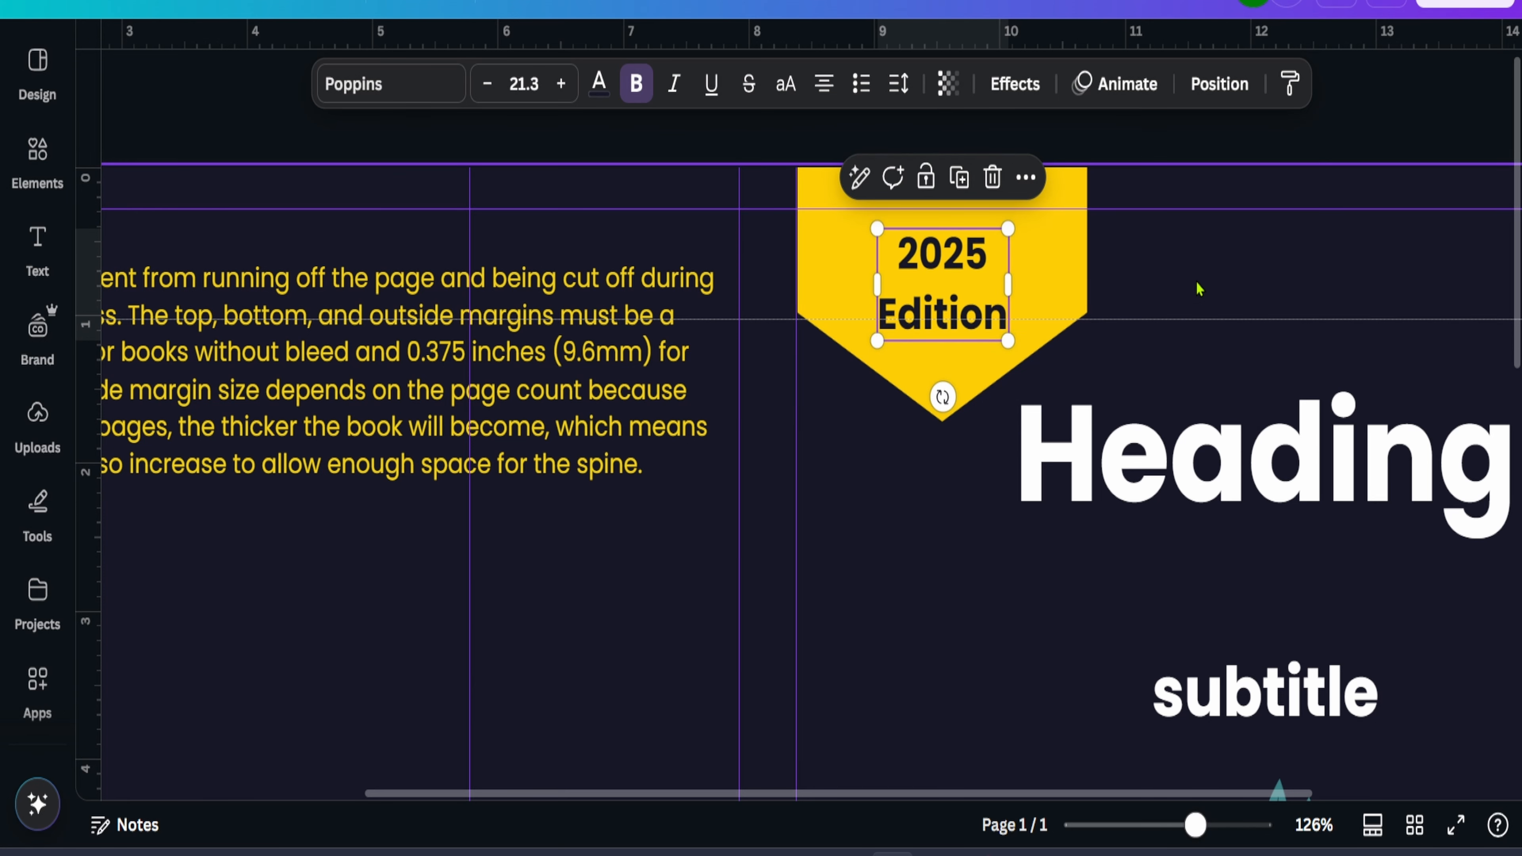
left_click(1199, 289)
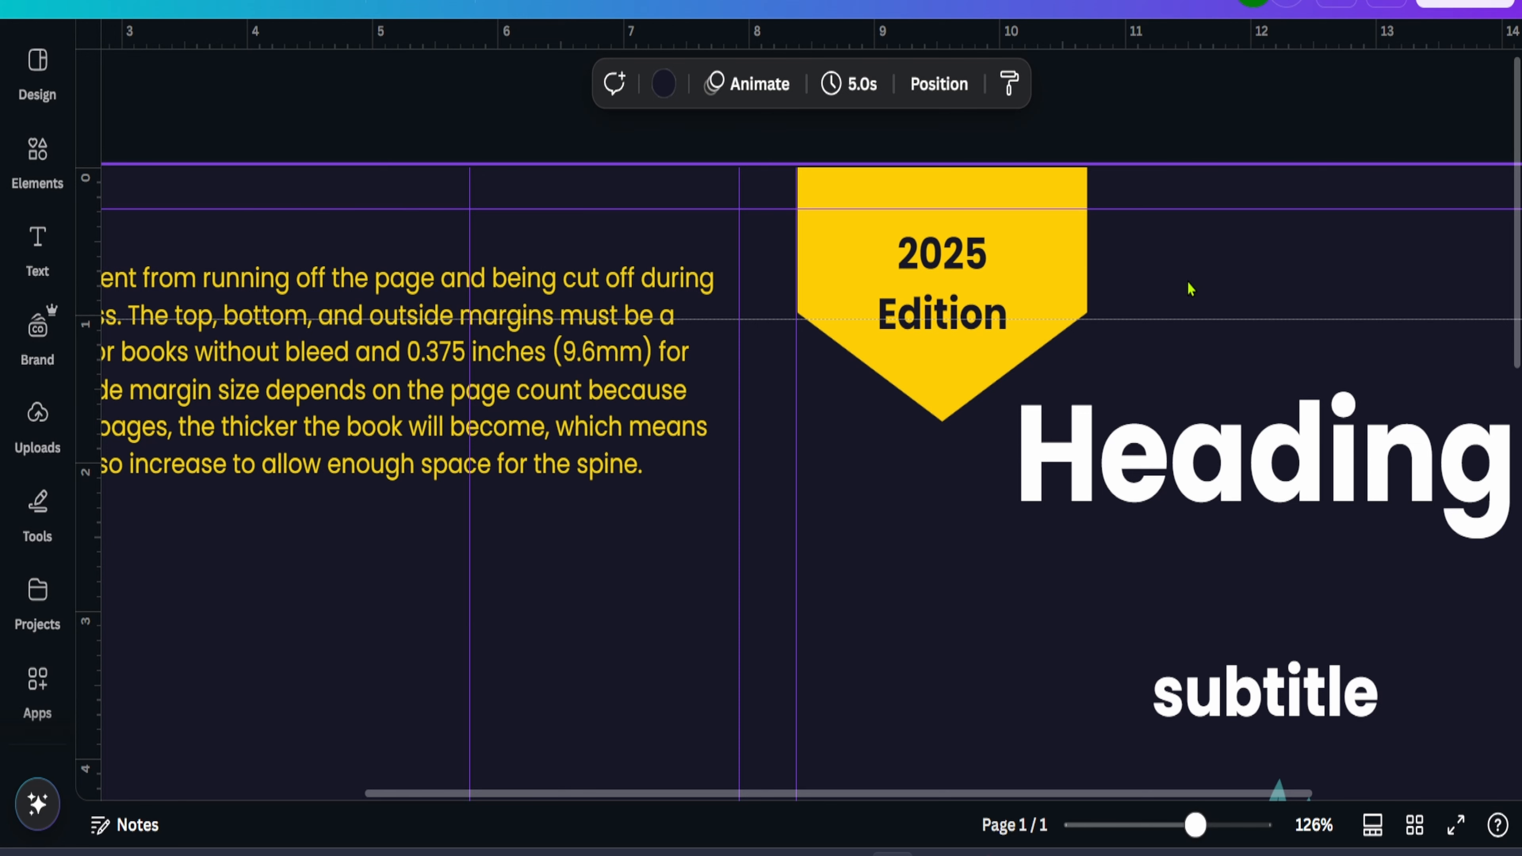
Replace the front cover's "Heading" text with "Book title"
scroll(1191, 288, "down", 5)
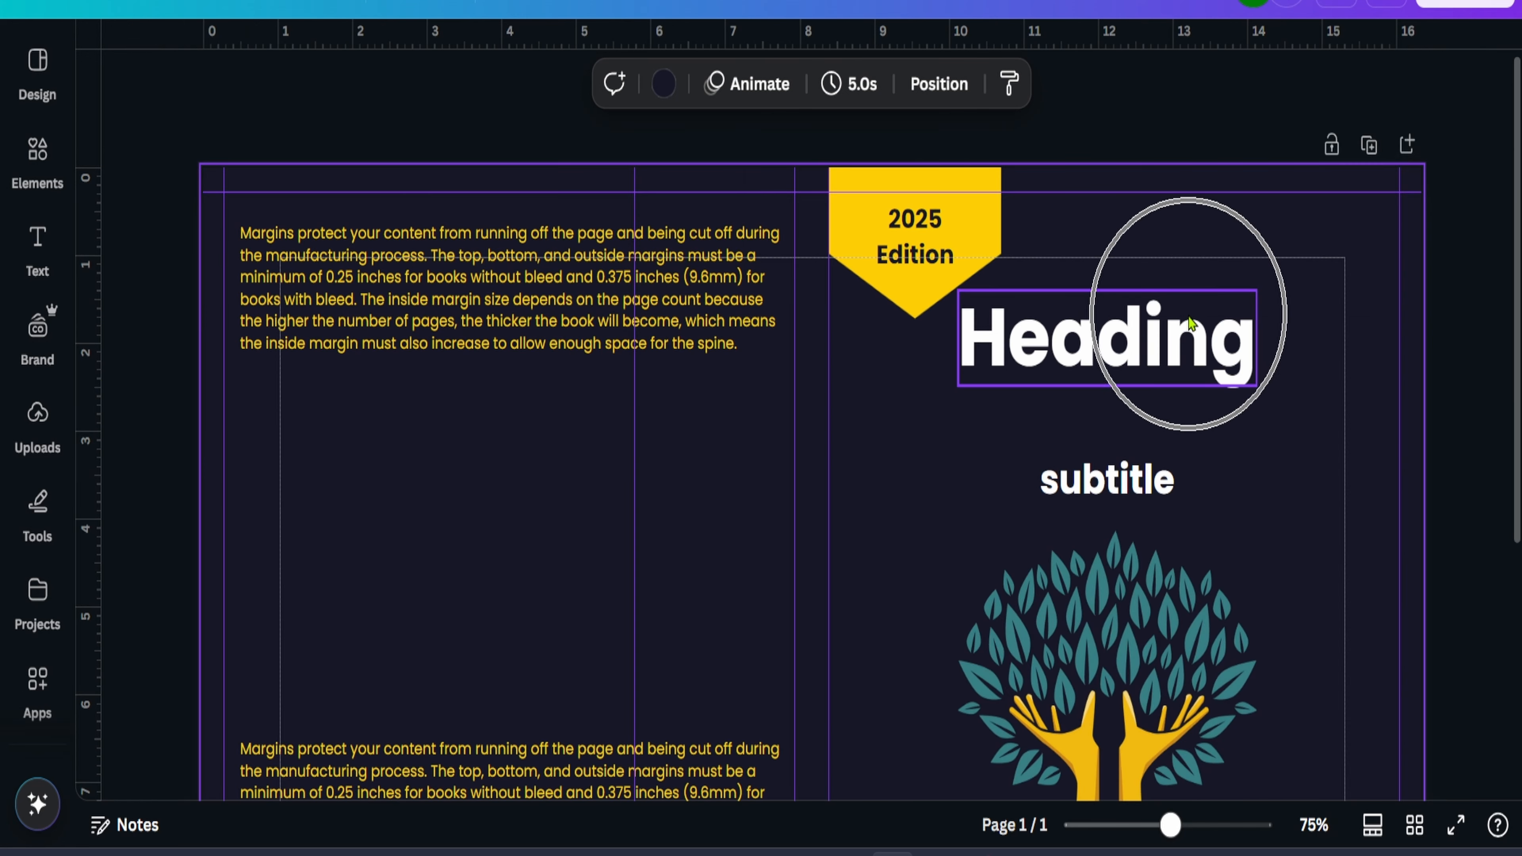
double_click(1187, 314)
type("oo")
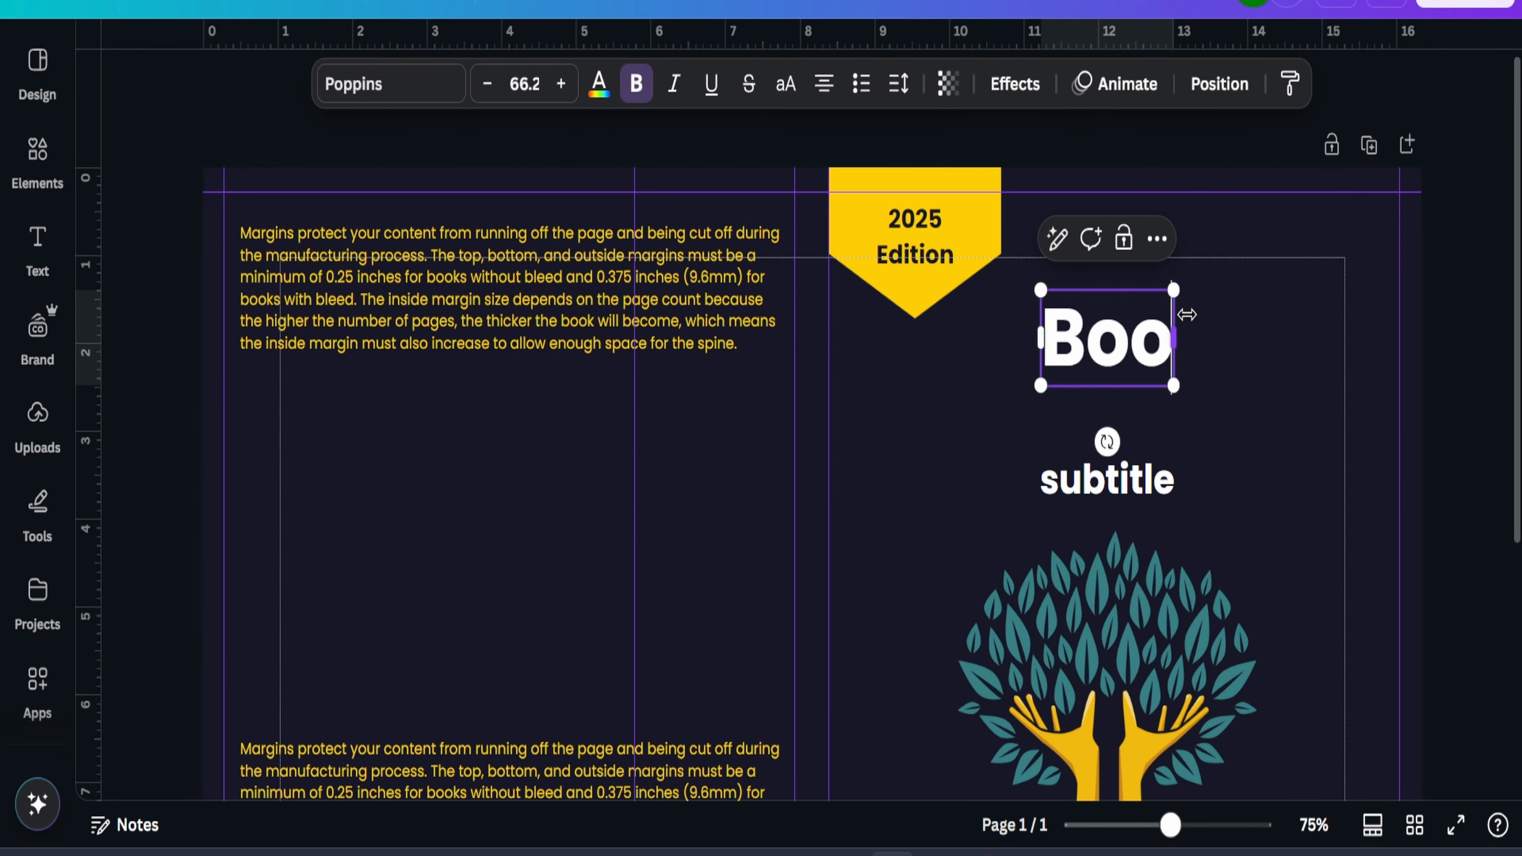
type("k titl.e")
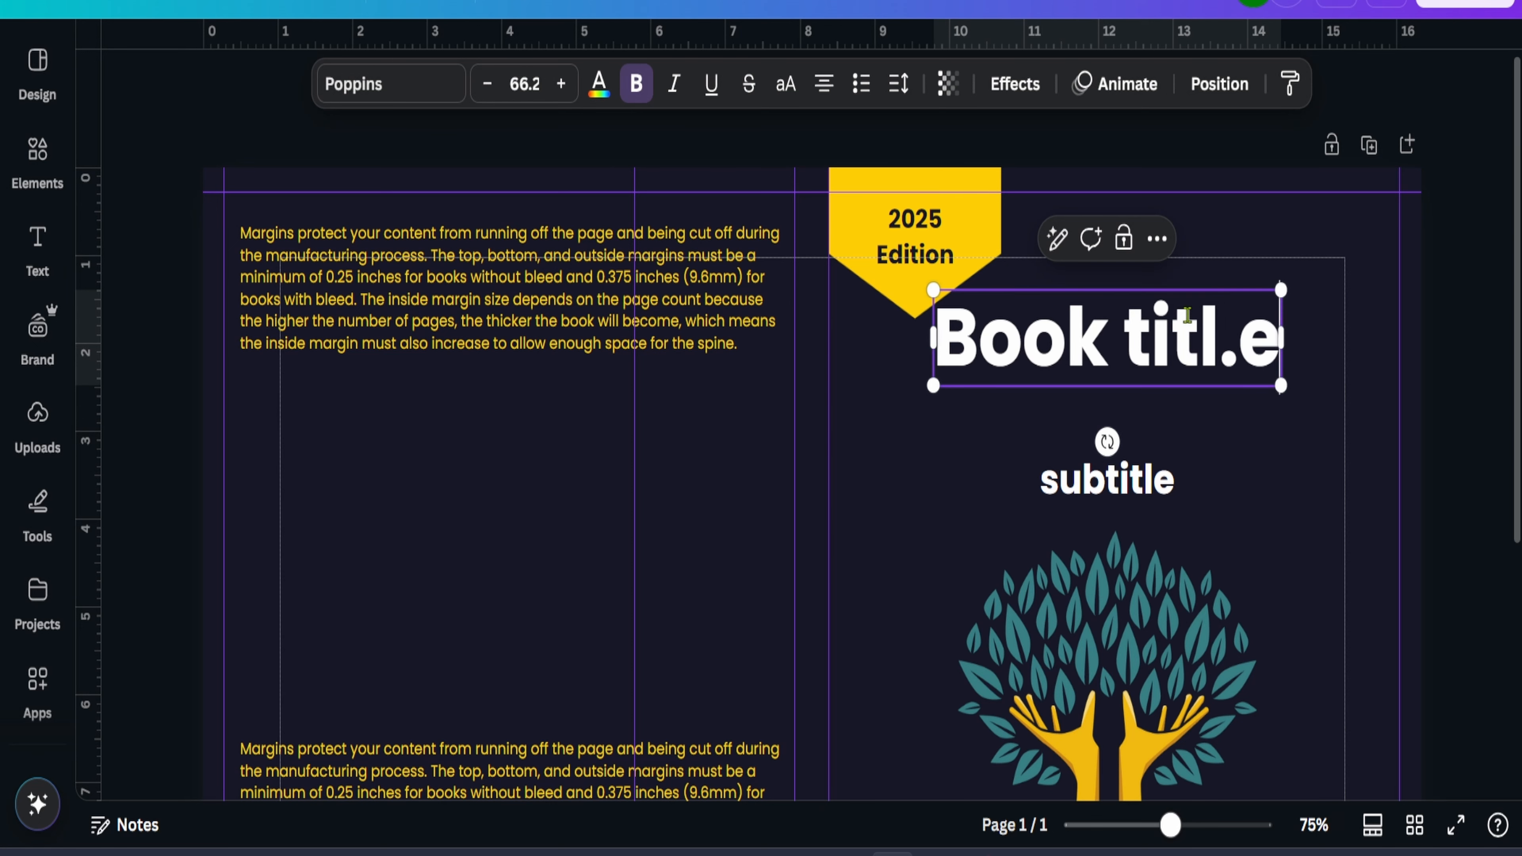
key("BackSpace")
key("BackSpace")
type("e")
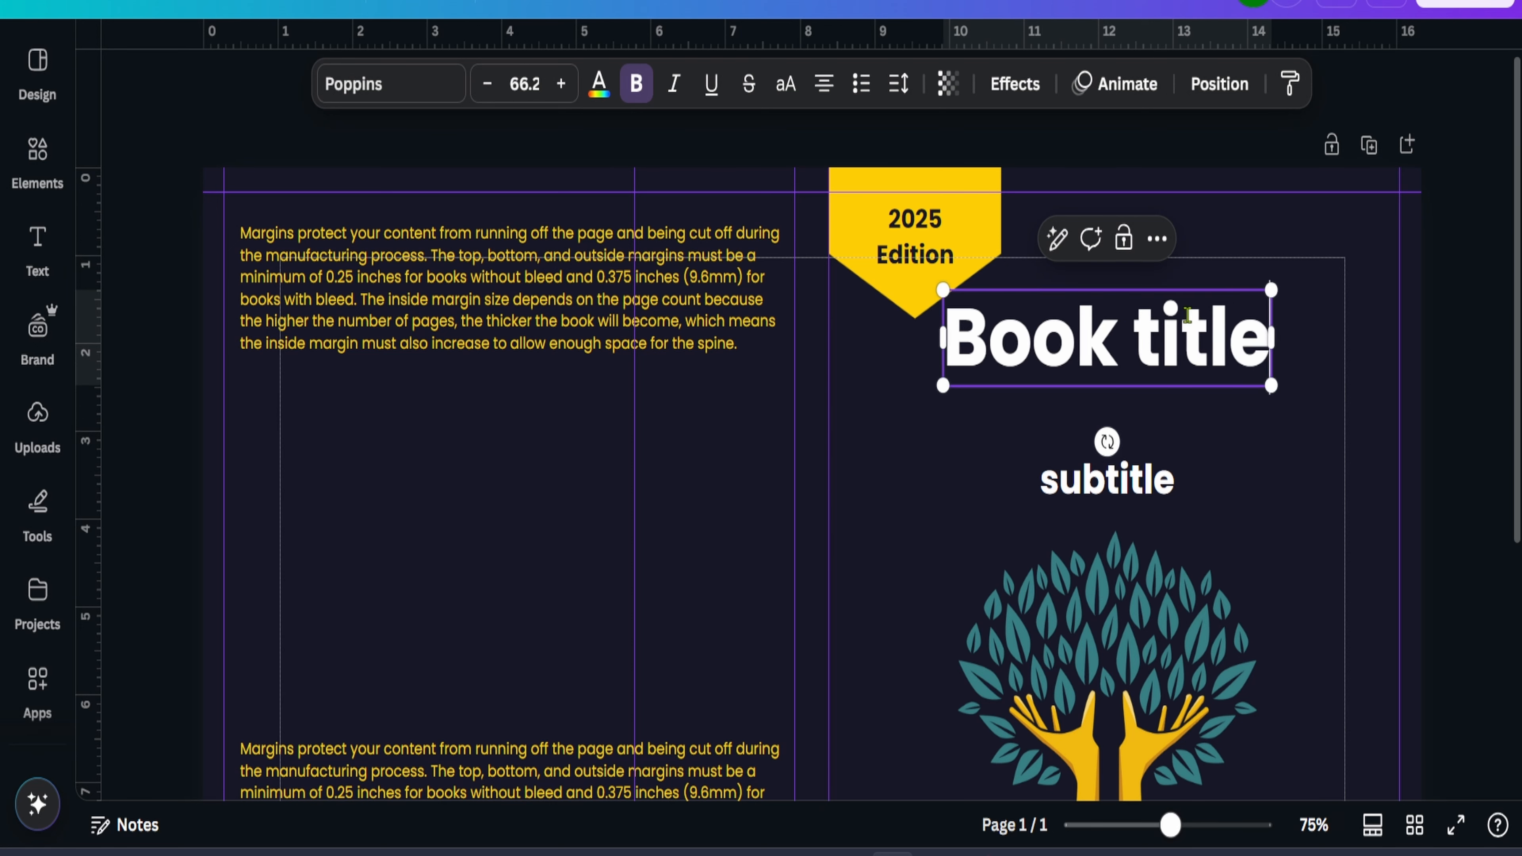
Move the book title down so it sits clear of the banner and just above the subtitle
left_click(1256, 487)
left_click_drag(1149, 317, 1150, 363)
left_click(1211, 264)
scroll(1211, 271, "down", 3)
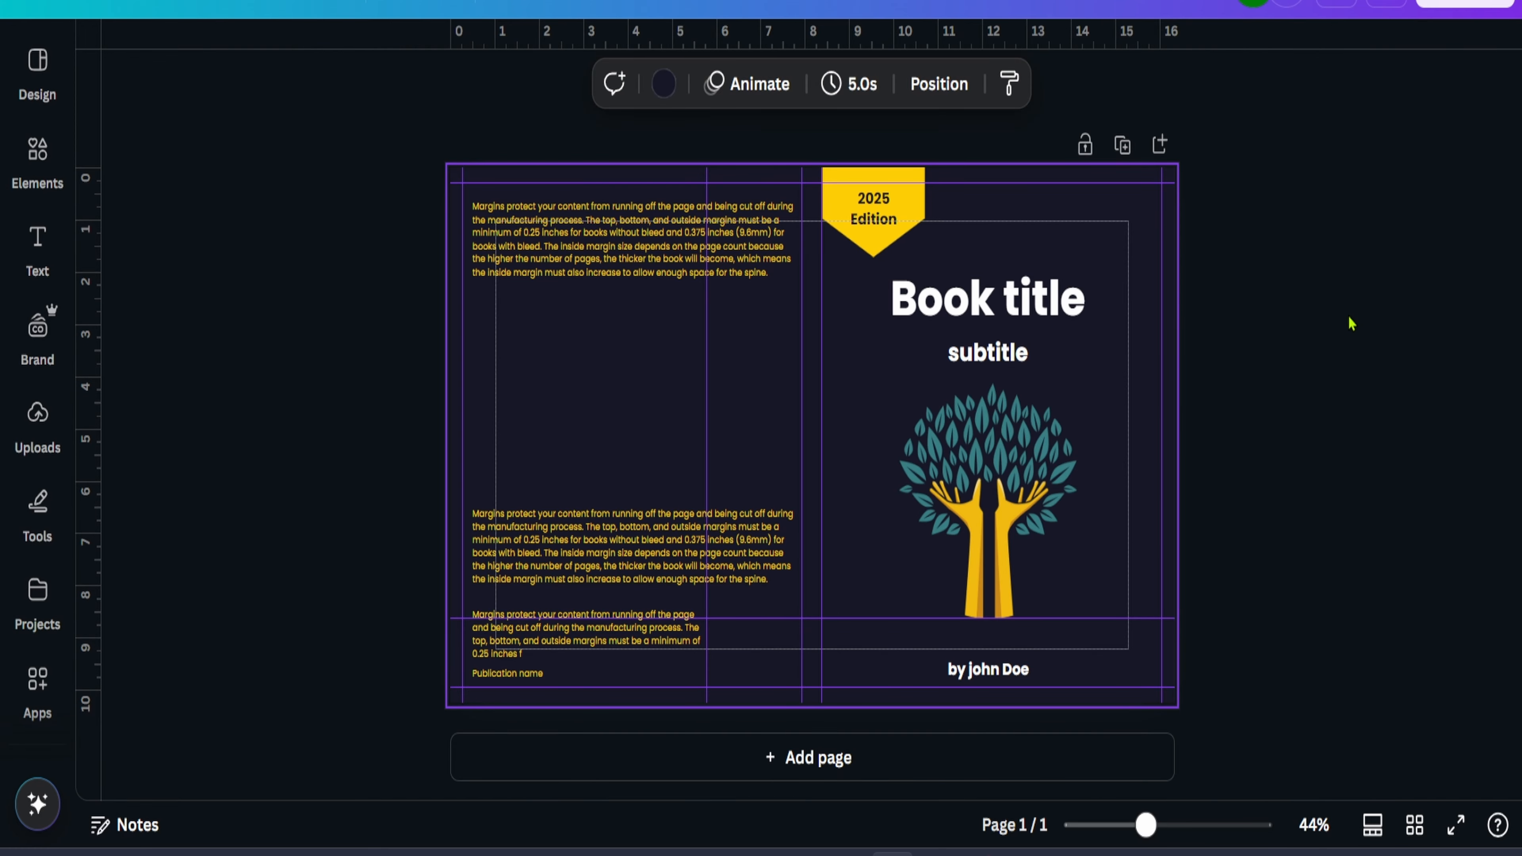
Download the cover as PDF Print with crop marks and bleed, Flatten PDF and the CMYK colour profile
left_click(1442, 6)
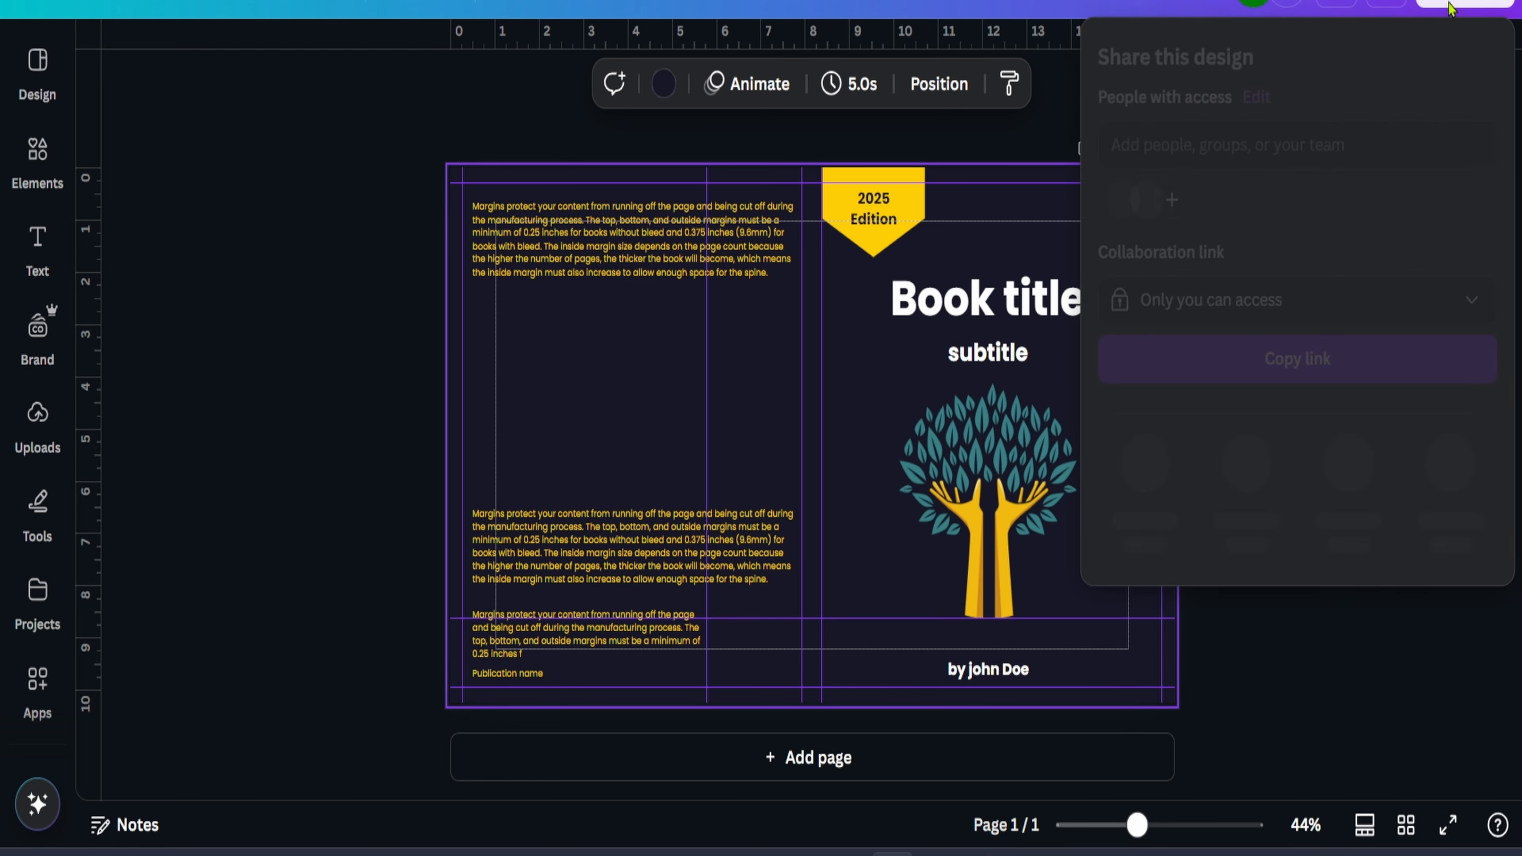
left_click(1145, 464)
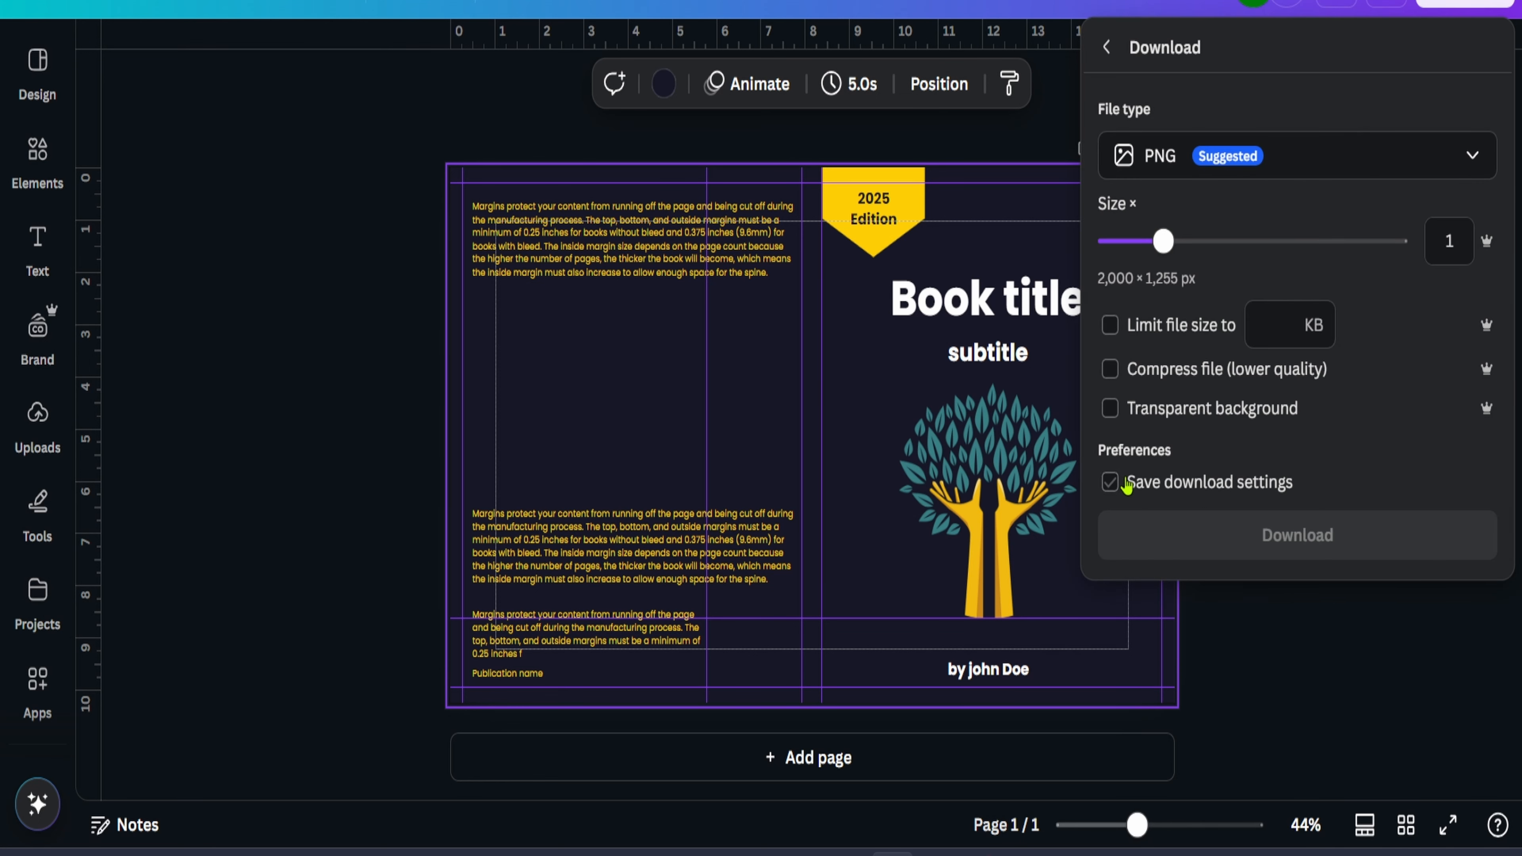
left_click(1254, 167)
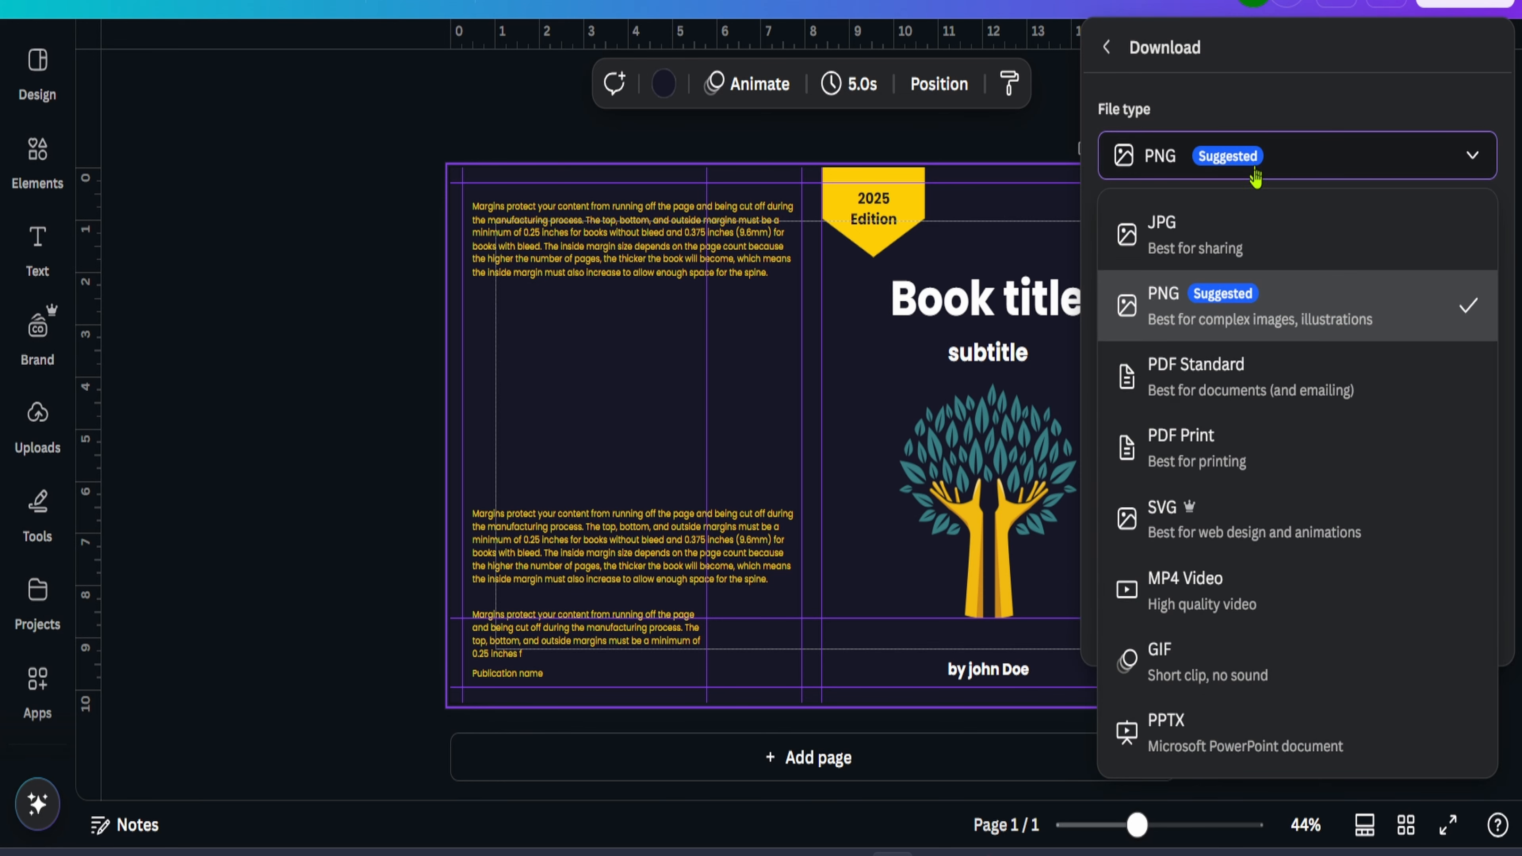
left_click(1241, 464)
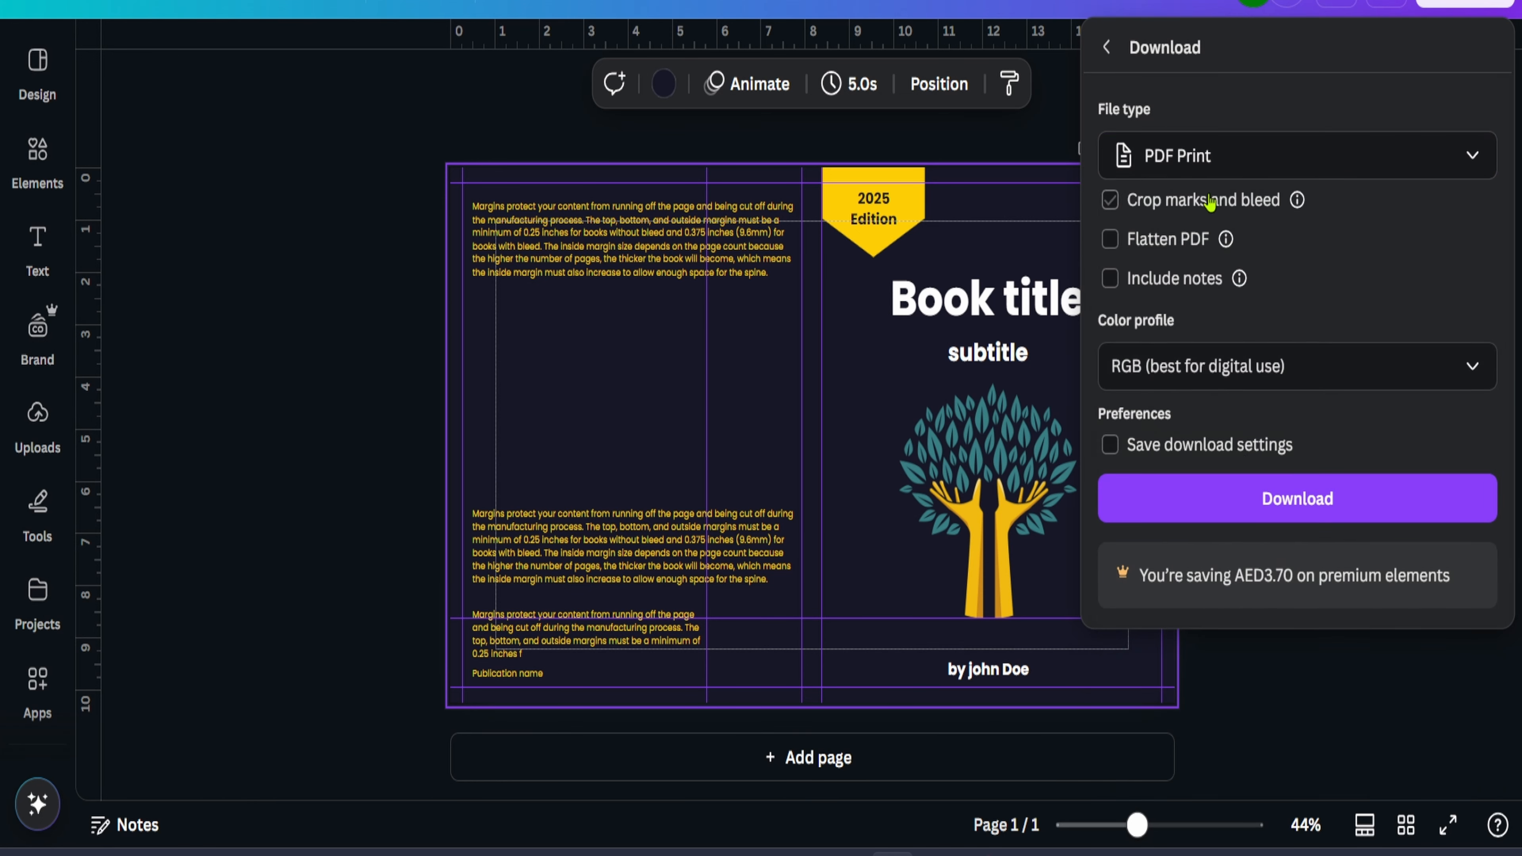
left_click(1110, 201)
left_click(1110, 240)
left_click(1250, 379)
left_click(1244, 486)
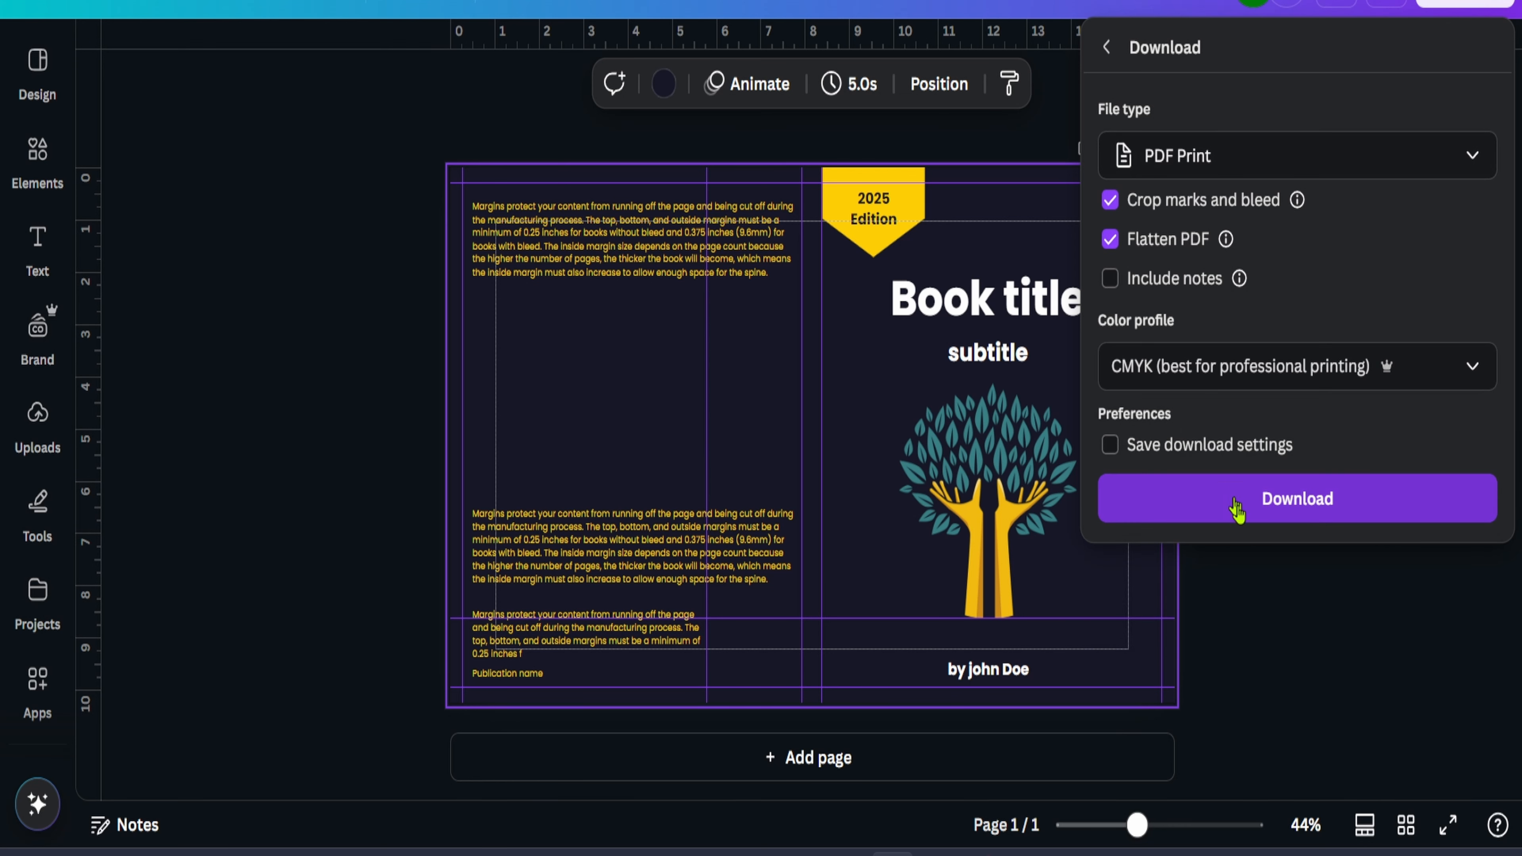
left_click(1279, 519)
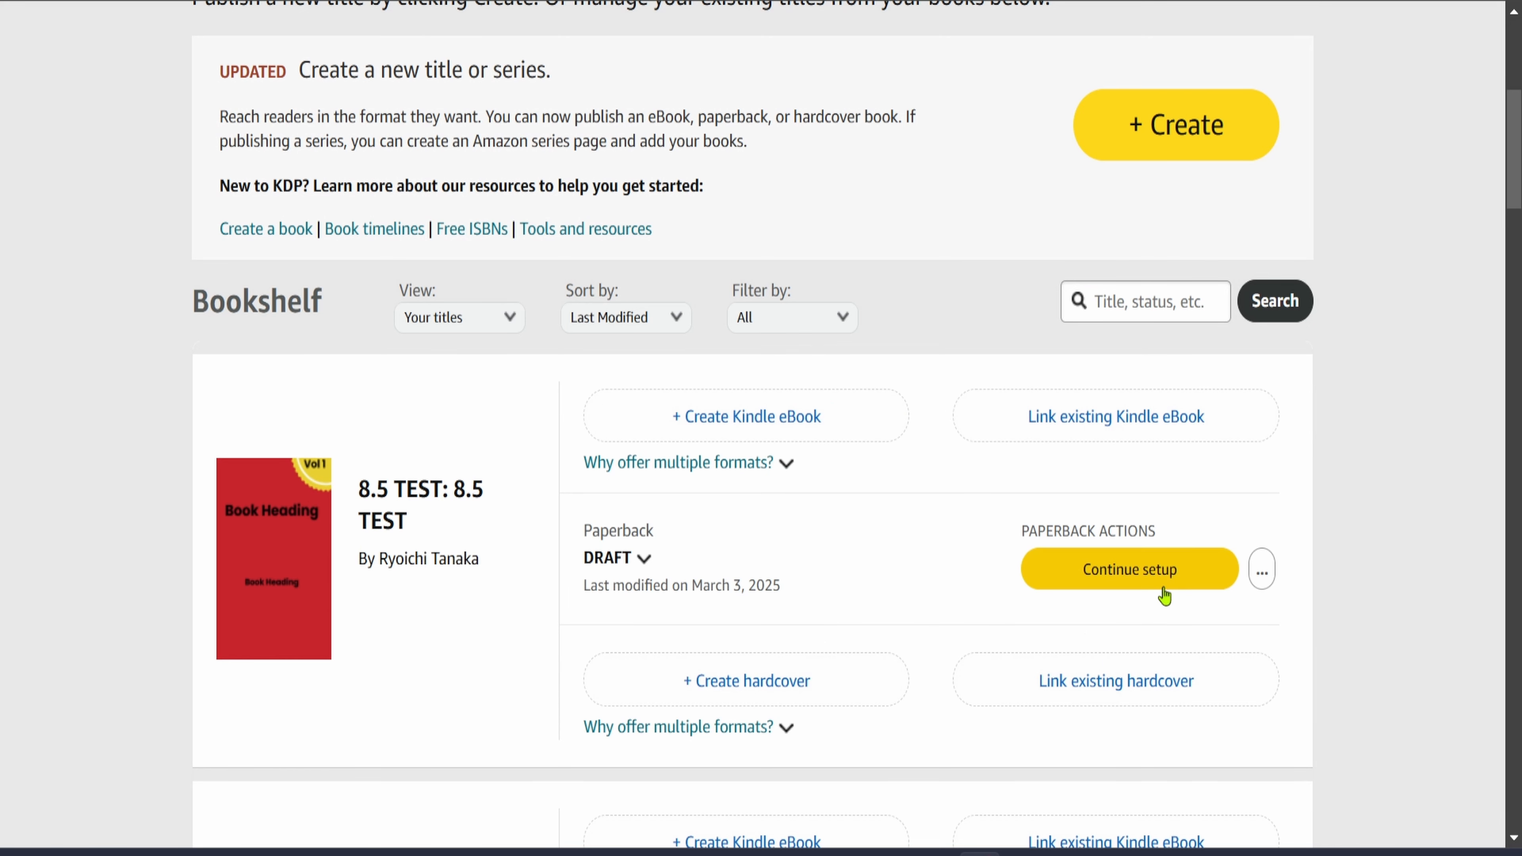
Switch to the KDP Bookshelf, continue setup of the "8.5 TEST" paperback and select a different trim size to suit the book files
left_click(1162, 568)
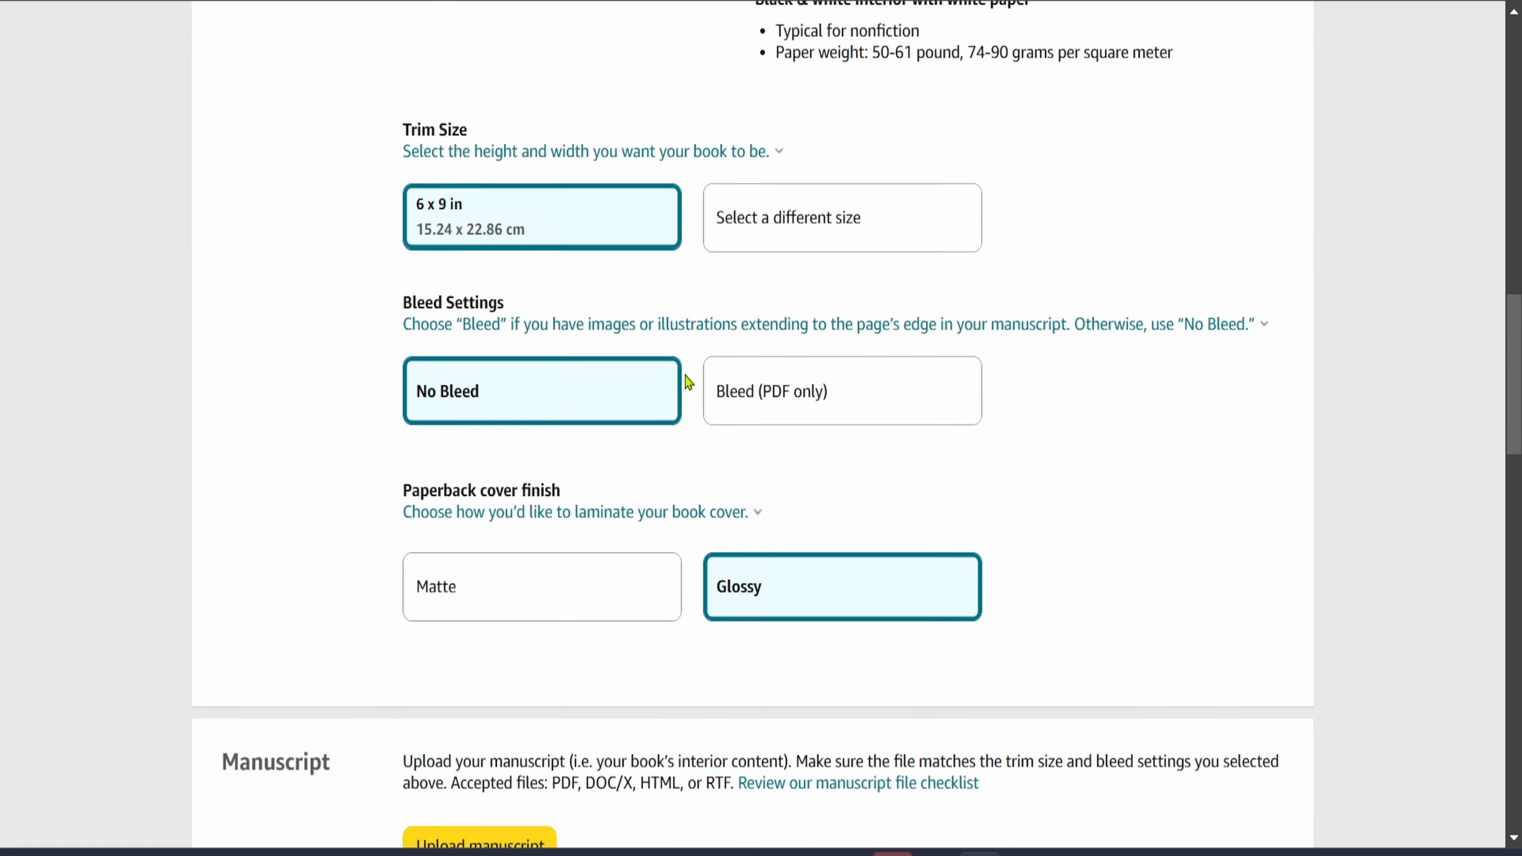
left_click(826, 215)
left_click(840, 475)
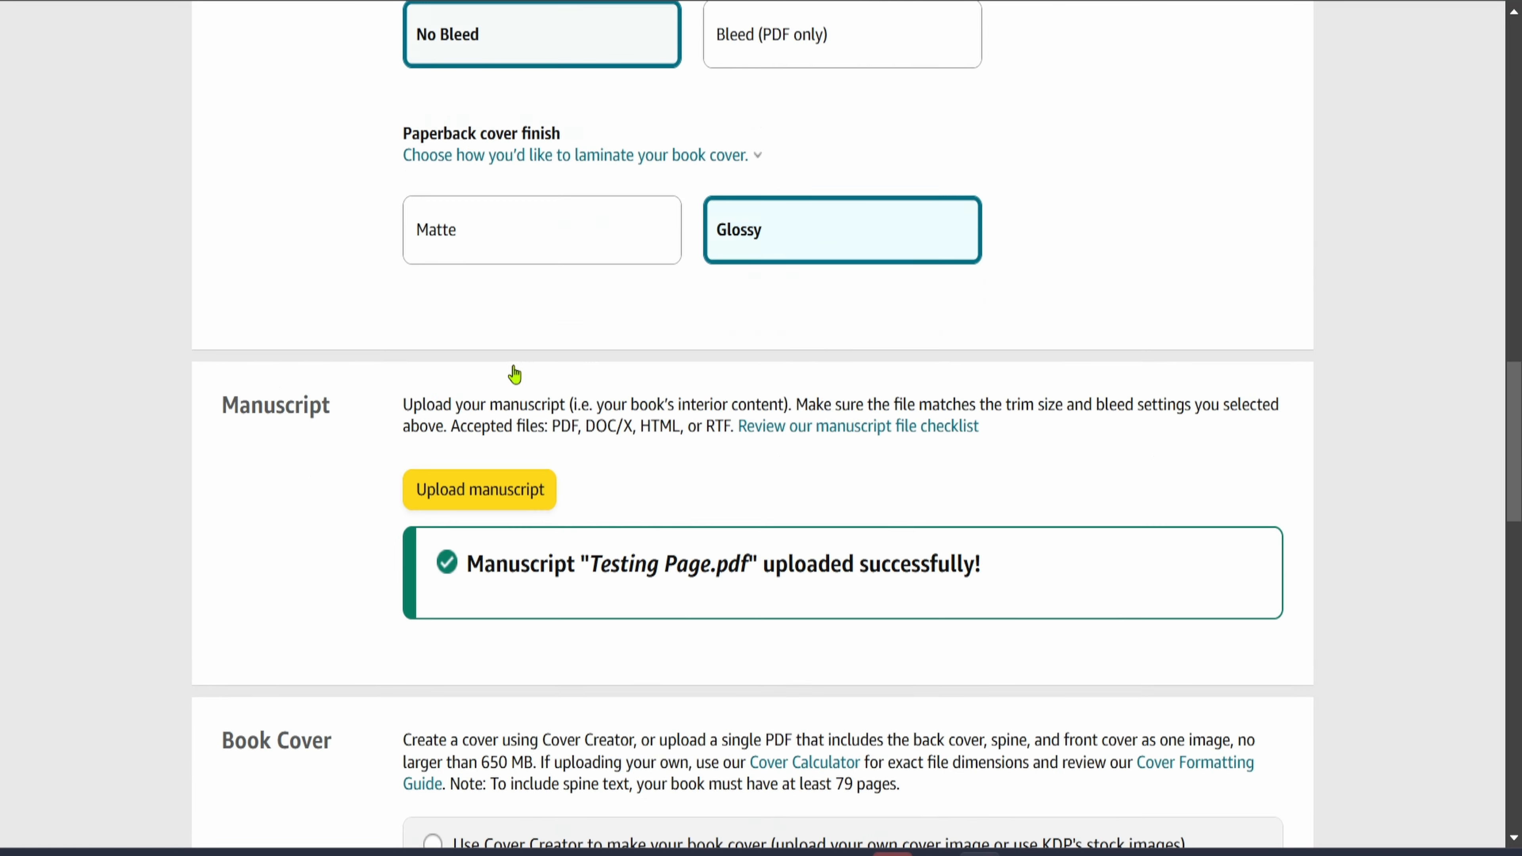
Upload Head8x10Videoing as the manuscript and 8x10 Book Cover as the print-ready cover PDF
scroll(514, 374, "down", 3)
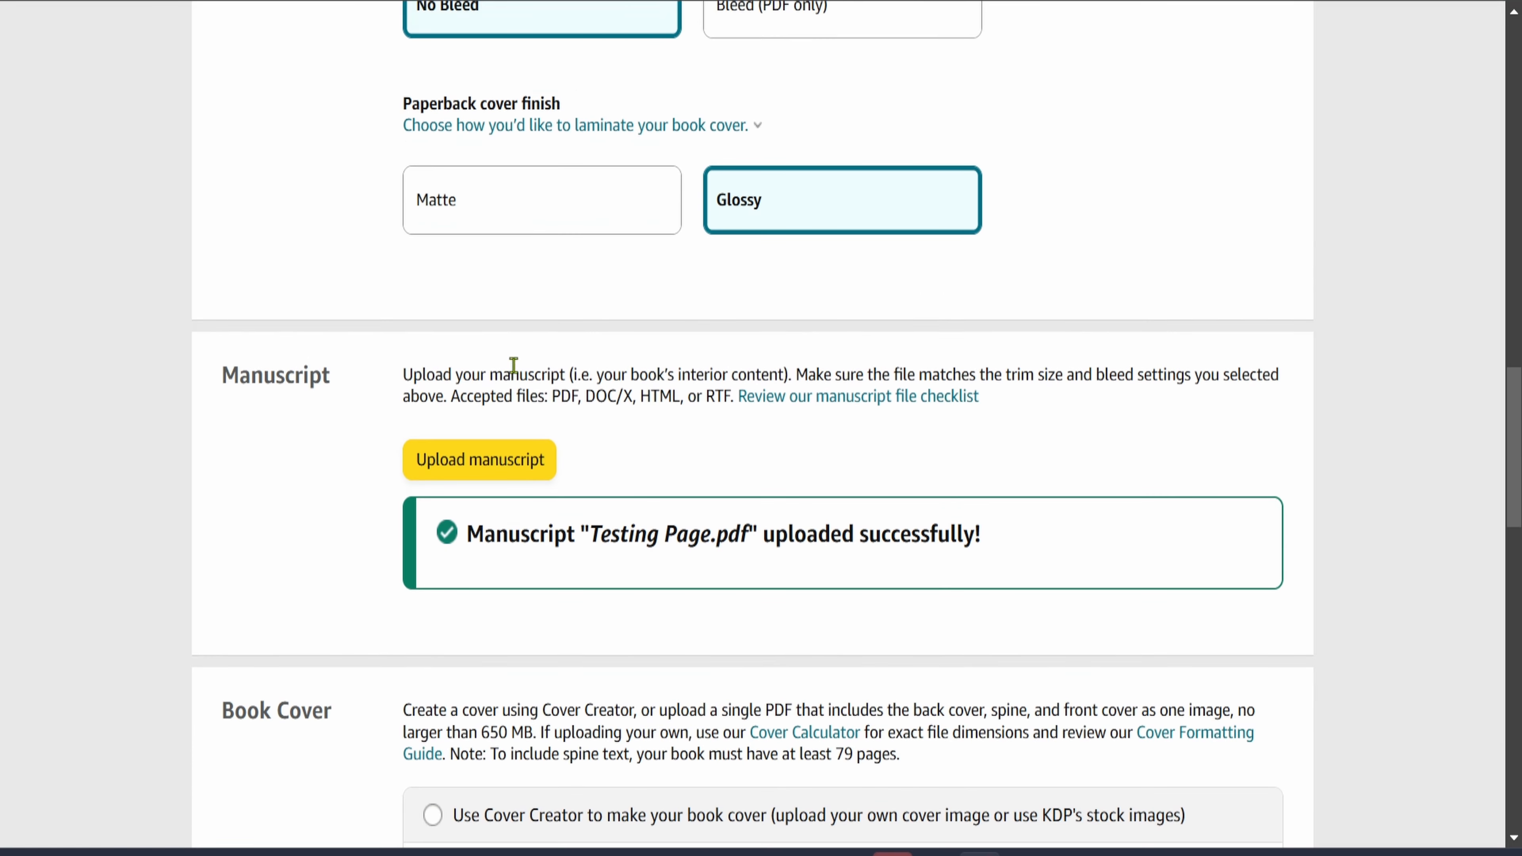
left_click(489, 360)
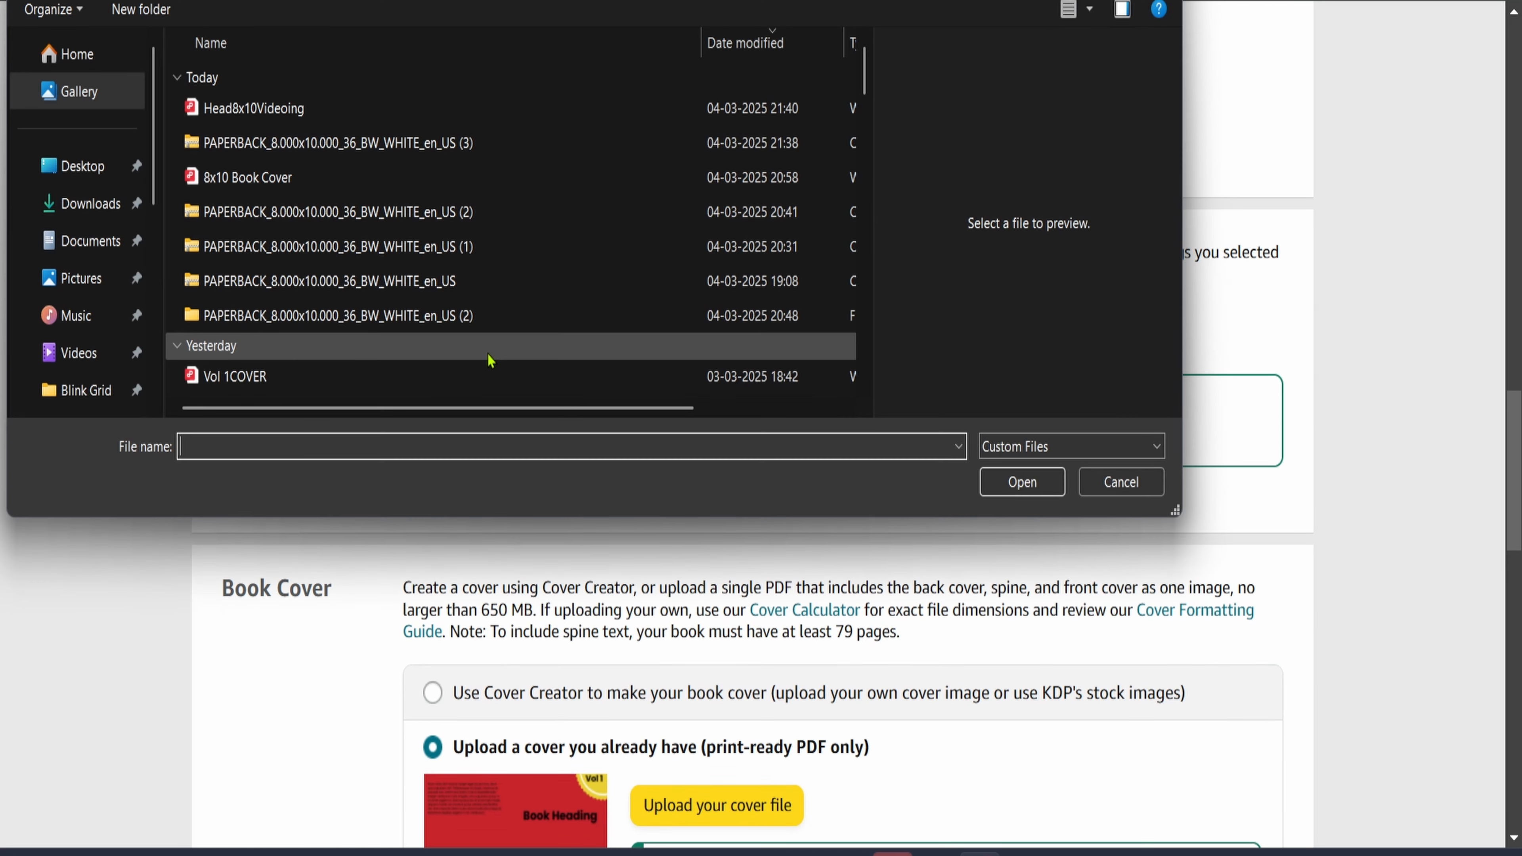
left_click(243, 114)
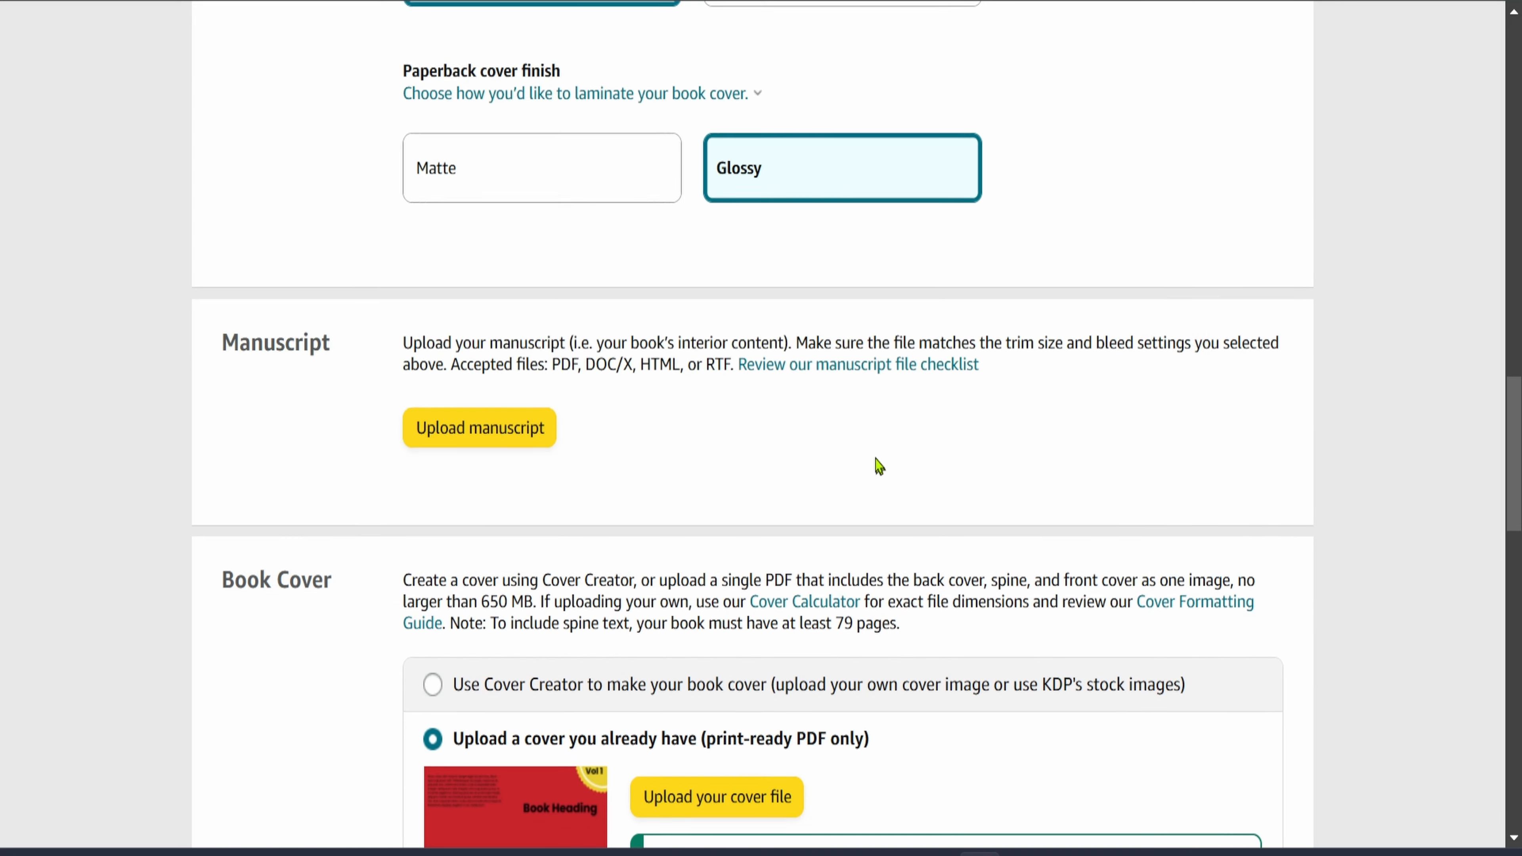
scroll(878, 467, "down", 6)
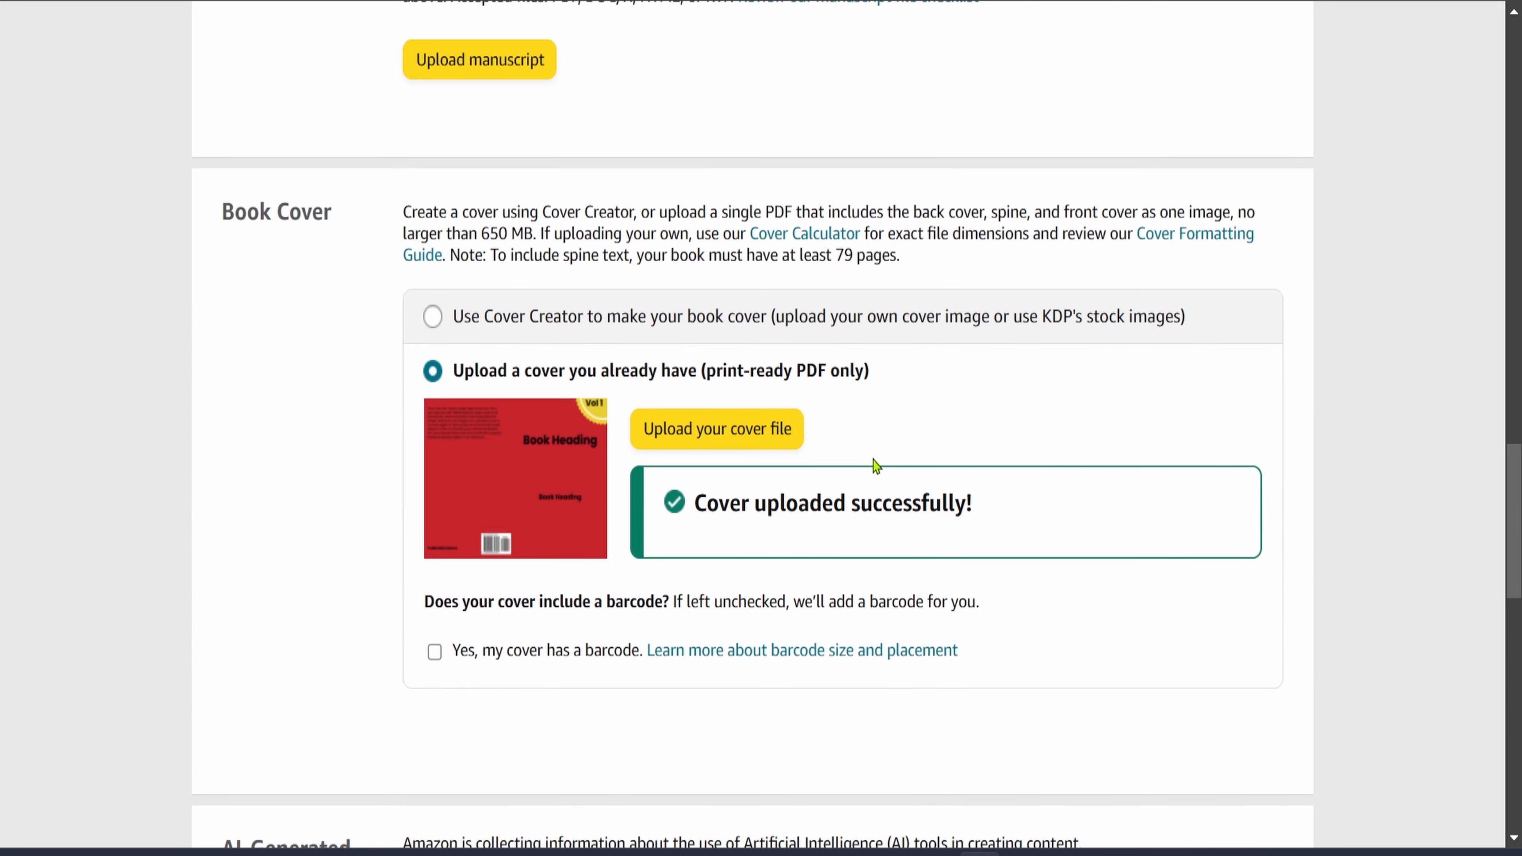
left_click(737, 443)
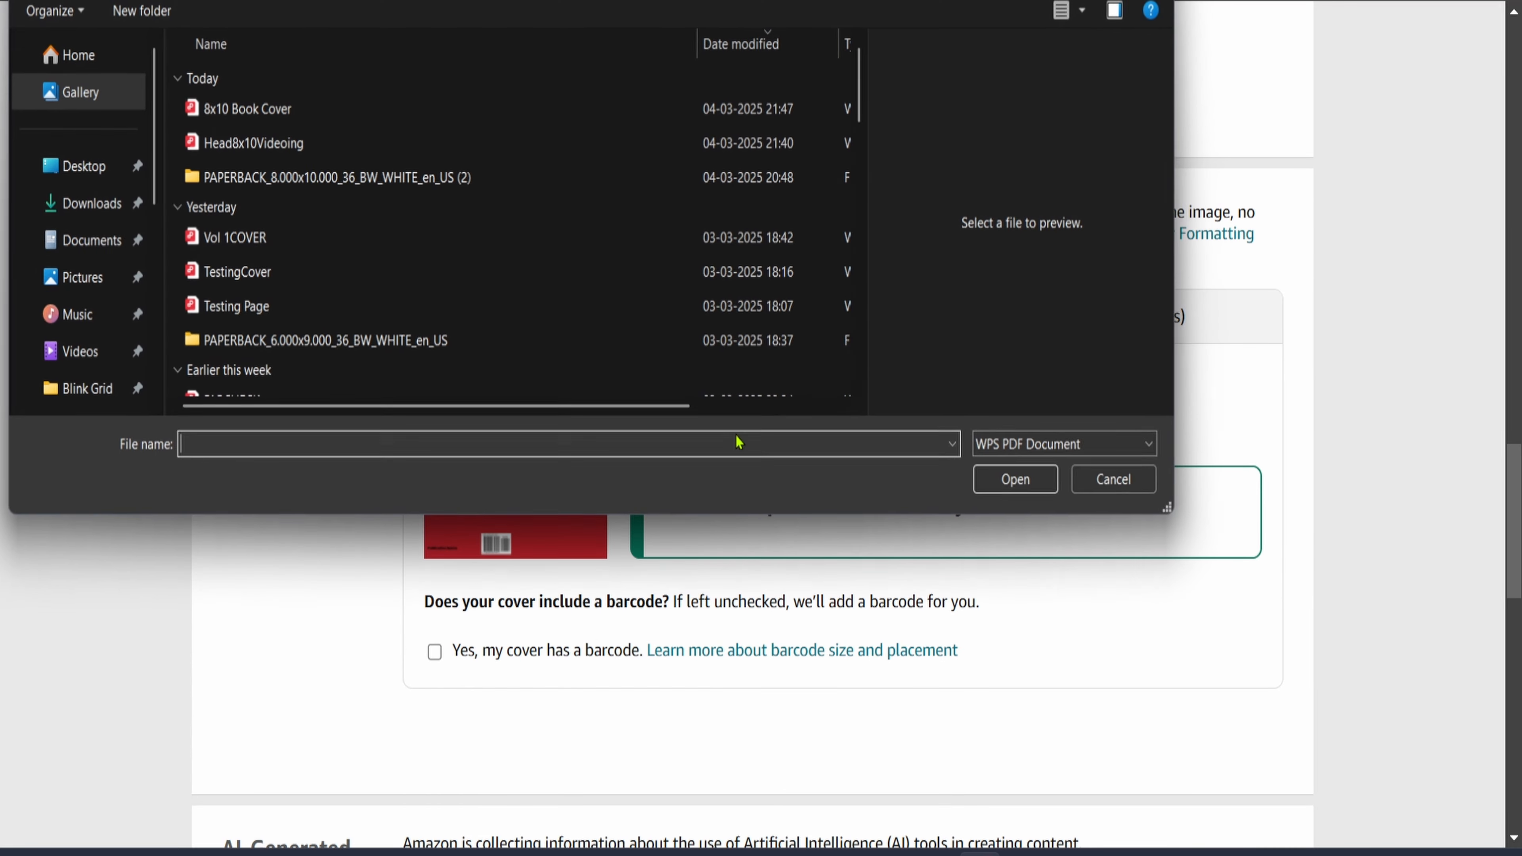
double_click(233, 113)
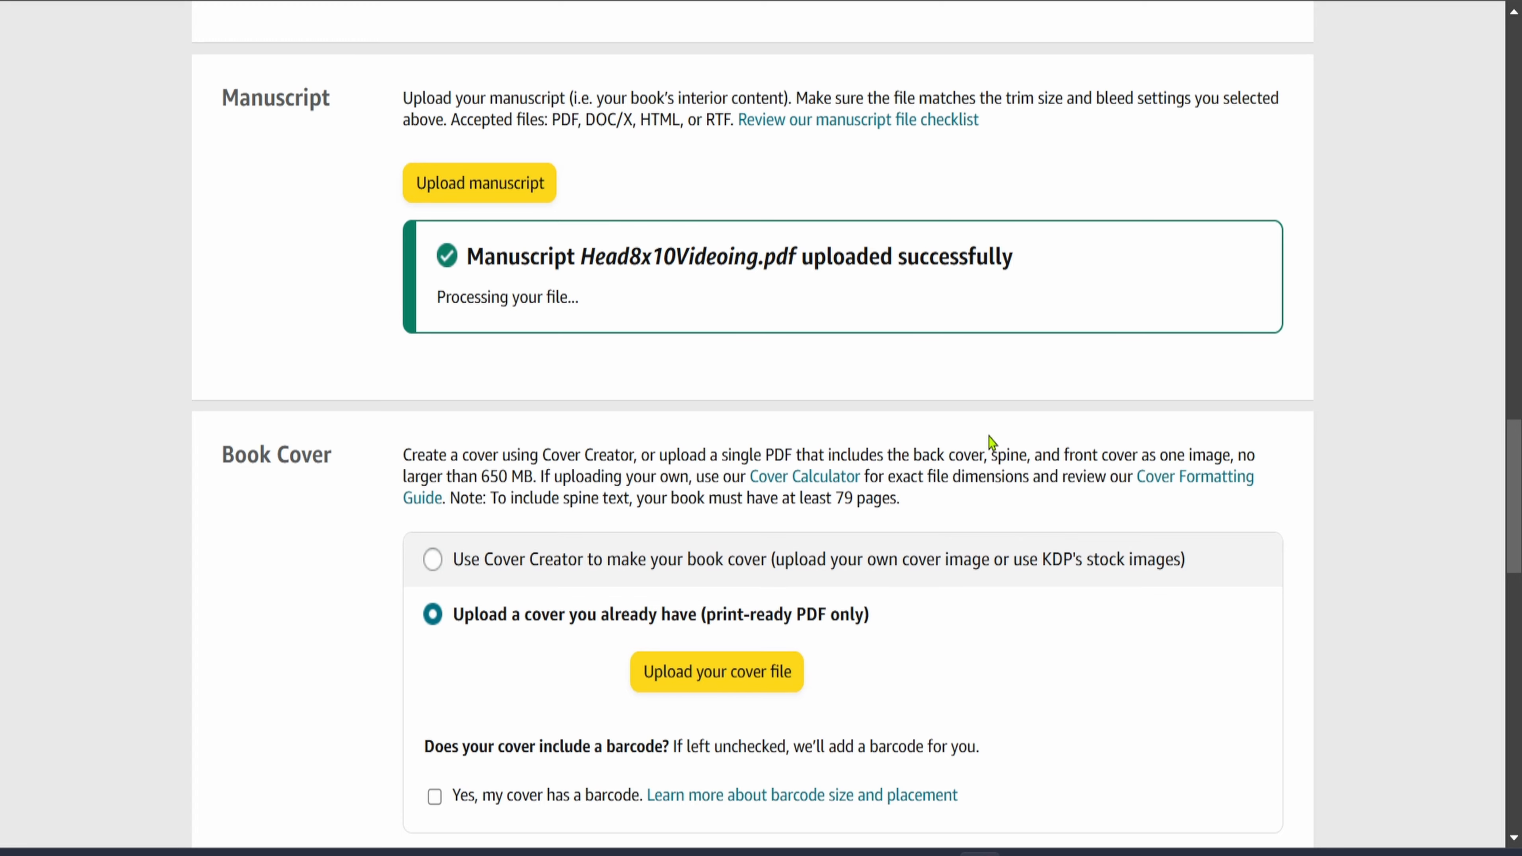
Confirm that the AI-generated content answers are accurate and launch the print previewer
scroll(992, 442, "down", 6)
scroll(992, 443, "down", 3)
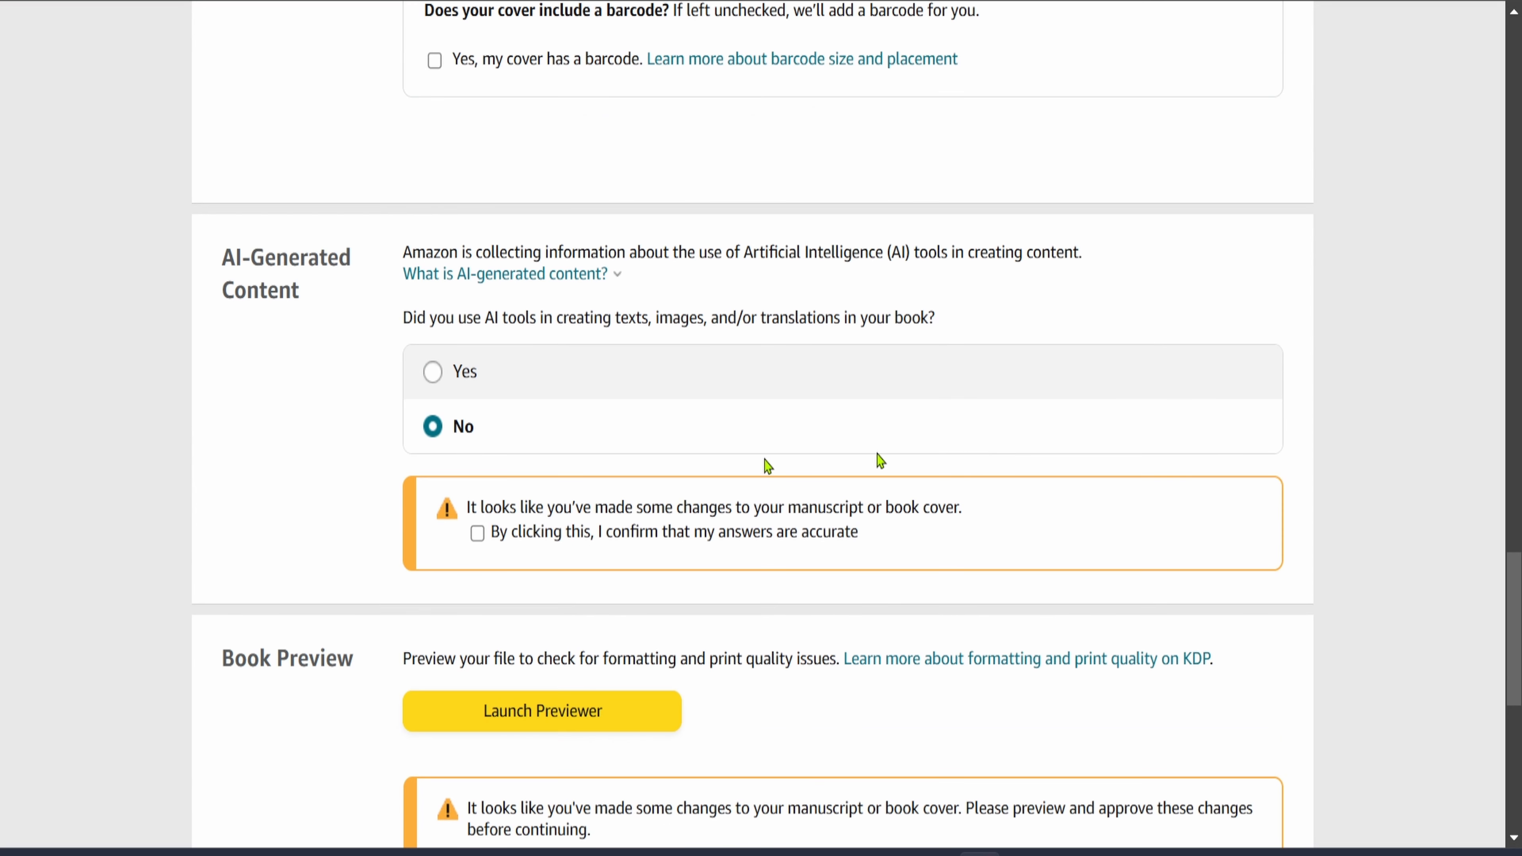
scroll(520, 547, "down", 3)
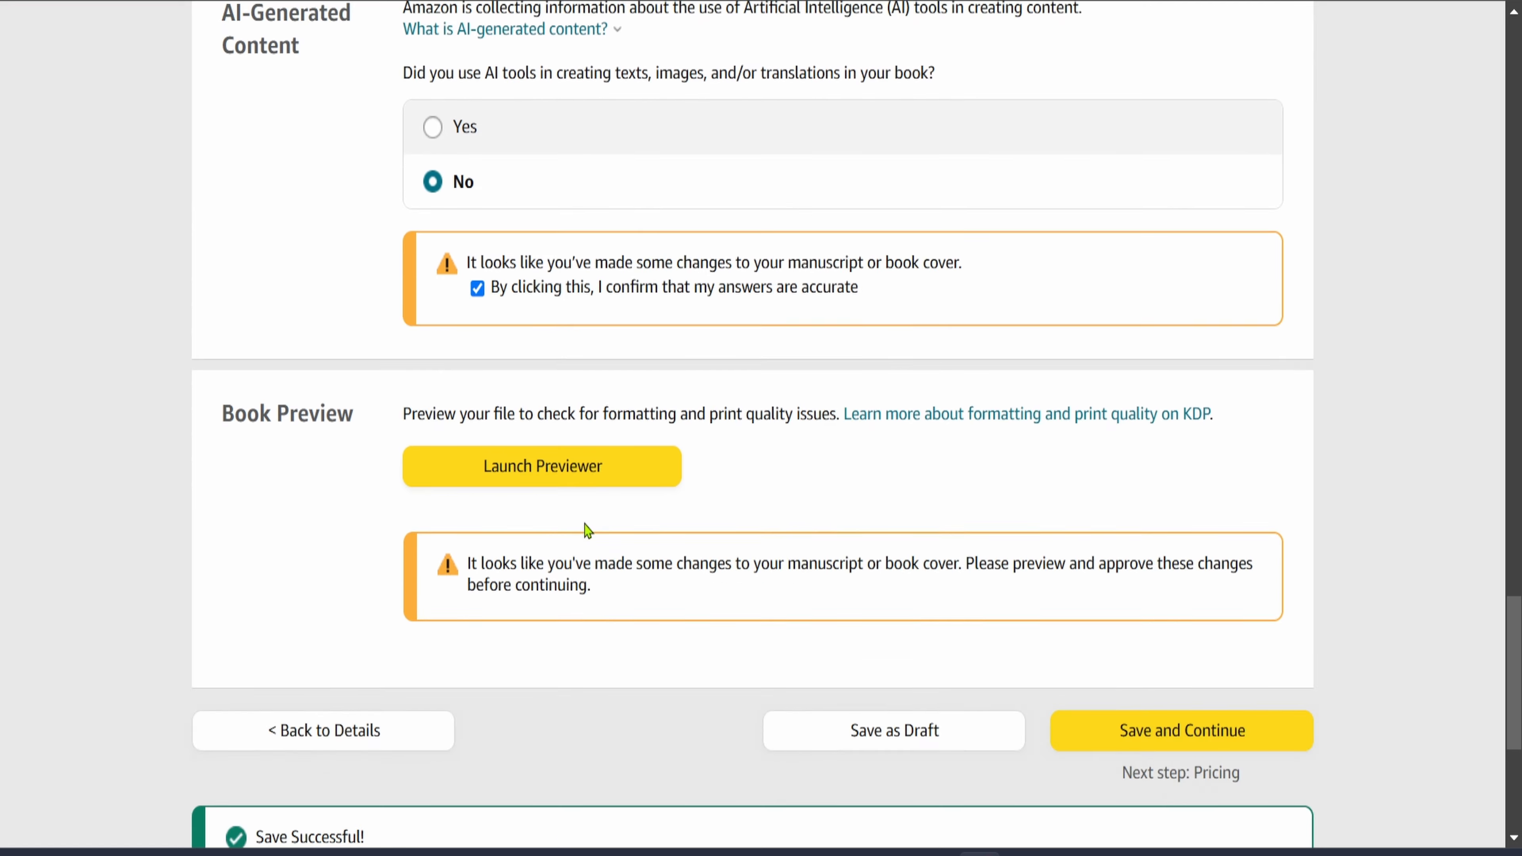
left_click(576, 477)
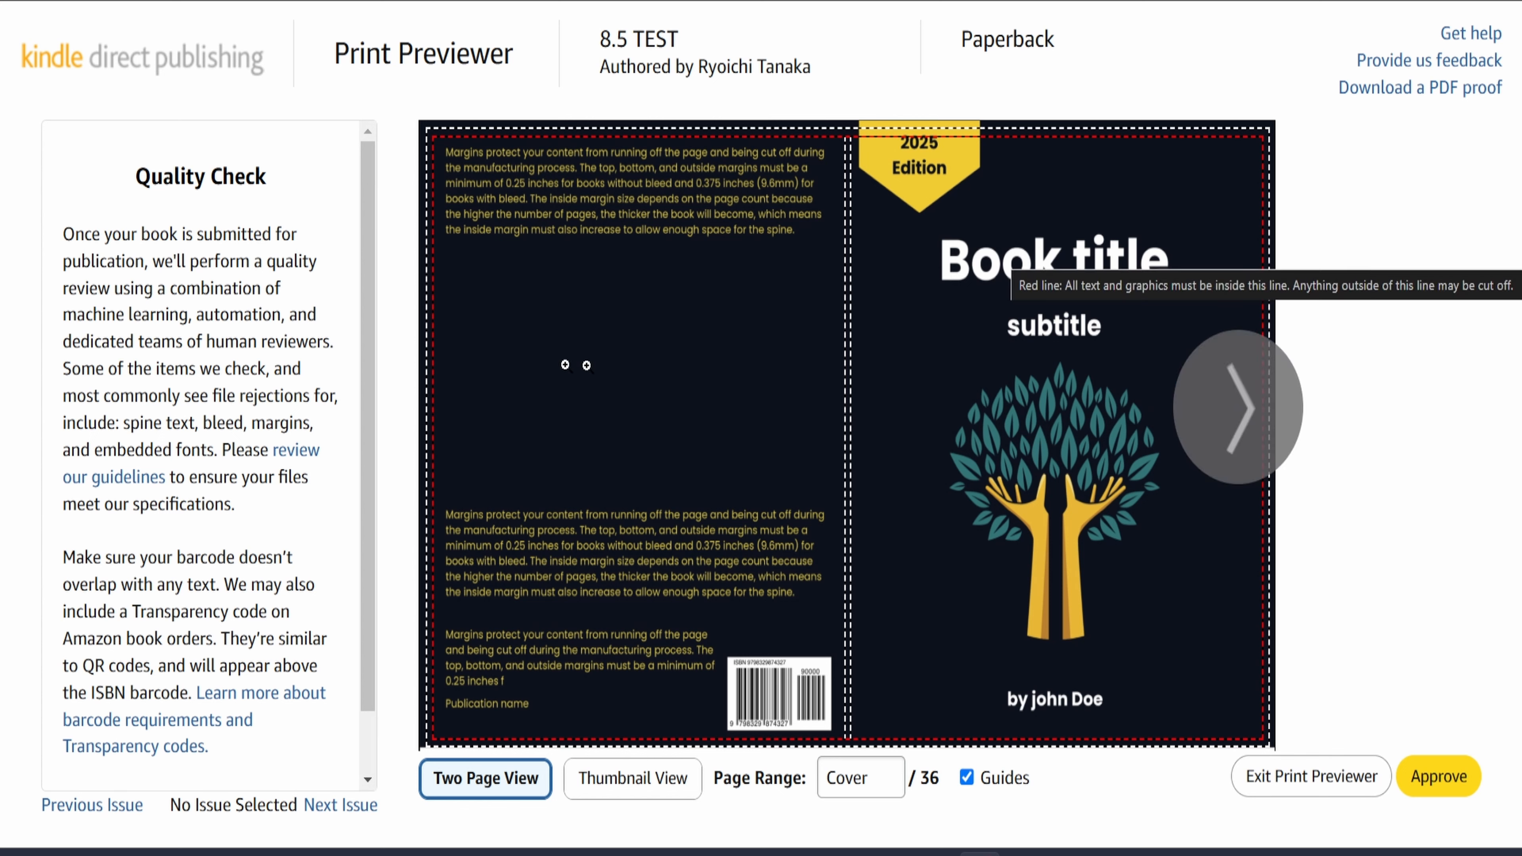
Examine the cover preview against its guides, checking the "2025 Edition" banner text up close against the red safety line
scroll(167, 421, "down", 1)
scroll(230, 469, "up", 1)
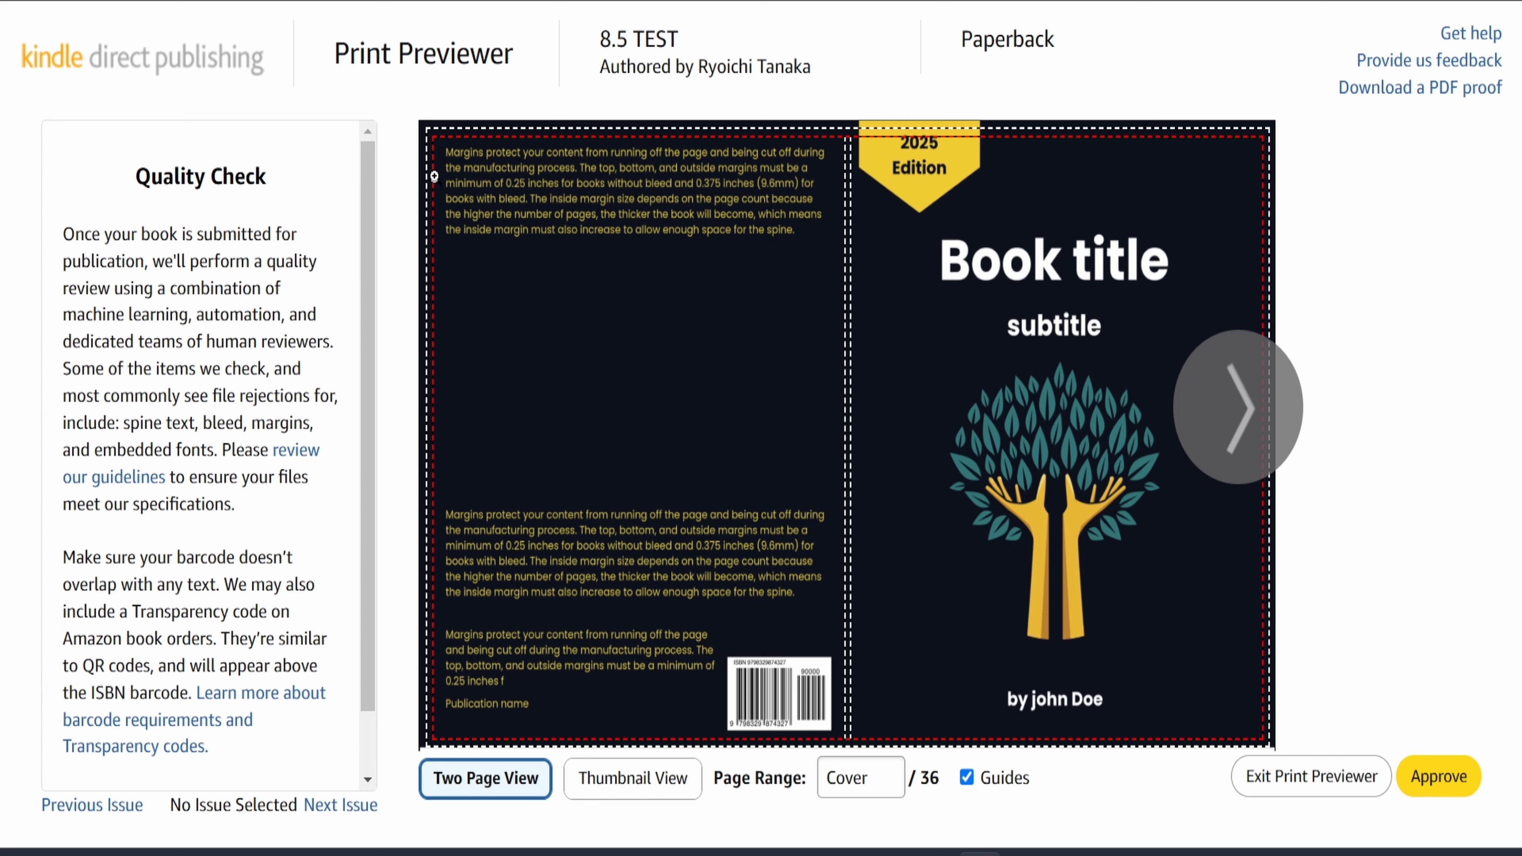
mouse_move(444, 174)
left_click(923, 144)
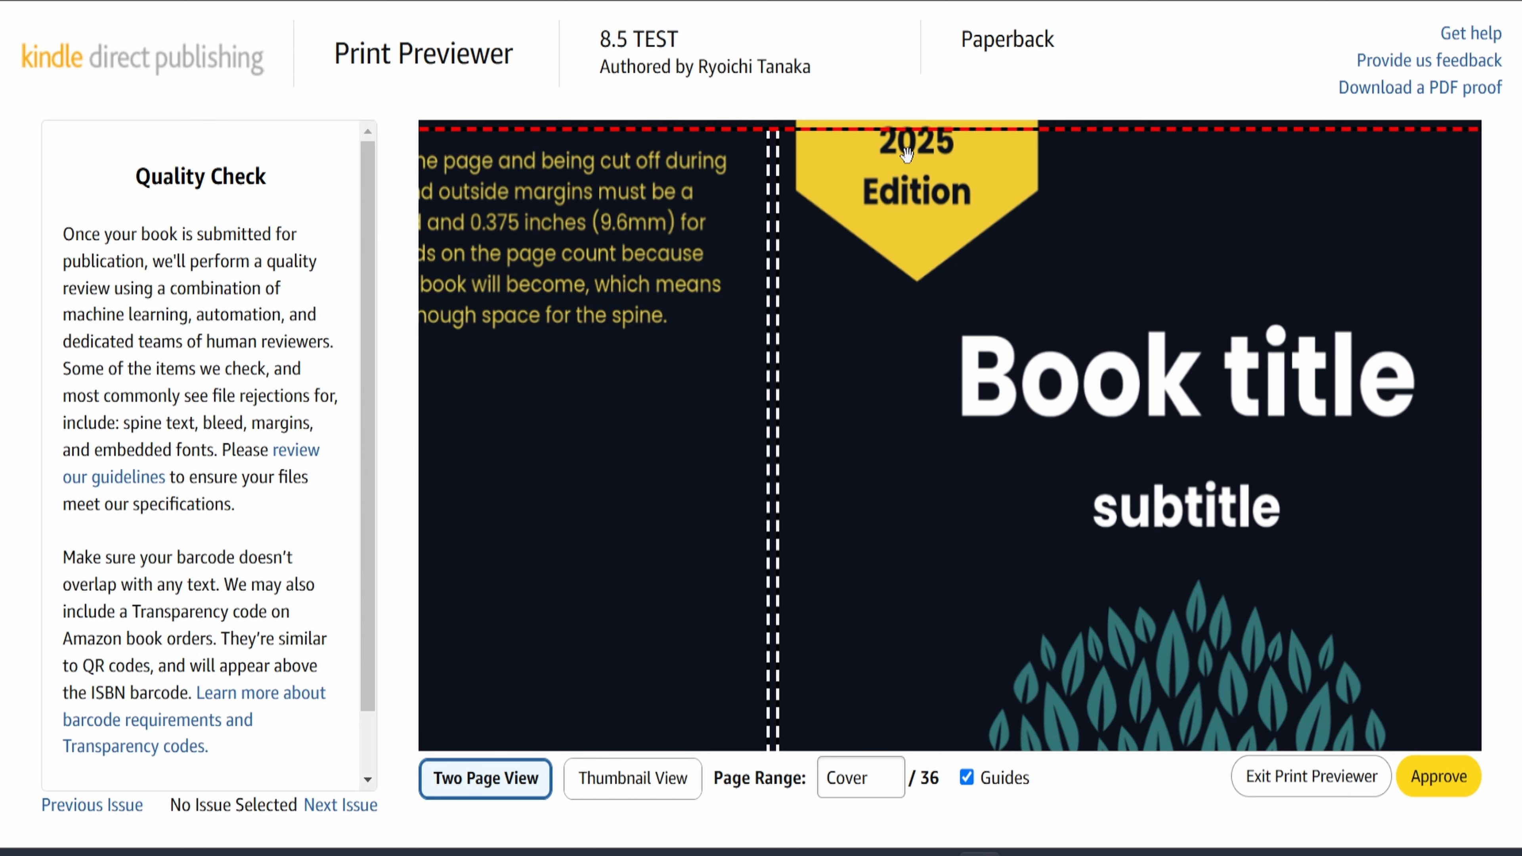
left_click(920, 155)
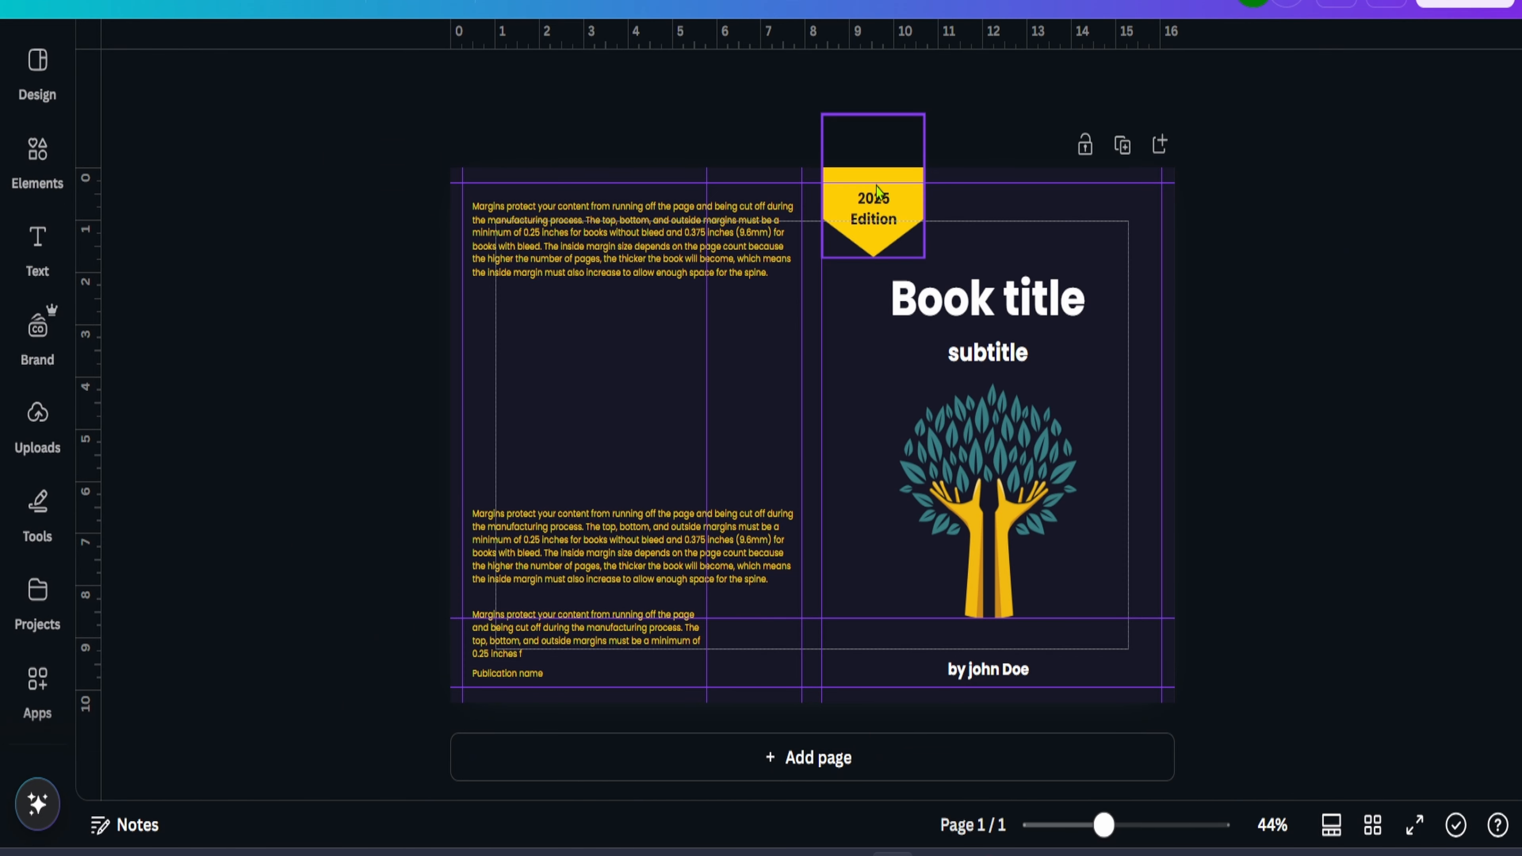
Switch back to the cover design in Canva and move the "2025 Edition" text slightly lower in the banner
scroll(876, 190, "up", 5)
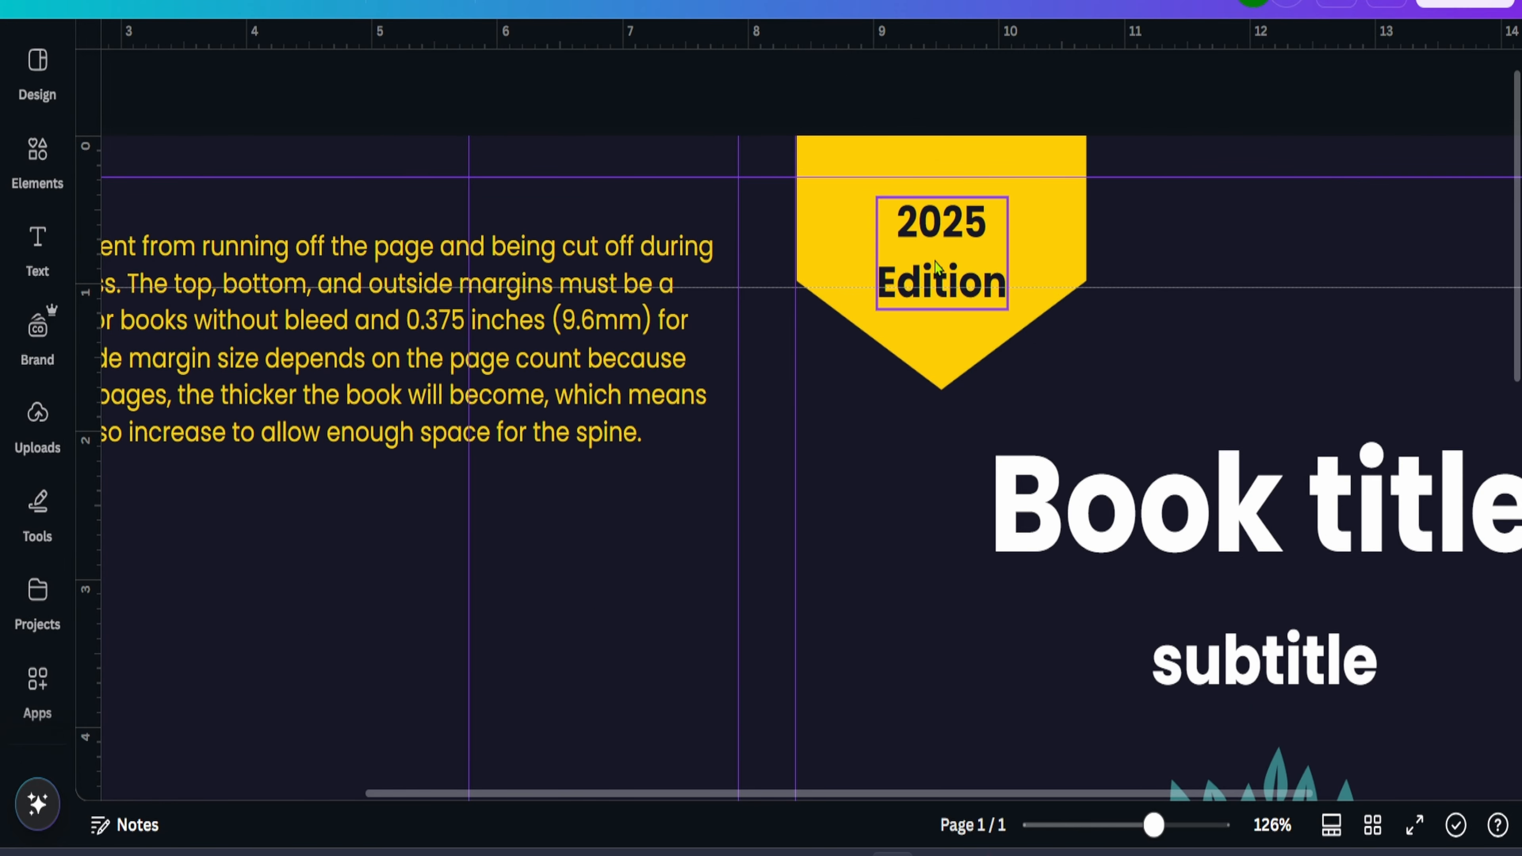
left_click(938, 268)
left_click_drag(935, 268, 935, 273)
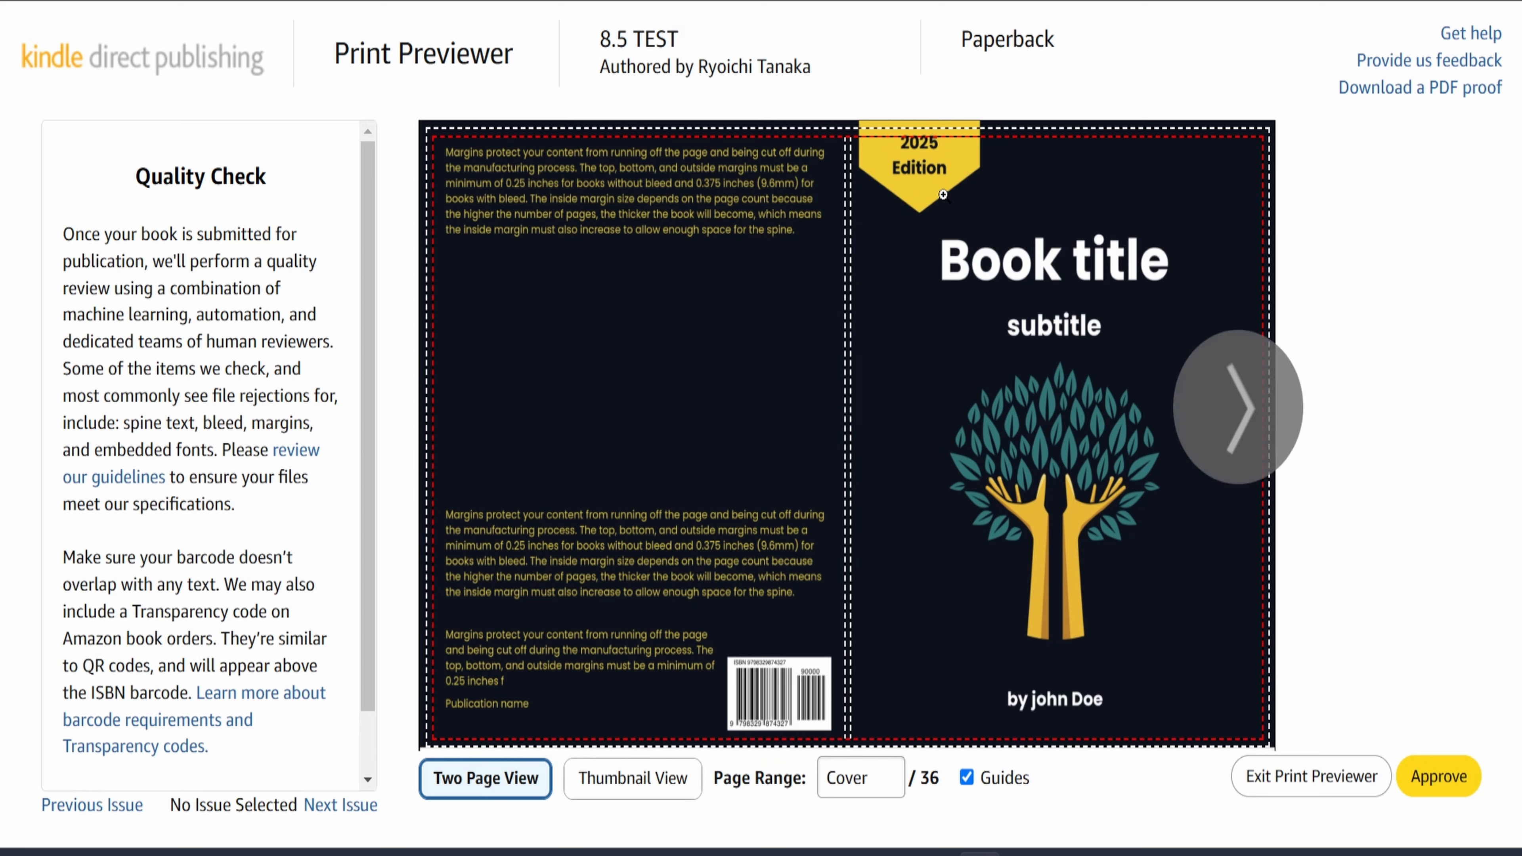